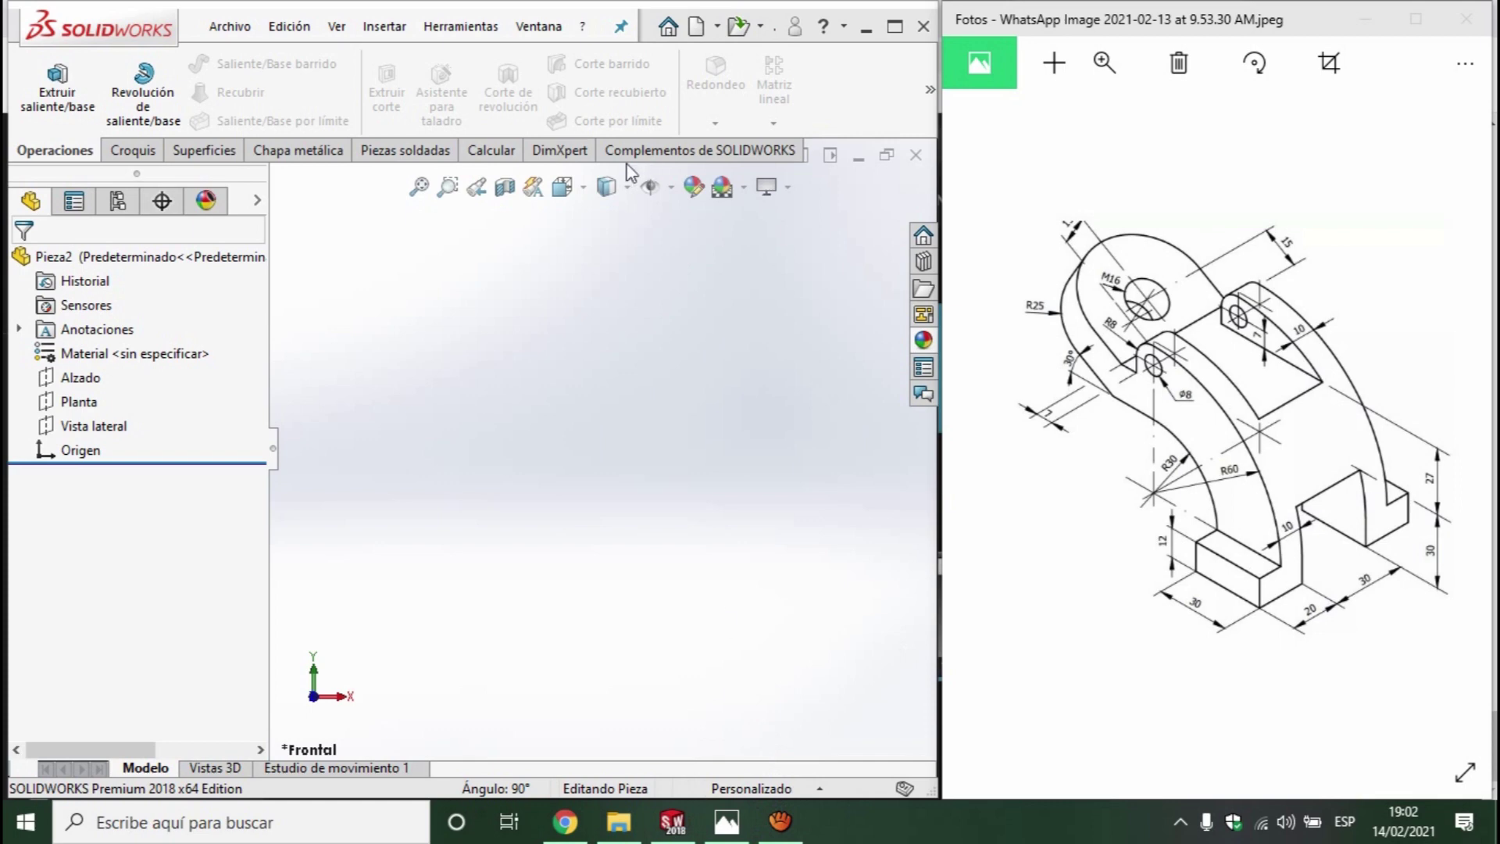
- Create a new sketch, Croquis1, on the Alzado plane
{"action": "left_click", "coordinate": [151, 145]}
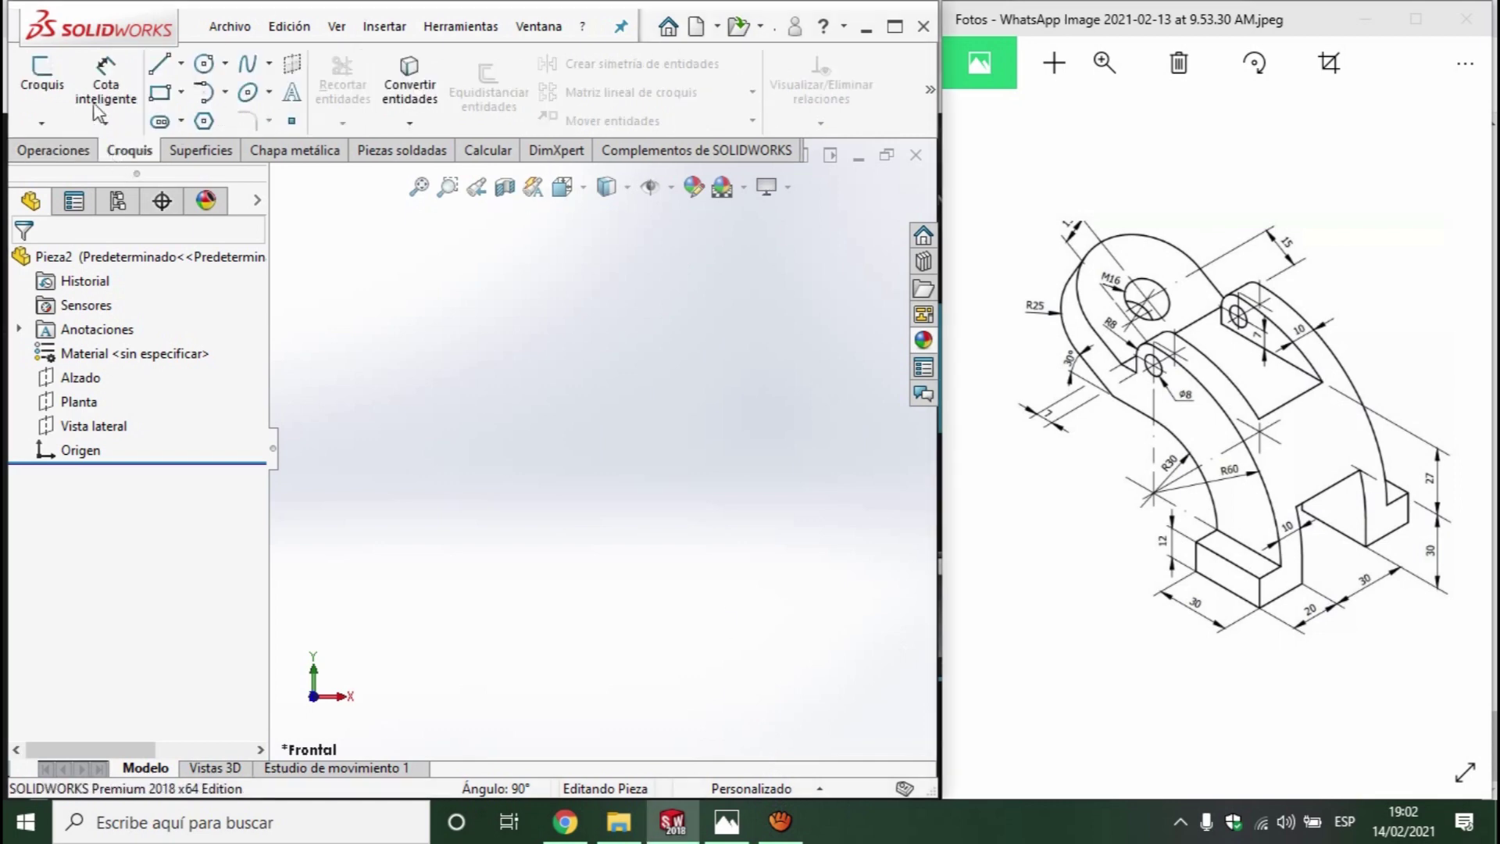
{"action": "left_click", "coordinate": [52, 87]}
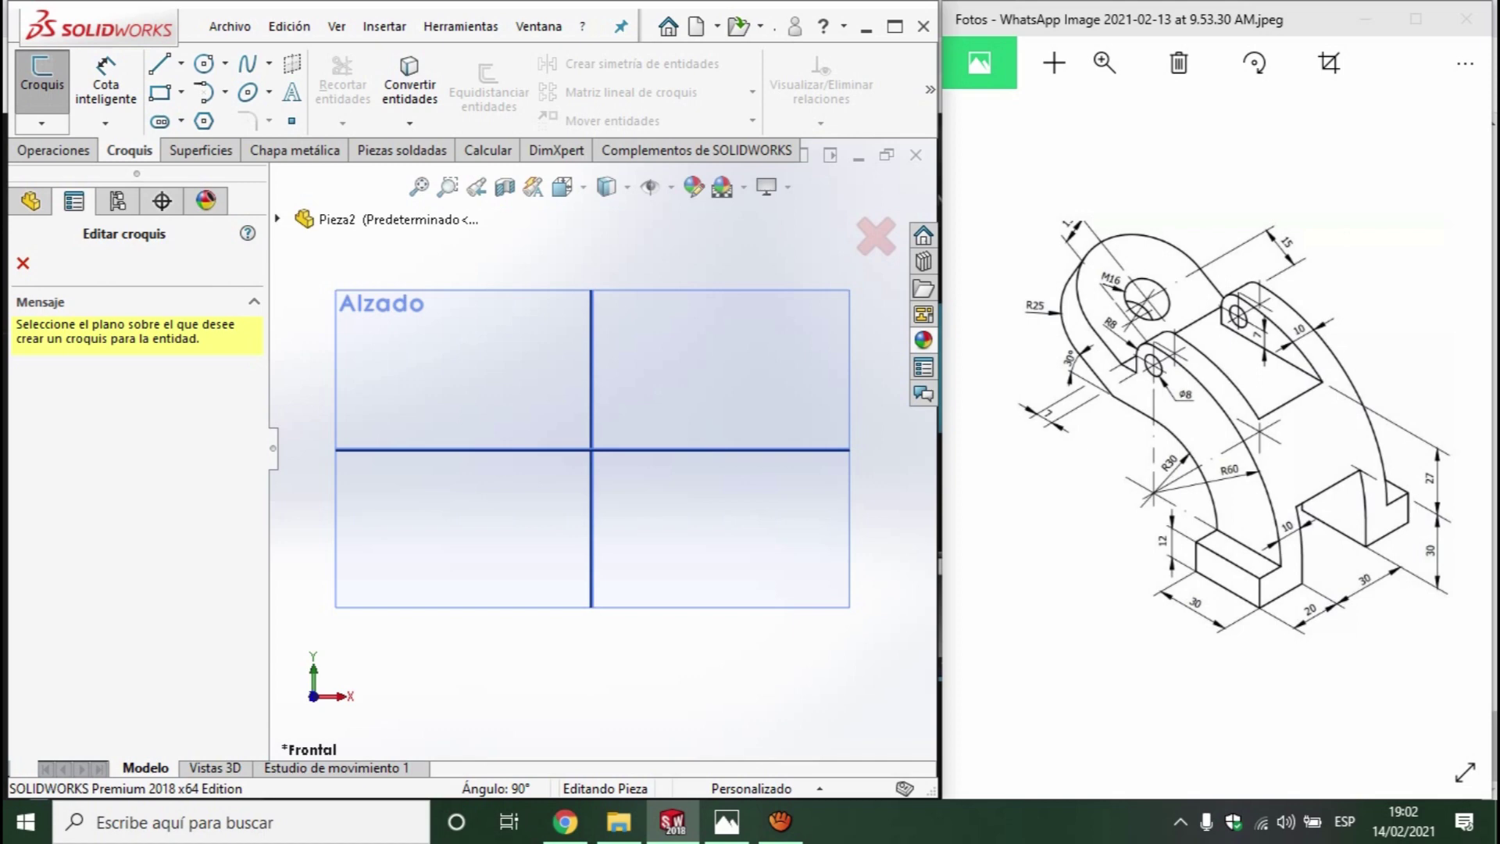
{"action": "left_click", "coordinate": [432, 406]}
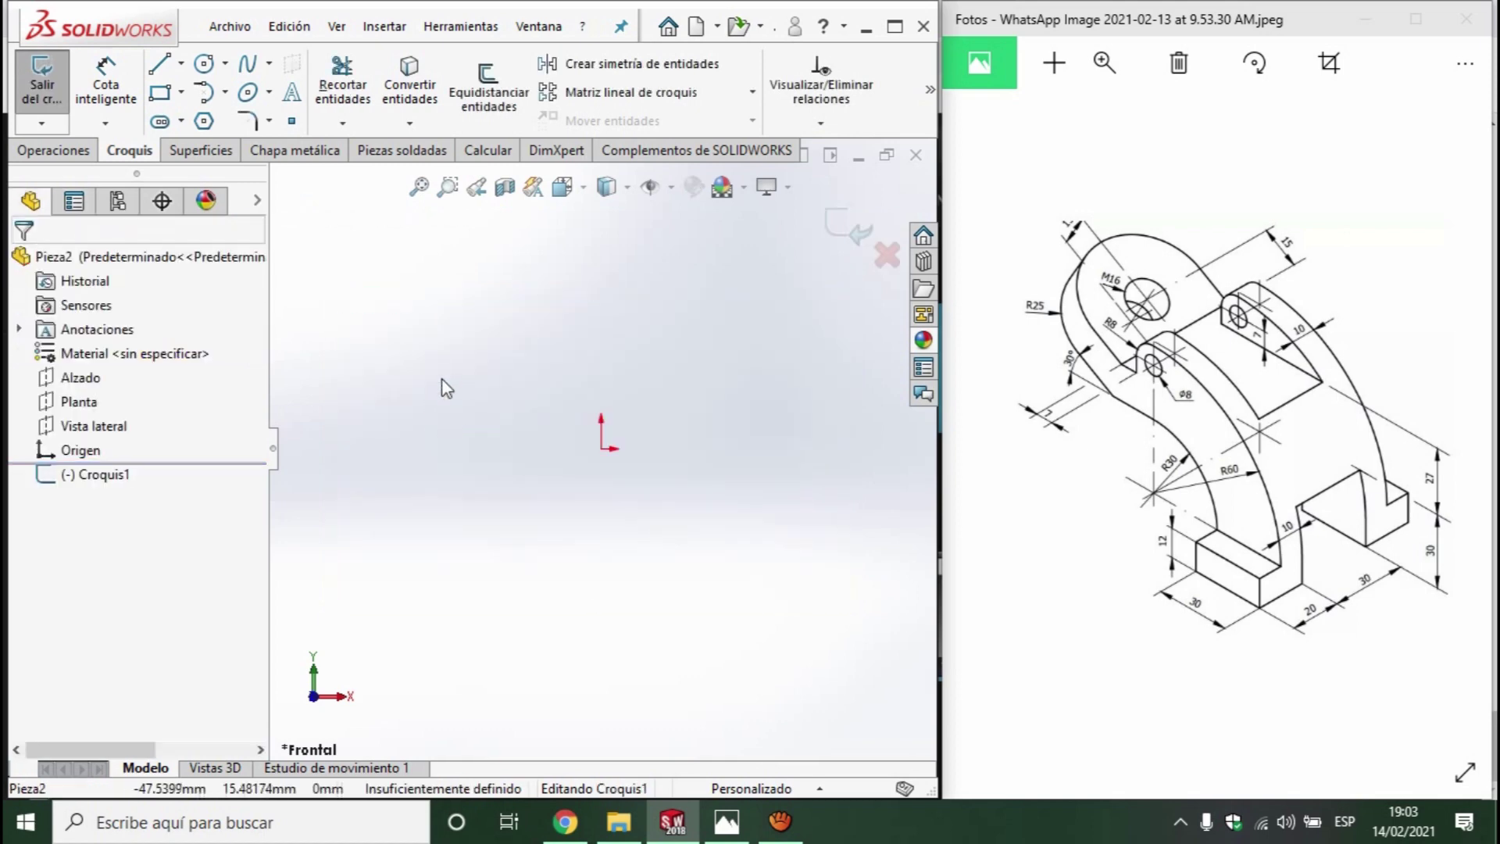
- Draw two concentric circles centred on the origin
{"action": "left_click", "coordinate": [203, 66]}
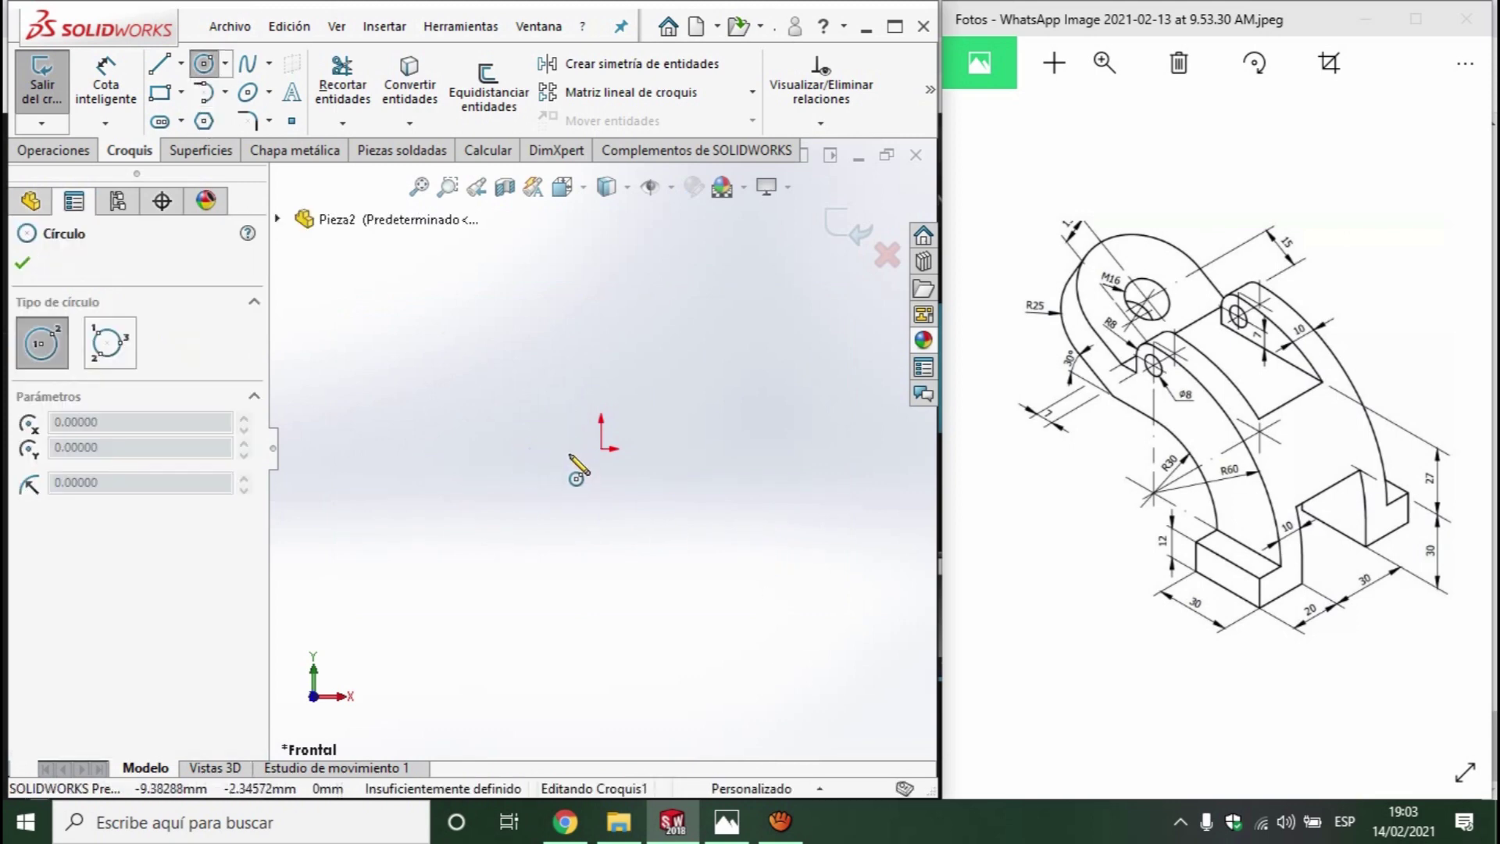
{"action": "left_click", "coordinate": [602, 449]}
{"action": "left_click", "coordinate": [809, 450]}
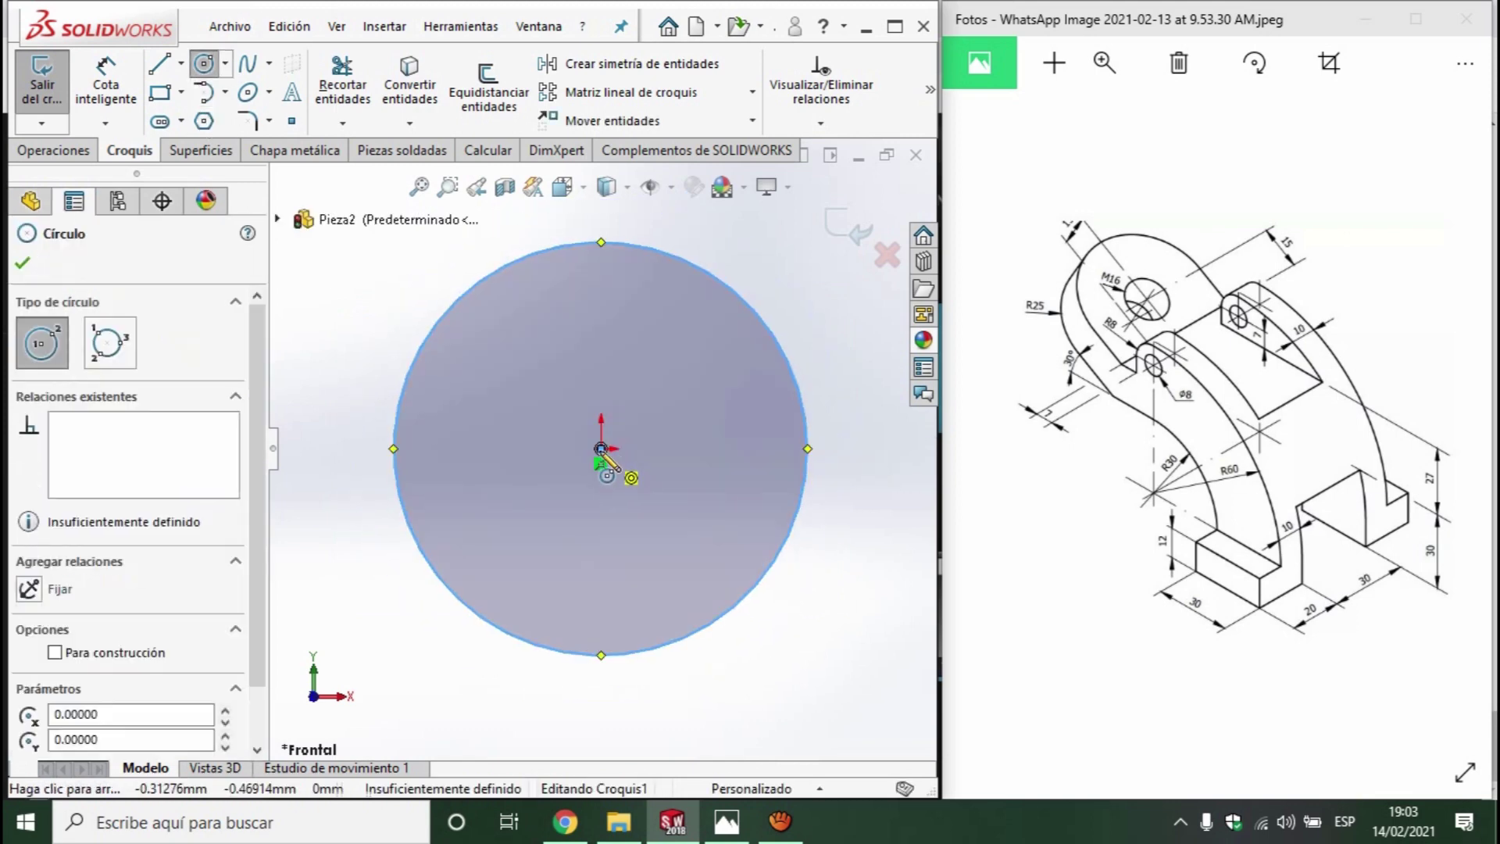
{"action": "left_click", "coordinate": [601, 449]}
{"action": "left_click", "coordinate": [878, 551]}
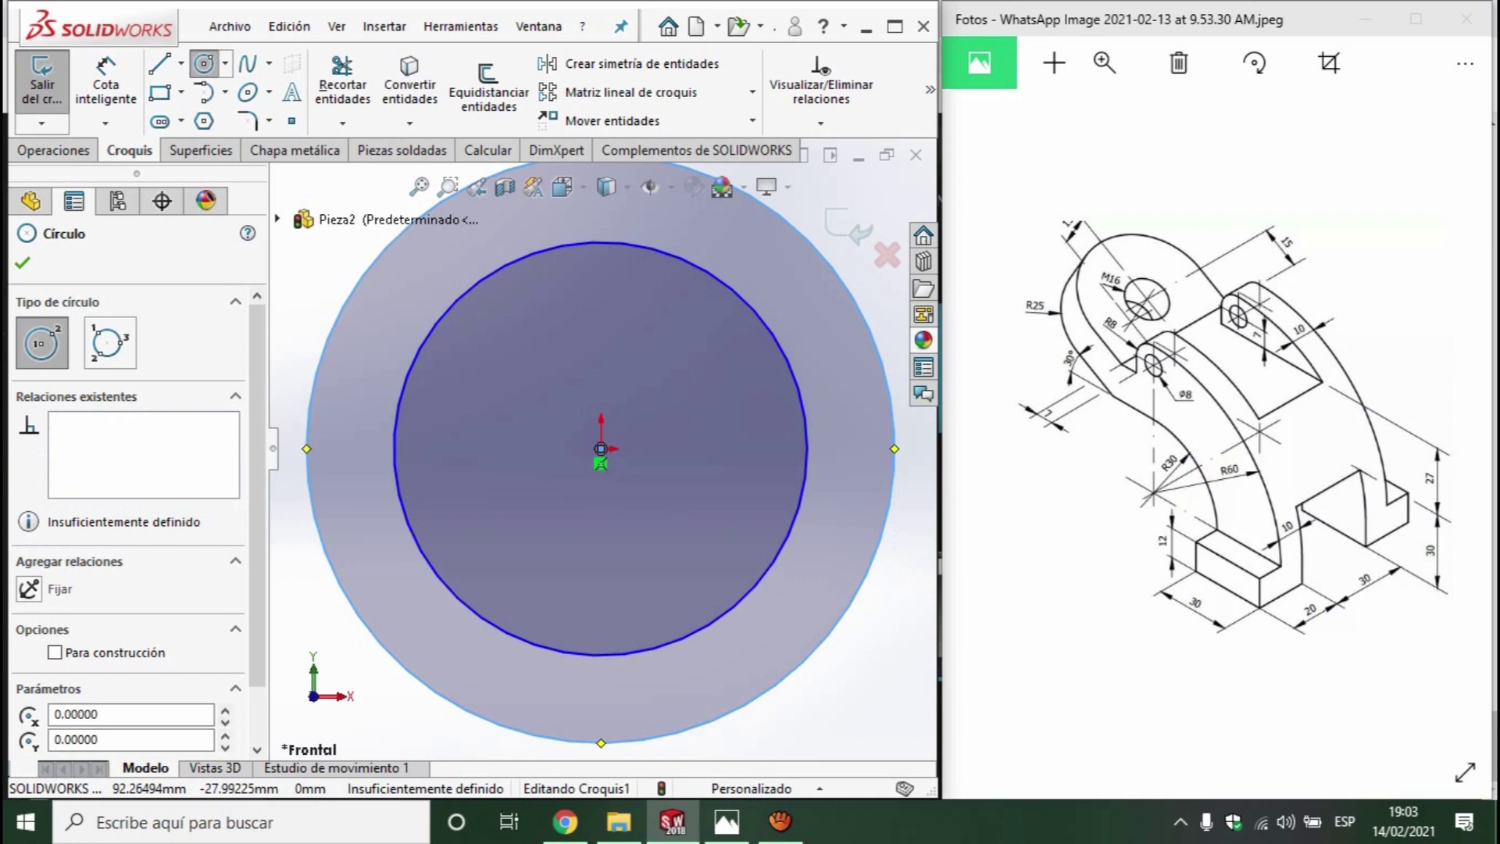
- Dimension the inner circle to a 60 mm diameter
{"action": "left_click", "coordinate": [106, 84]}
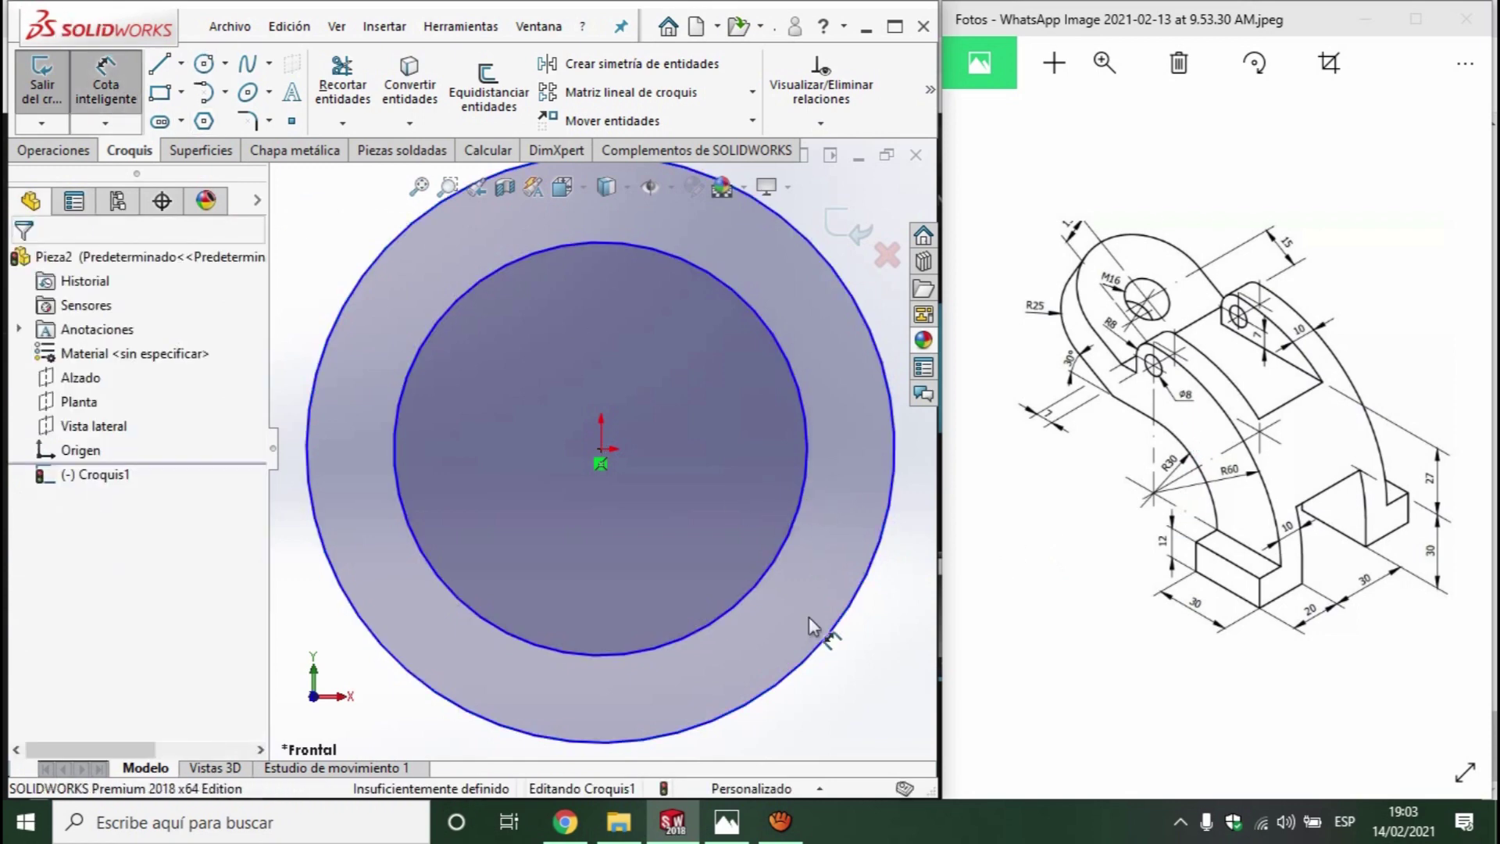
{"action": "left_click", "coordinate": [809, 477]}
{"action": "left_click", "coordinate": [857, 705]}
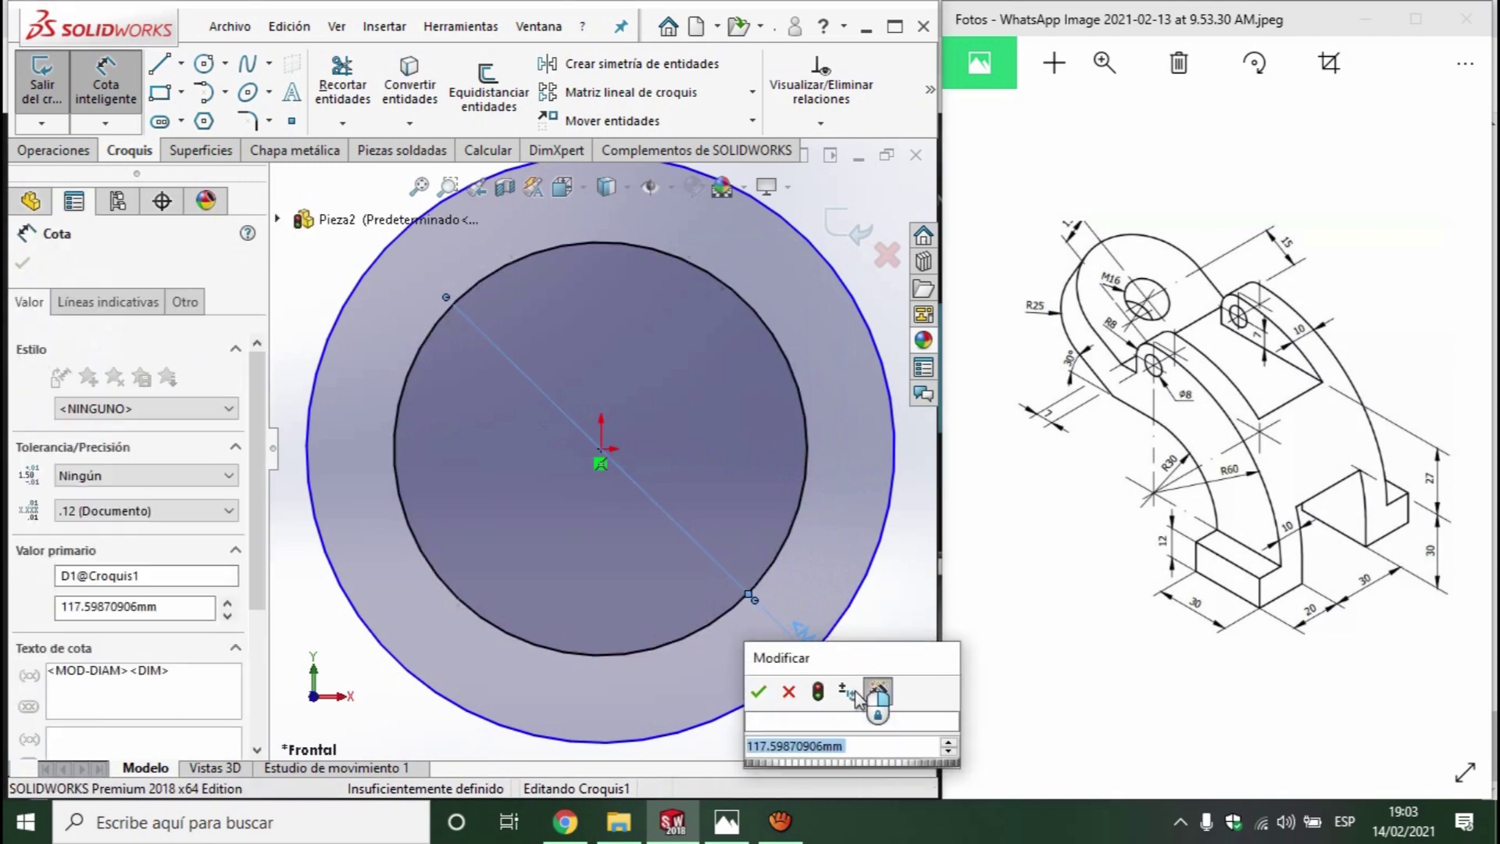
{"action": "type", "text": "60"}
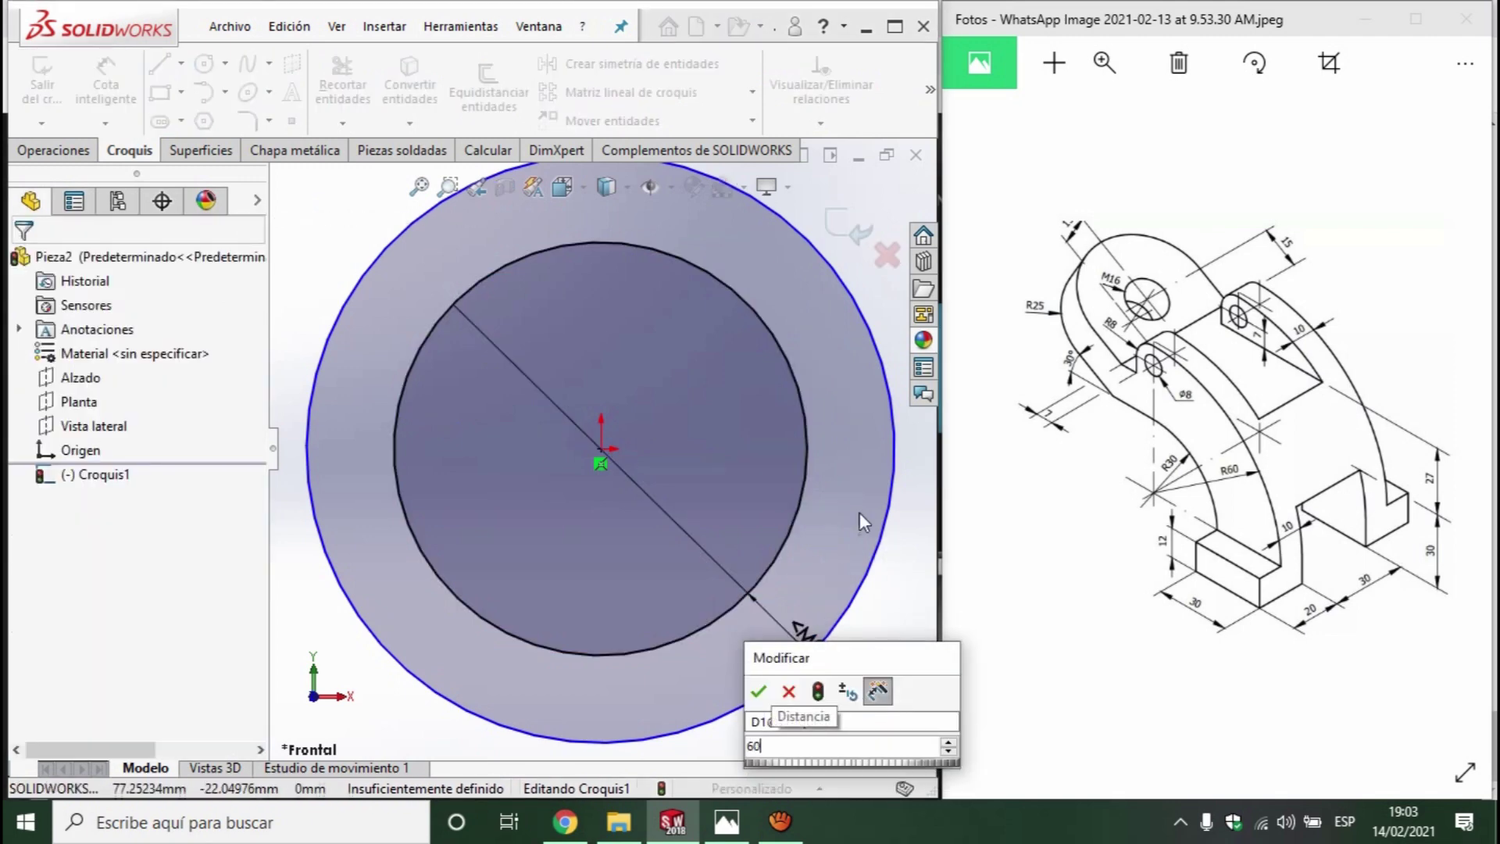
{"action": "left_click", "coordinate": [762, 690]}
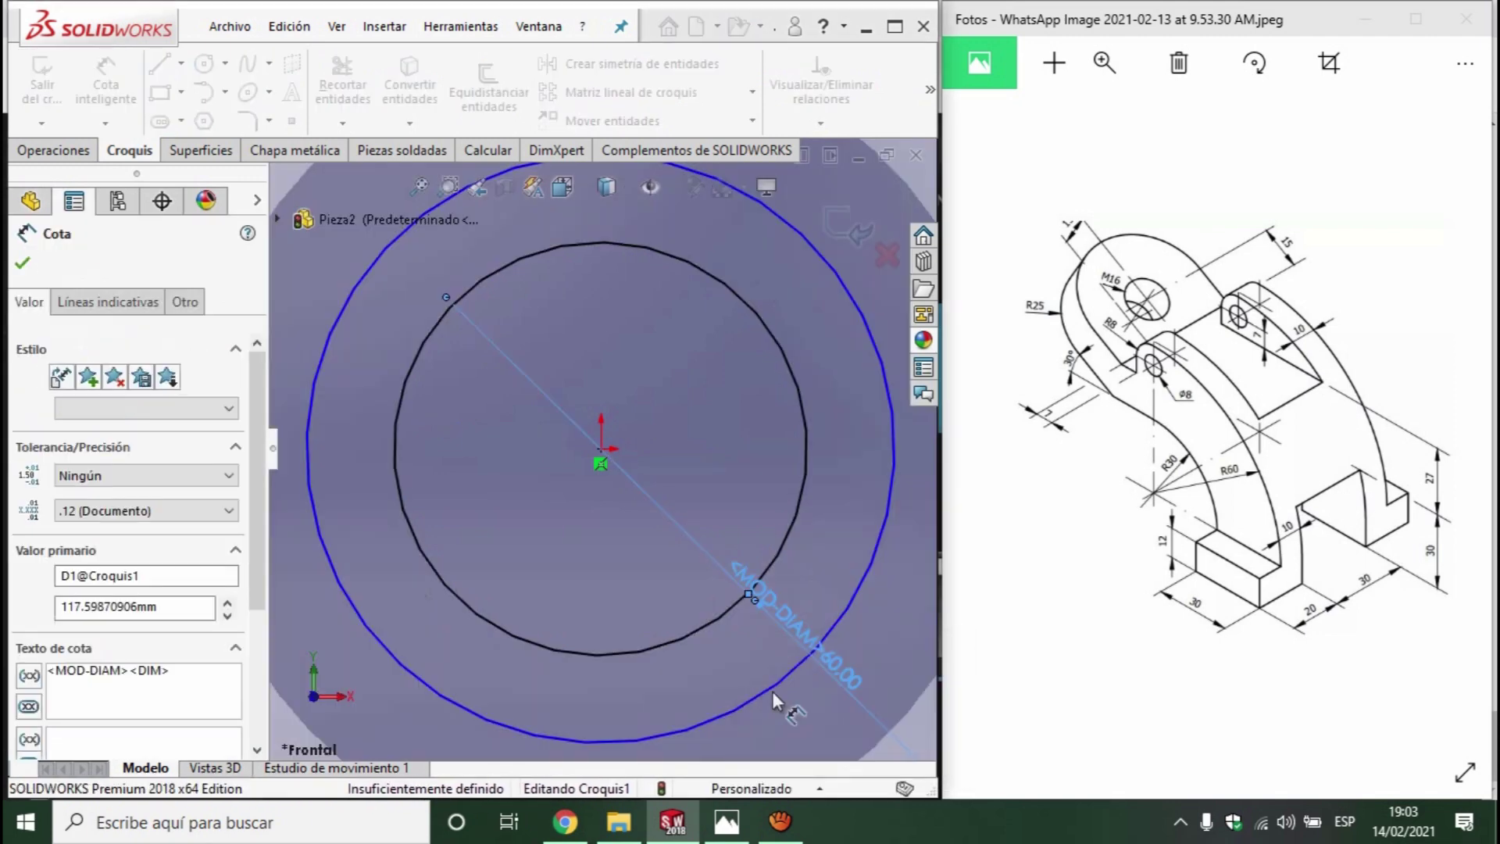
{"action": "key", "text": "Escape"}
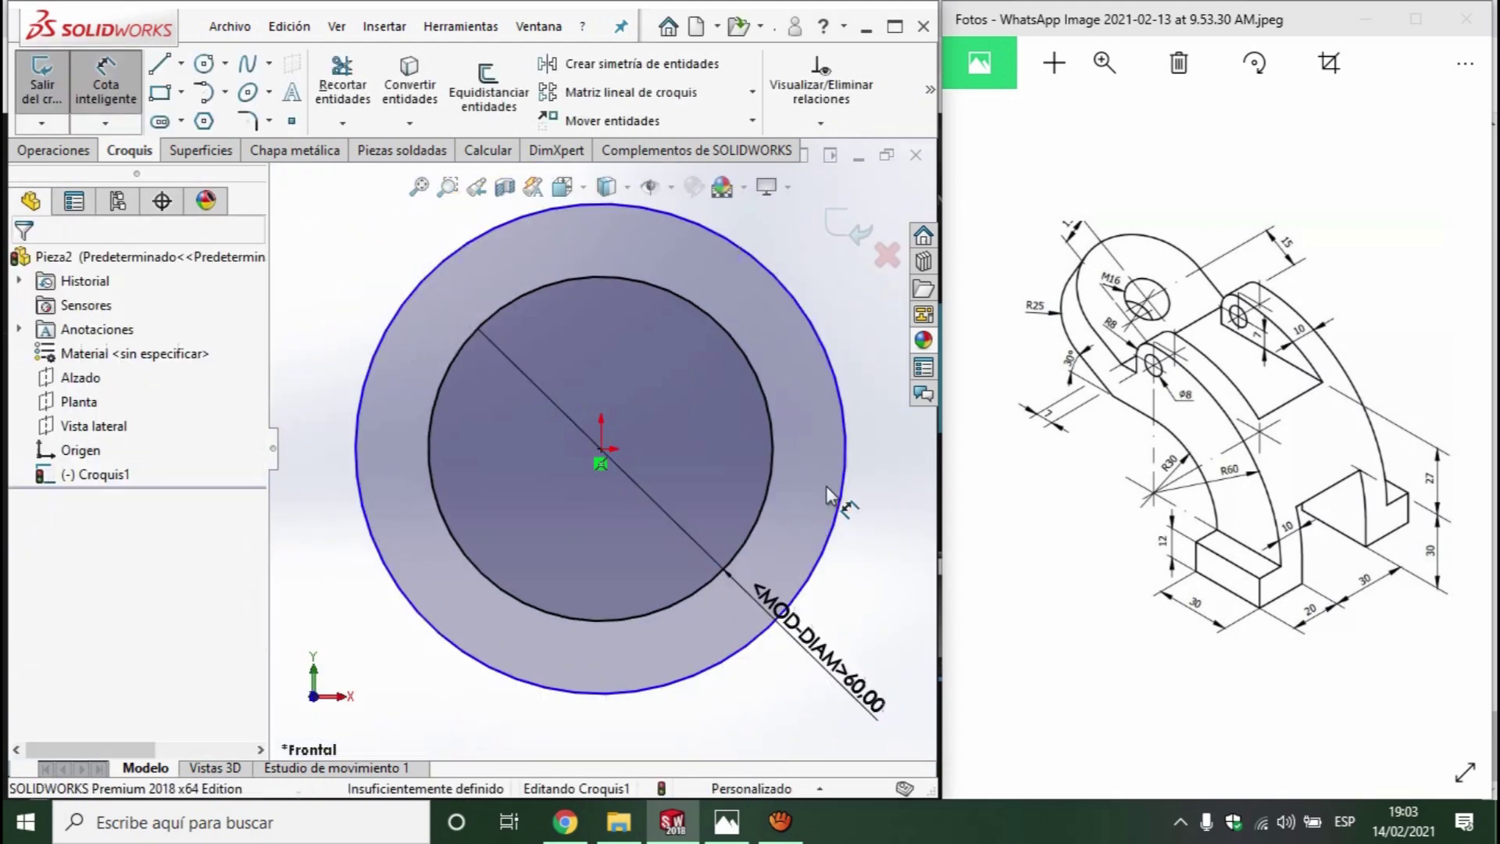
- Dimension the outer circle to a 120 mm diameter
{"action": "left_click", "coordinate": [846, 508]}
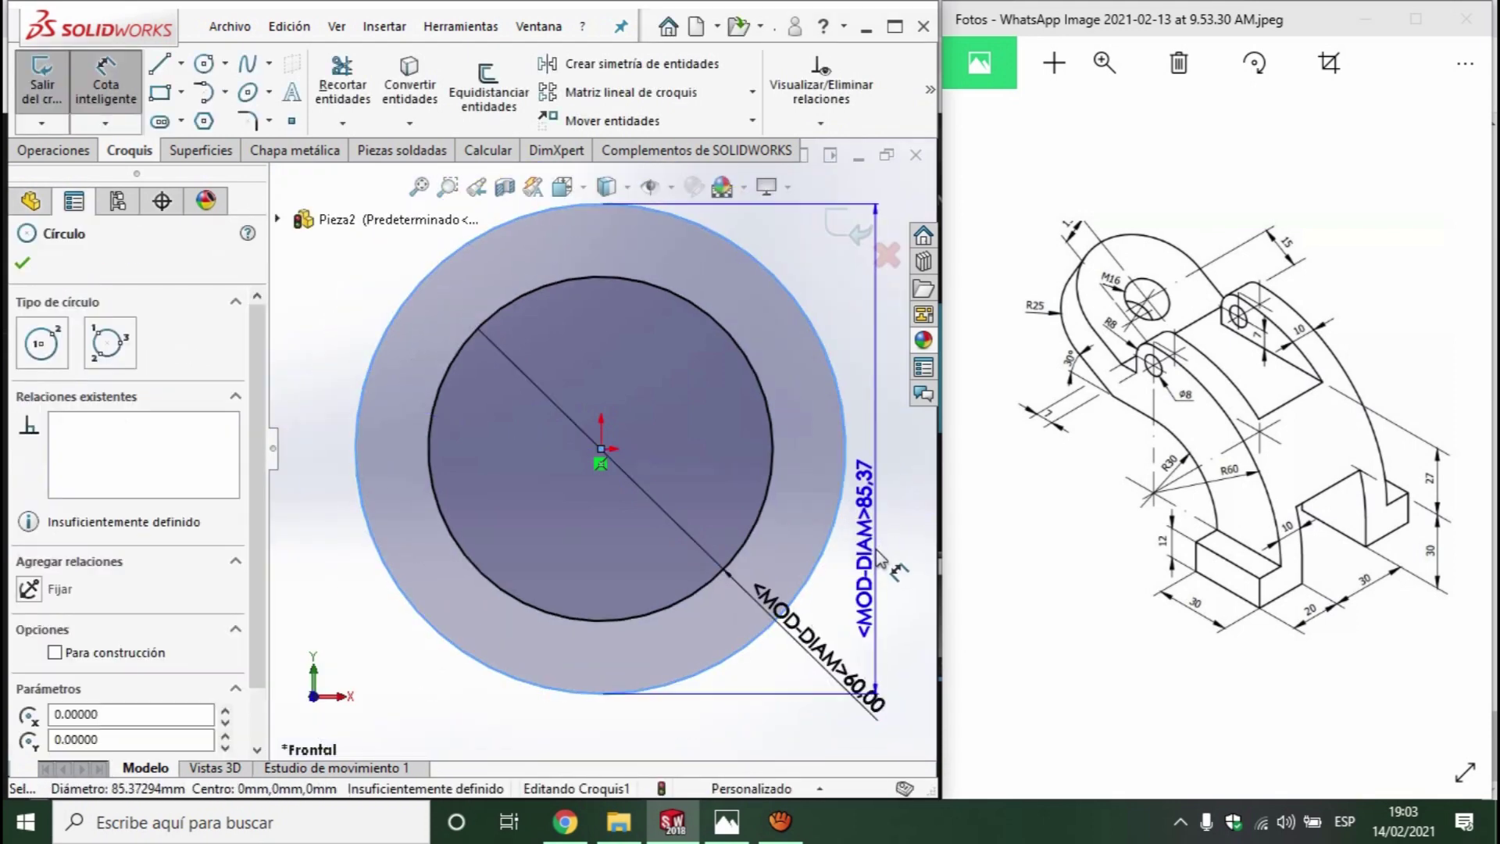
{"action": "left_click", "coordinate": [877, 556]}
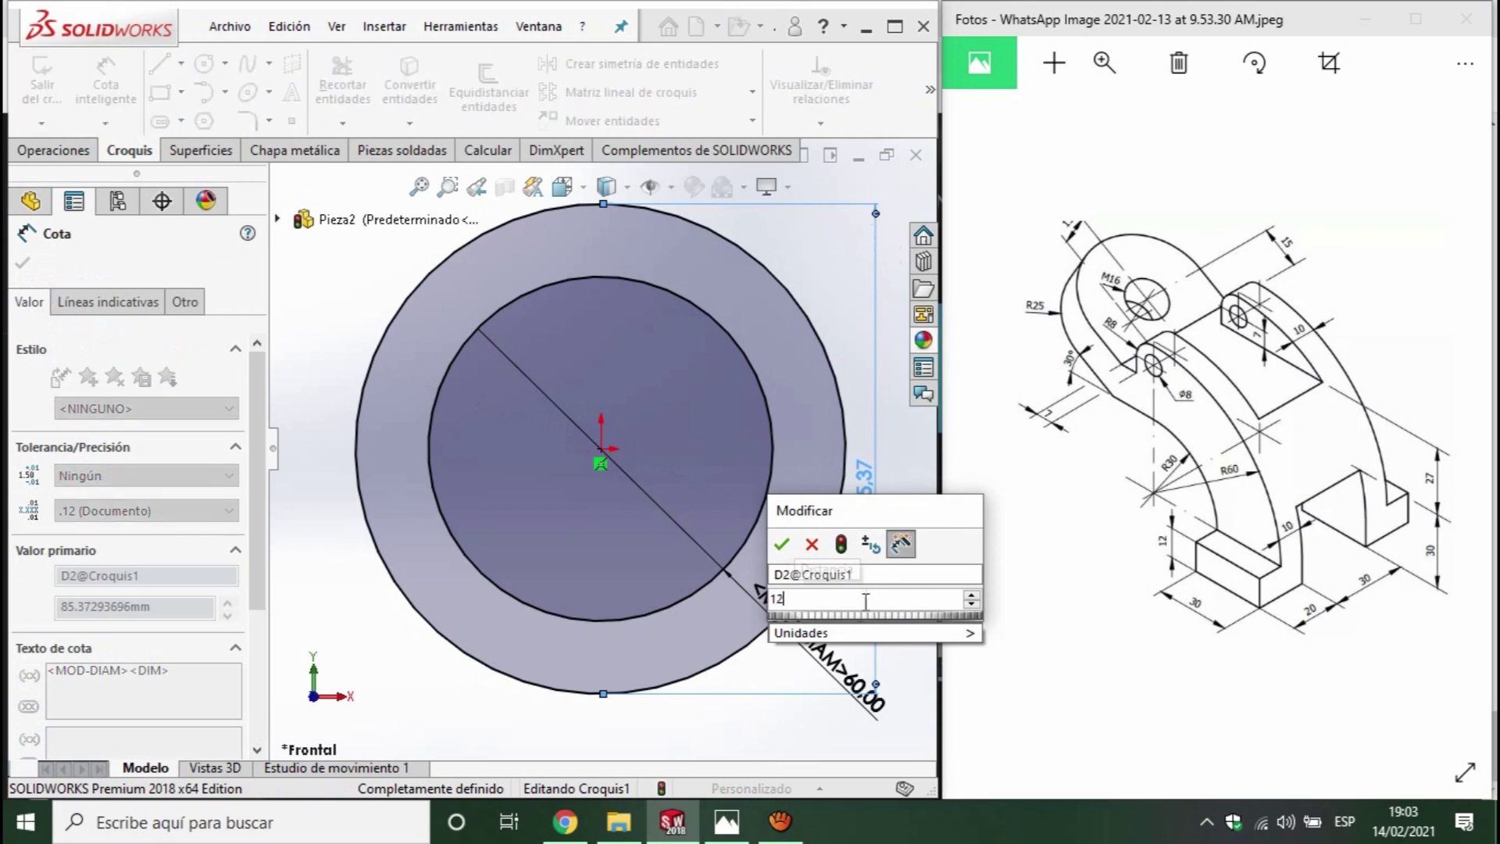
{"action": "left_click", "coordinate": [889, 608]}
{"action": "type", "text": "120"}
{"action": "key", "text": "Return"}
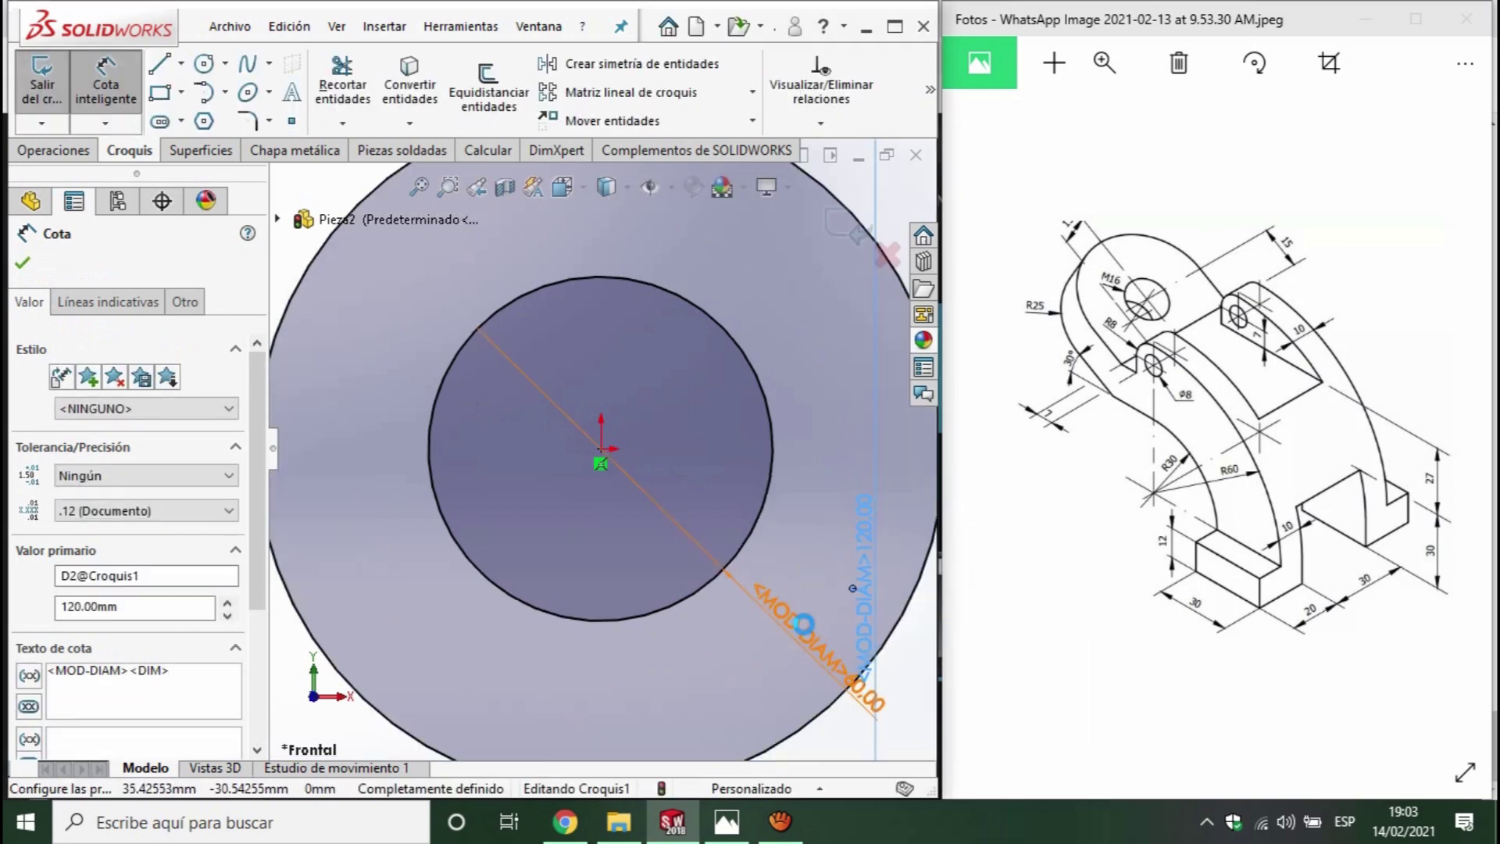
{"action": "key", "text": "f"}
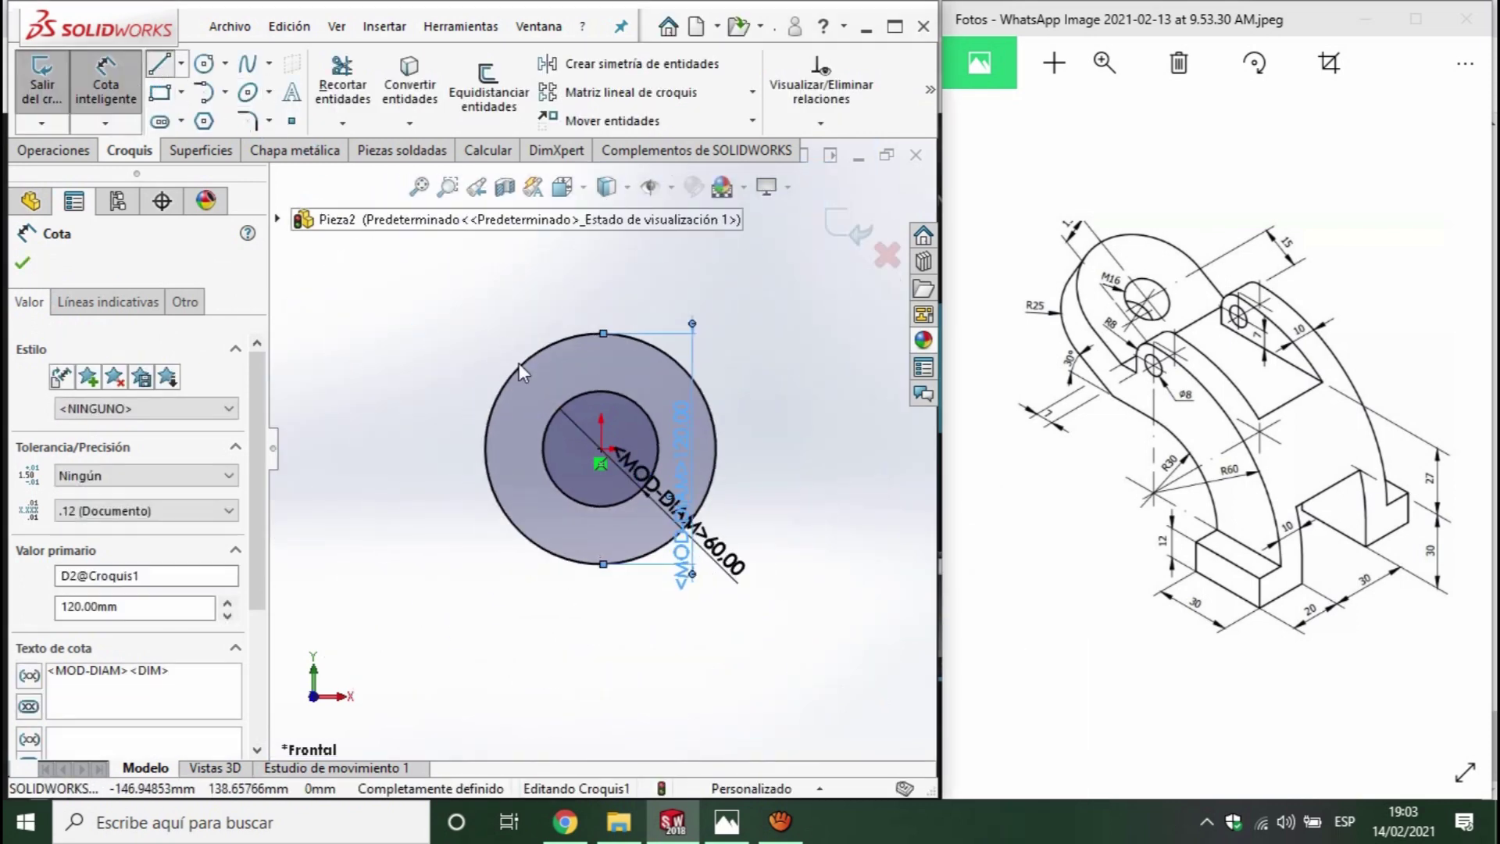
- Draw a vertical line and a horizontal line from the origin past the circles
{"action": "left_click", "coordinate": [159, 64]}
{"action": "left_click", "coordinate": [600, 463]}
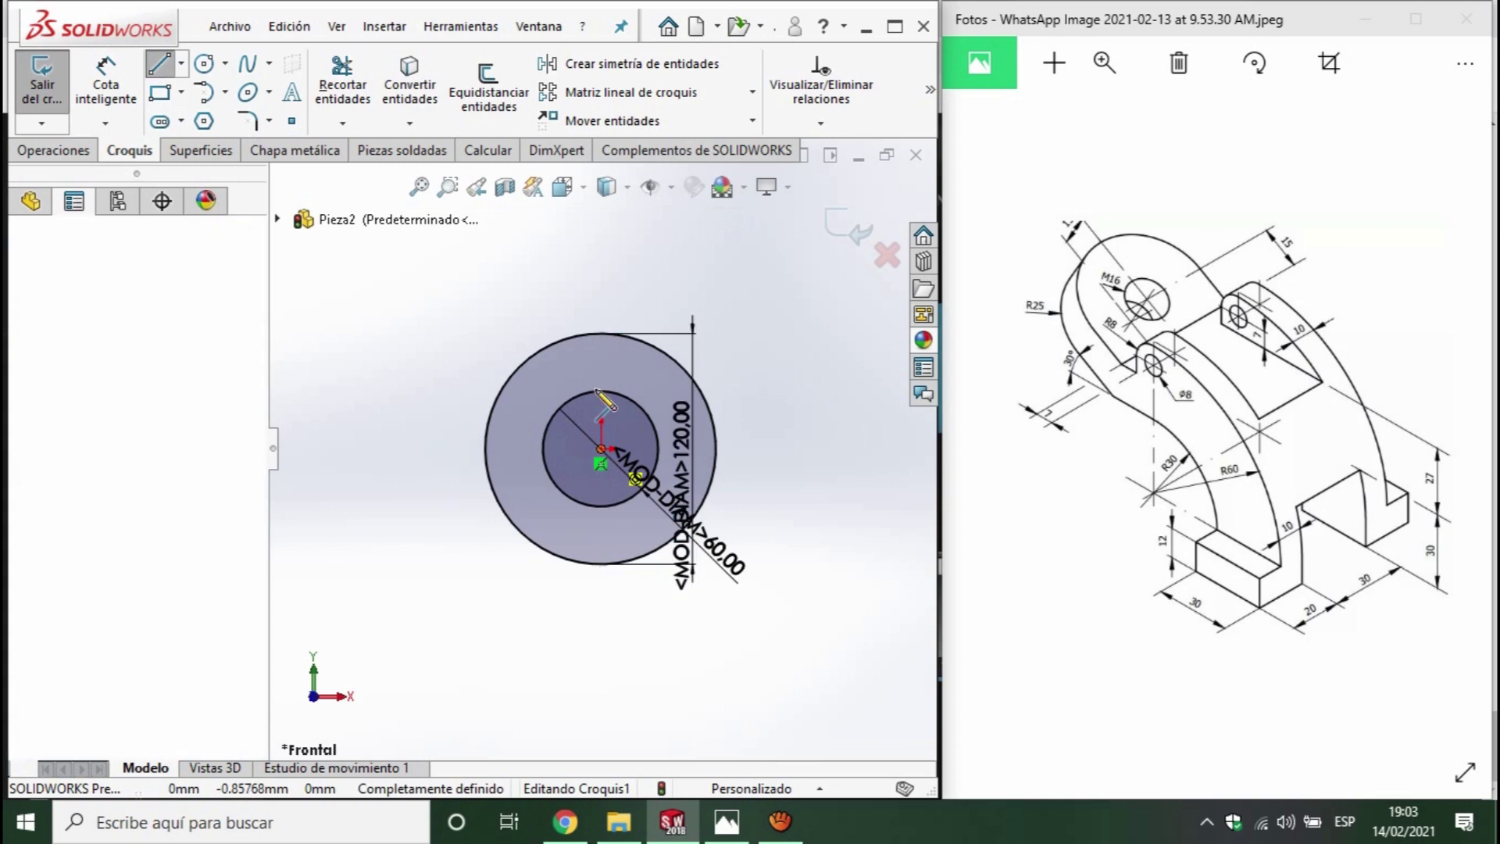
{"action": "left_click", "coordinate": [601, 284]}
{"action": "key", "text": "Escape"}
{"action": "key", "text": "Return"}
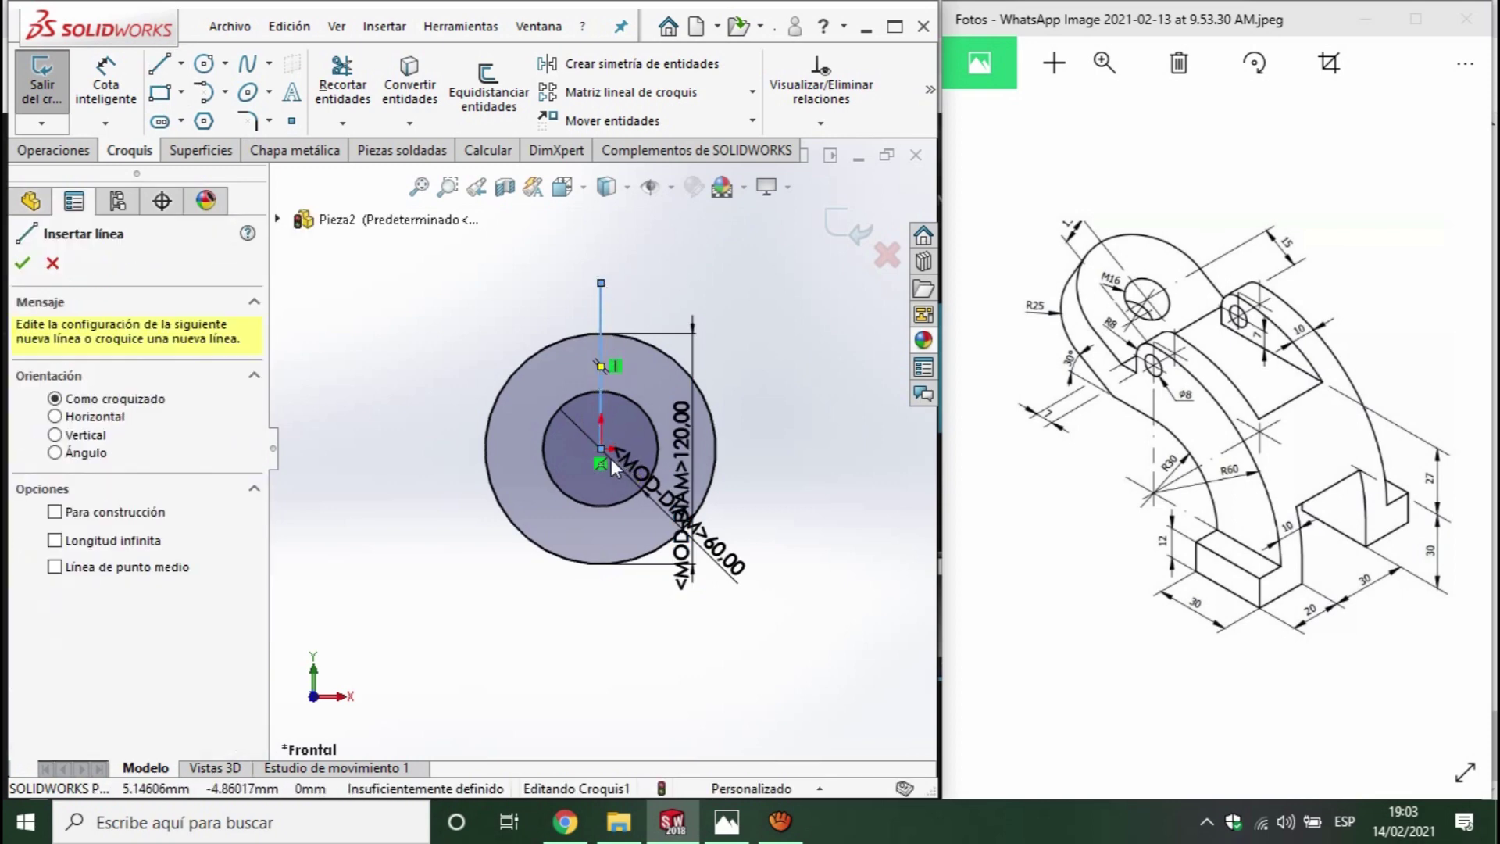
{"action": "left_click", "coordinate": [602, 449]}
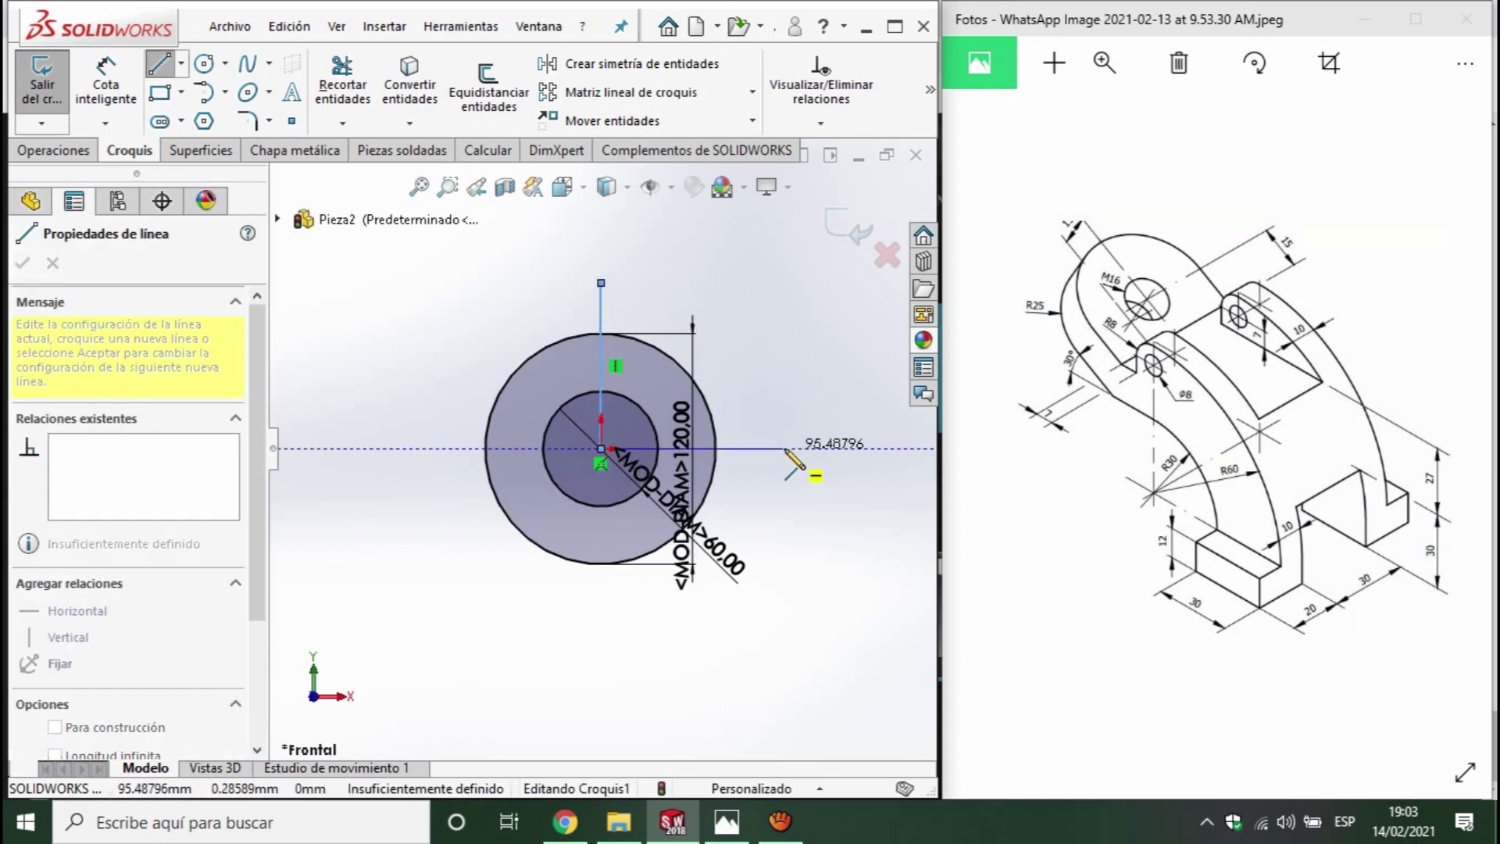
{"action": "left_click", "coordinate": [785, 449]}
{"action": "key", "text": "Escape"}
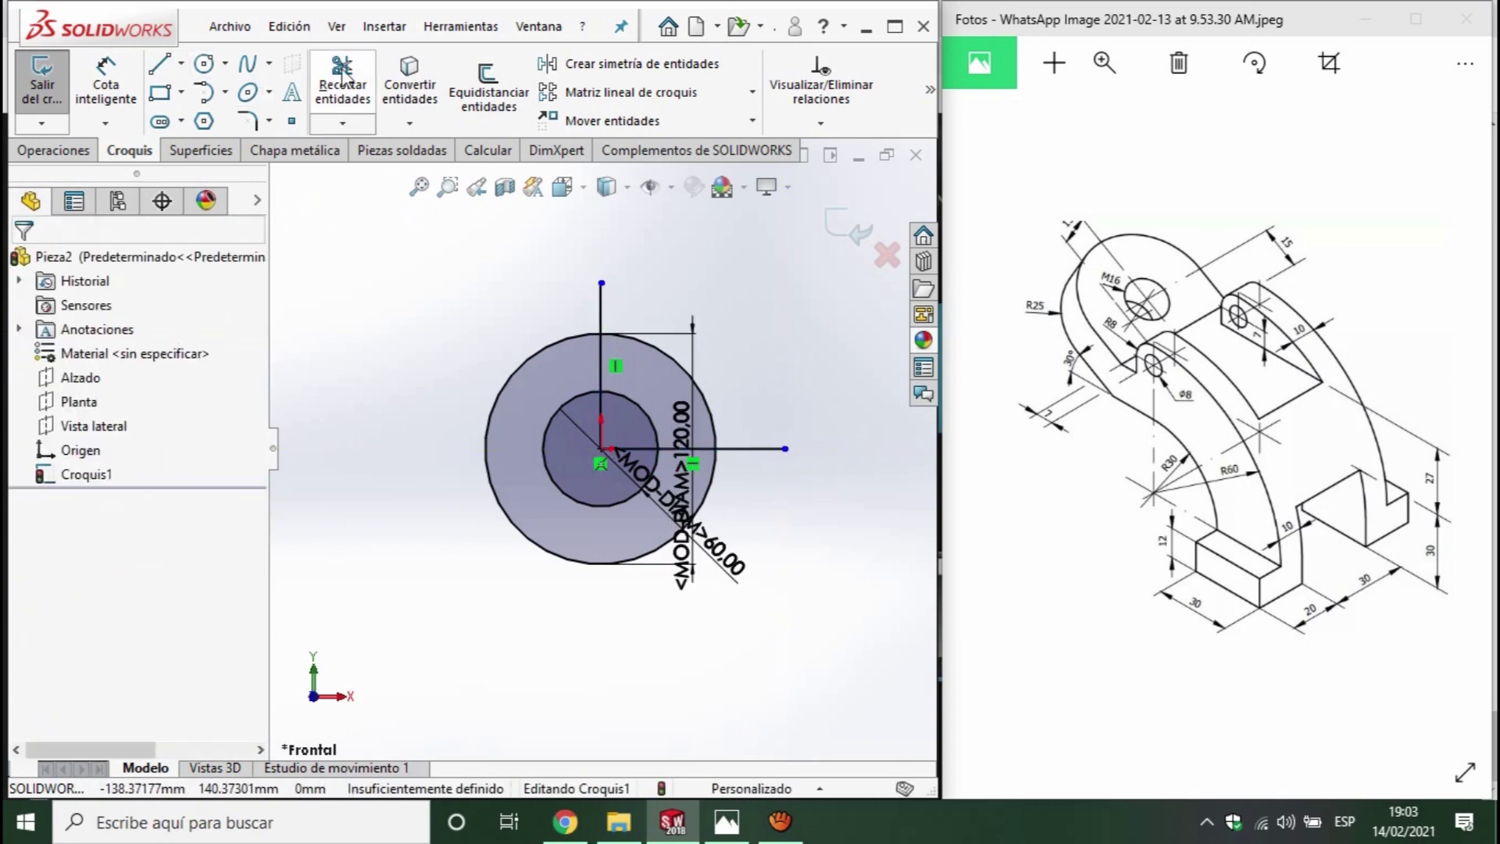
- Trim both circles and the lines down to a top-right quarter ring
{"action": "left_click", "coordinate": [342, 78]}
{"action": "left_click_drag", "start_coordinate": [500, 270], "coordinate": [522, 428]}
{"action": "left_click_drag", "start_coordinate": [568, 492], "coordinate": [586, 530]}
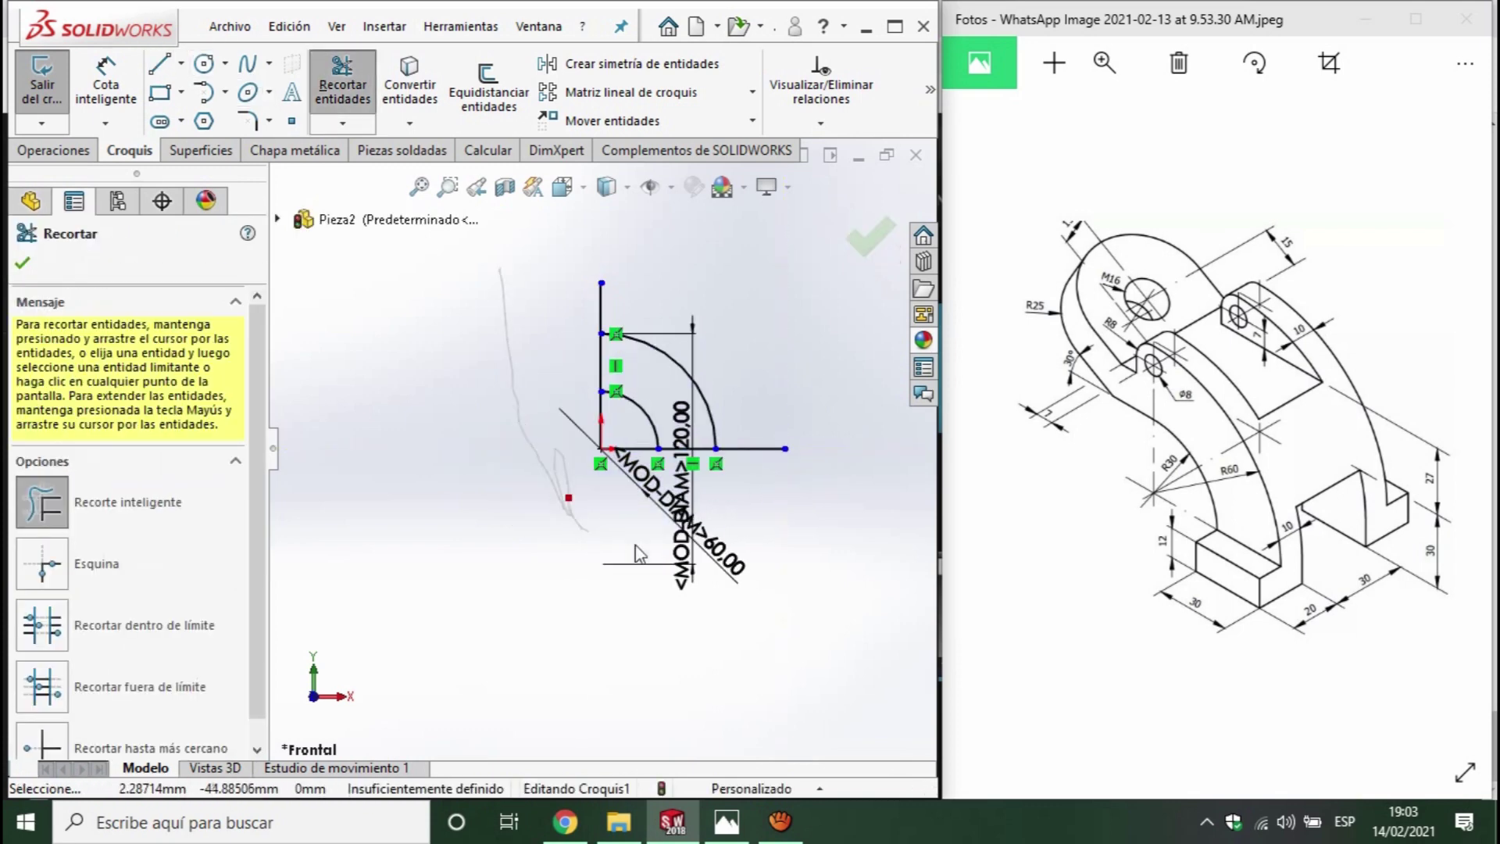
{"action": "scroll", "coordinate": [640, 547], "scroll_direction": "down", "scroll_amount": 3}
{"action": "left_click_drag", "start_coordinate": [532, 351], "coordinate": [610, 437]}
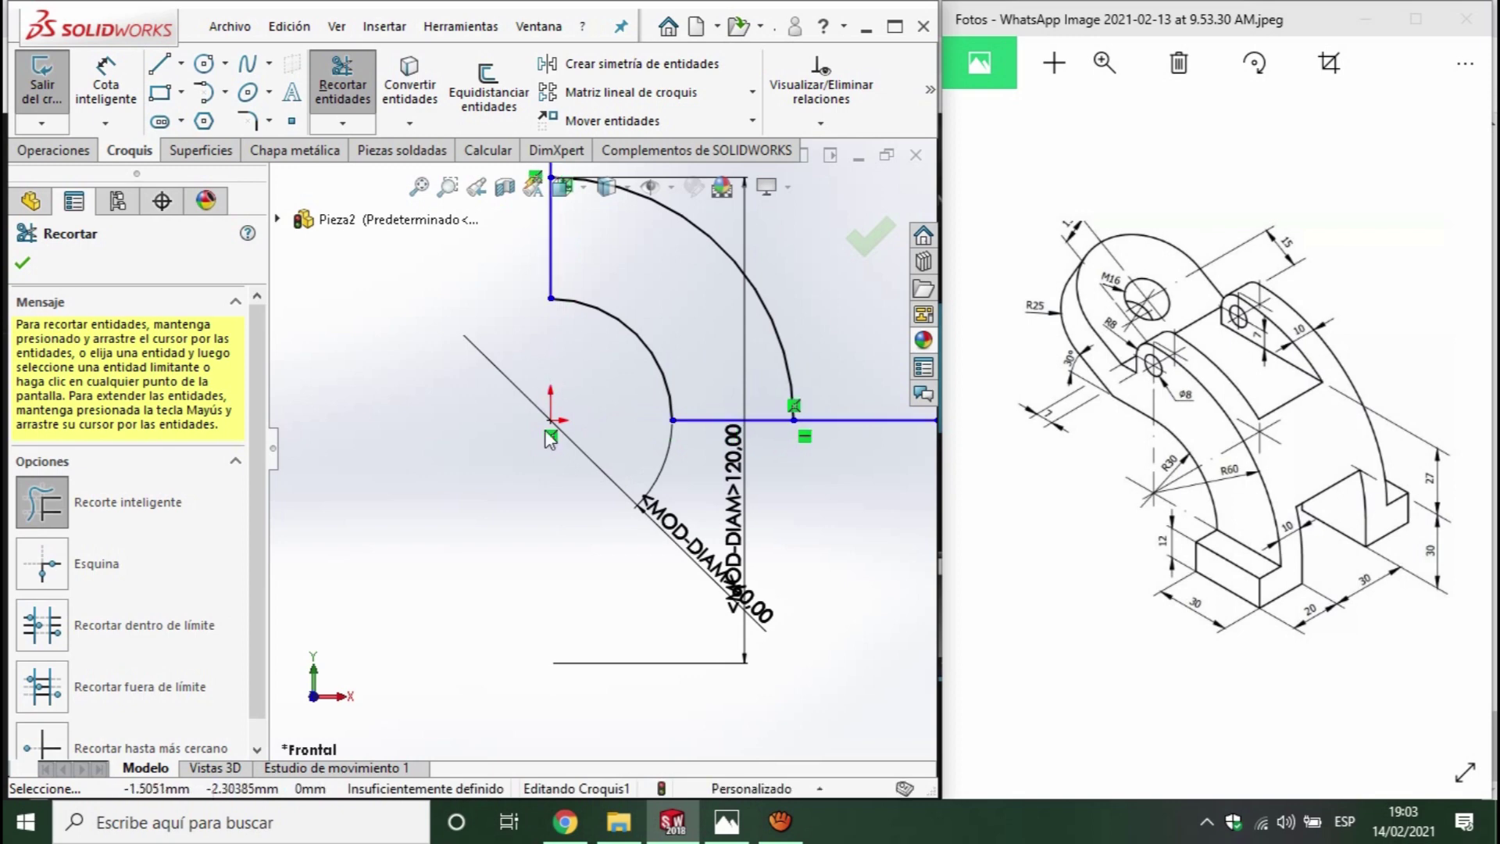
{"action": "scroll", "coordinate": [569, 356], "scroll_direction": "up", "scroll_amount": 3}
{"action": "scroll", "coordinate": [568, 355], "scroll_direction": "down", "scroll_amount": 3}
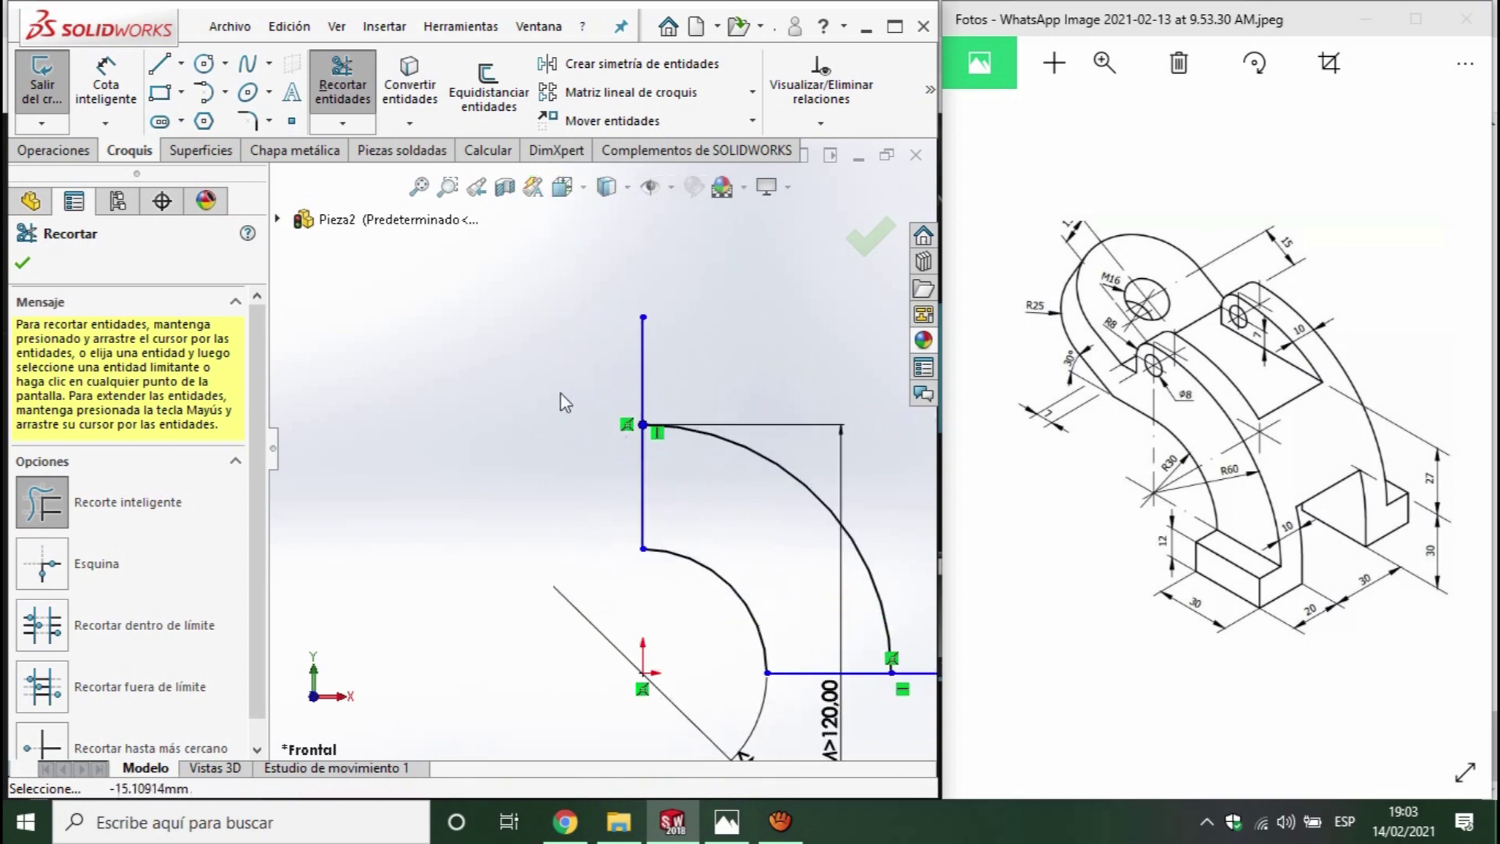
{"action": "left_click", "coordinate": [206, 67]}
- Draw a circle on the vertical line and dimension it to 16 mm diameter
{"action": "left_click", "coordinate": [643, 482]}
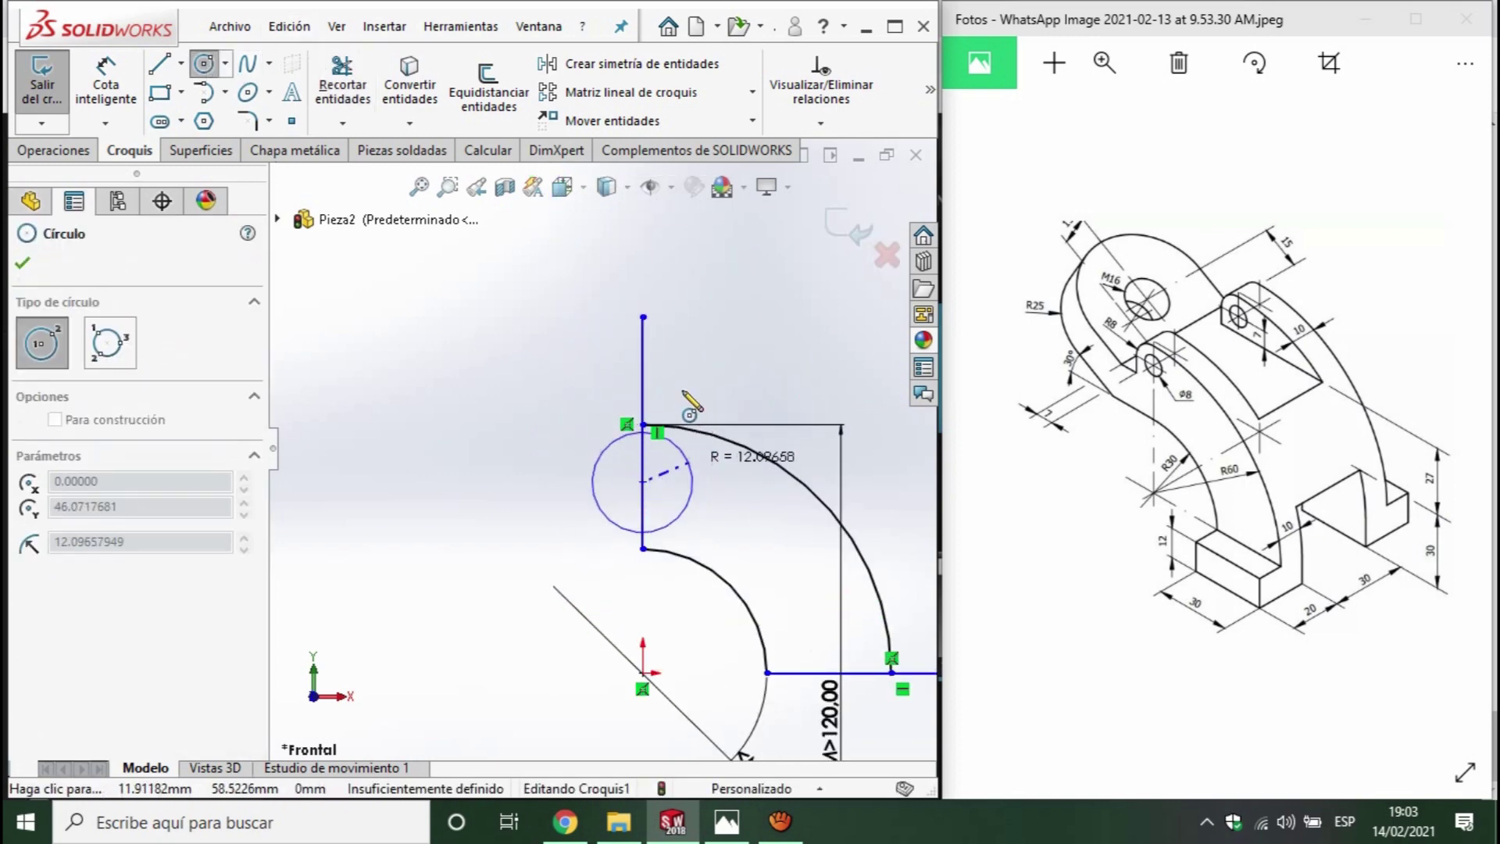
{"action": "left_click", "coordinate": [680, 385]}
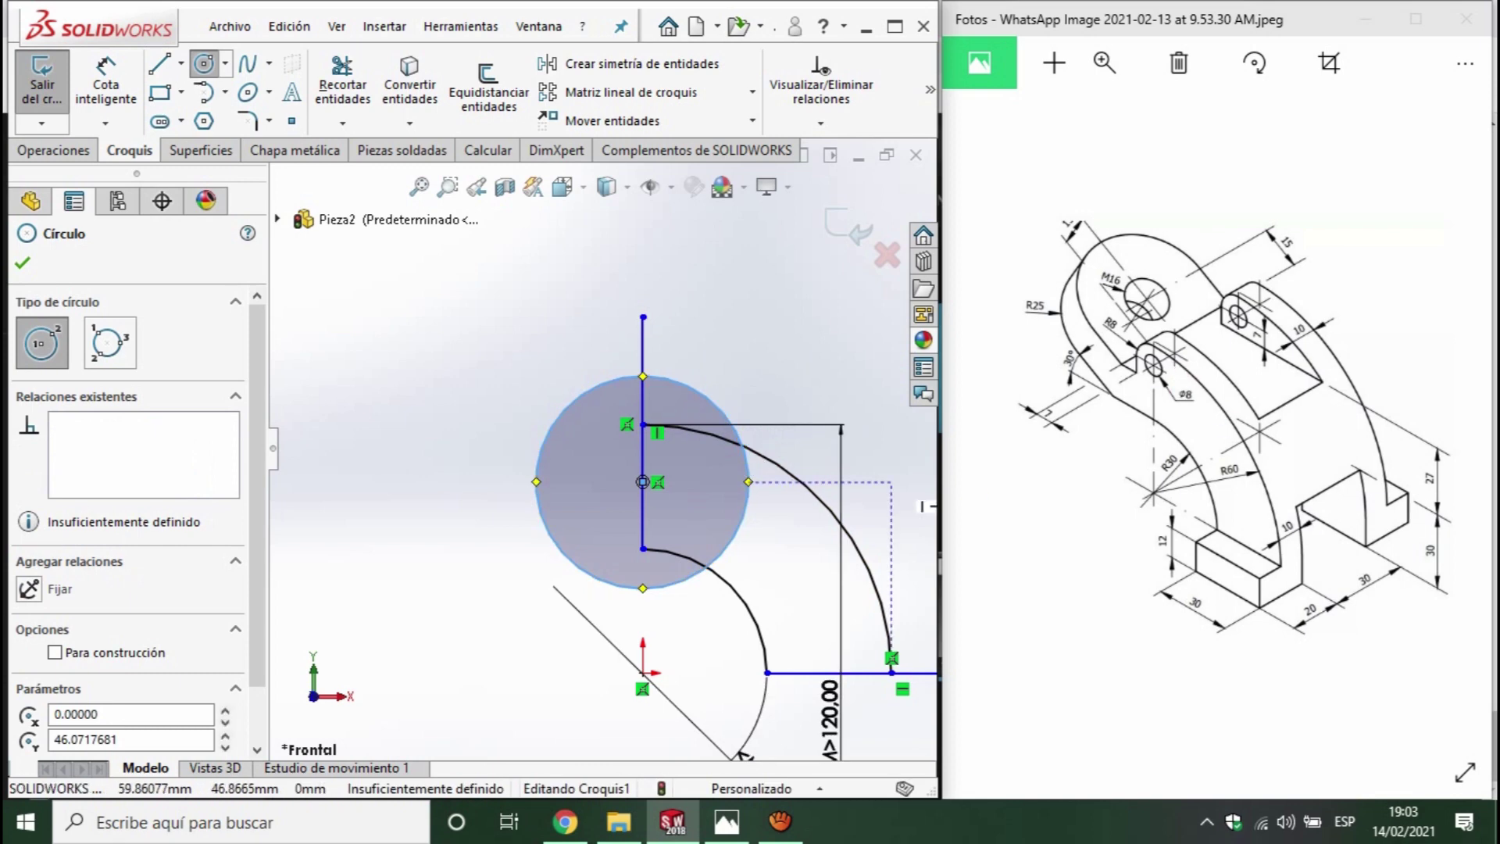
{"action": "left_click", "coordinate": [106, 85]}
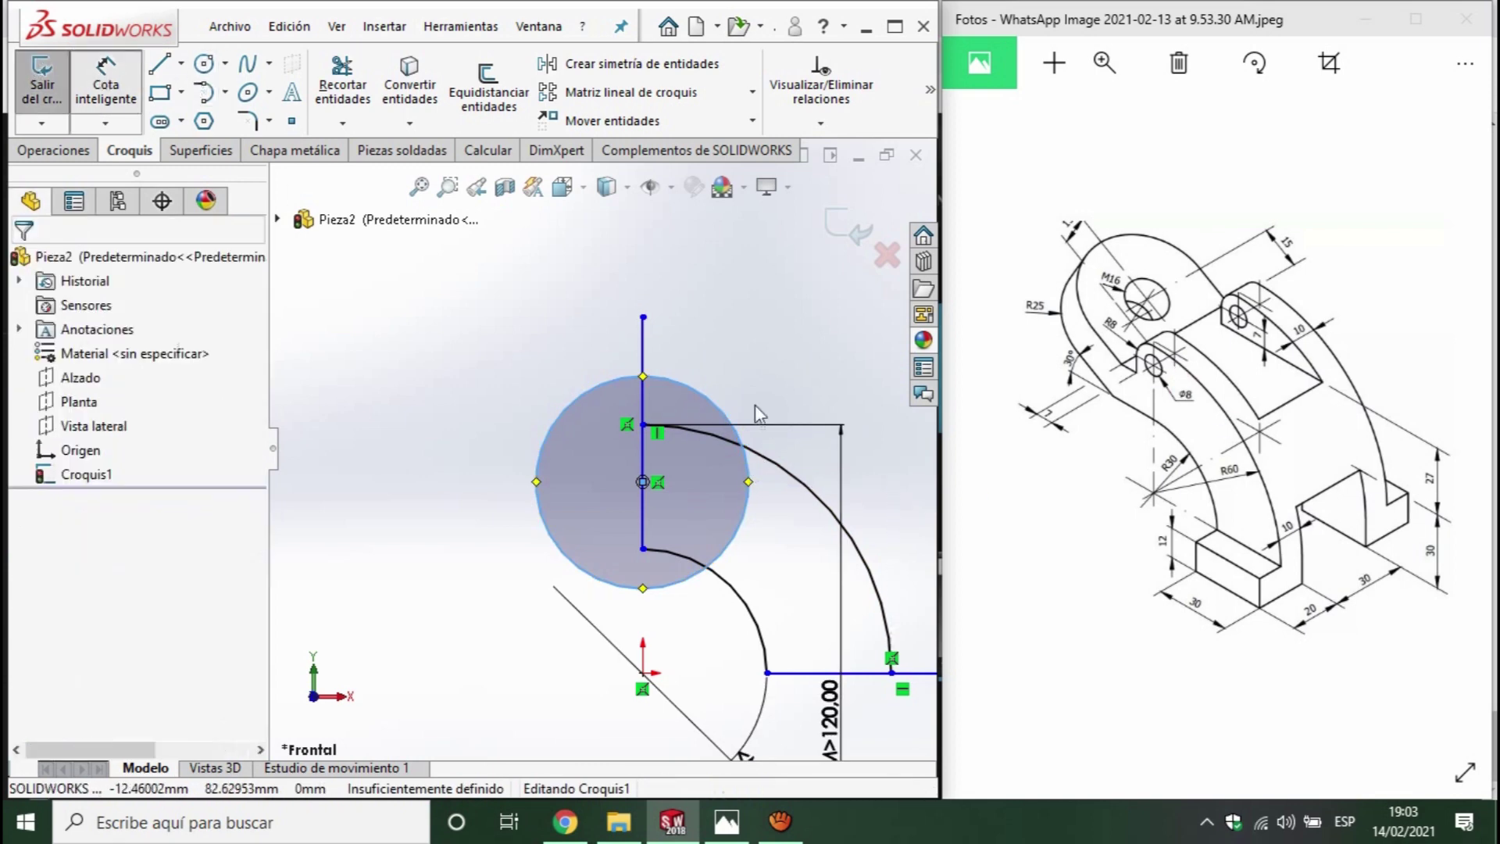
{"action": "left_click", "coordinate": [700, 395]}
{"action": "left_click", "coordinate": [767, 360]}
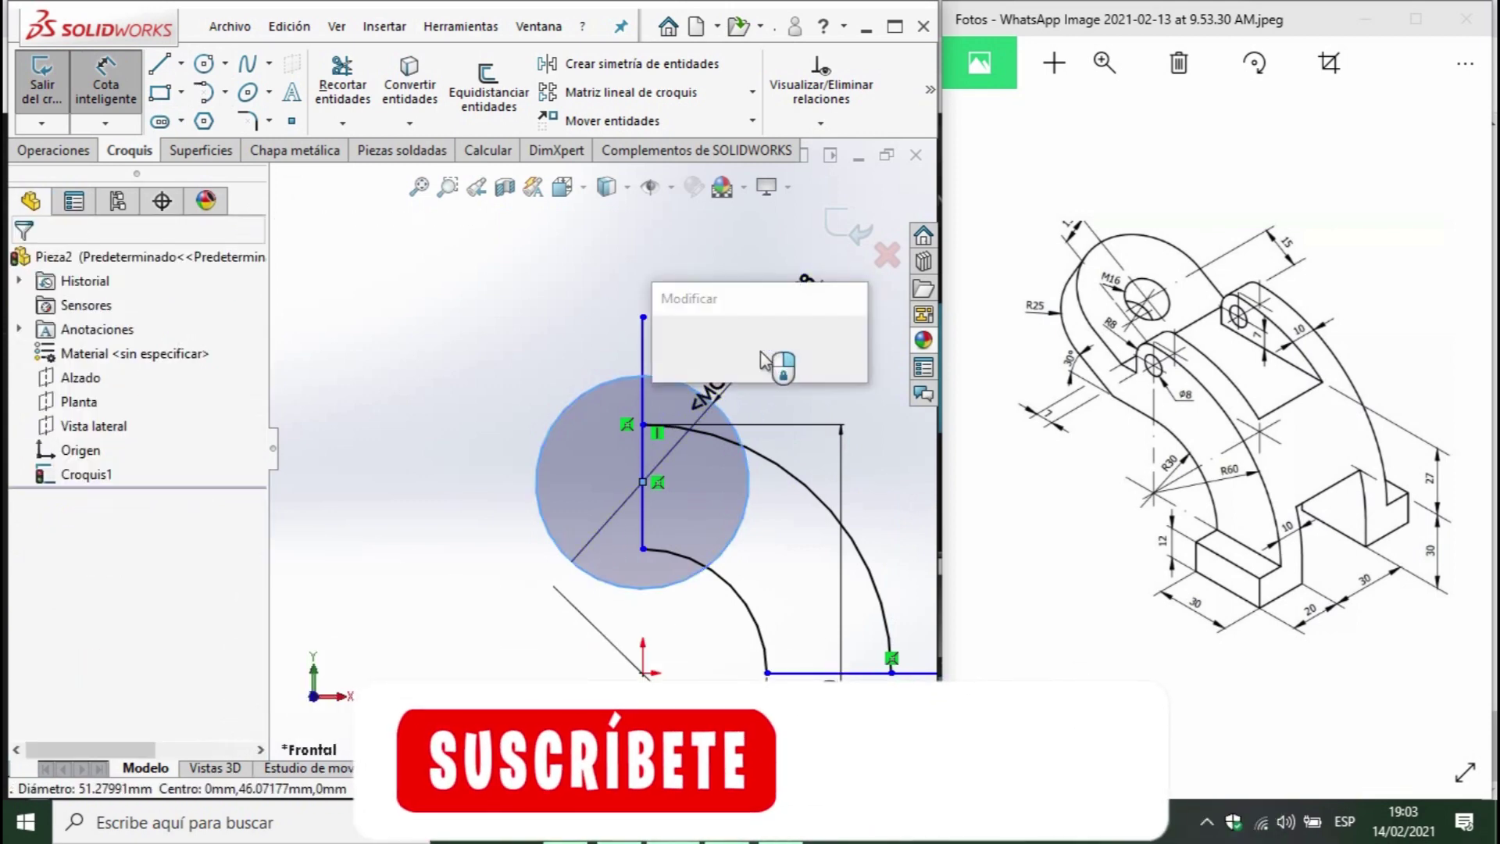
{"action": "type", "text": "16"}
{"action": "key", "text": "Return"}
{"action": "scroll", "coordinate": [468, 365], "scroll_direction": "down", "scroll_amount": 2}
{"action": "scroll", "coordinate": [864, 551], "scroll_direction": "down", "scroll_amount": 3}
{"action": "scroll", "coordinate": [729, 546], "scroll_direction": "down", "scroll_amount": 3}
{"action": "scroll", "coordinate": [796, 529], "scroll_direction": "down", "scroll_amount": 3}
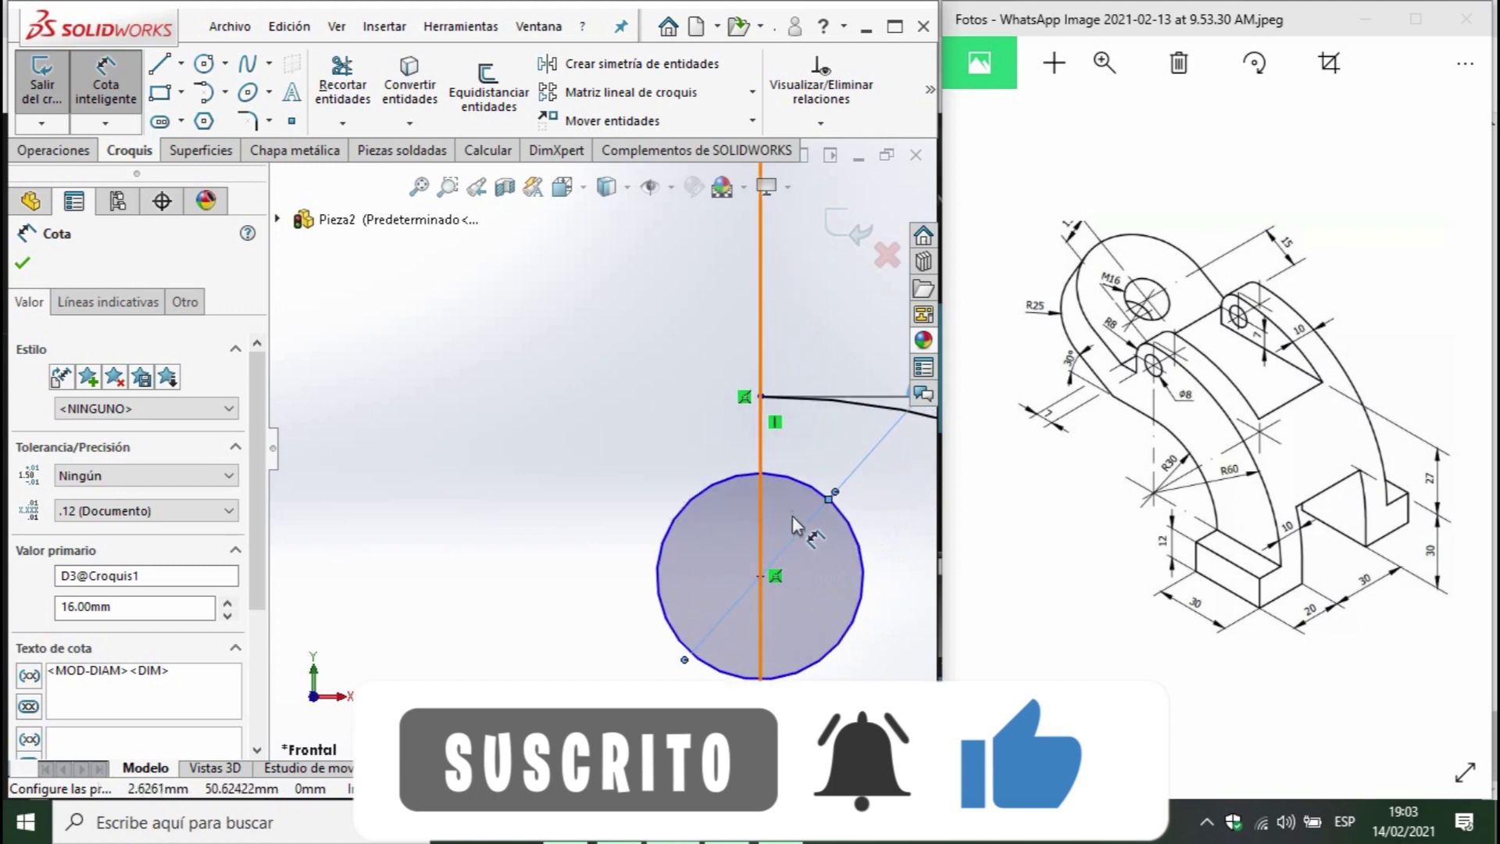
{"action": "key", "text": "Escape"}
- Make the 16 mm circle coincident with the outer arc's upper end point
{"action": "left_click", "coordinate": [719, 486]}
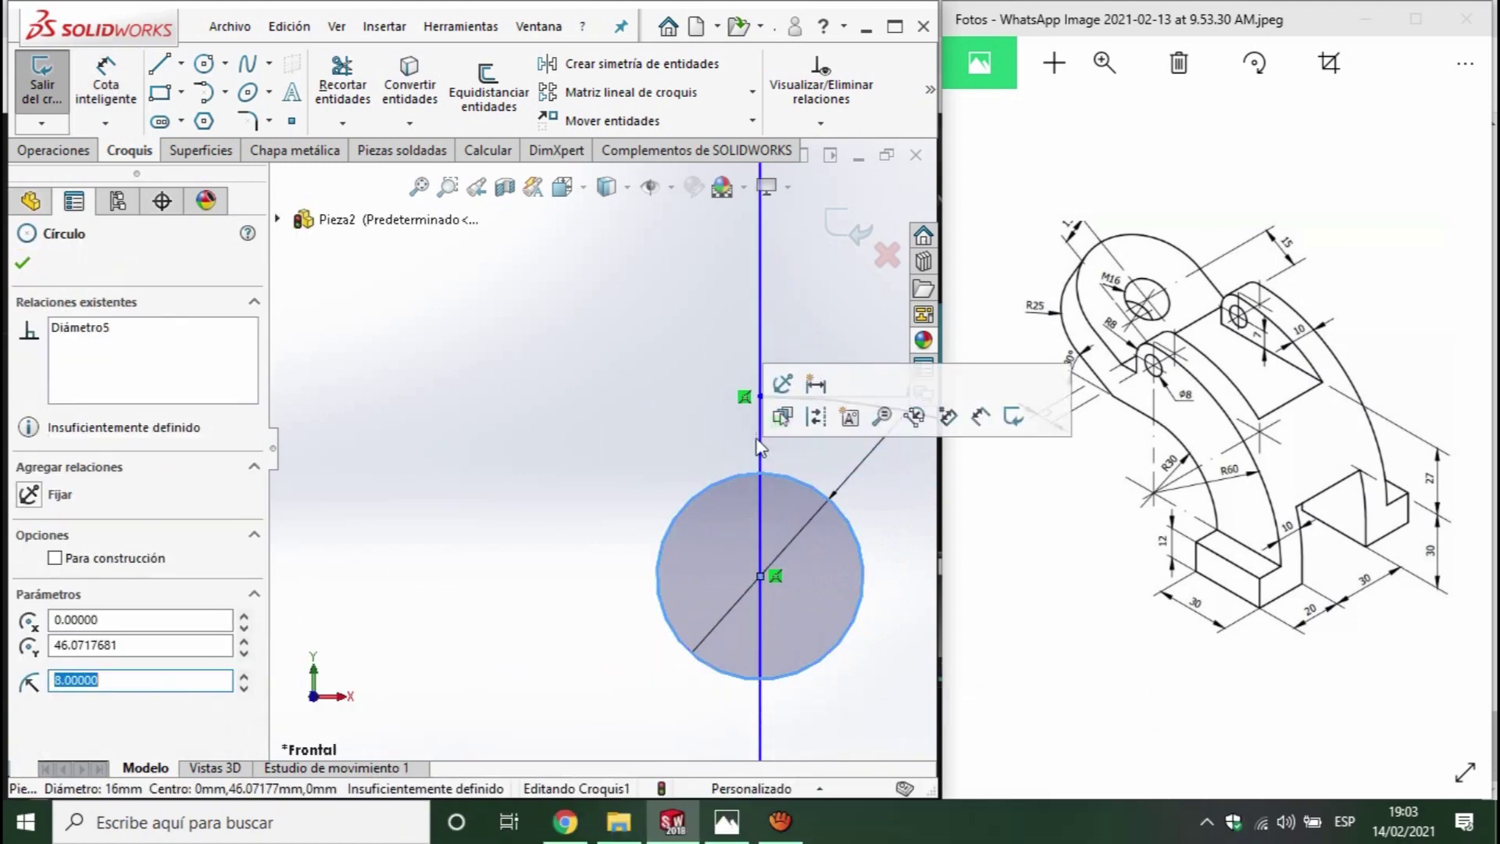
{"action": "left_click", "coordinate": [767, 395], "text": "ctrl"}
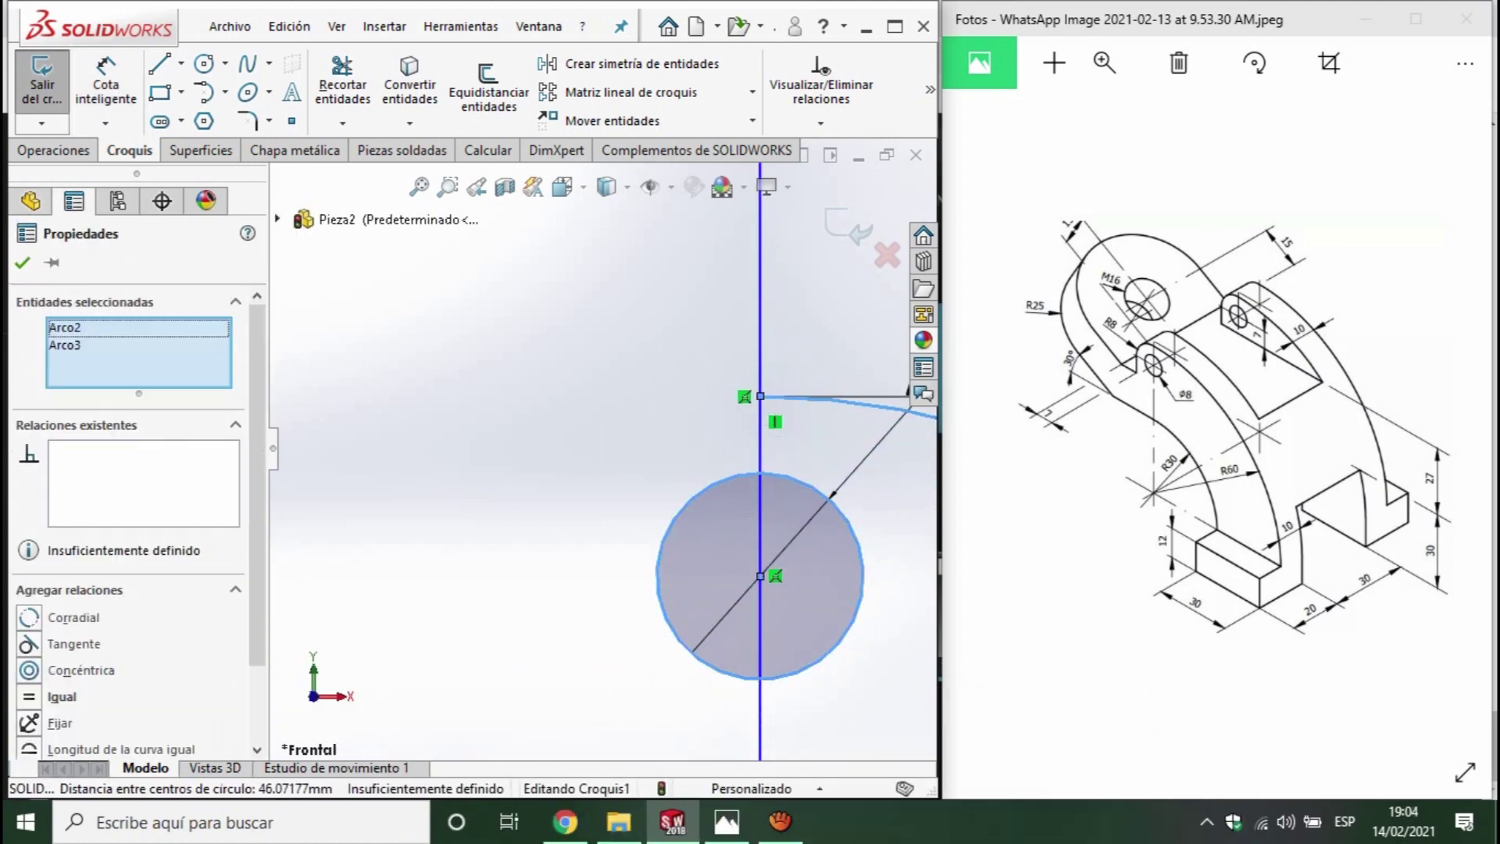
{"action": "left_click", "coordinate": [665, 470]}
{"action": "left_click", "coordinate": [717, 486]}
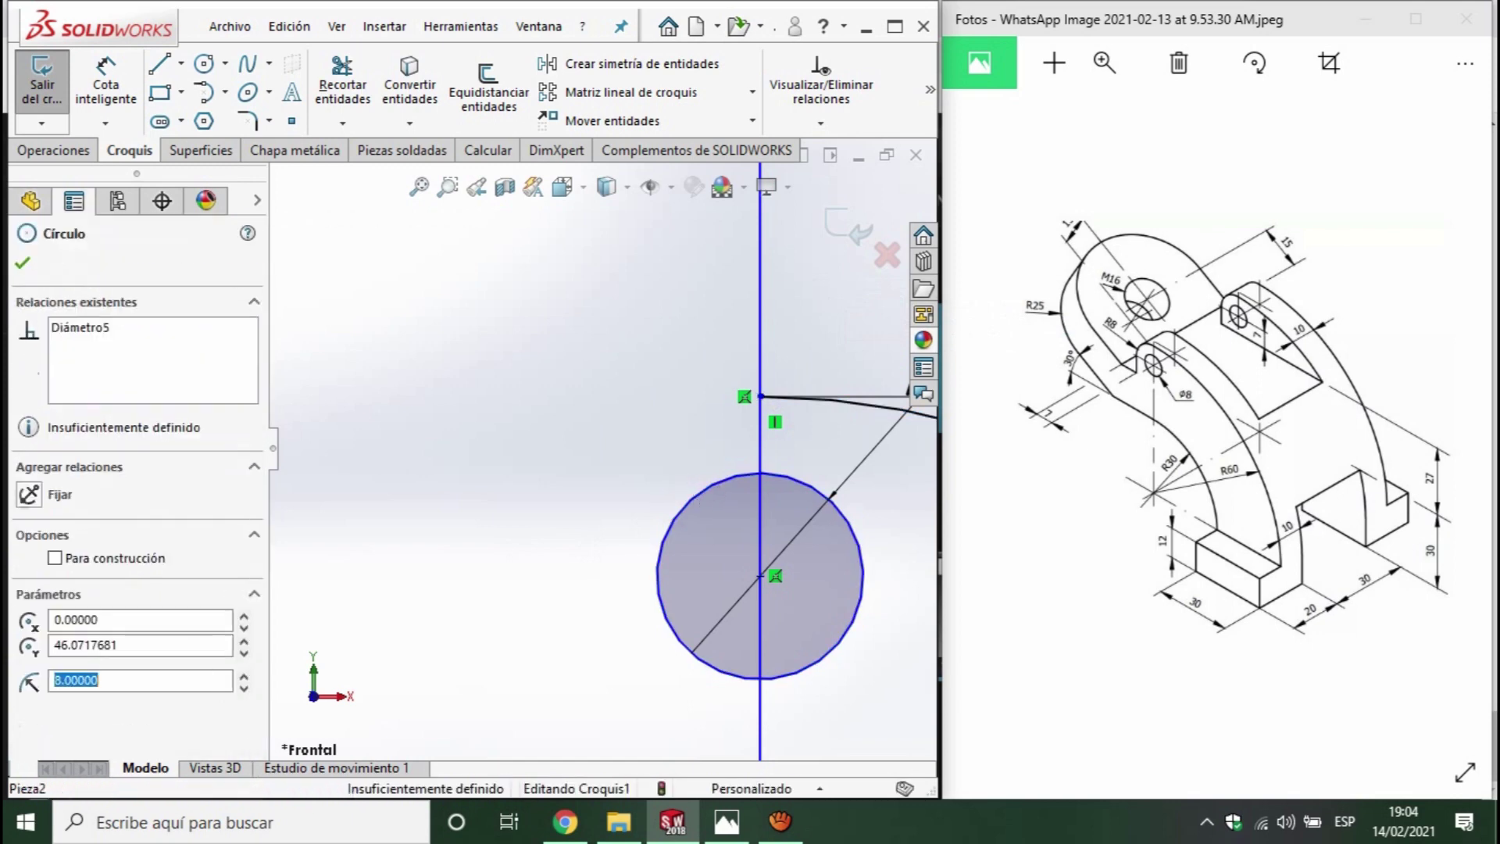
{"action": "left_click", "coordinate": [761, 397], "text": "ctrl"}
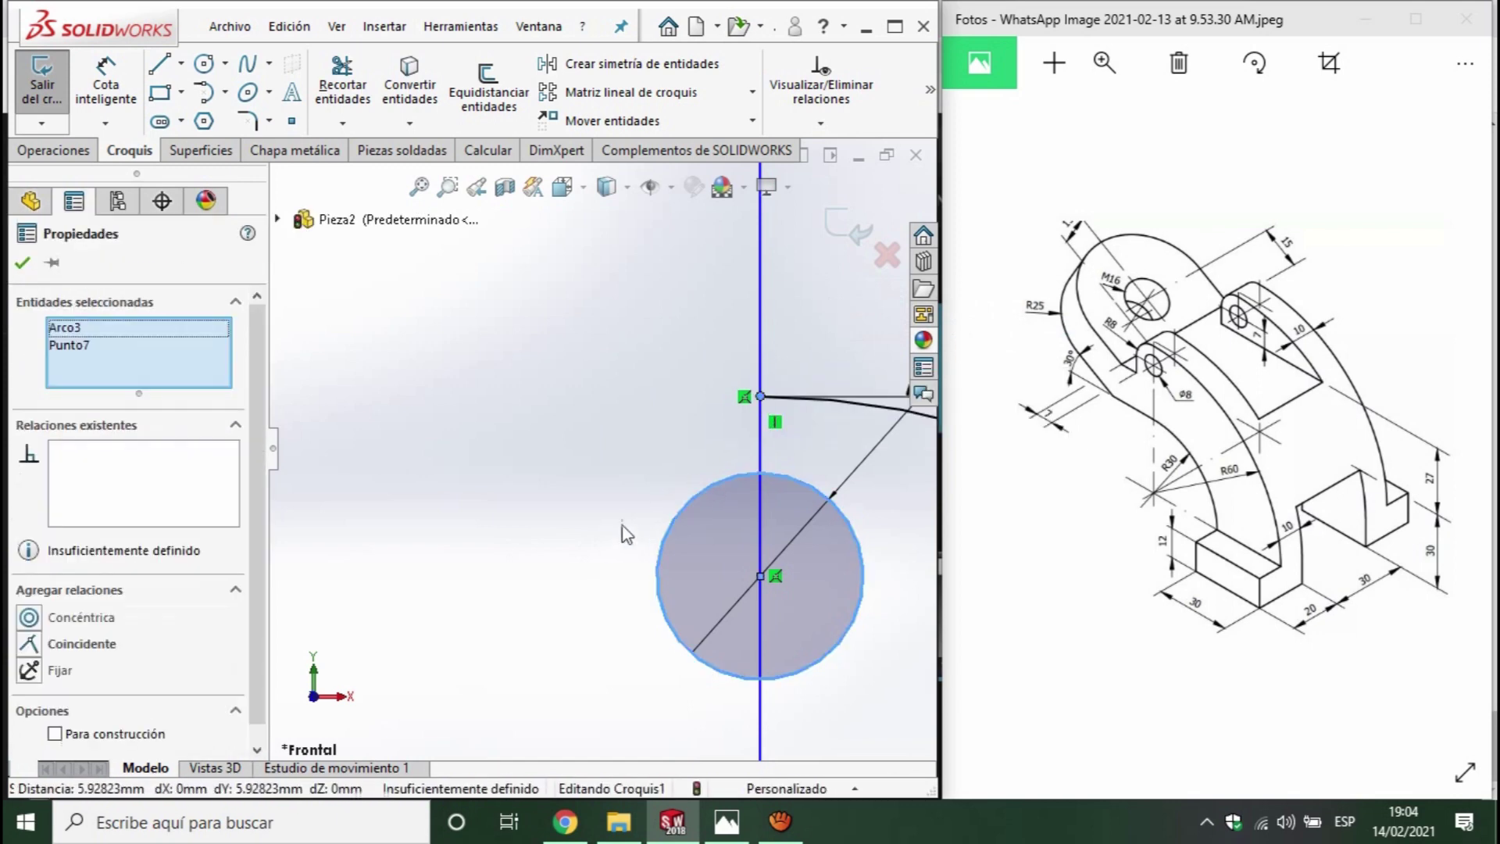
{"action": "left_click", "coordinate": [29, 644]}
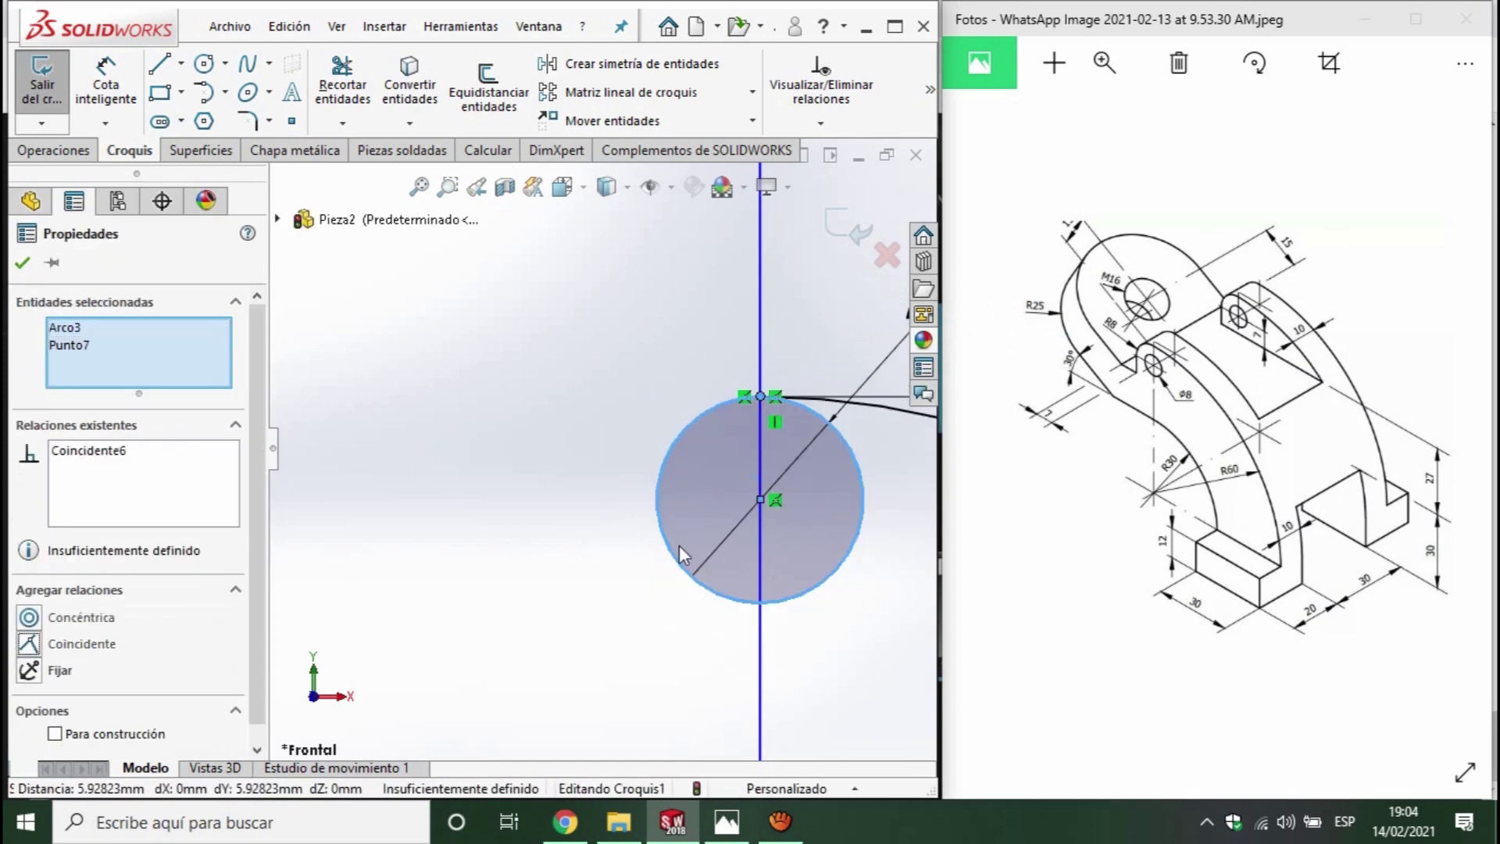
{"action": "scroll", "coordinate": [486, 418], "scroll_direction": "up", "scroll_amount": 3}
{"action": "scroll", "coordinate": [501, 595], "scroll_direction": "up", "scroll_amount": 2}
{"action": "scroll", "coordinate": [501, 594], "scroll_direction": "up", "scroll_amount": 2}
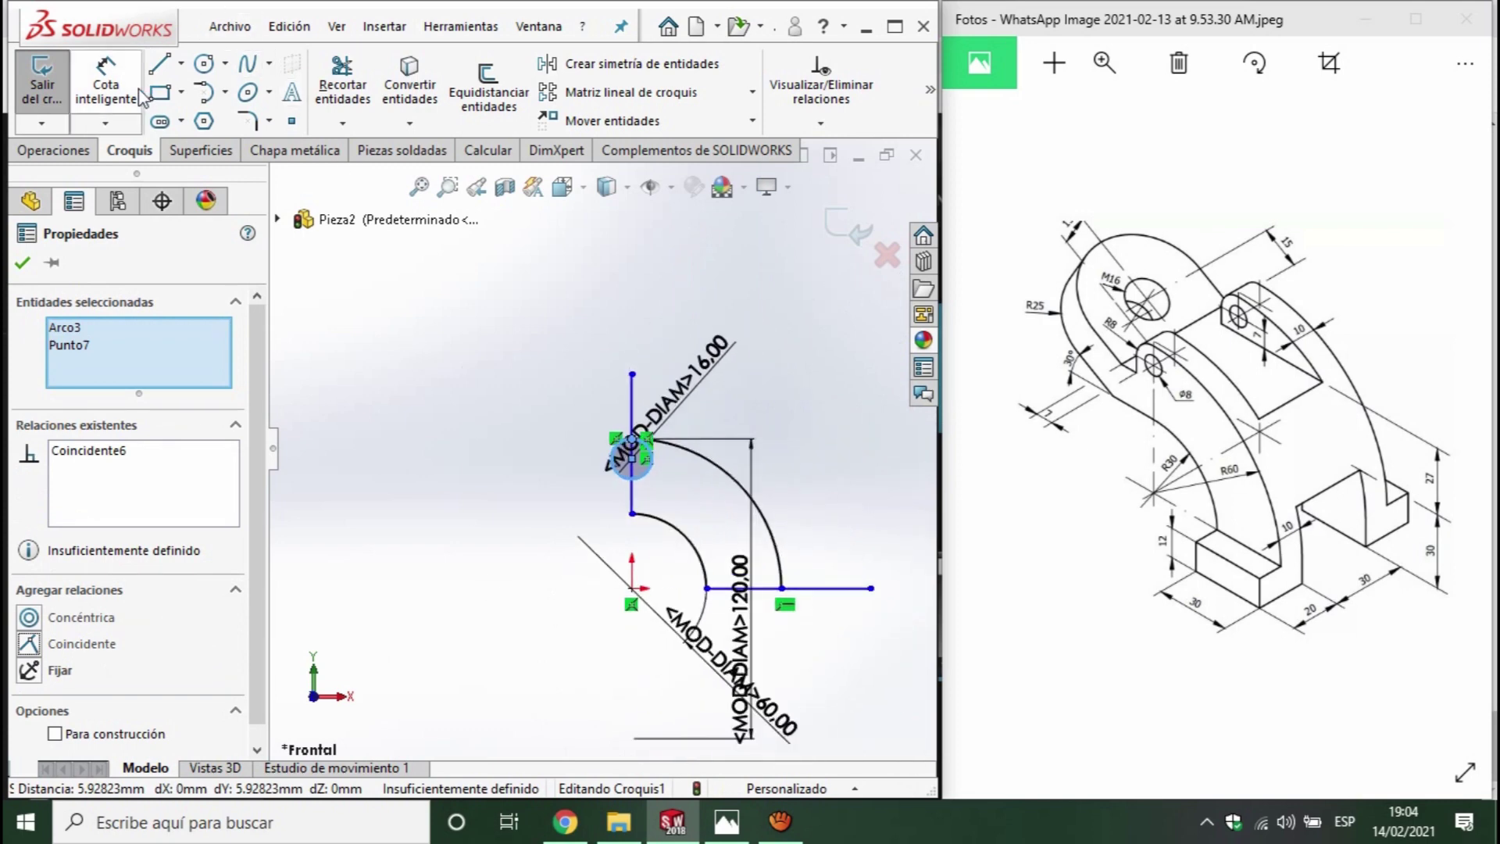
{"action": "left_click", "coordinate": [161, 67]}
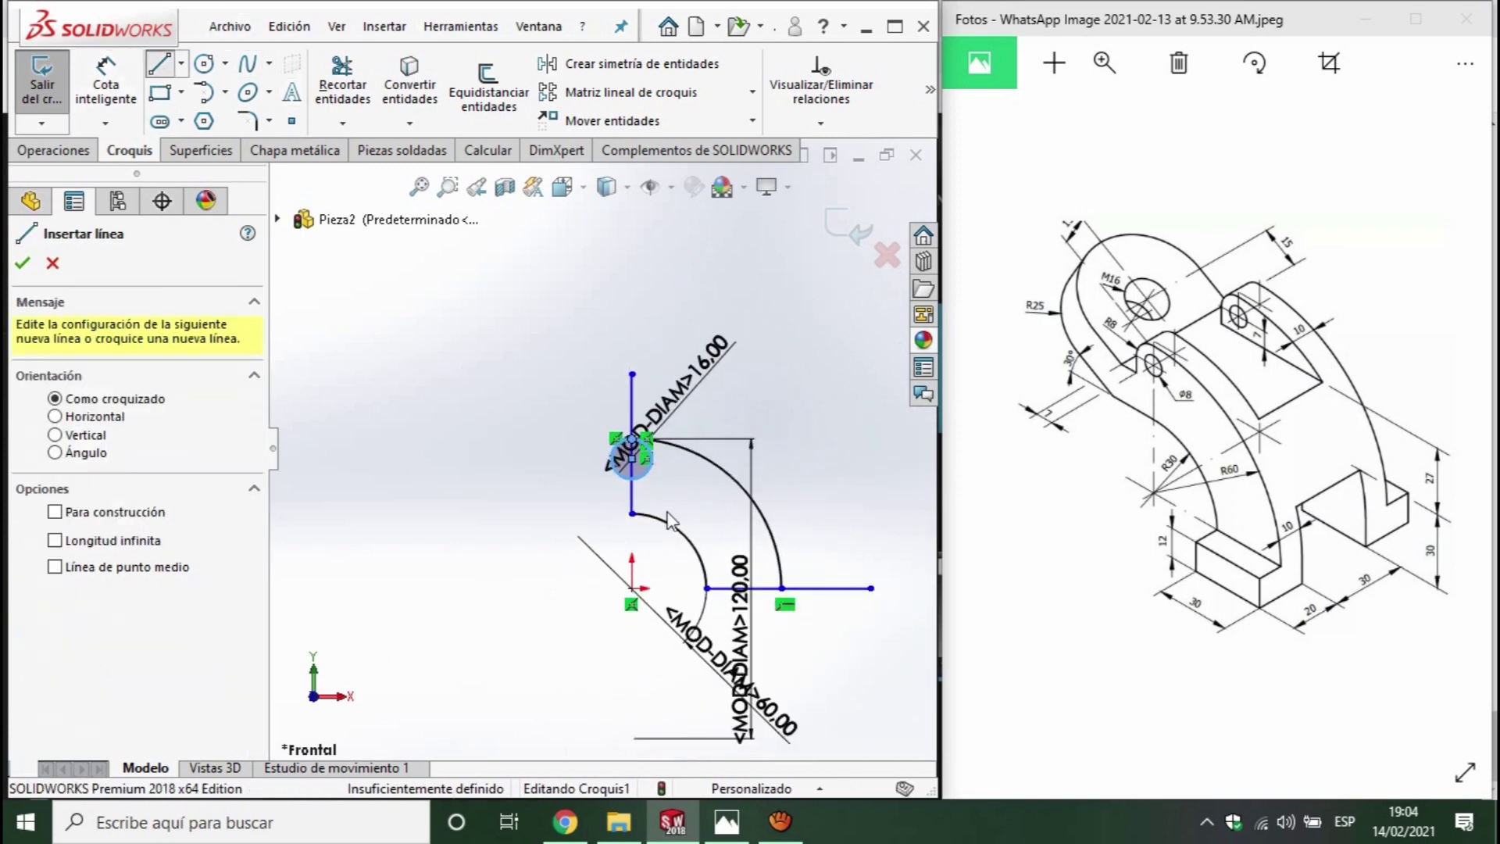
- Draw a short vertical line below the hole and dimension its end's height from the origin
{"action": "left_click", "coordinate": [613, 458]}
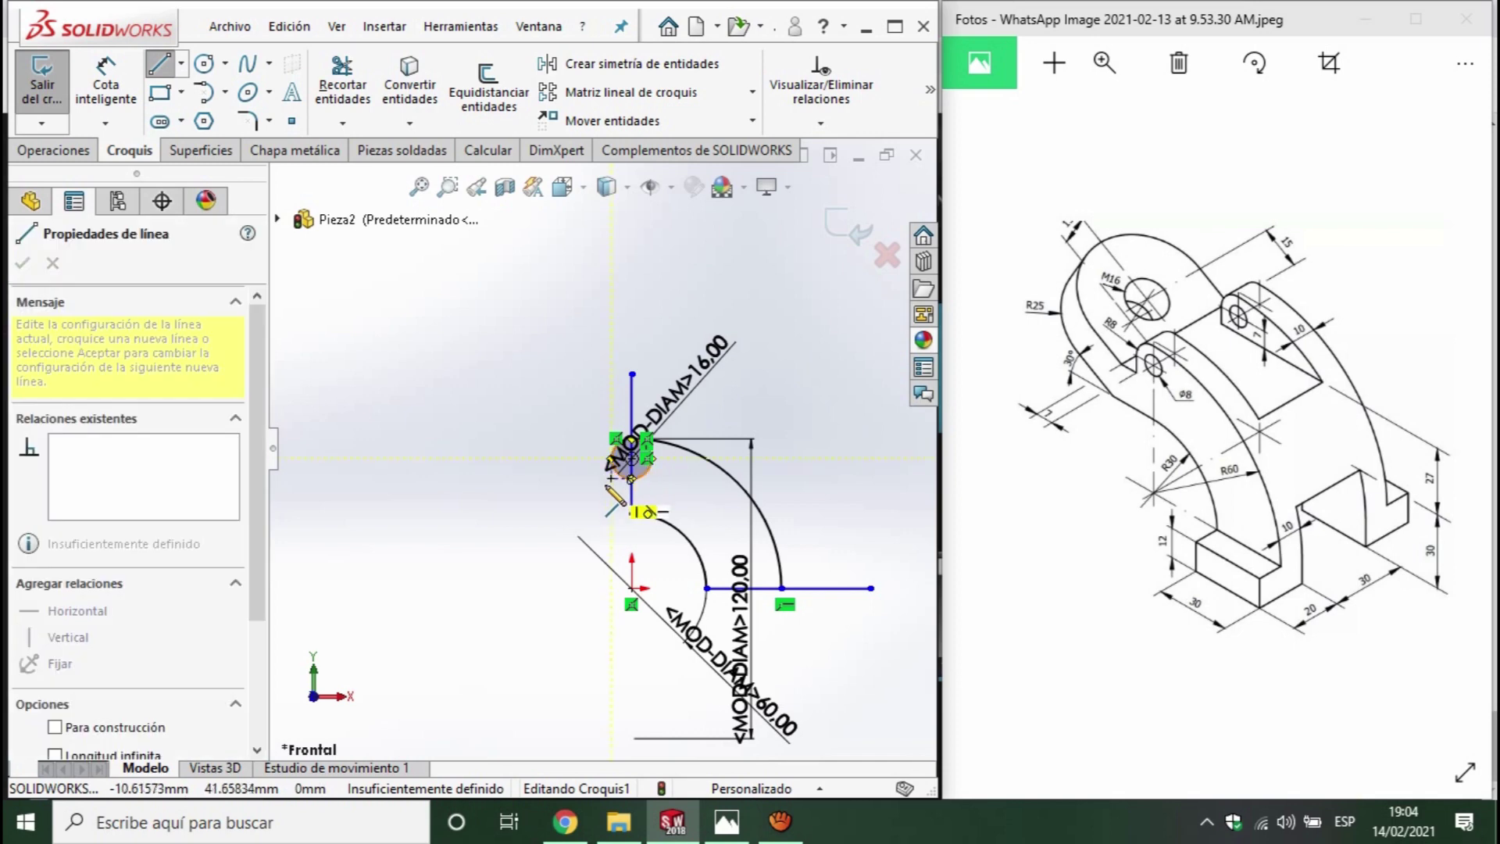
{"action": "left_click", "coordinate": [612, 495]}
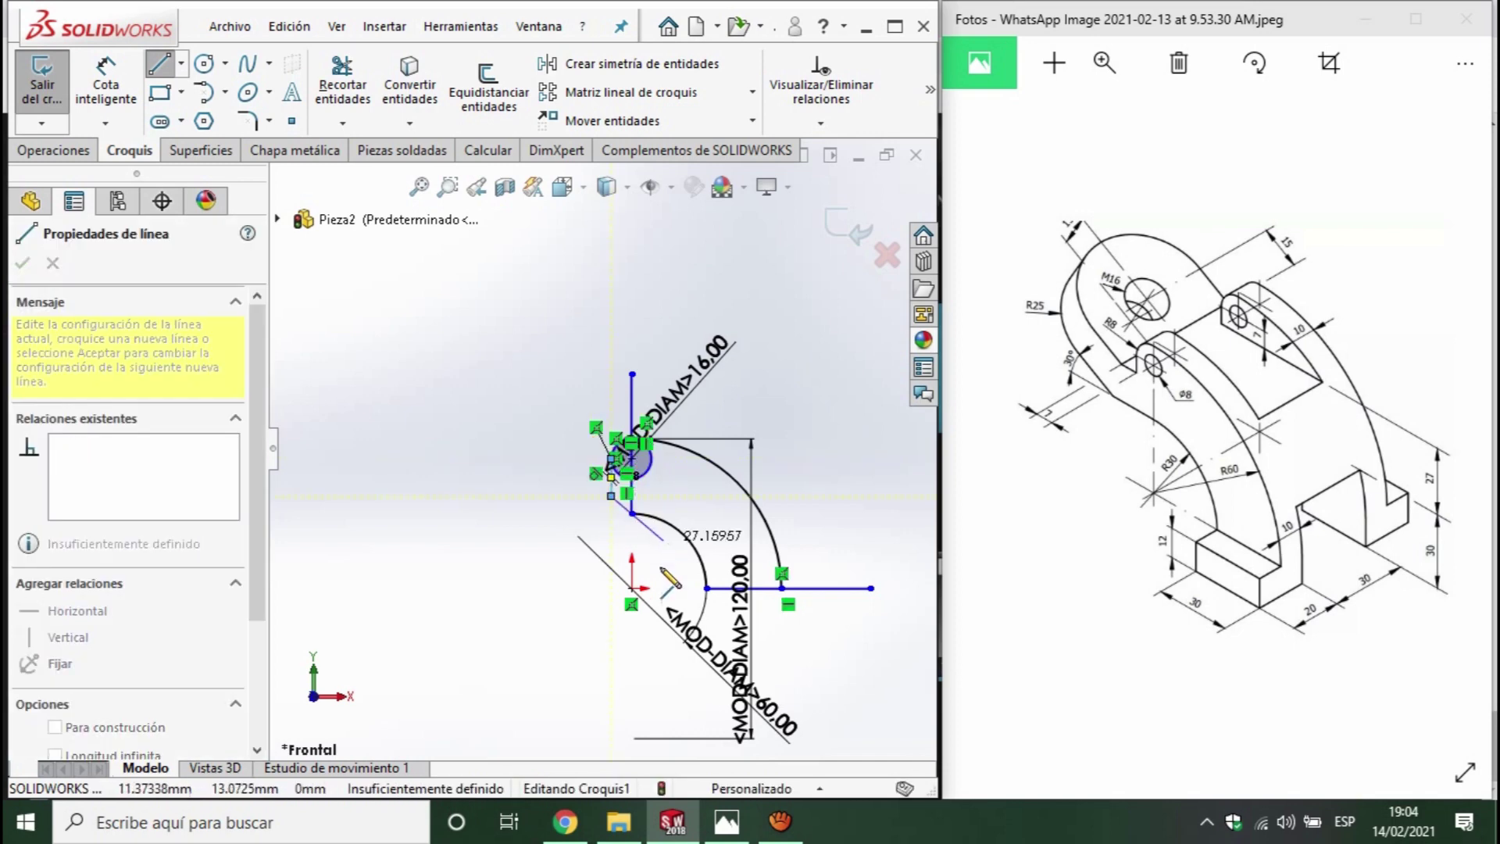
{"action": "key", "text": "Escape"}
{"action": "left_click", "coordinate": [113, 92]}
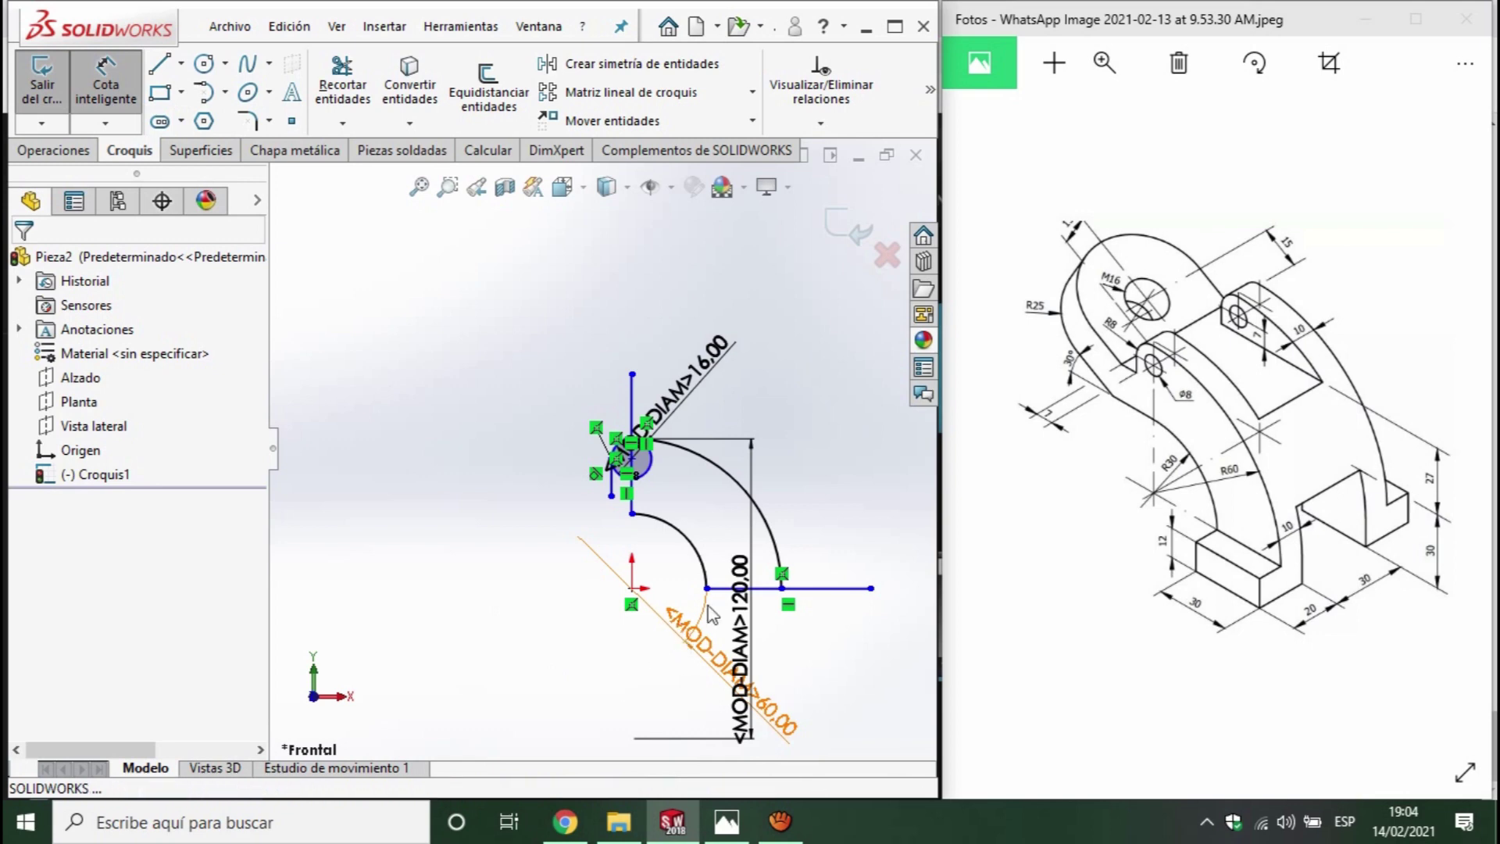
{"action": "scroll", "coordinate": [608, 585], "scroll_direction": "down", "scroll_amount": 5}
{"action": "left_click", "coordinate": [668, 558]}
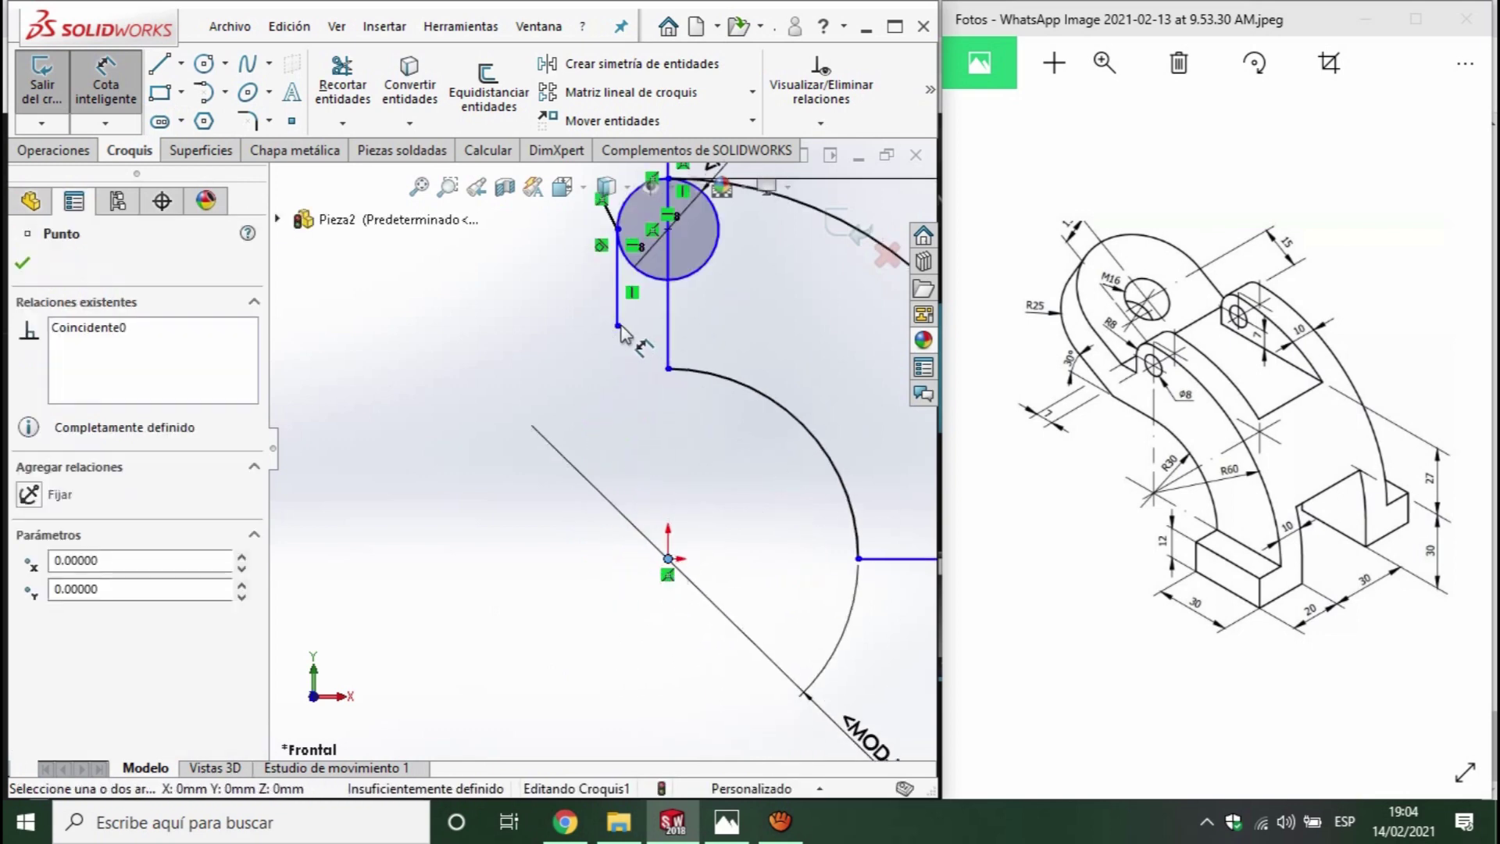
{"action": "left_click", "coordinate": [617, 325]}
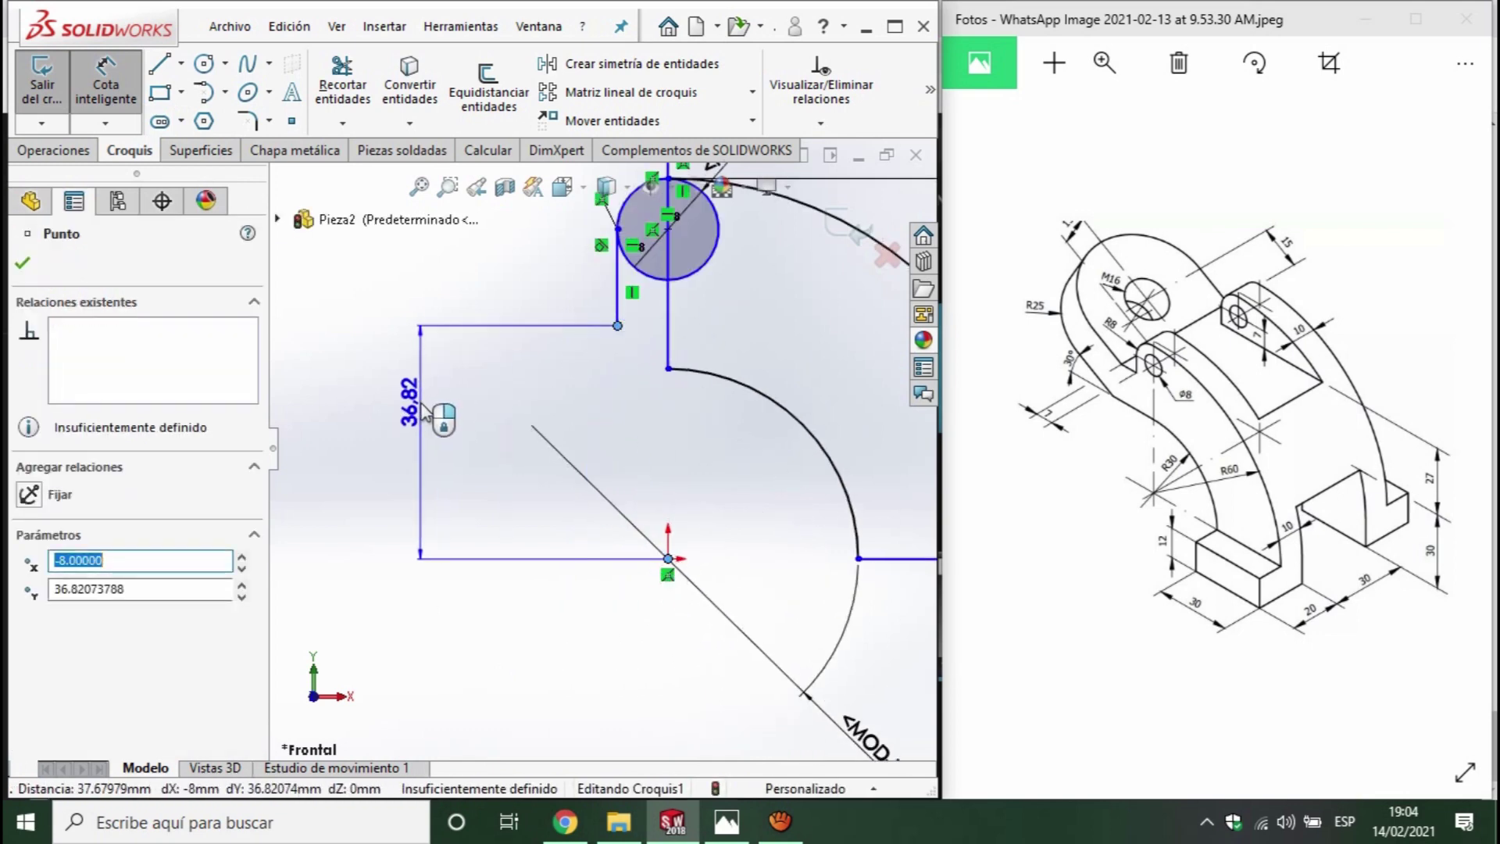
- Set the short line end's height above the origin to 45 mm
{"action": "left_click", "coordinate": [422, 411]}
{"action": "type", "text": "45"}
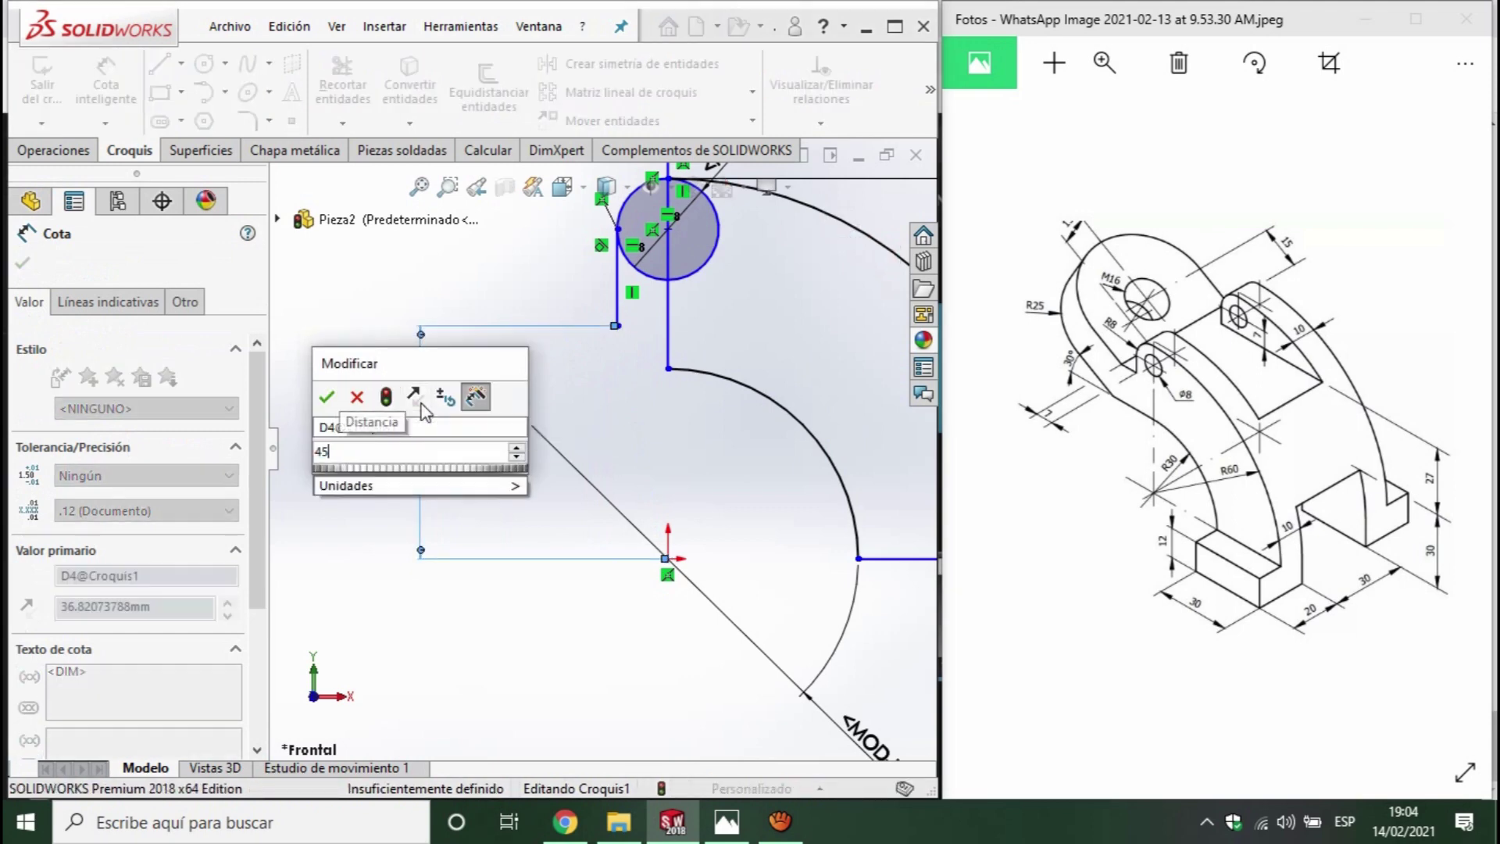
{"action": "key", "text": "Return"}
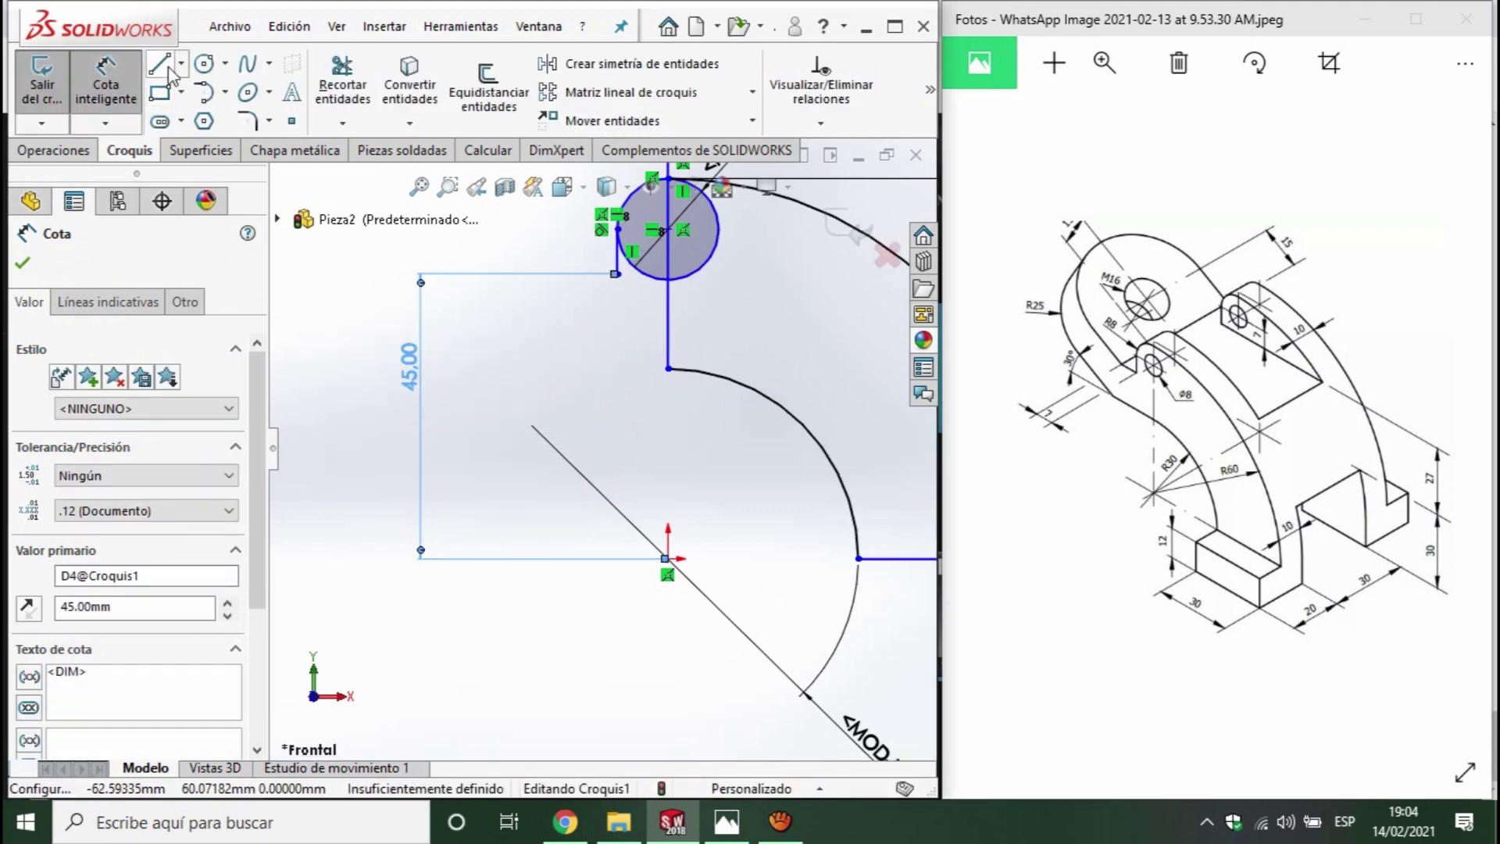
- Draw a slanted line up-left and a horizontal line running left from the end point
{"action": "key", "text": "l"}
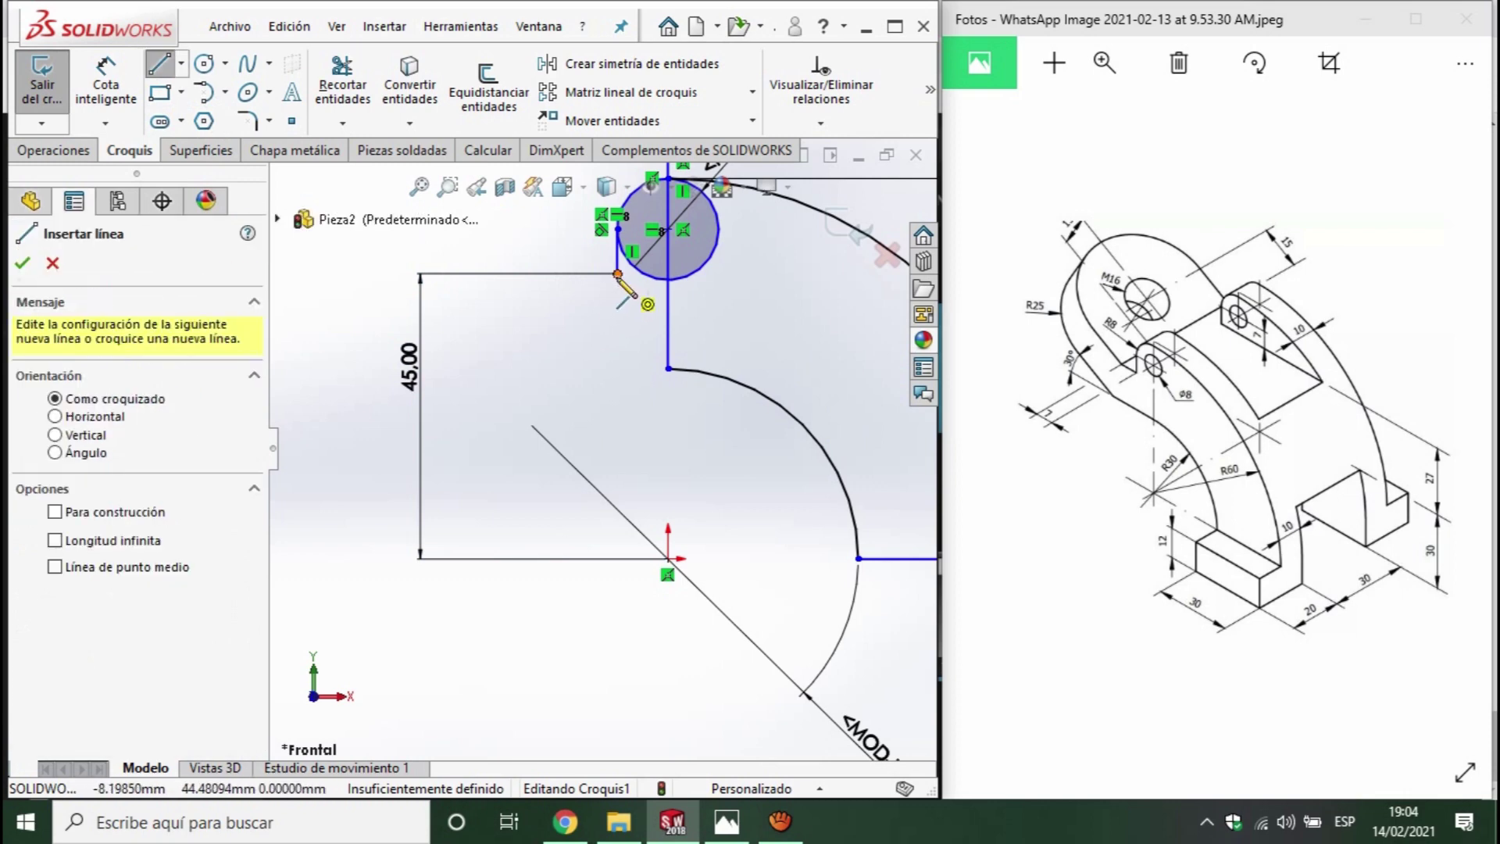
{"action": "left_click", "coordinate": [617, 273]}
{"action": "scroll", "coordinate": [567, 301], "scroll_direction": "up", "scroll_amount": 4}
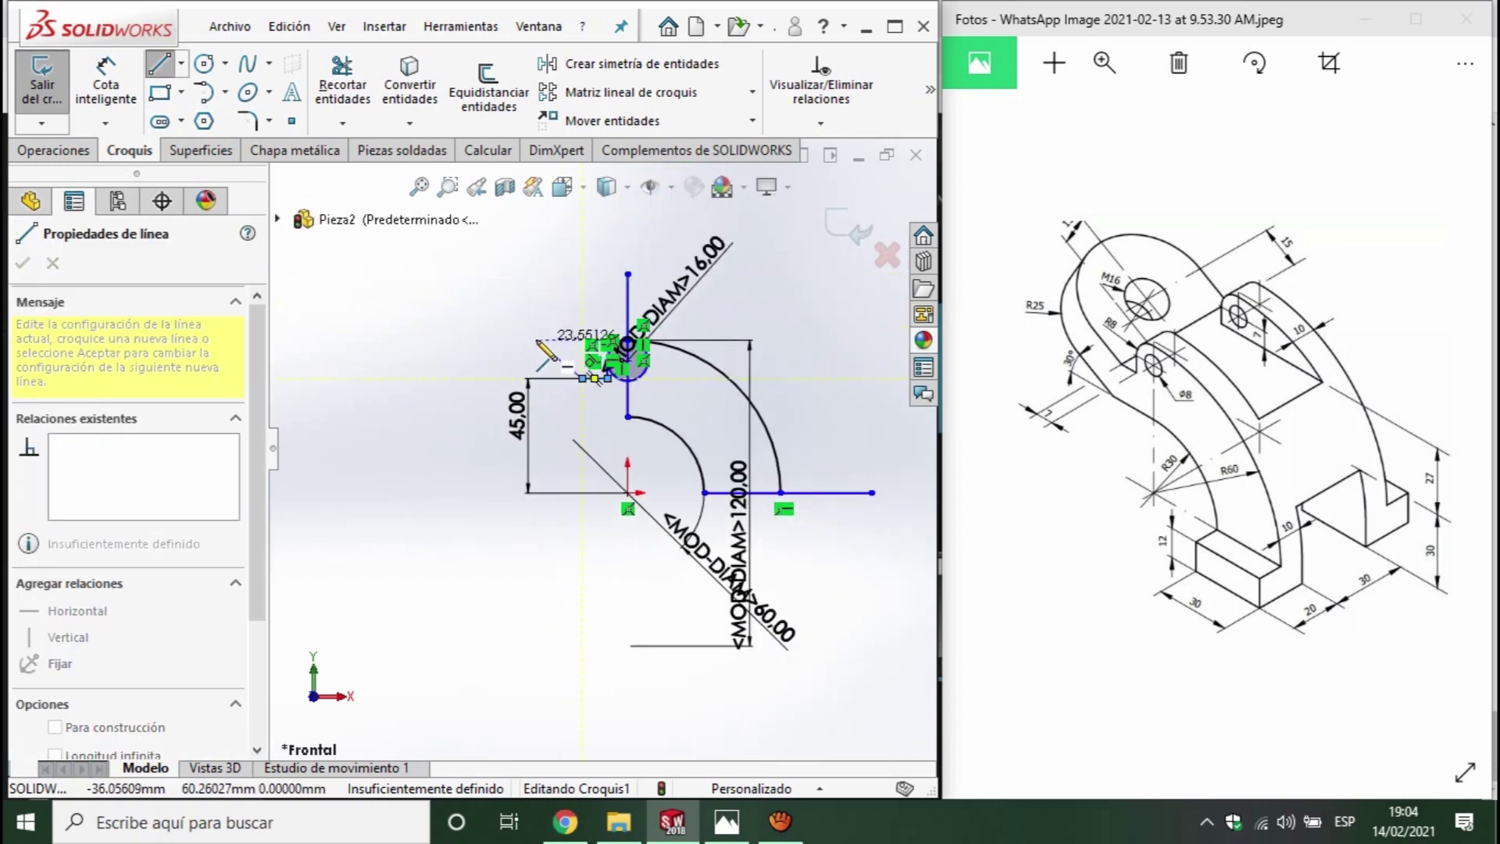
{"action": "left_click", "coordinate": [396, 289]}
{"action": "double_click", "coordinate": [396, 289]}
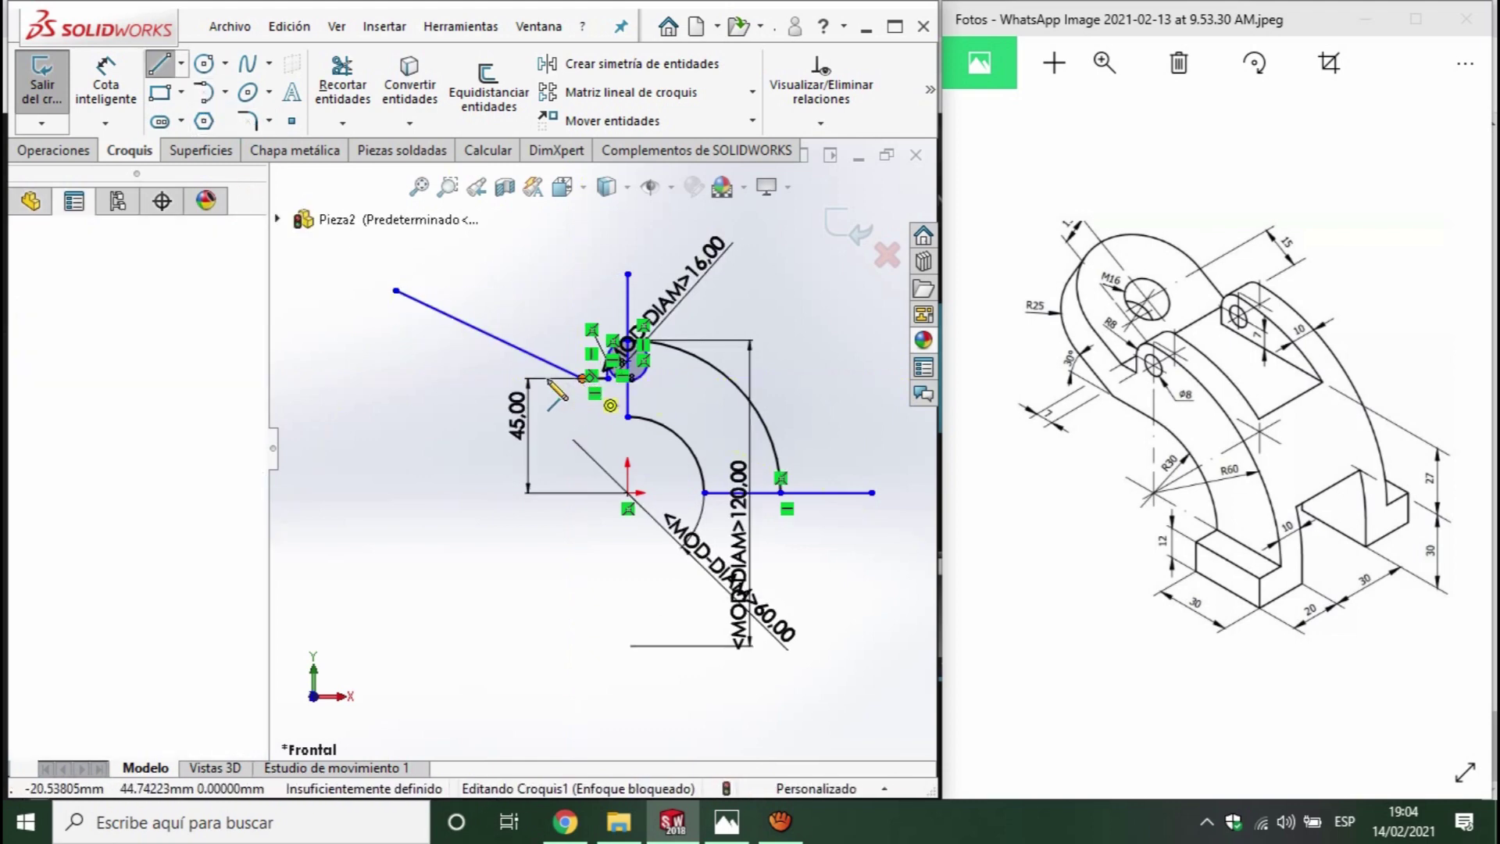
{"action": "left_click", "coordinate": [586, 378]}
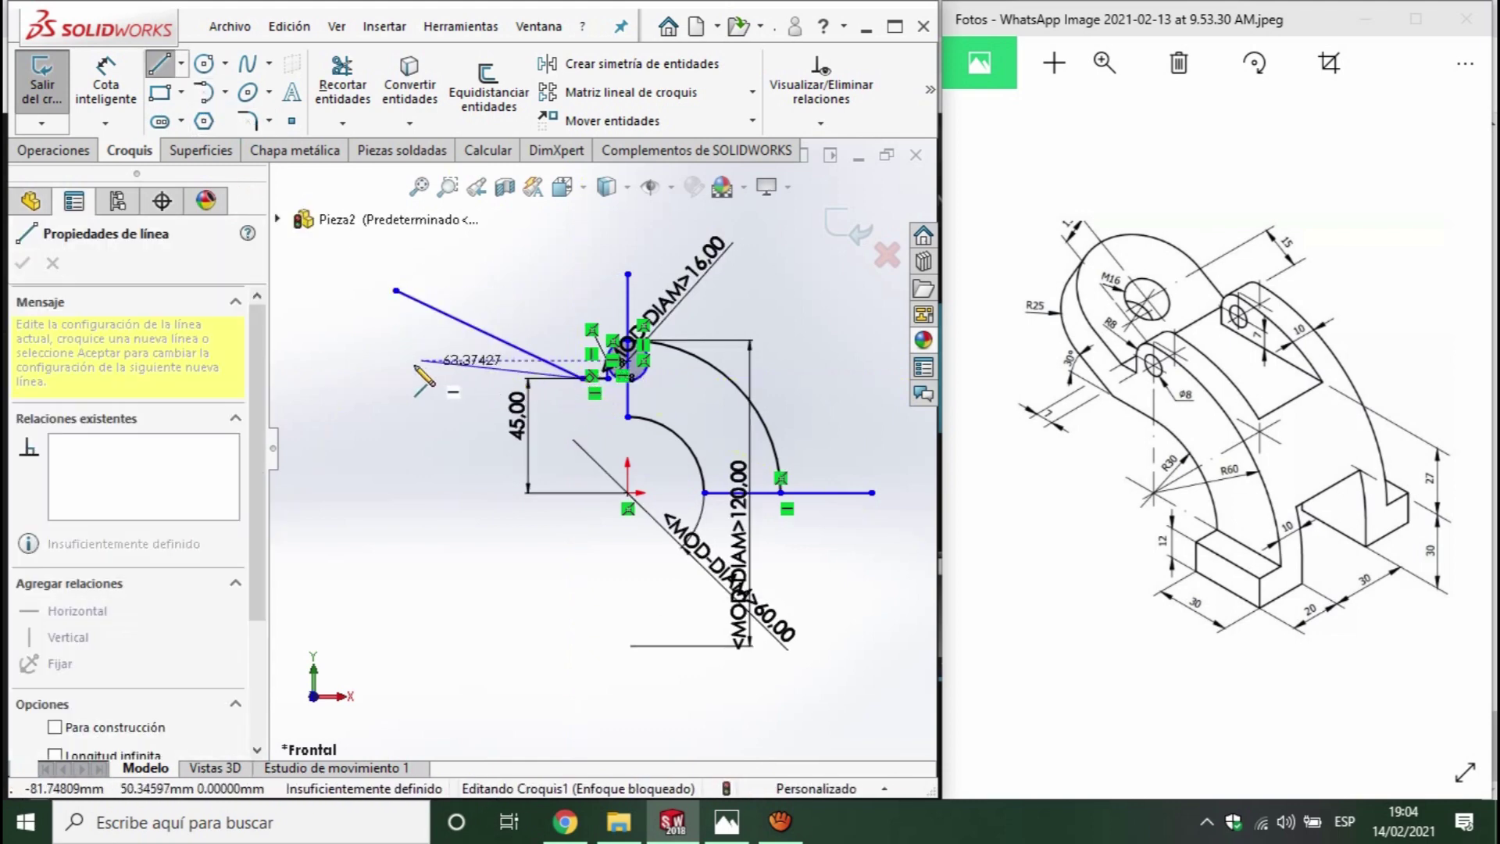
{"action": "double_click", "coordinate": [375, 379]}
{"action": "key", "text": "Escape"}
{"action": "left_click", "coordinate": [109, 78]}
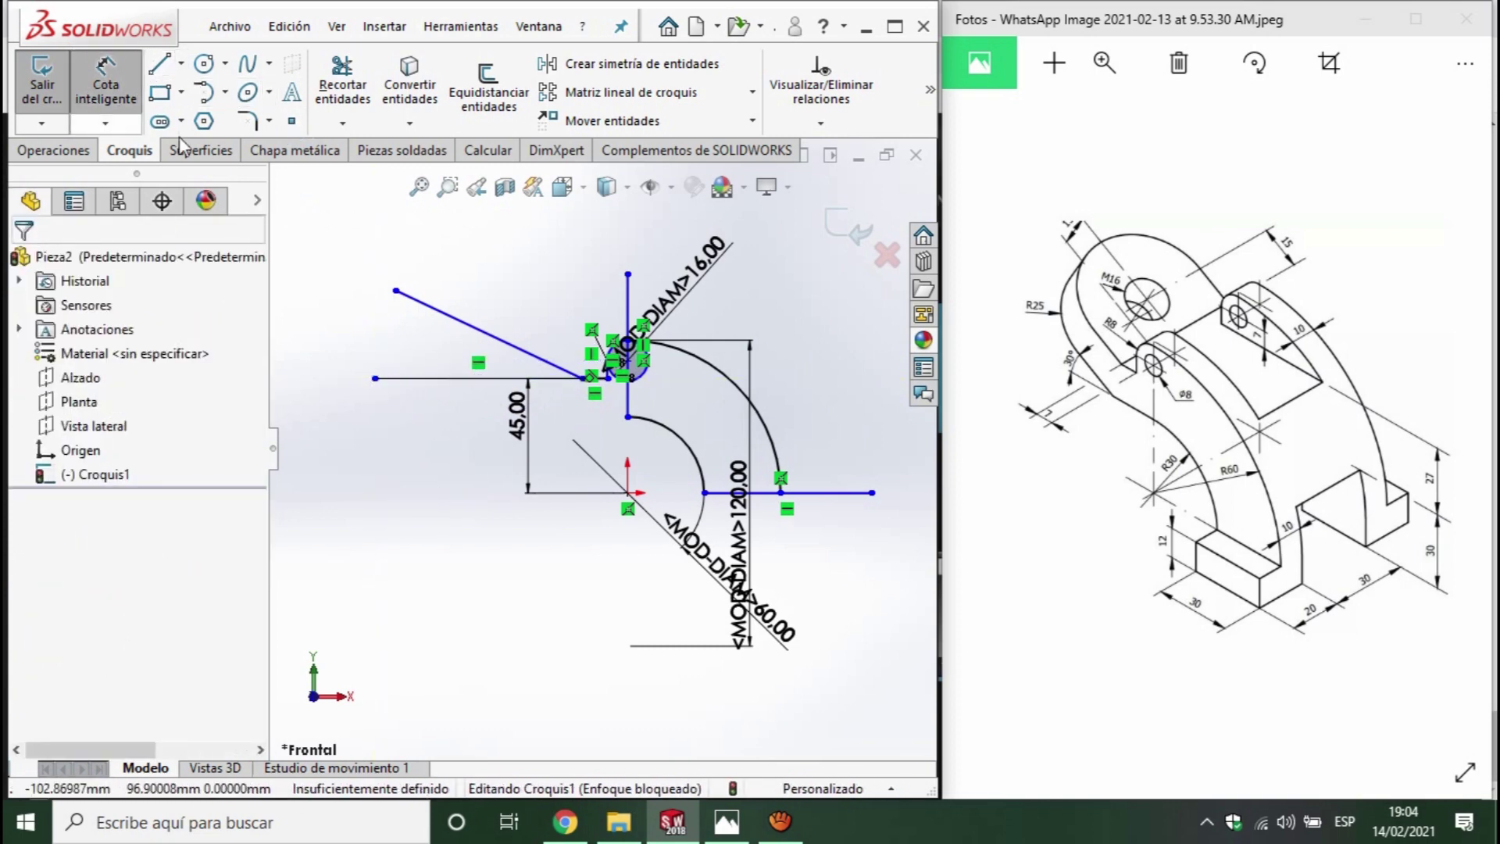
- Constrain the slanted line to a 30° angle and 40 mm length
{"action": "left_click", "coordinate": [494, 349]}
{"action": "left_click", "coordinate": [457, 378]}
{"action": "left_click", "coordinate": [366, 338]}
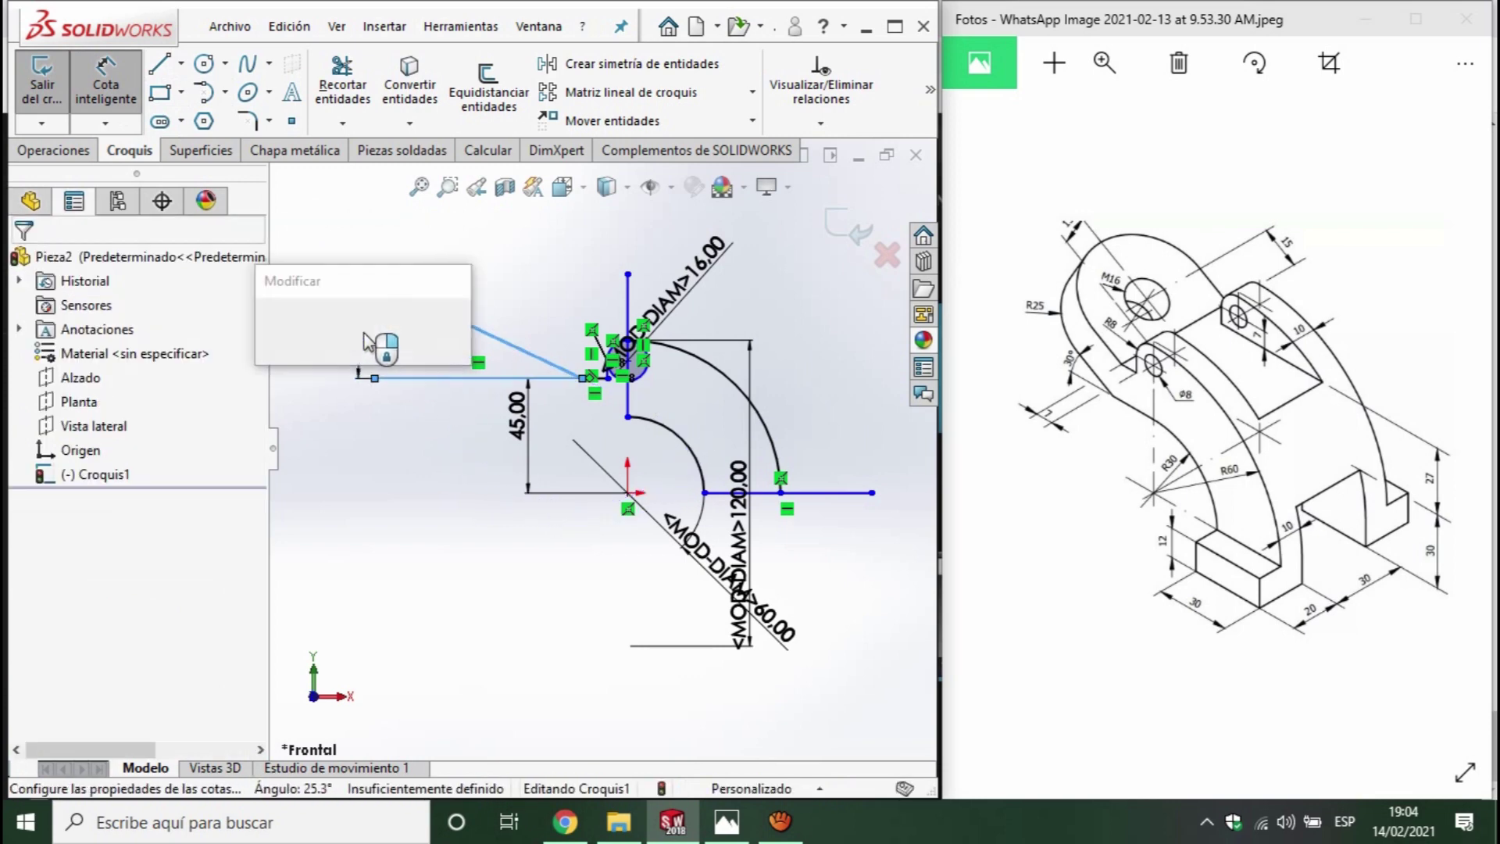
{"action": "type", "text": "30"}
{"action": "key", "text": "Return"}
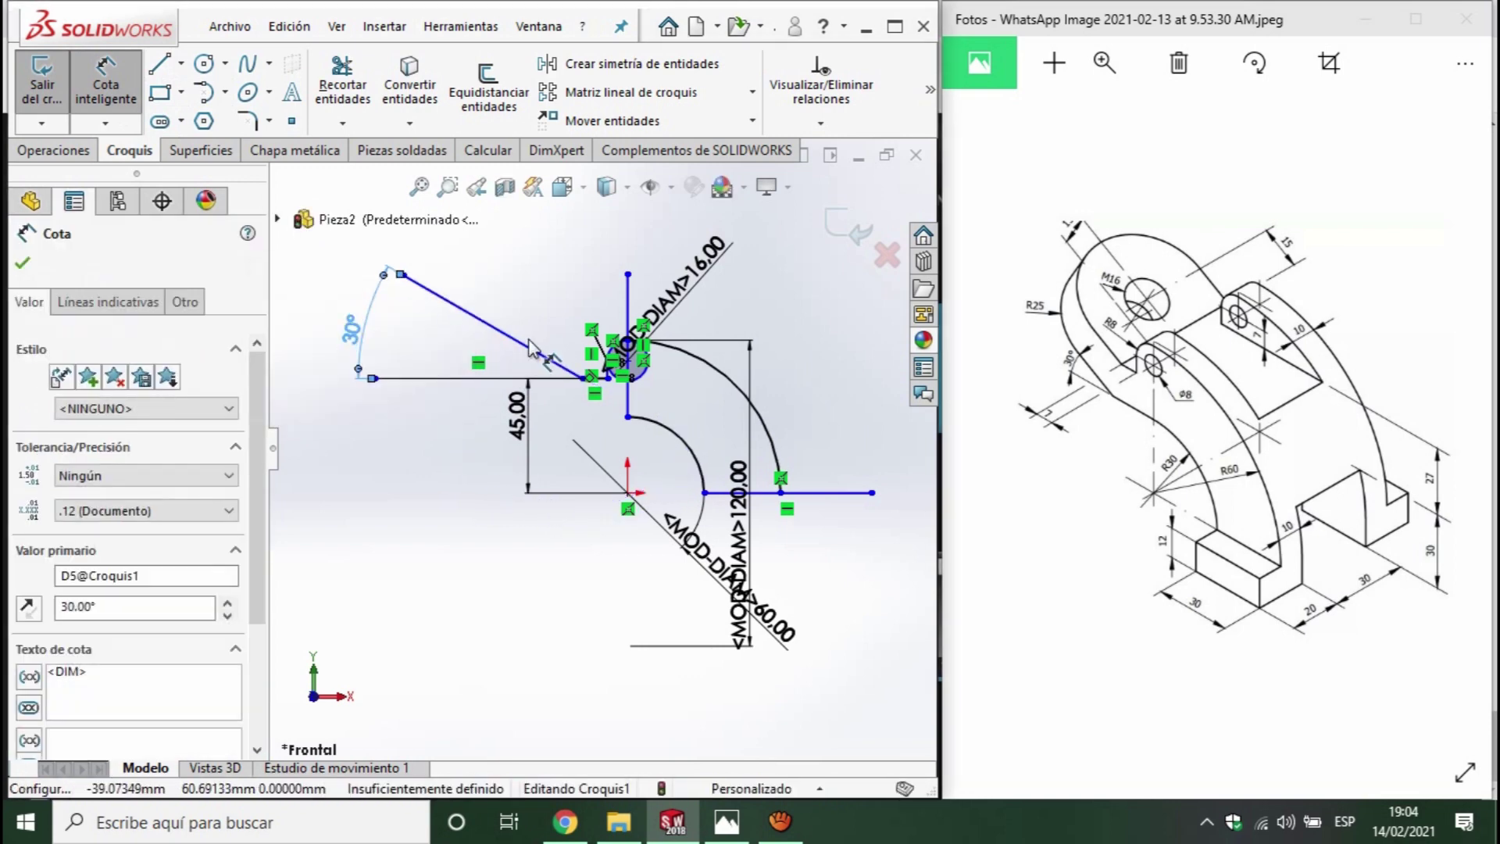
{"action": "left_click", "coordinate": [523, 353]}
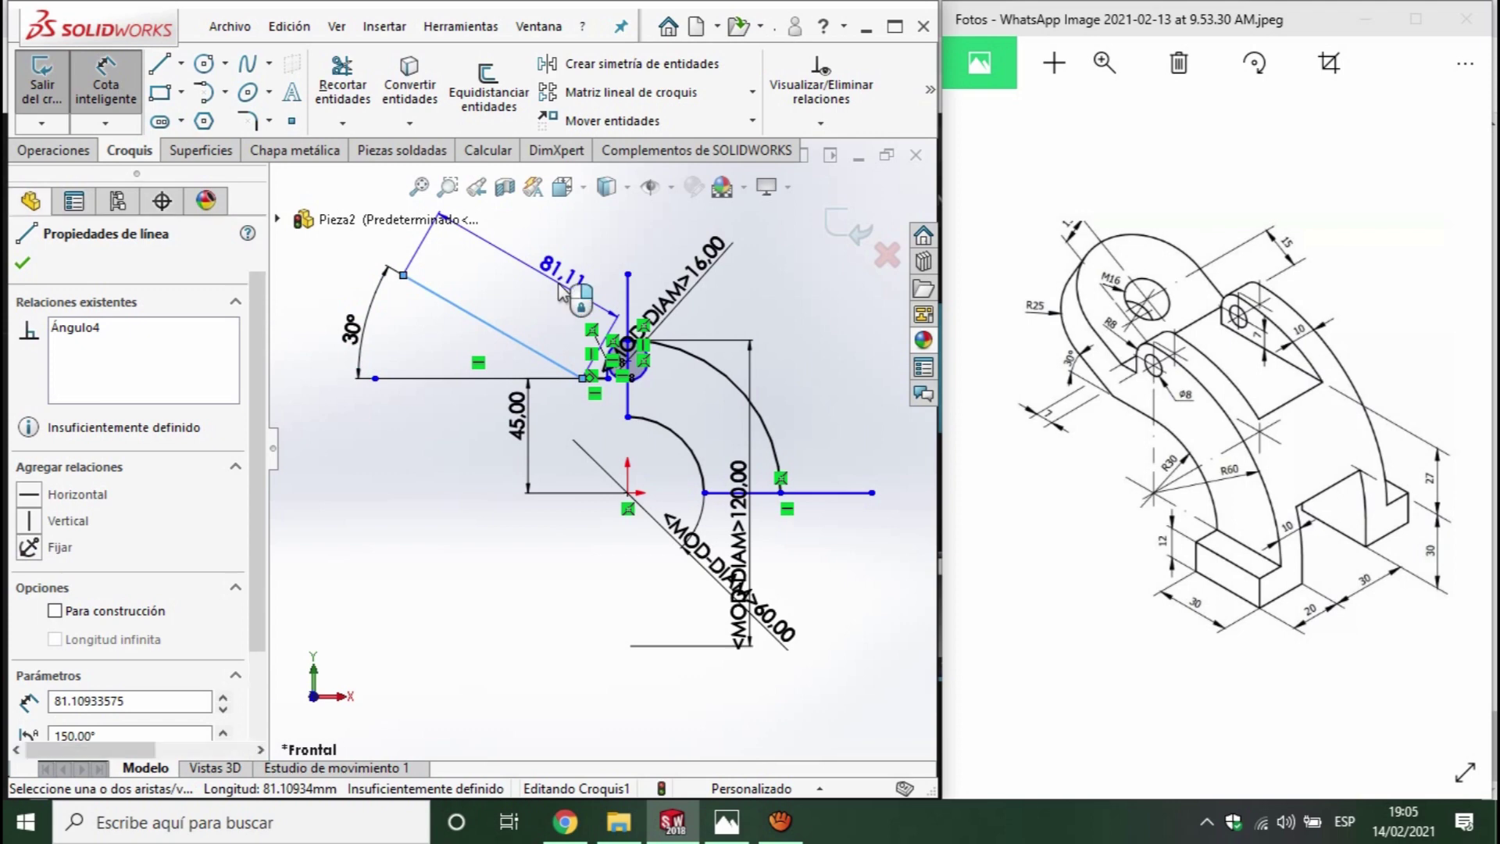
{"action": "left_click", "coordinate": [561, 290]}
{"action": "key", "text": "Return"}
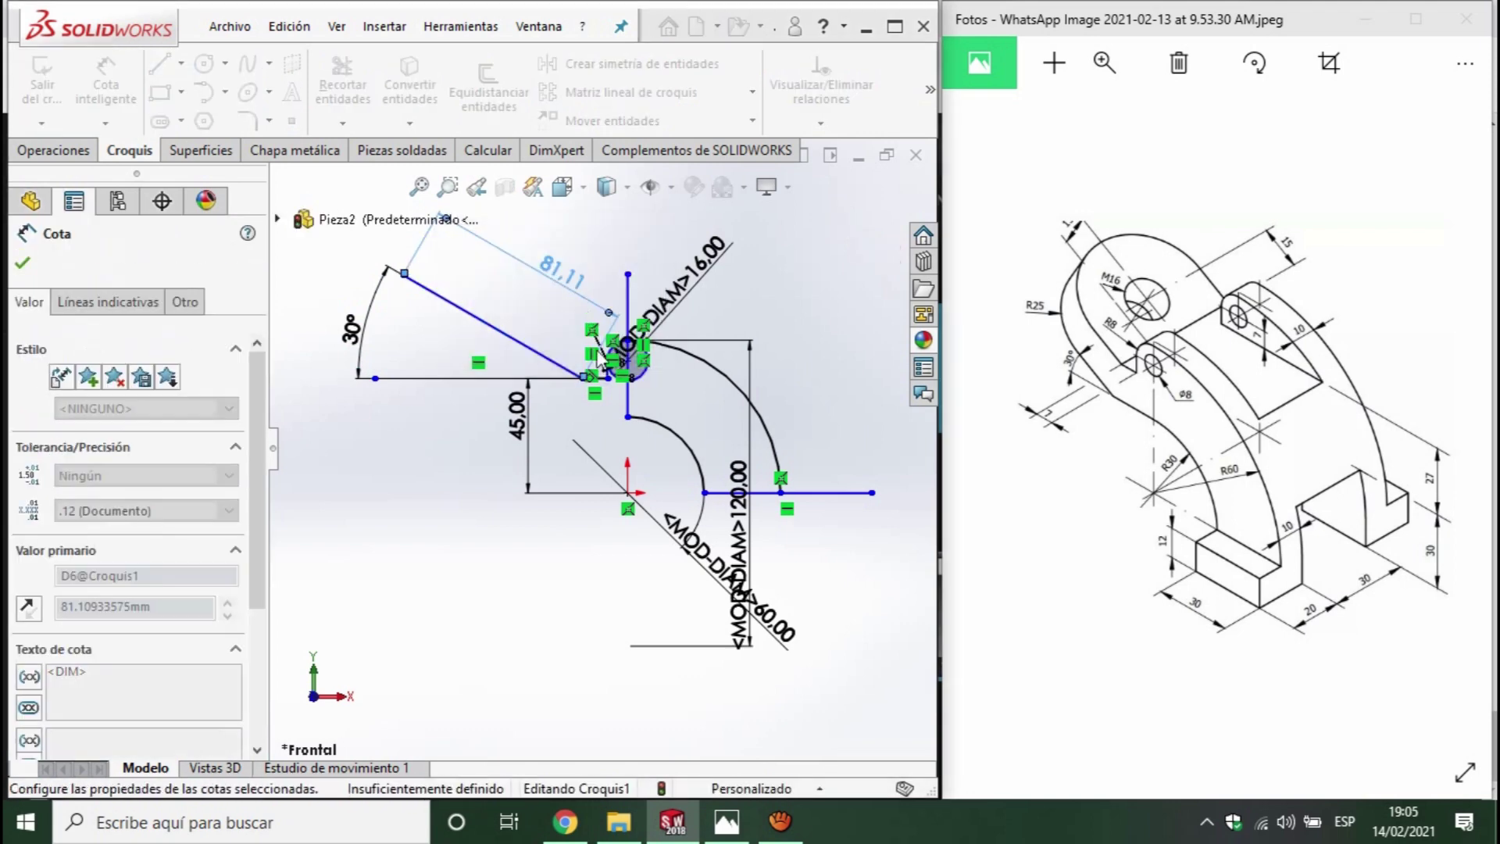
{"action": "scroll", "coordinate": [592, 360], "scroll_direction": "down", "scroll_amount": 4}
{"action": "scroll", "coordinate": [594, 390], "scroll_direction": "down", "scroll_amount": 3}
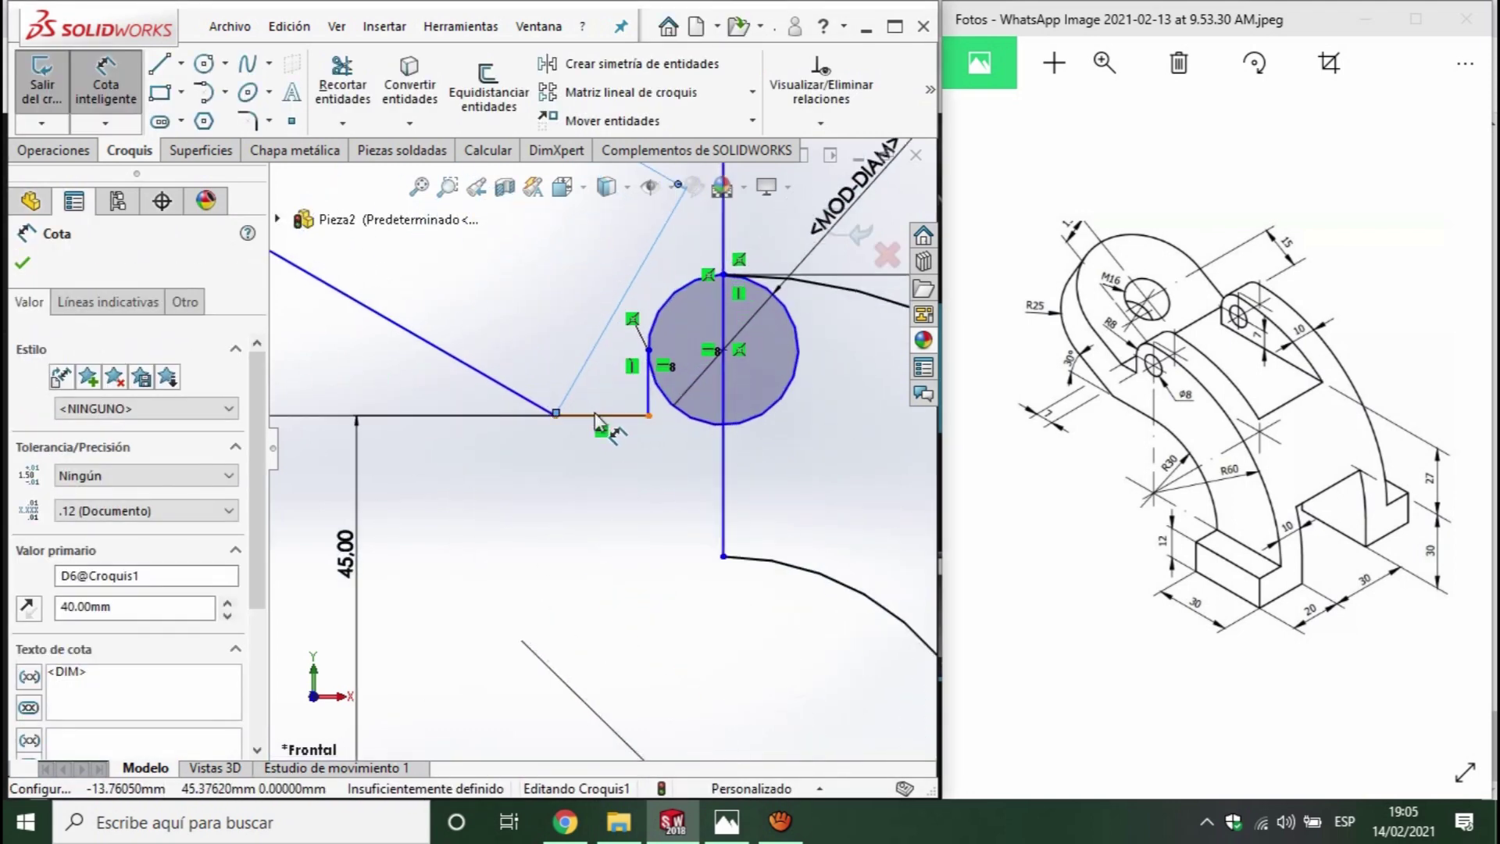
- Dimension the short horizontal segment beside the circle to 7 mm
{"action": "left_click", "coordinate": [598, 416]}
{"action": "left_click", "coordinate": [572, 513]}
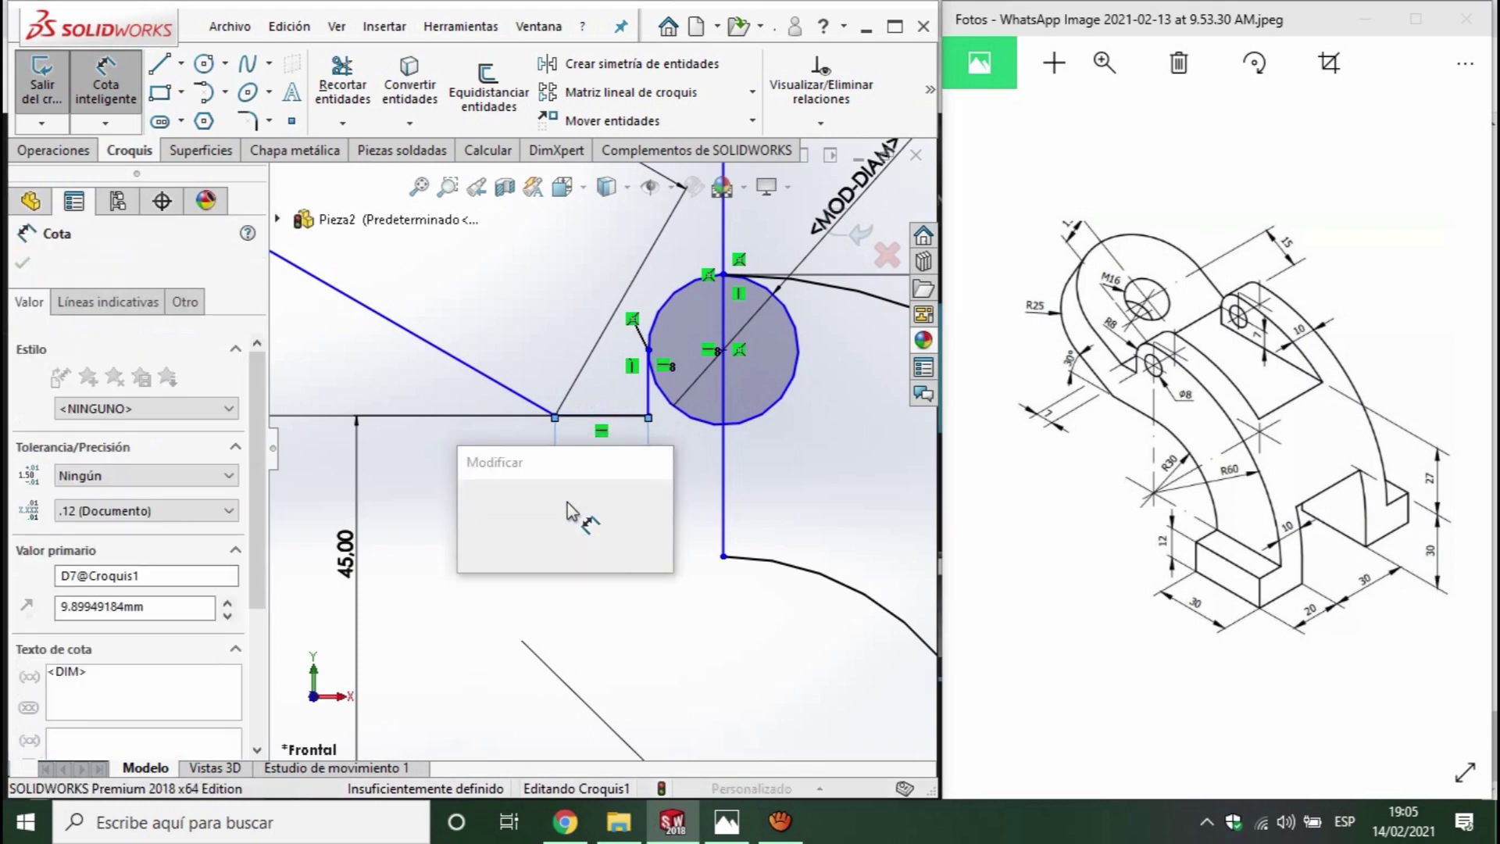
{"action": "type", "text": "7"}
{"action": "key", "text": "Return"}
{"action": "scroll", "coordinate": [604, 451], "scroll_direction": "up", "scroll_amount": 2}
{"action": "scroll", "coordinate": [692, 557], "scroll_direction": "up", "scroll_amount": 1}
{"action": "scroll", "coordinate": [594, 406], "scroll_direction": "down", "scroll_amount": 1}
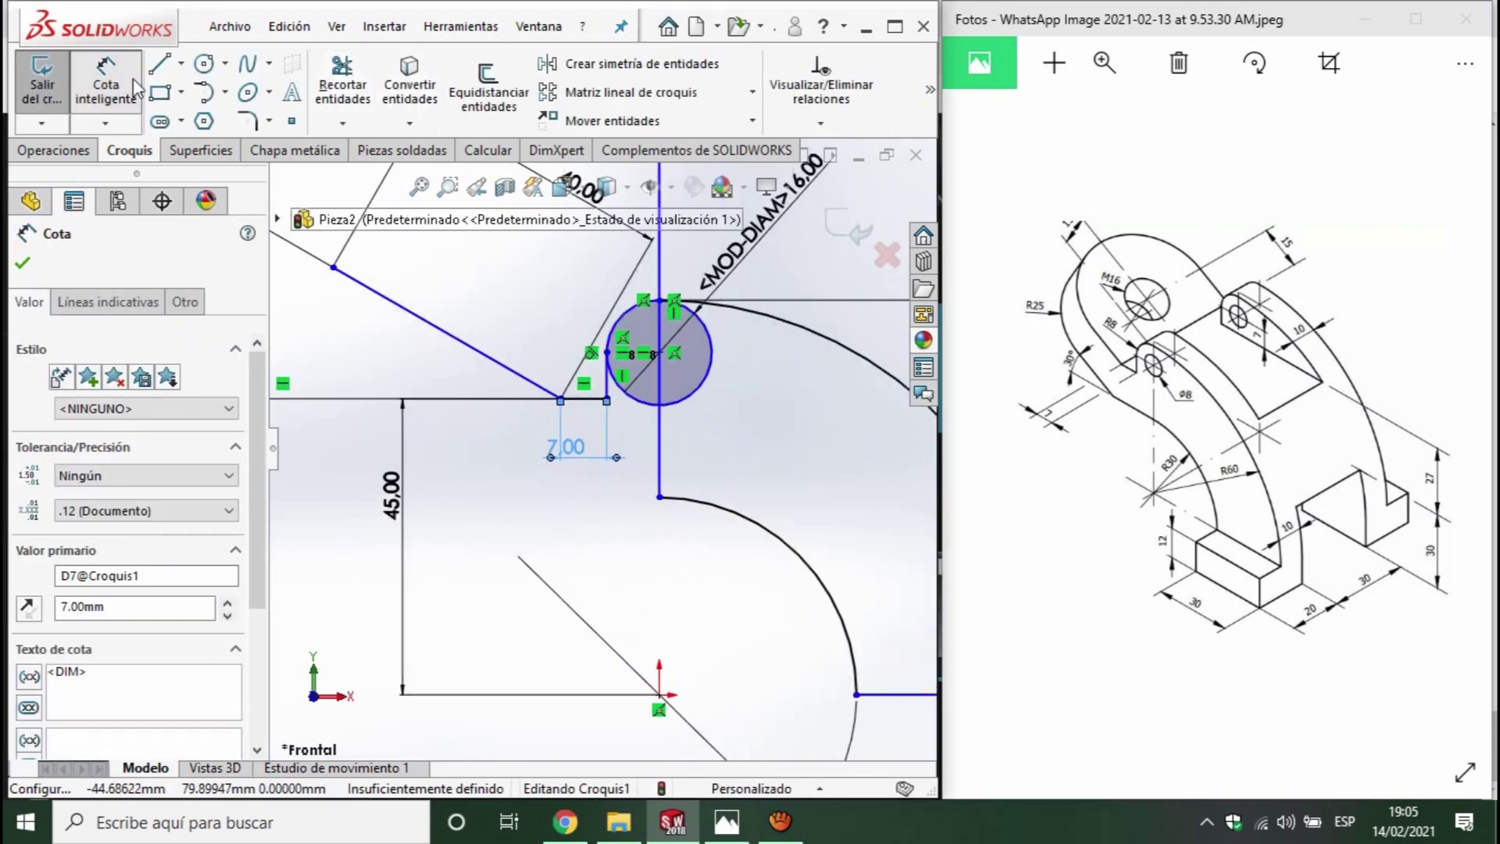
{"action": "left_click", "coordinate": [160, 64]}
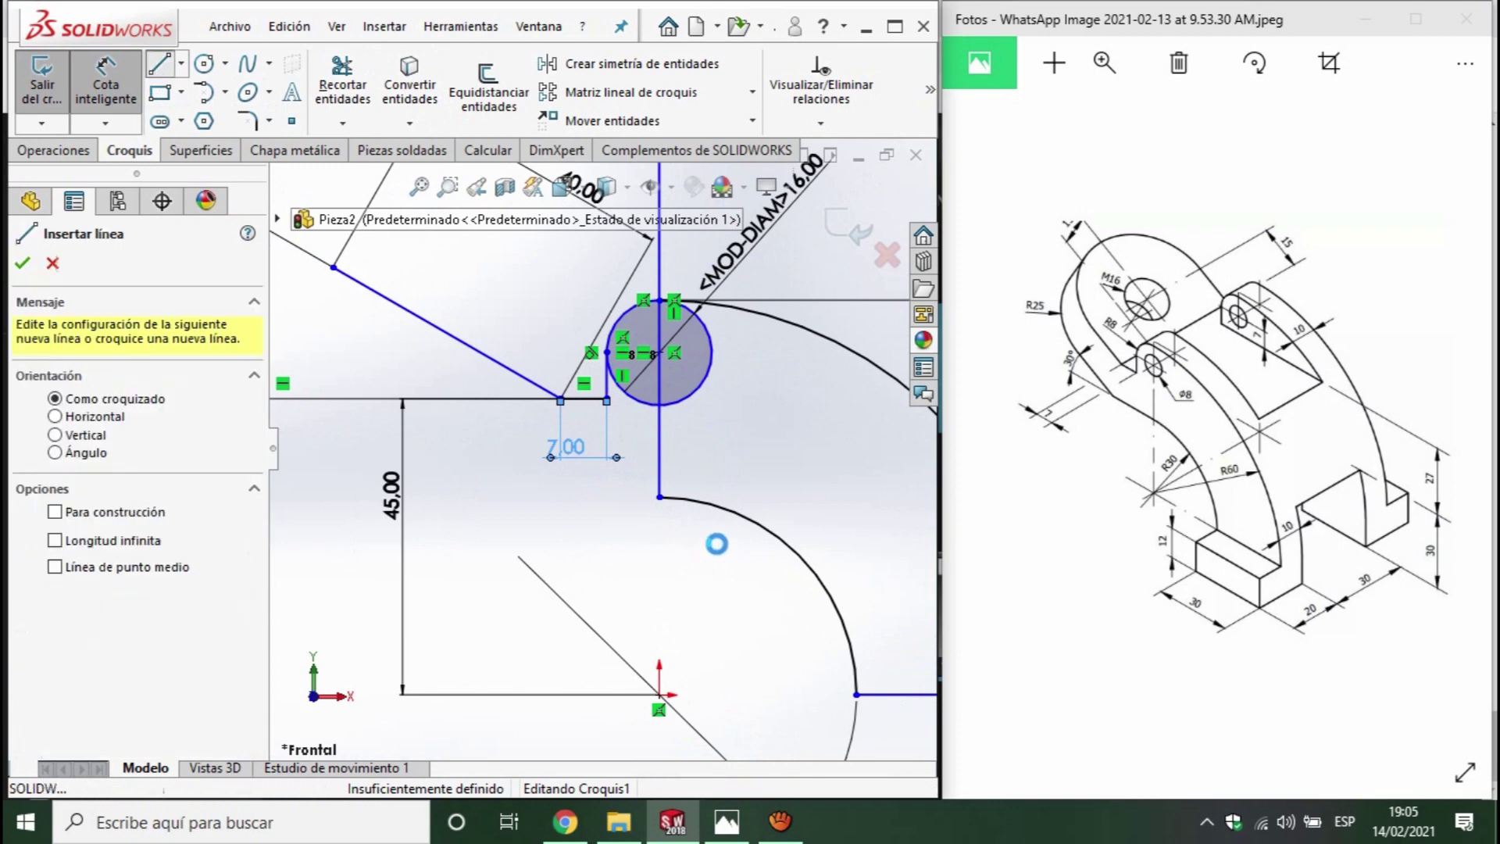
- Draw and then delete a stray horizontal line from the arc's upper end
{"action": "left_click", "coordinate": [659, 497]}
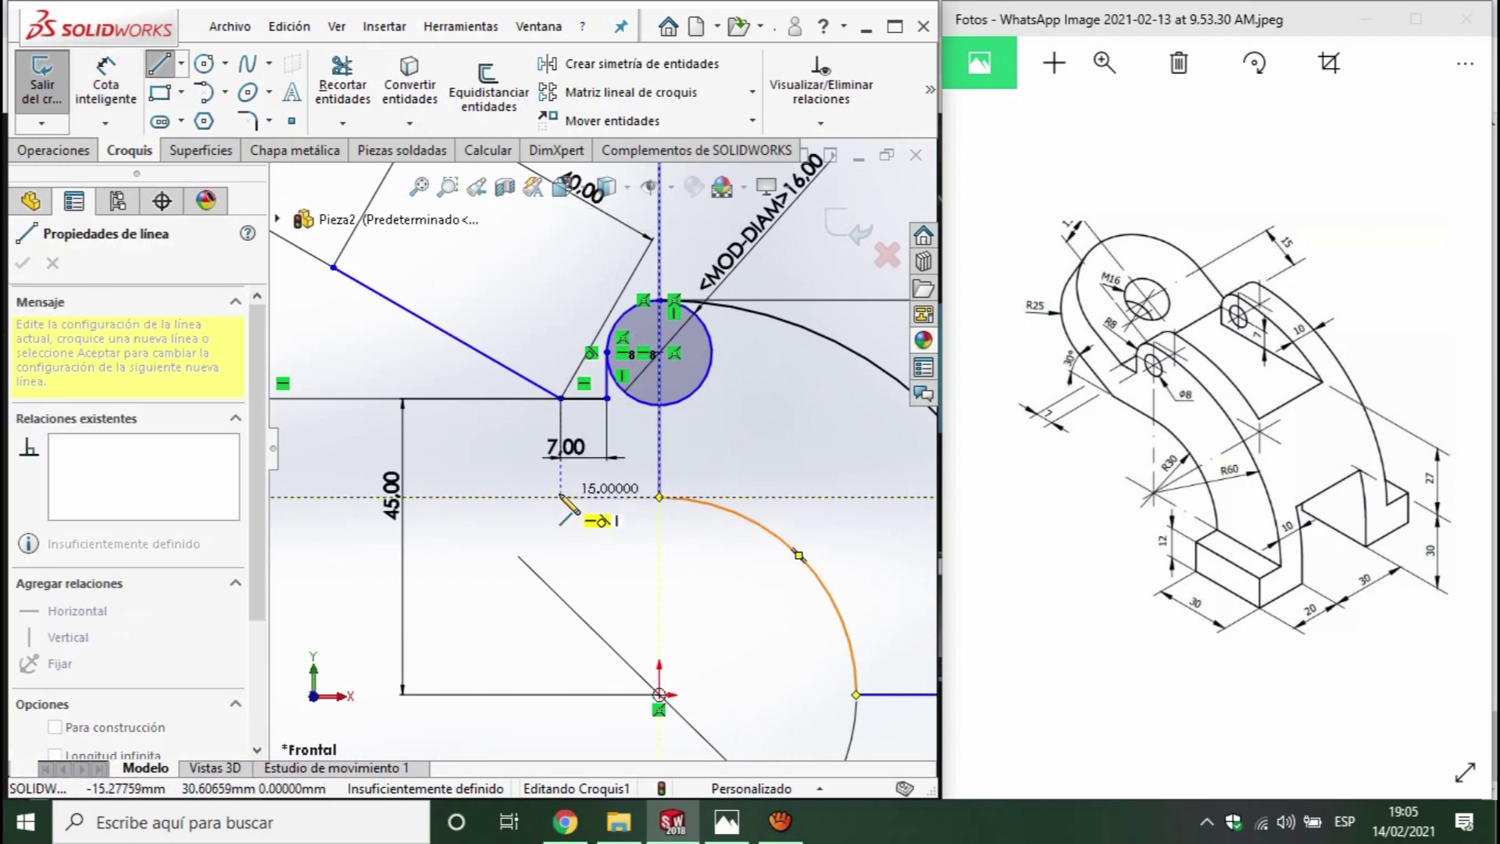
{"action": "scroll", "coordinate": [600, 450], "scroll_direction": "up", "scroll_amount": 3}
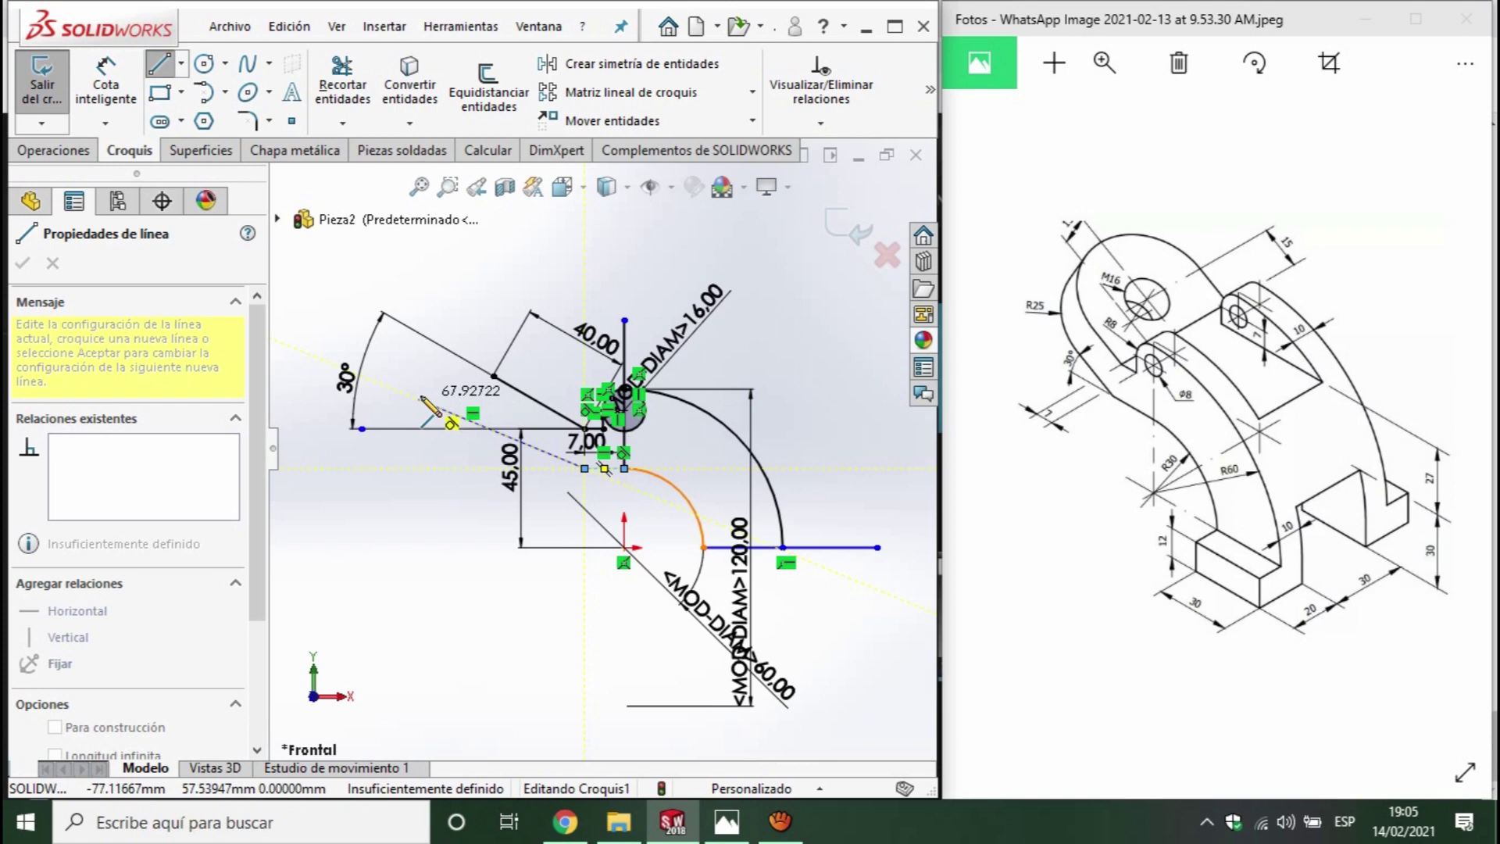
{"action": "left_click", "coordinate": [406, 468]}
{"action": "key", "text": "Escape"}
{"action": "left_click", "coordinate": [473, 470]}
{"action": "key", "text": "Delete"}
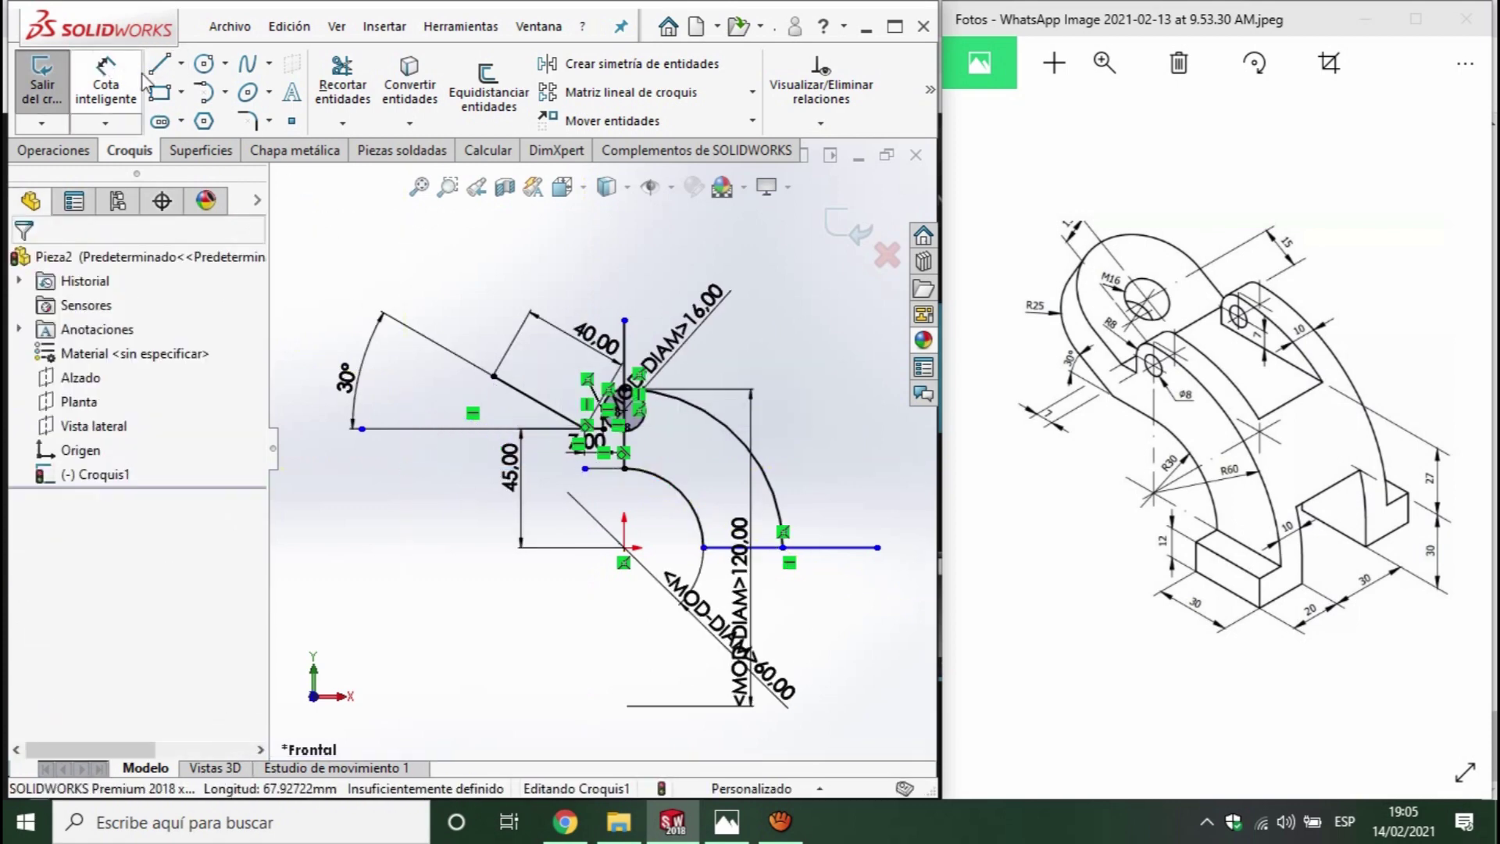
- Draw a 40 mm slanted line from the inner corner, parallel to the lower slanted line
{"action": "key", "text": "l"}
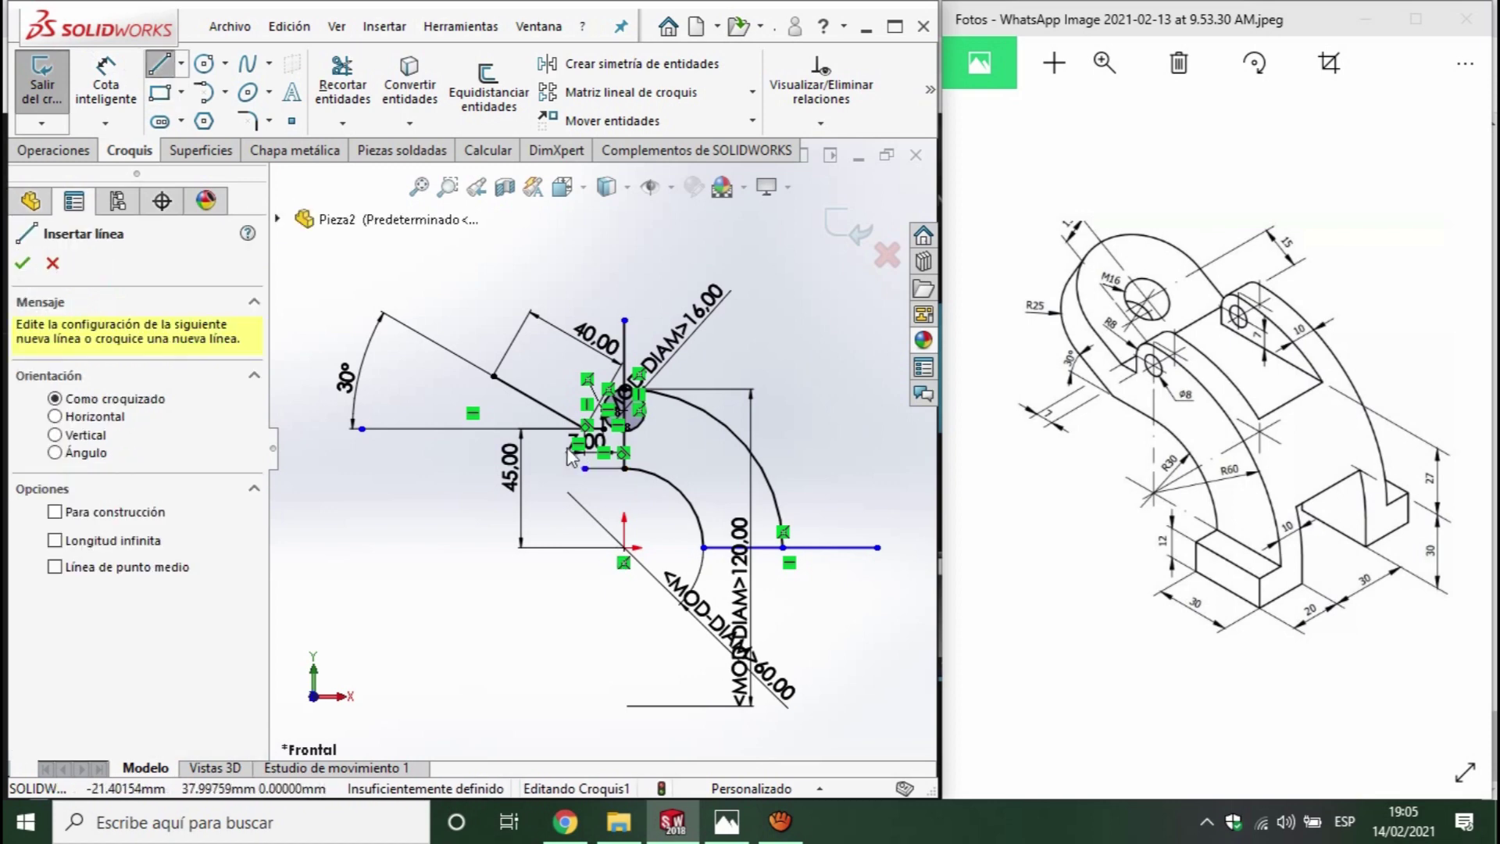
{"action": "left_click", "coordinate": [586, 468]}
{"action": "left_click", "coordinate": [422, 390]}
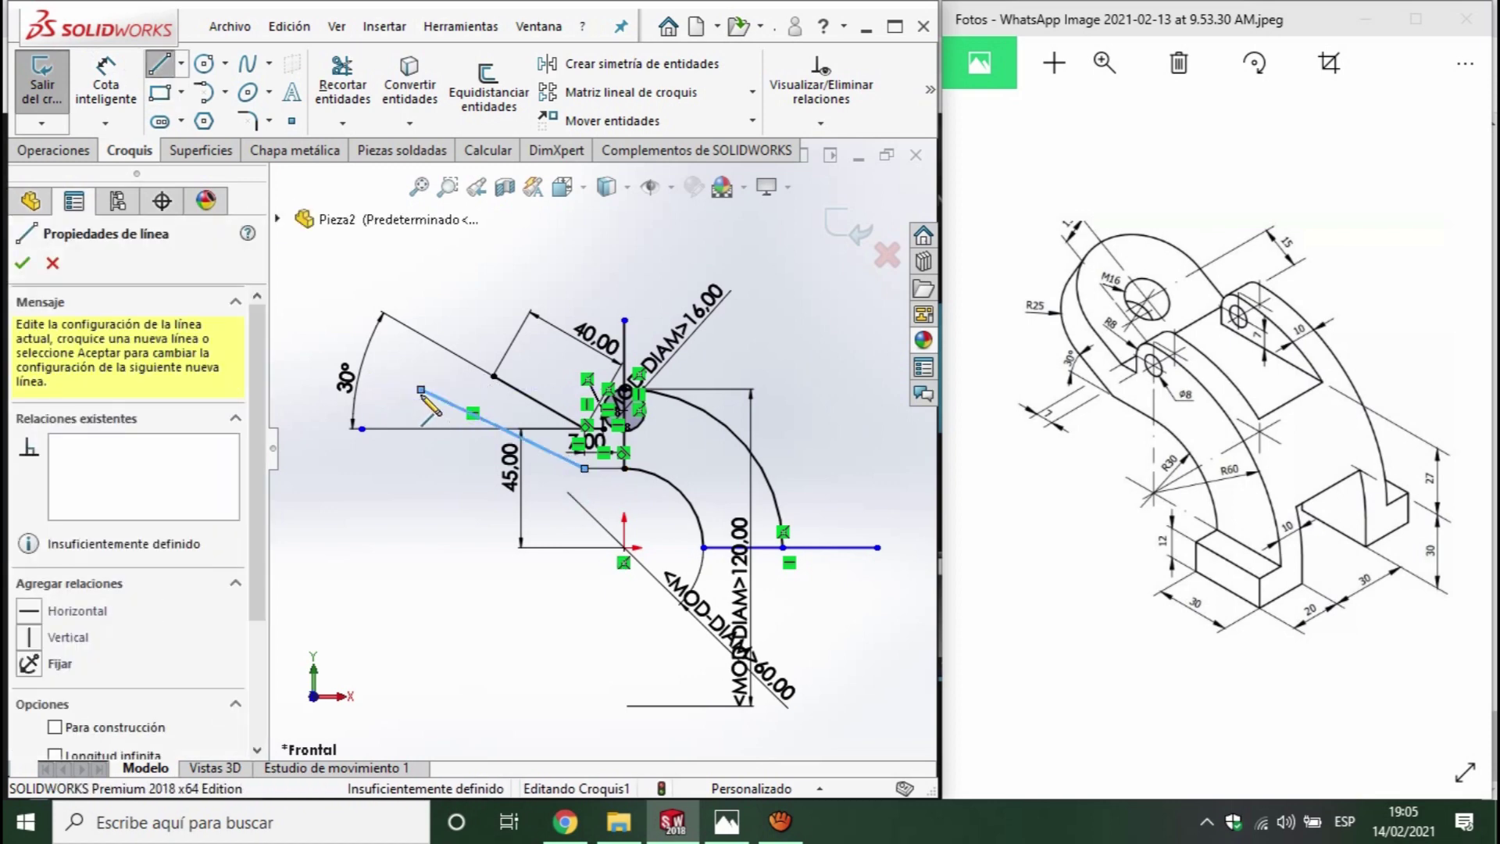
{"action": "key", "text": "Escape"}
{"action": "left_click", "coordinate": [540, 403]}
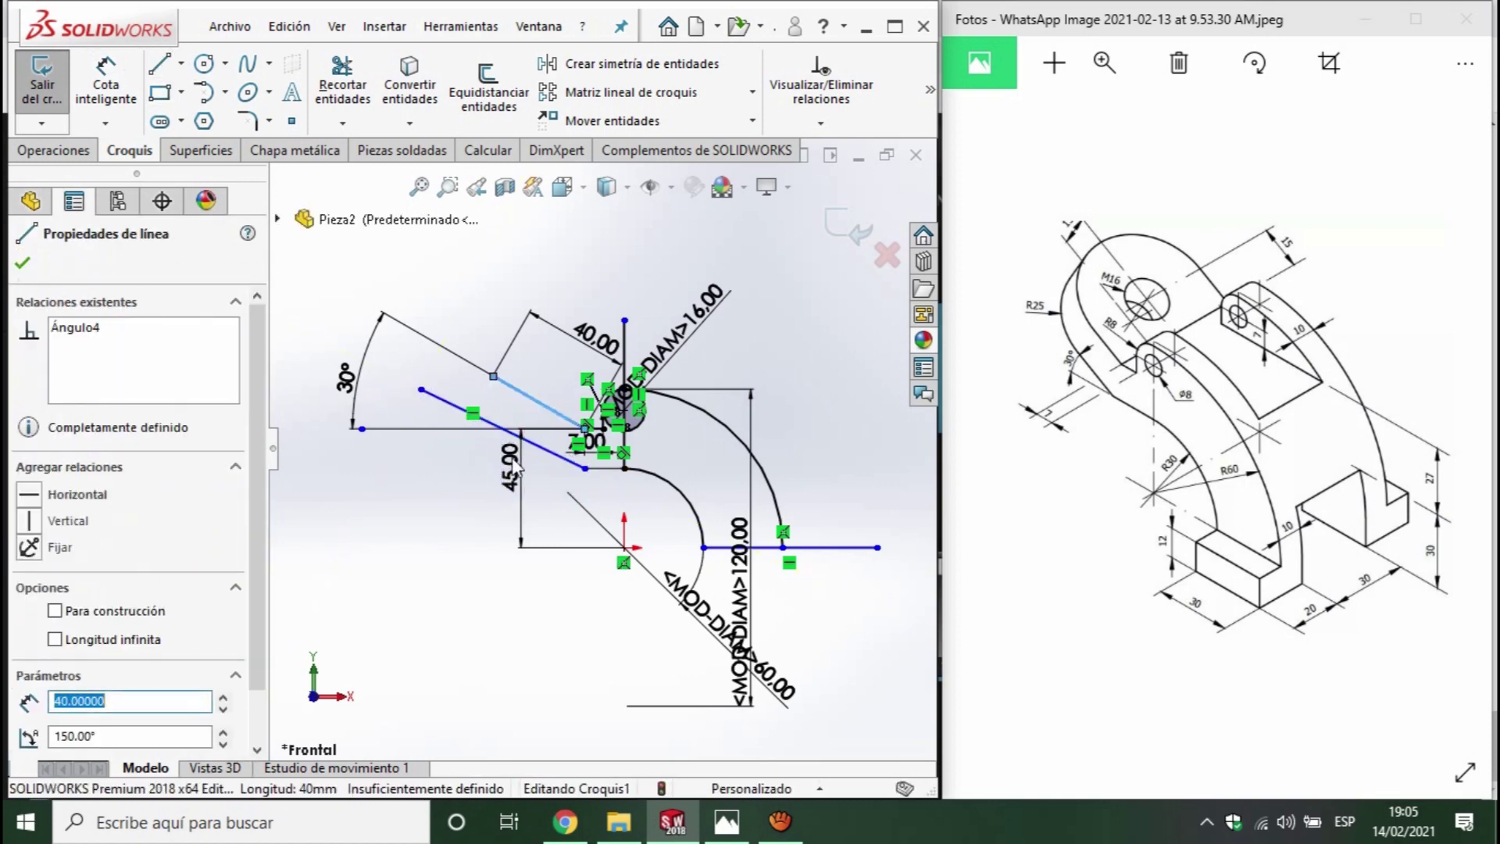
{"action": "left_click", "coordinate": [547, 453], "text": "ctrl"}
{"action": "left_click", "coordinate": [29, 722]}
{"action": "scroll", "coordinate": [501, 352], "scroll_direction": "down", "scroll_amount": 3}
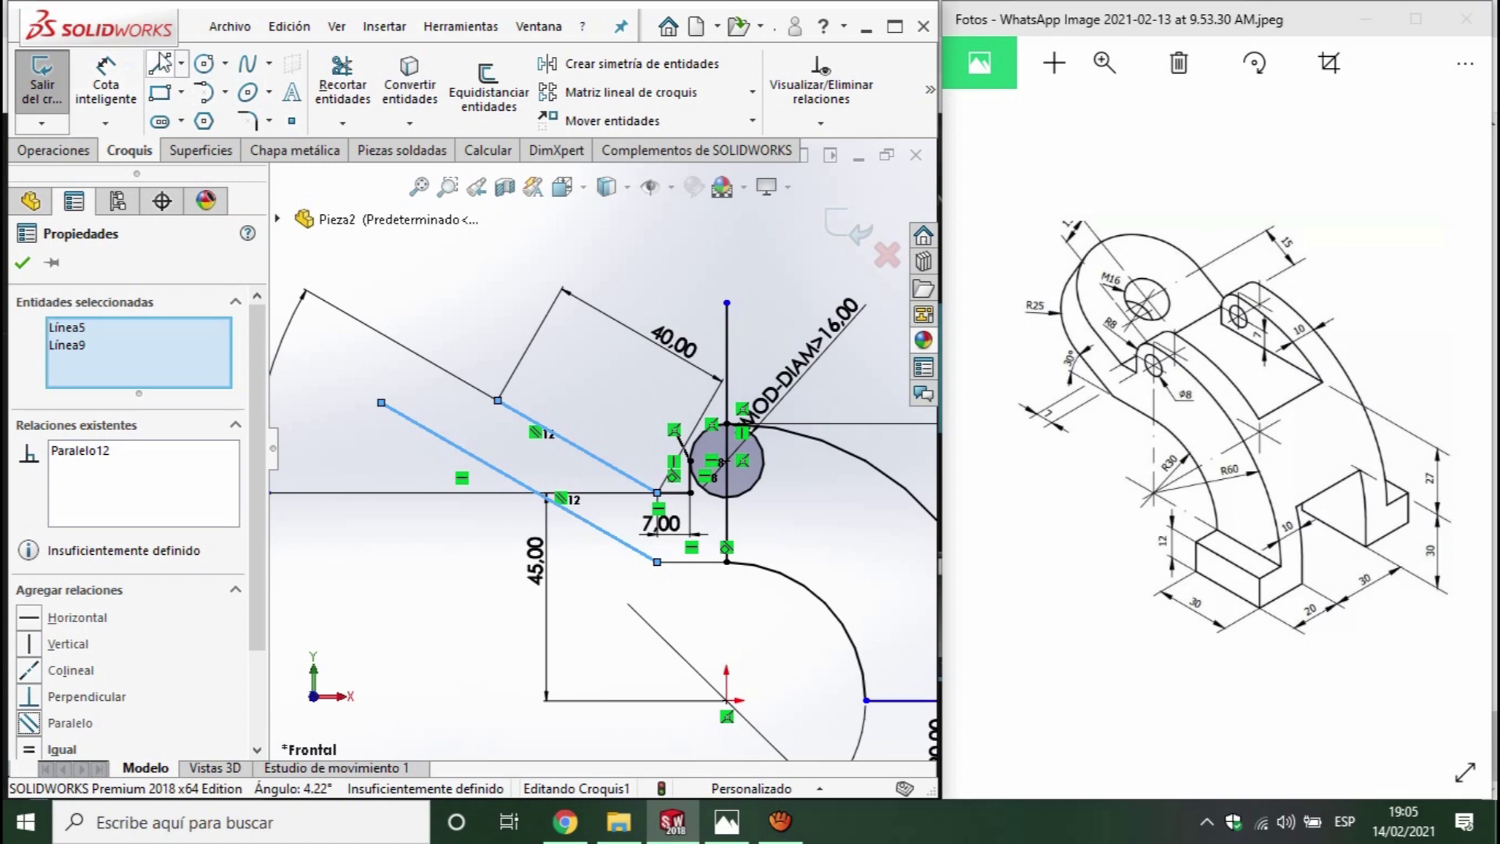
- Close the arm with a perpendicular end line and trim its overhanging ends
{"action": "key", "text": "l"}
{"action": "left_click", "coordinate": [498, 401]}
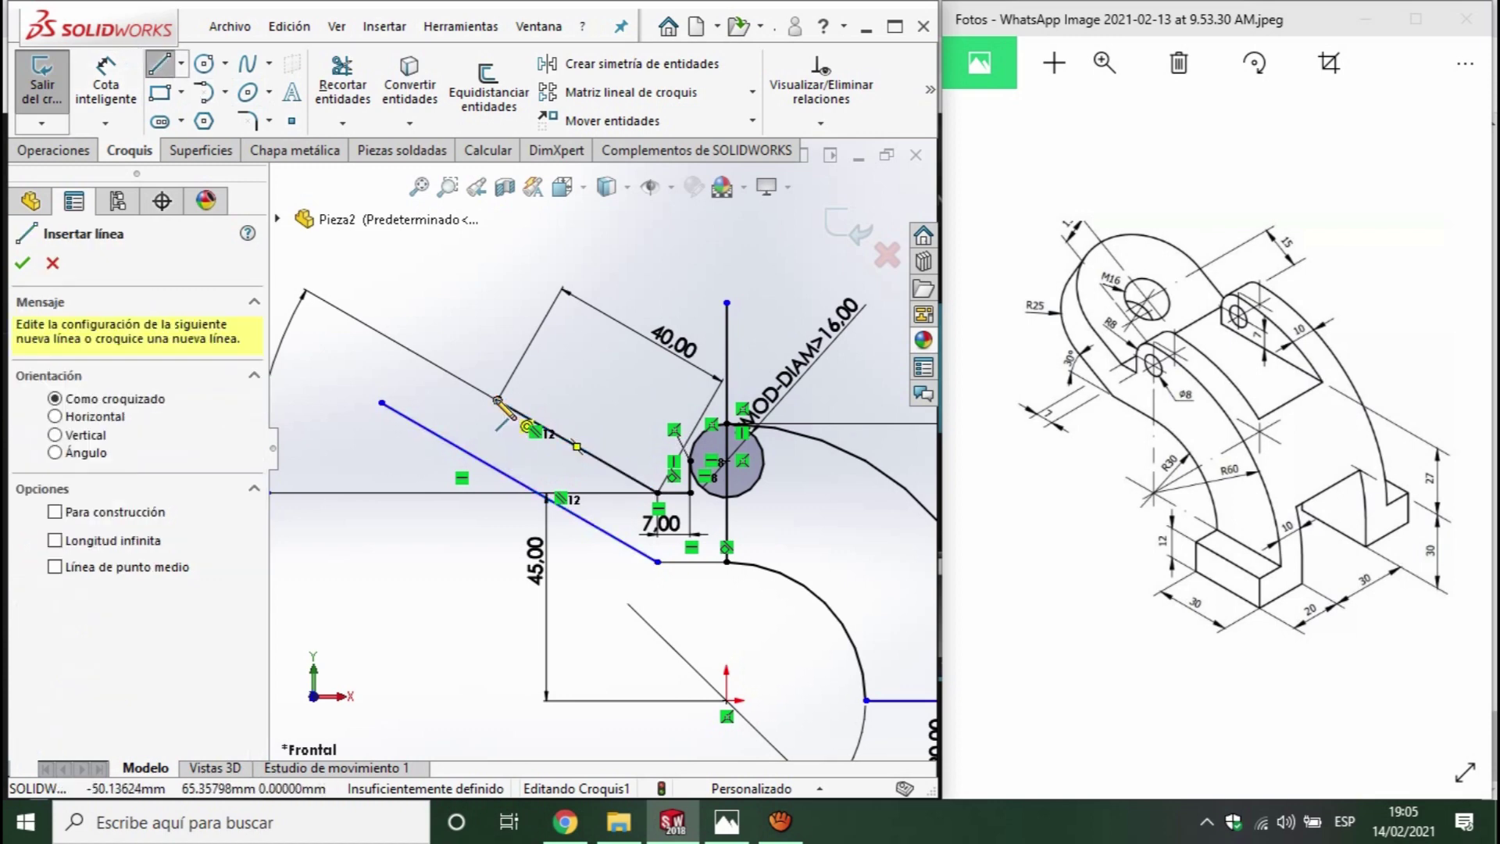
{"action": "left_click", "coordinate": [421, 532]}
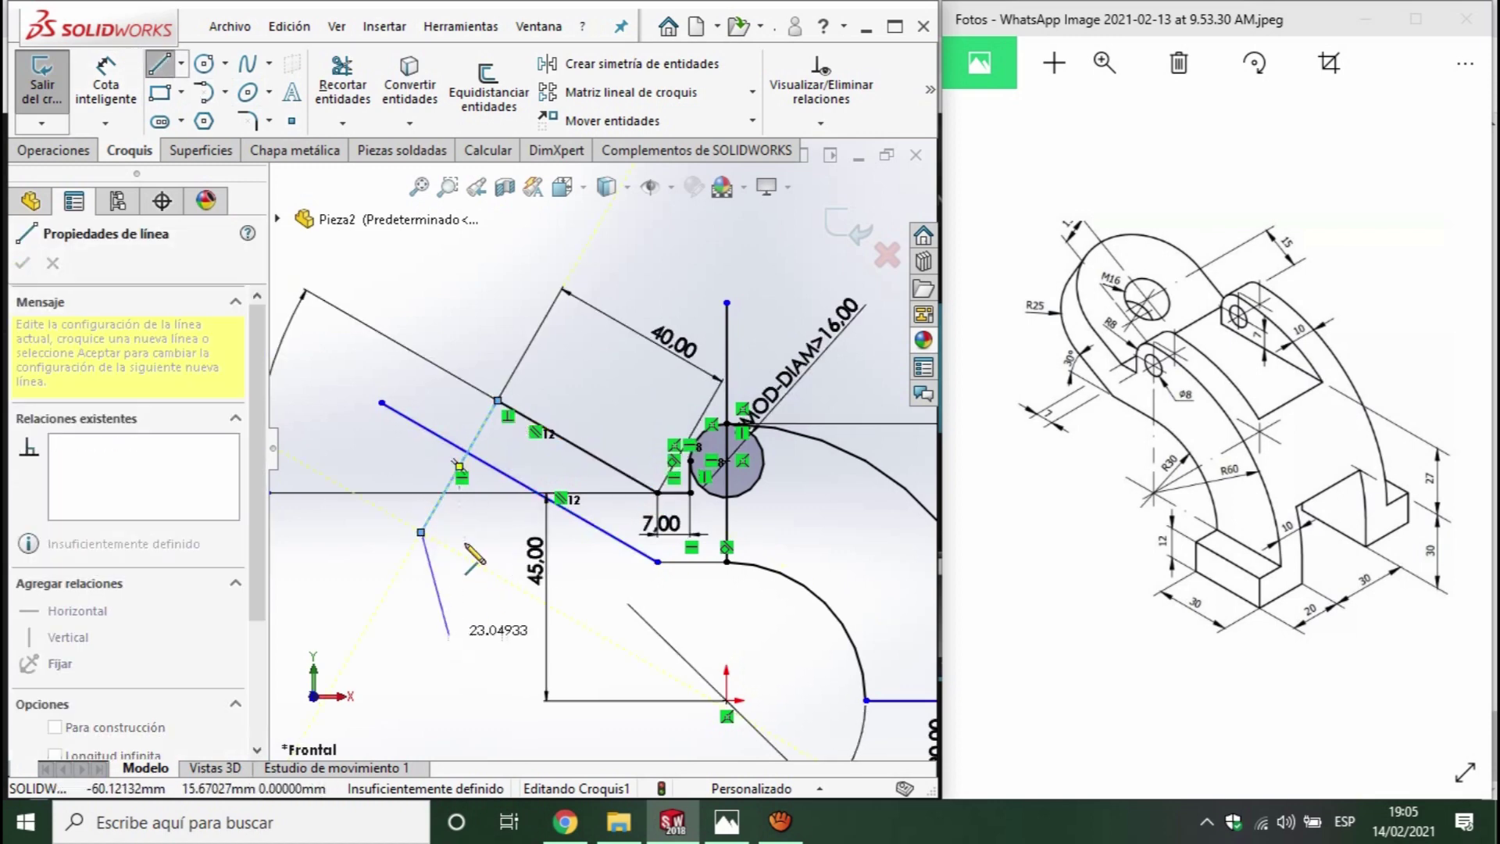
{"action": "key", "text": "Escape"}
{"action": "left_click", "coordinate": [342, 85]}
{"action": "left_click_drag", "start_coordinate": [412, 364], "coordinate": [369, 532]}
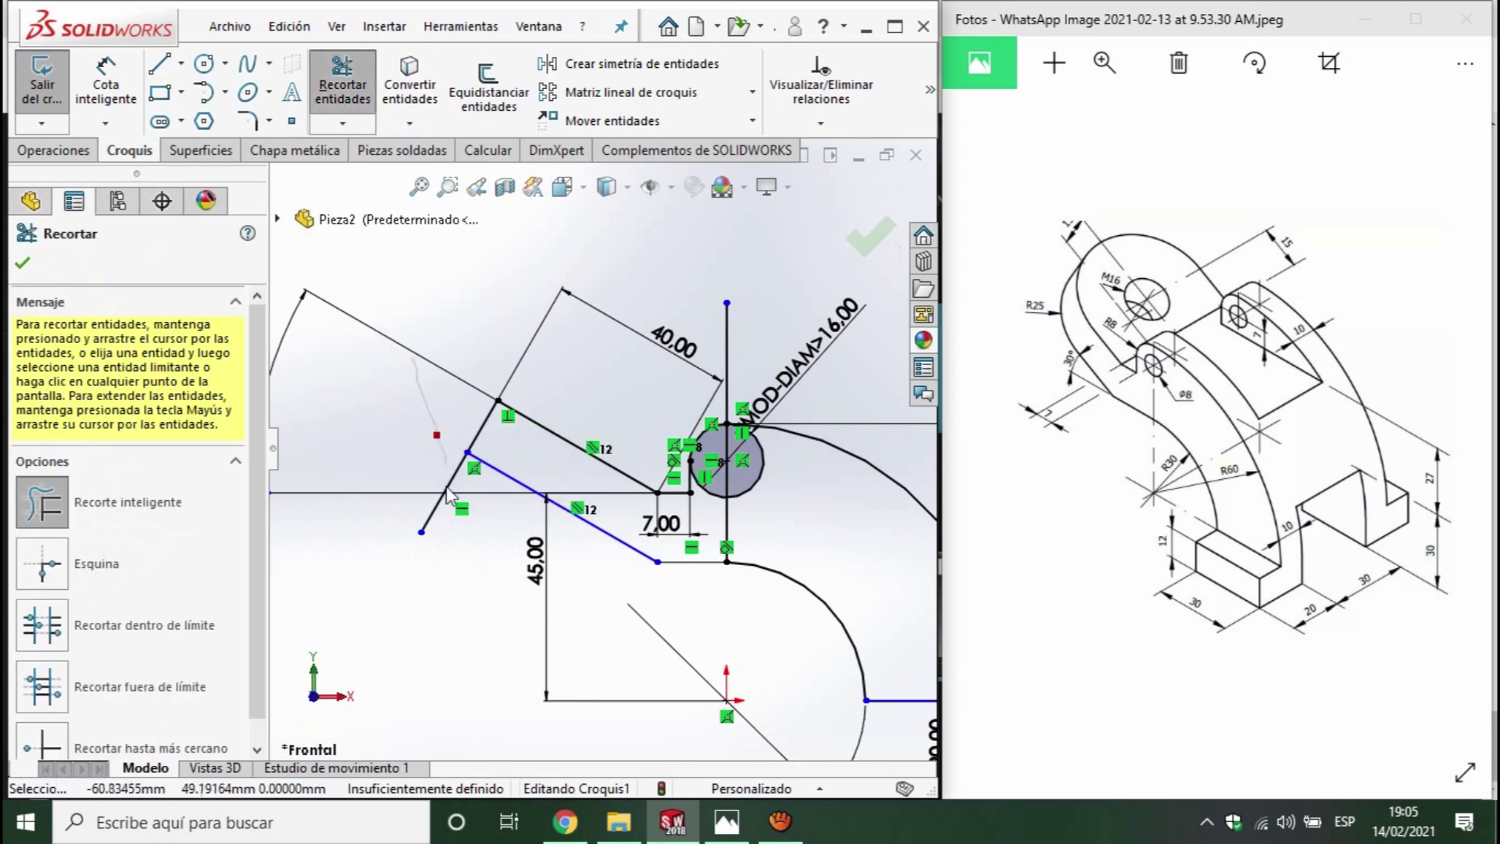
- Trim the remaining stub above the small arc to close the bracket profile
{"action": "scroll", "coordinate": [369, 532], "scroll_direction": "up", "scroll_amount": 2}
{"action": "scroll", "coordinate": [687, 603], "scroll_direction": "down", "scroll_amount": 2}
{"action": "scroll", "coordinate": [882, 417], "scroll_direction": "up", "scroll_amount": 3}
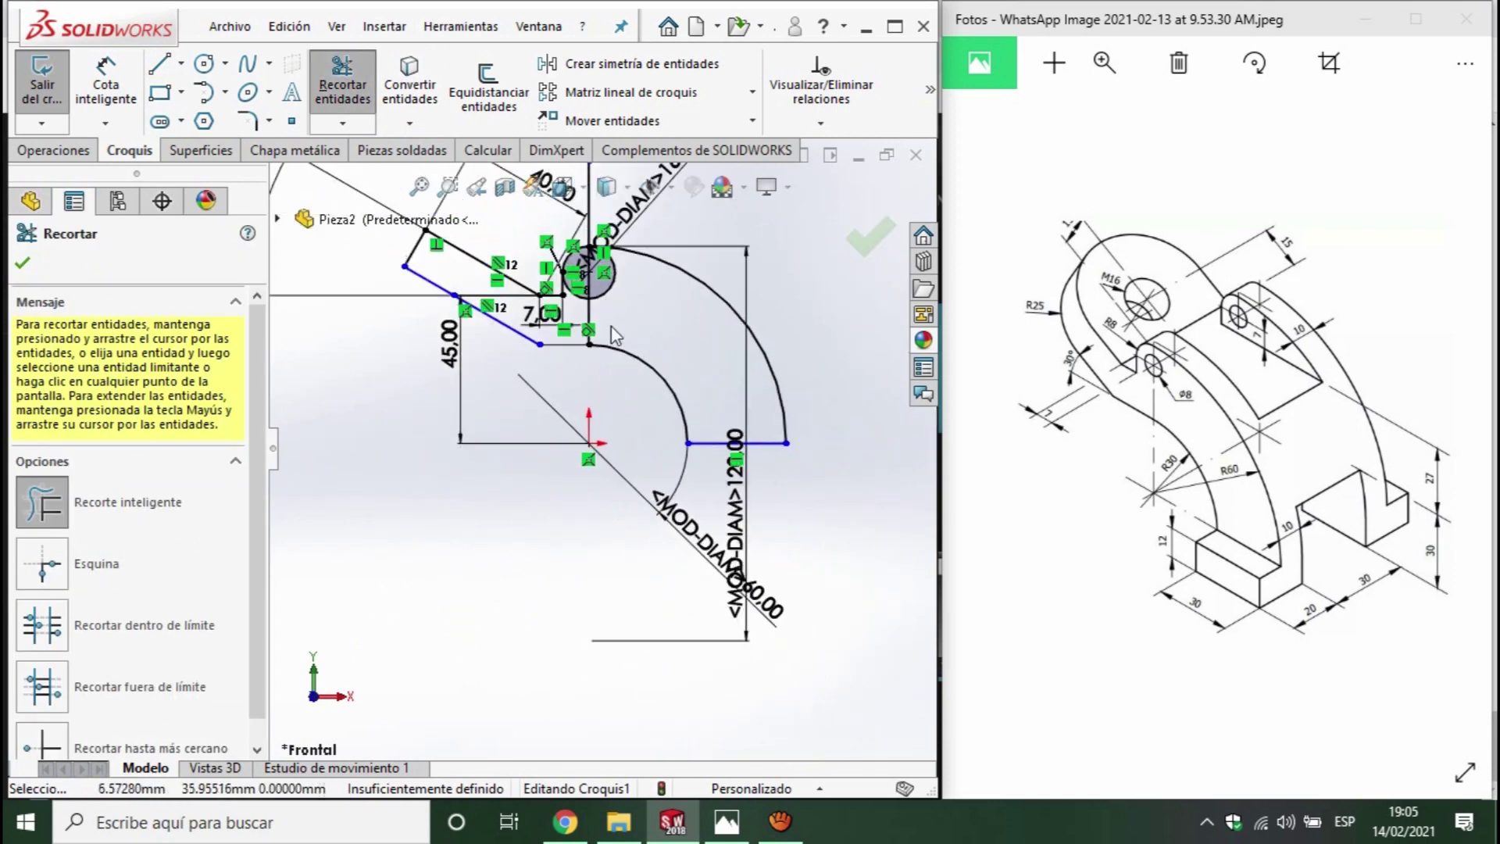
{"action": "scroll", "coordinate": [625, 322], "scroll_direction": "down", "scroll_amount": 5}
{"action": "scroll", "coordinate": [573, 414], "scroll_direction": "up", "scroll_amount": 4}
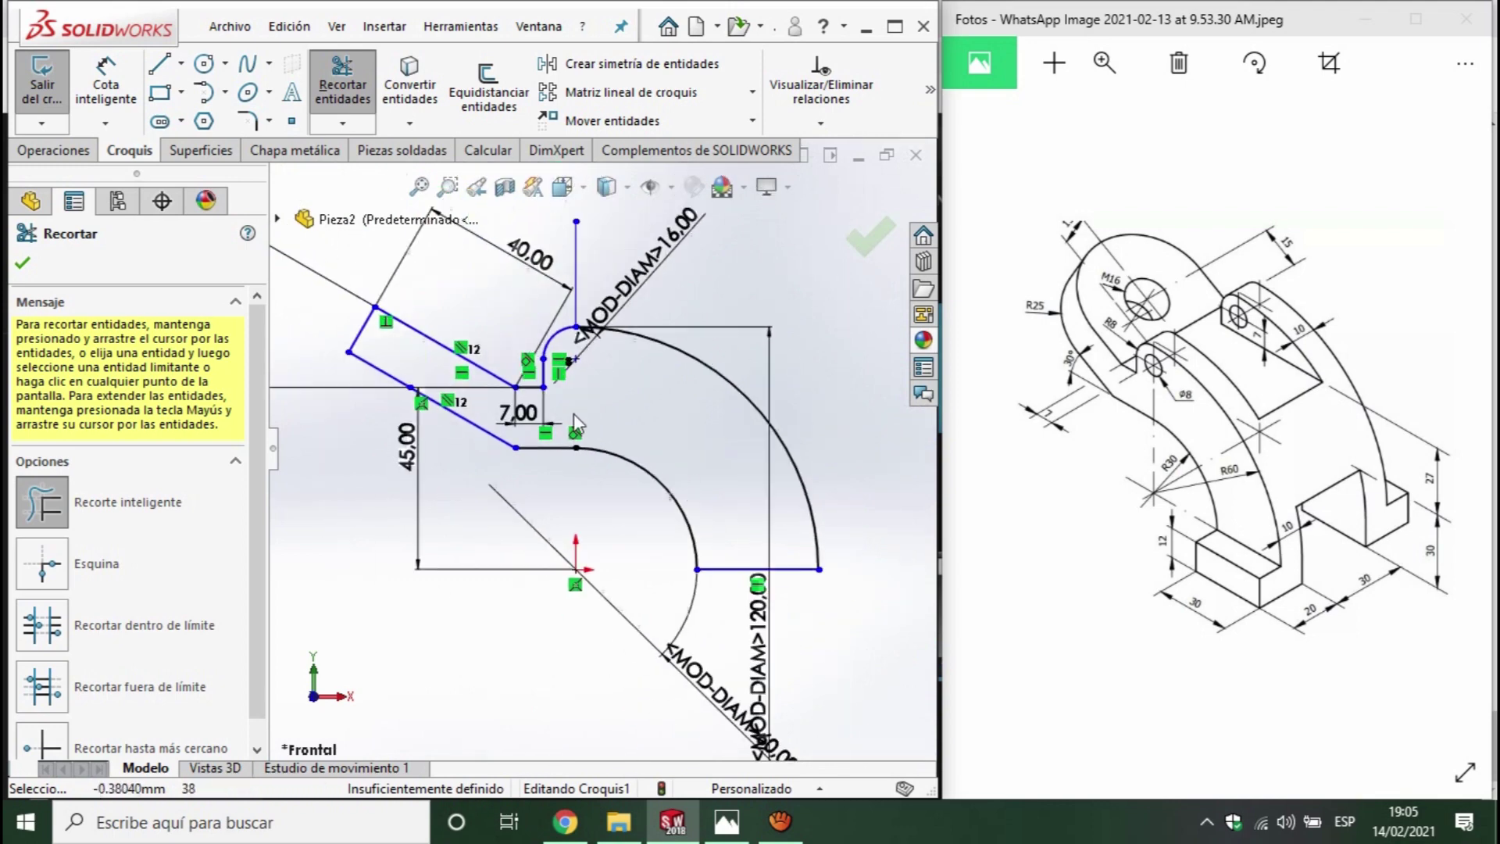
{"action": "left_click", "coordinate": [603, 261]}
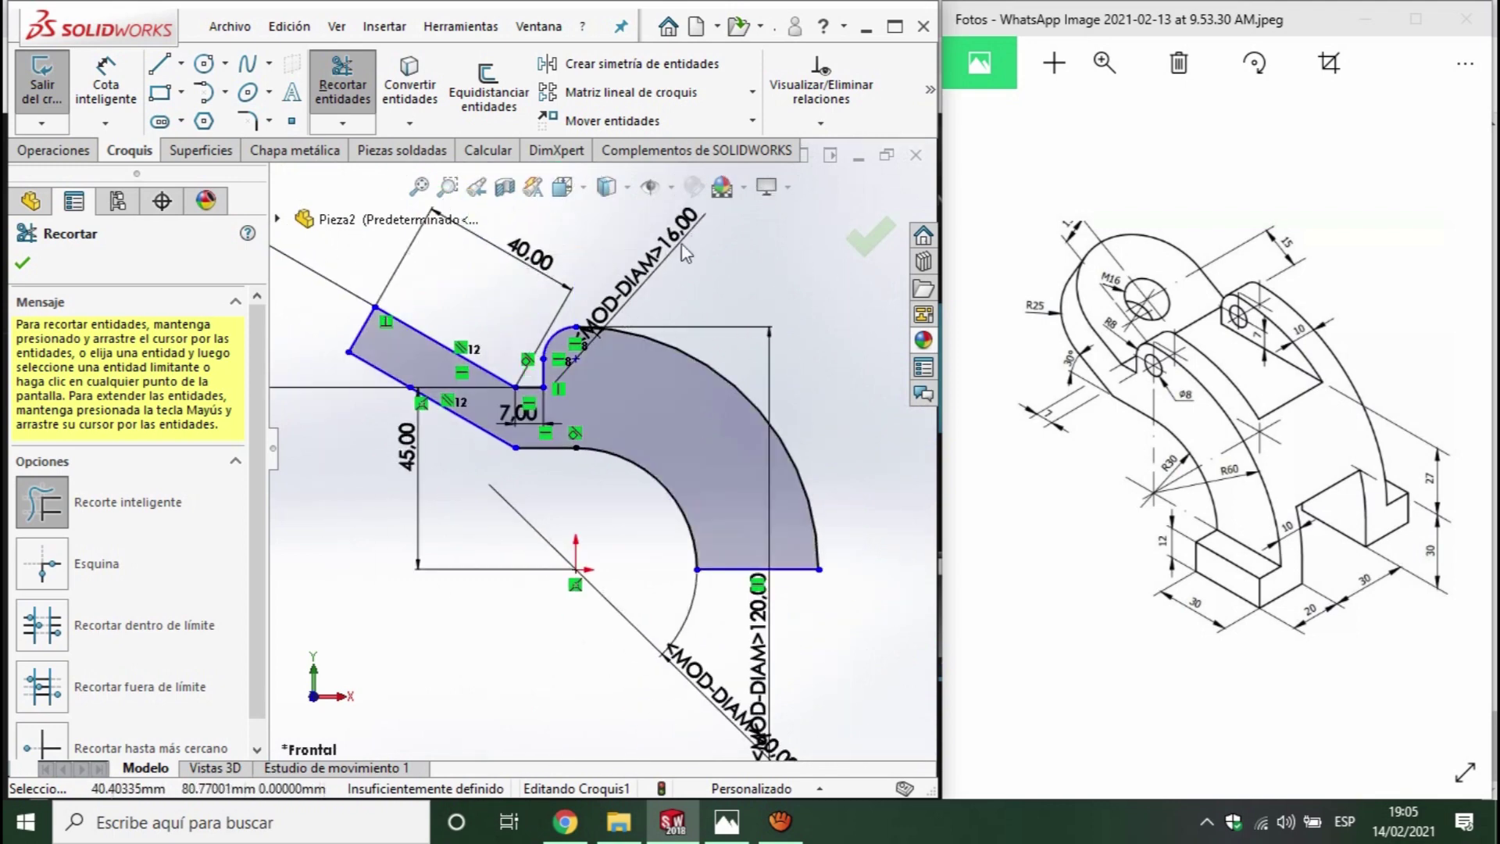
{"action": "left_click", "coordinate": [22, 263]}
{"action": "left_click", "coordinate": [68, 152]}
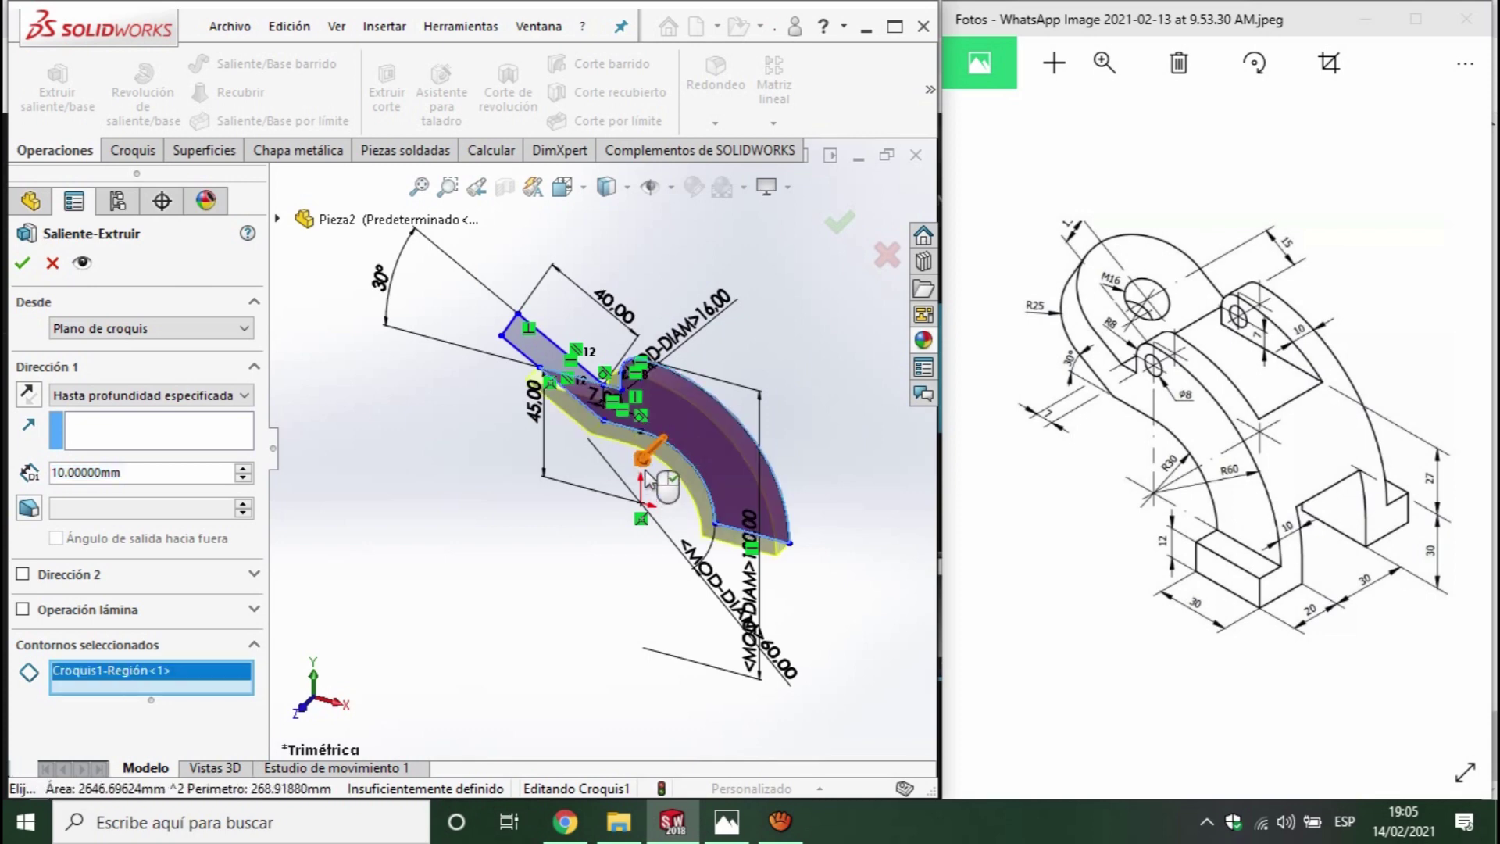
- Extrude both Croquis1 regions, including the arm strip, 50 mm as Saliente-Extruir1
{"action": "left_click_drag", "start_coordinate": [642, 456], "coordinate": [794, 355]}
{"action": "scroll", "coordinate": [539, 400], "scroll_direction": "down", "scroll_amount": 3}
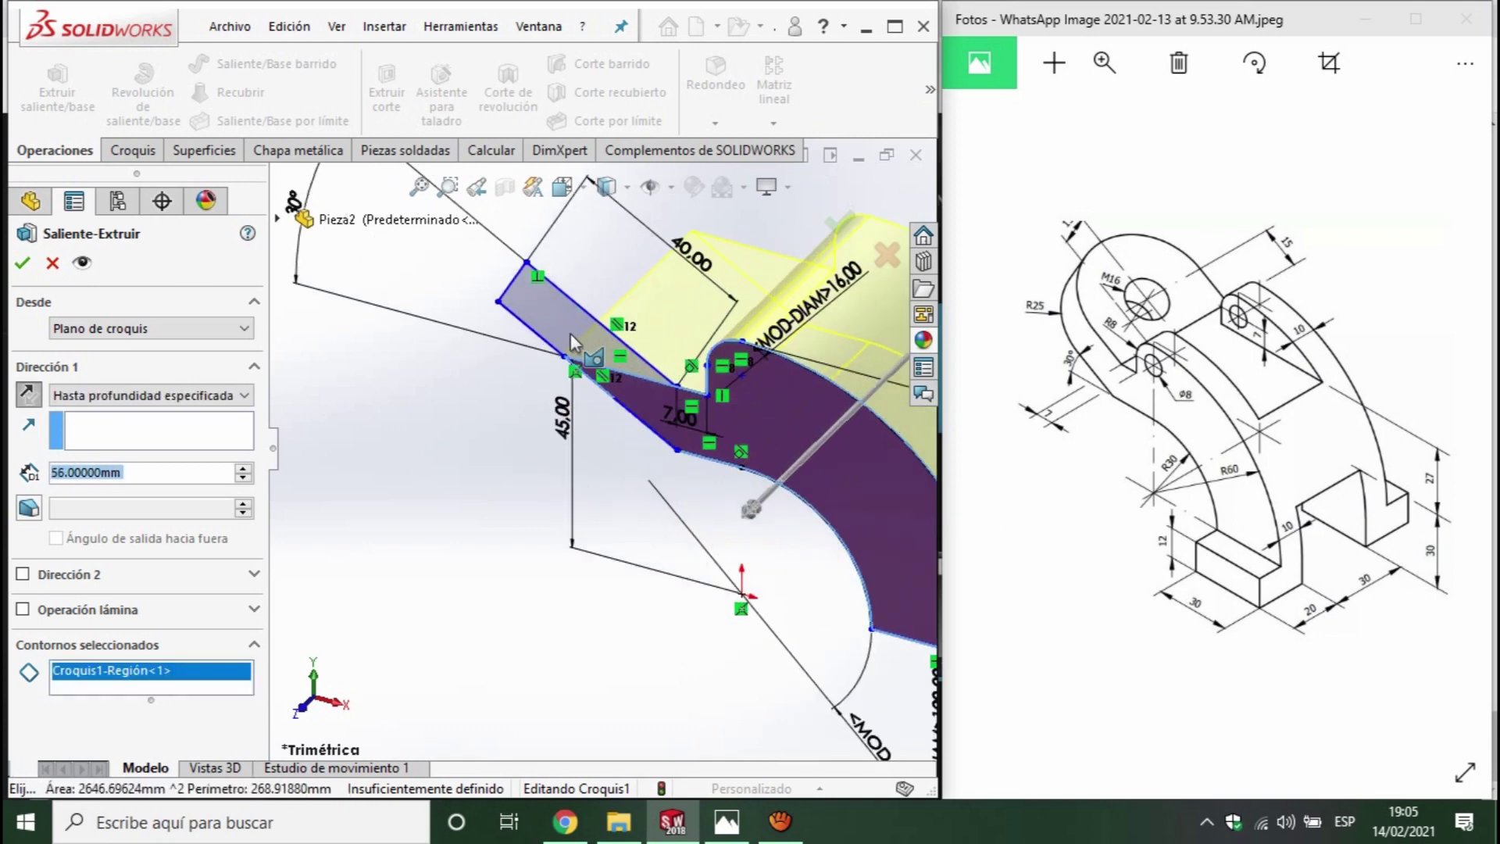
{"action": "left_click", "coordinate": [570, 332]}
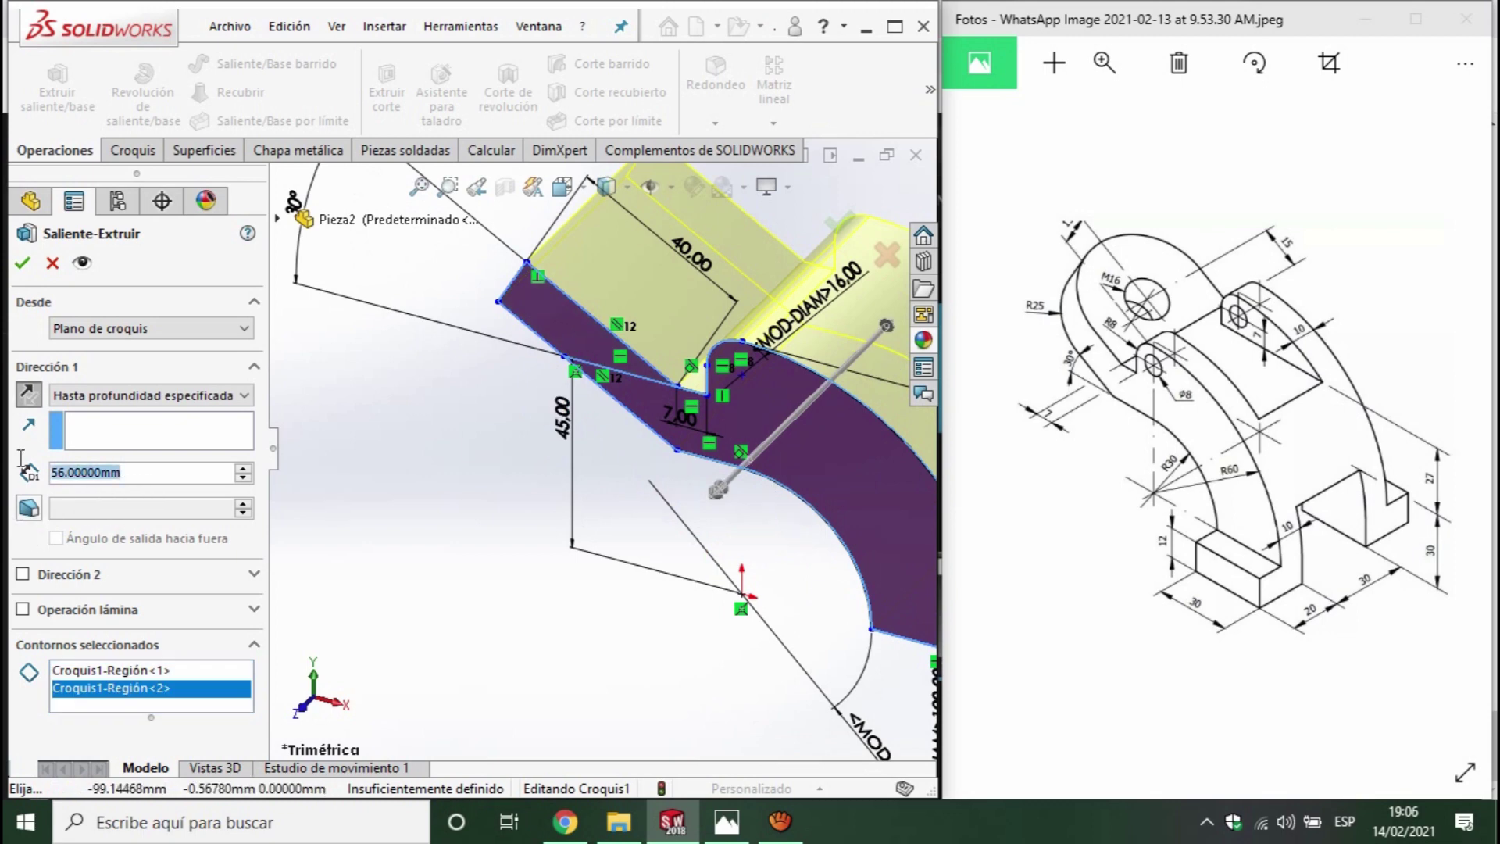
{"action": "type", "text": "50"}
{"action": "key", "text": "Return"}
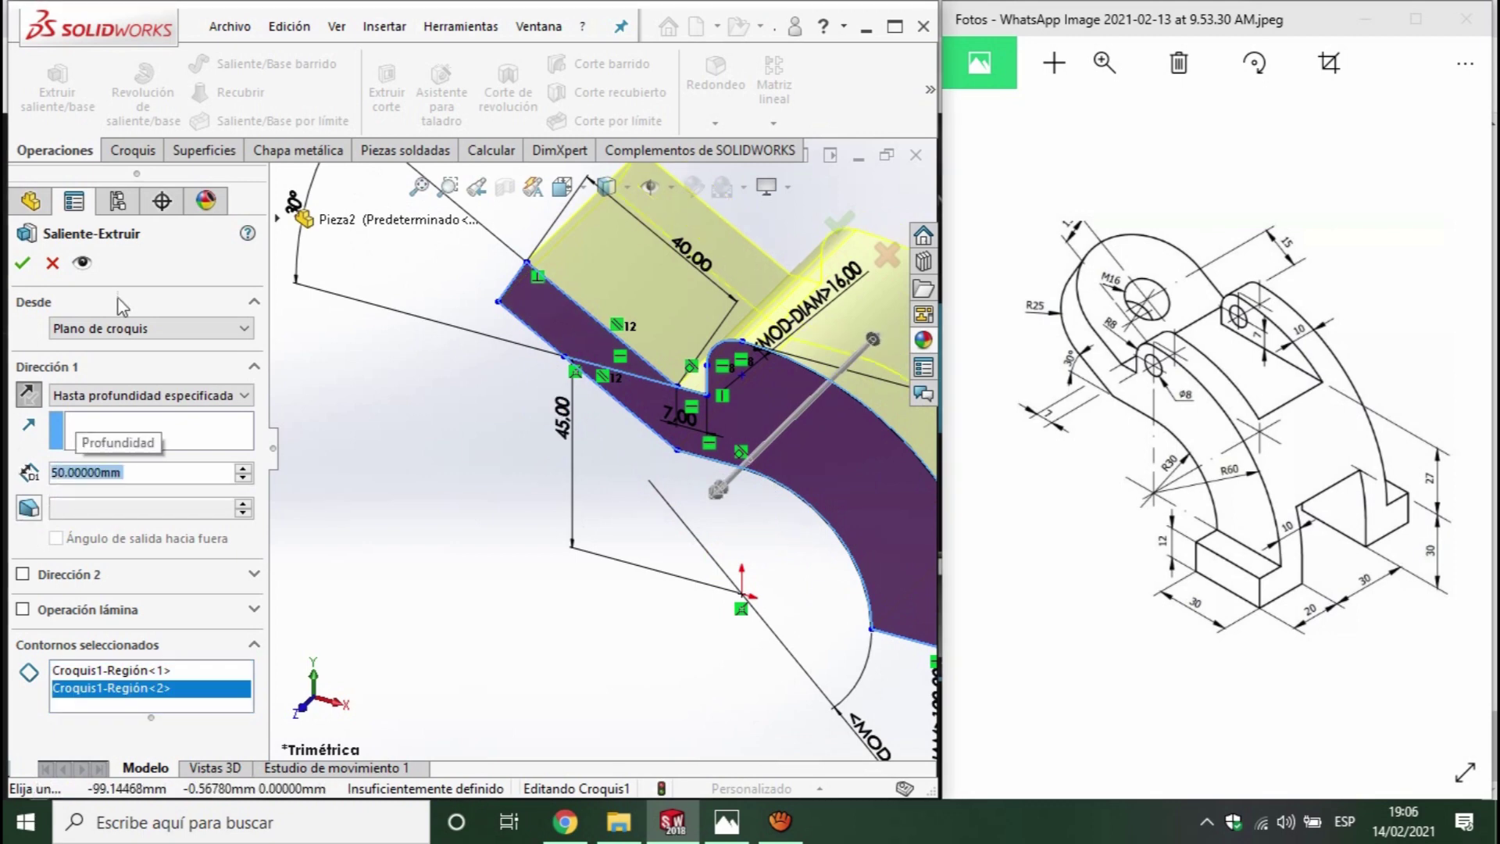
{"action": "left_click", "coordinate": [22, 263]}
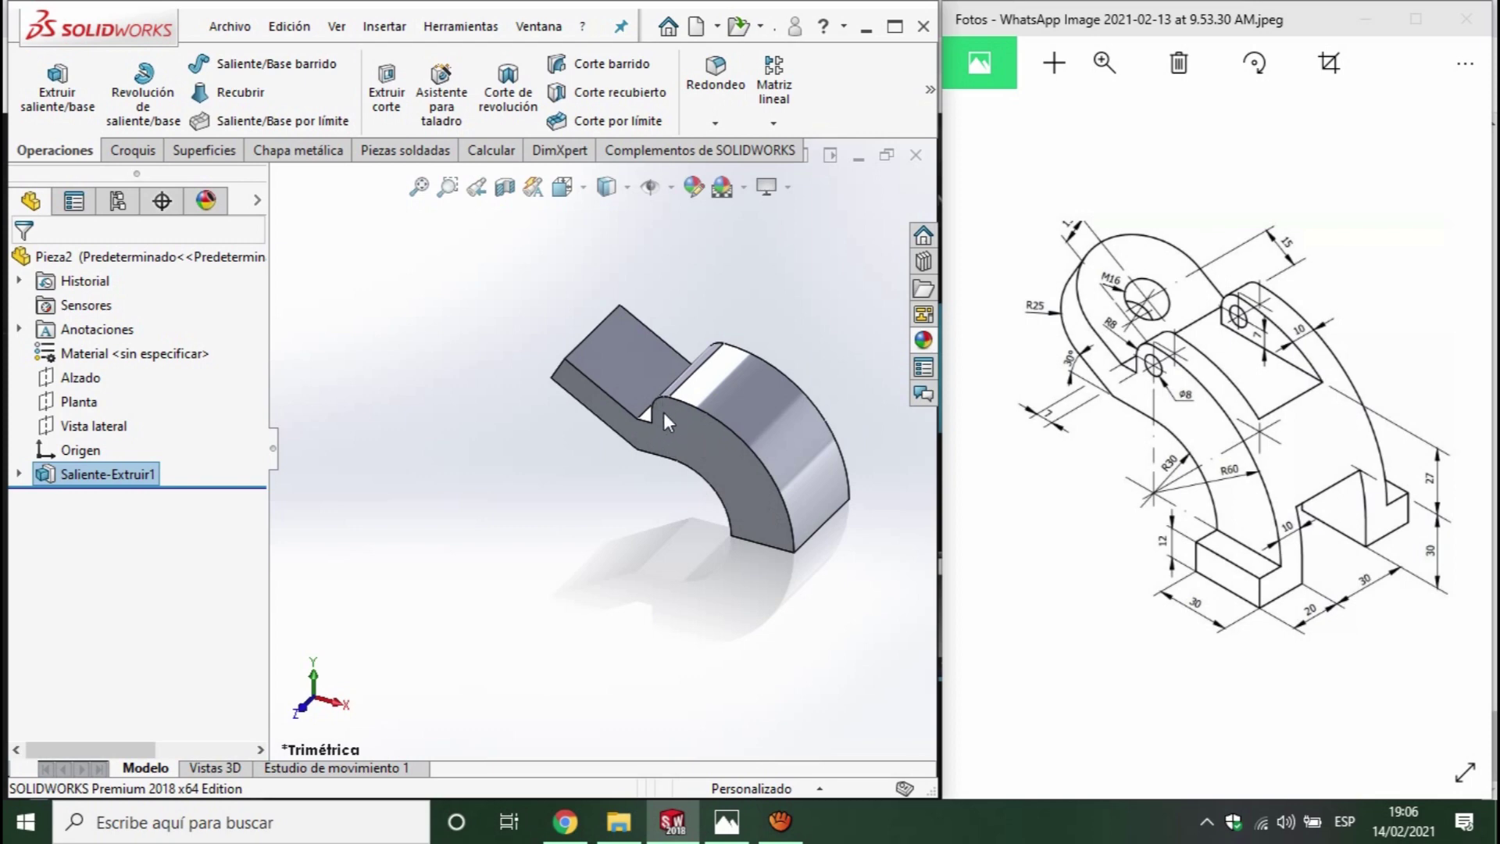
- Reopen the Saliente-Extruir1 sketch and draw a circle inside the rounded top
{"action": "right_click", "coordinate": [100, 489]}
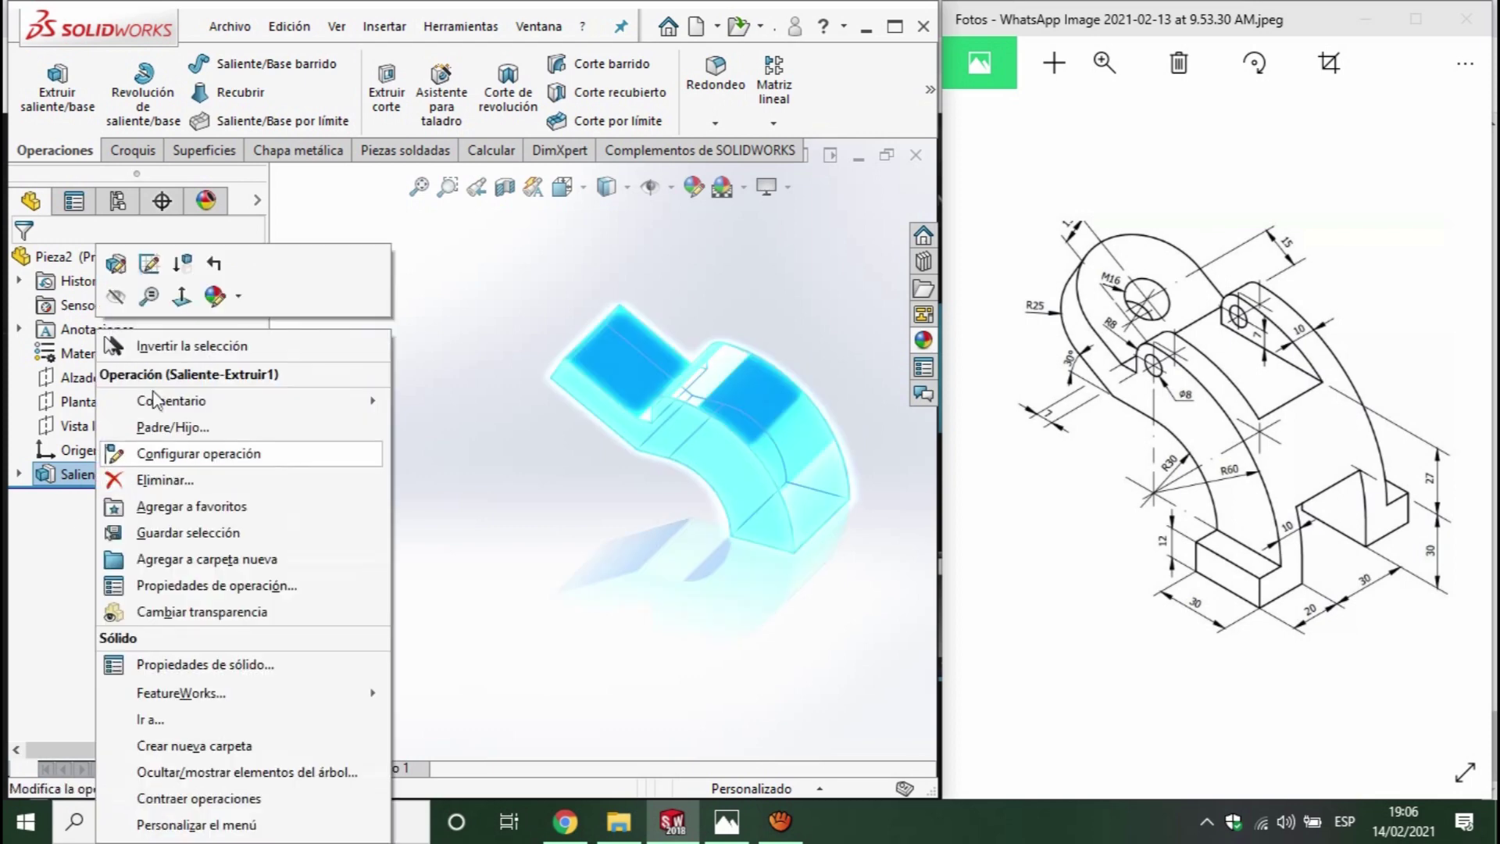
{"action": "left_click", "coordinate": [151, 260]}
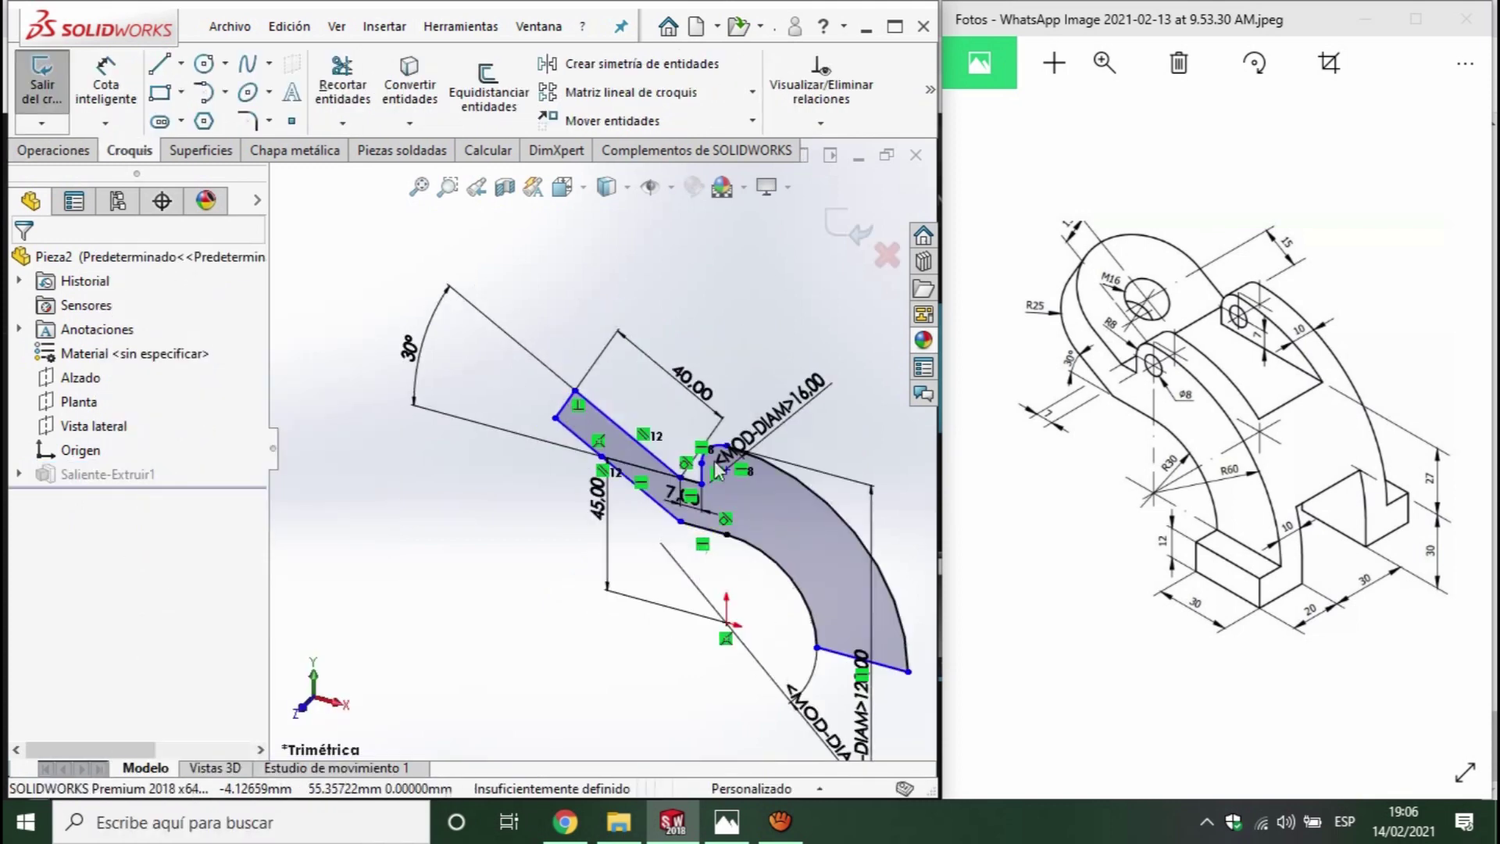
{"action": "scroll", "coordinate": [727, 449], "scroll_direction": "down", "scroll_amount": 5}
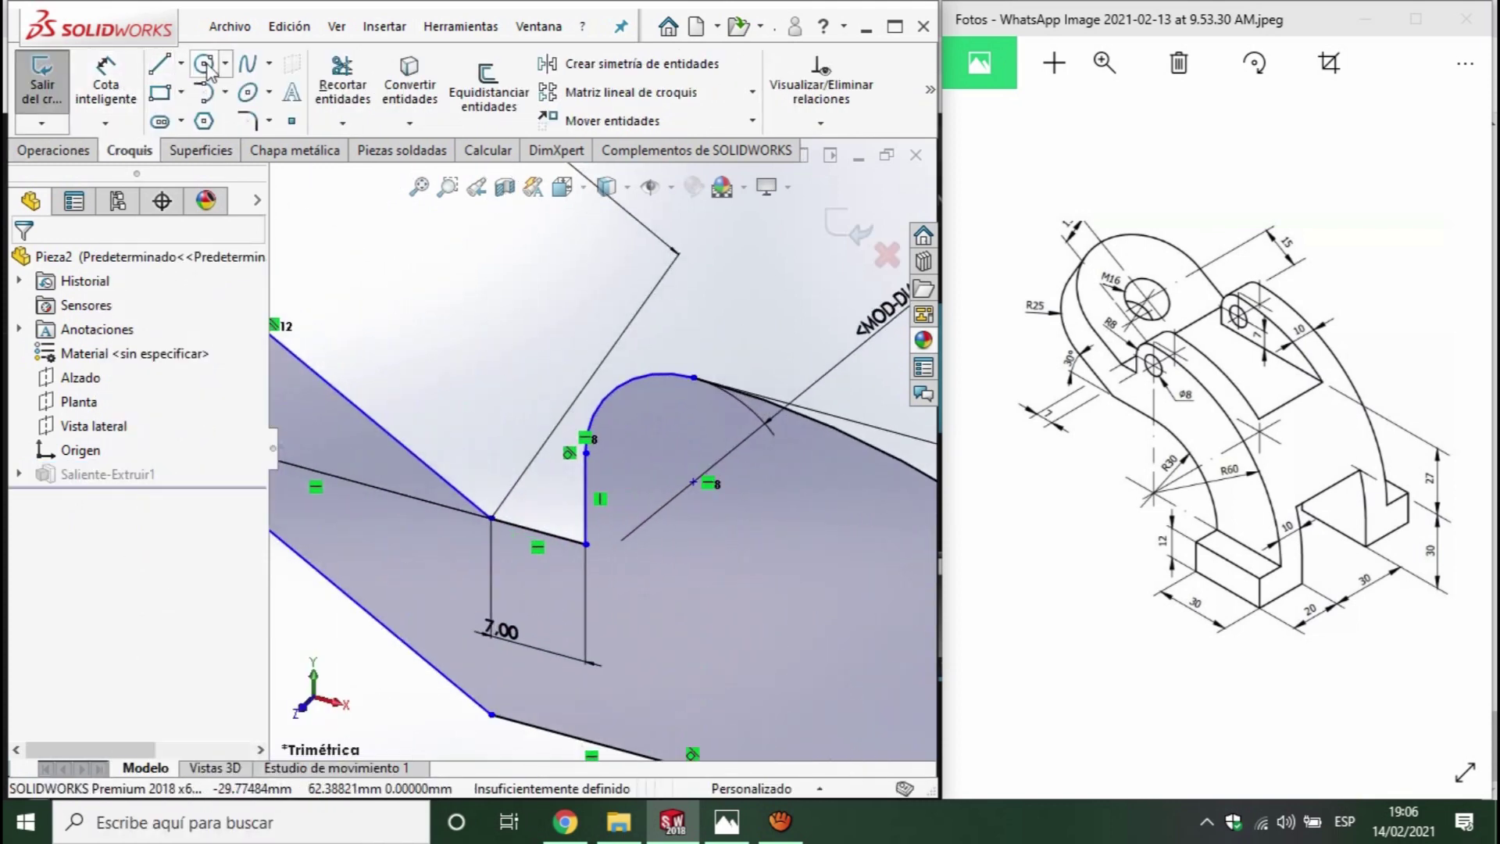
{"action": "left_click", "coordinate": [206, 64]}
{"action": "left_click", "coordinate": [694, 481]}
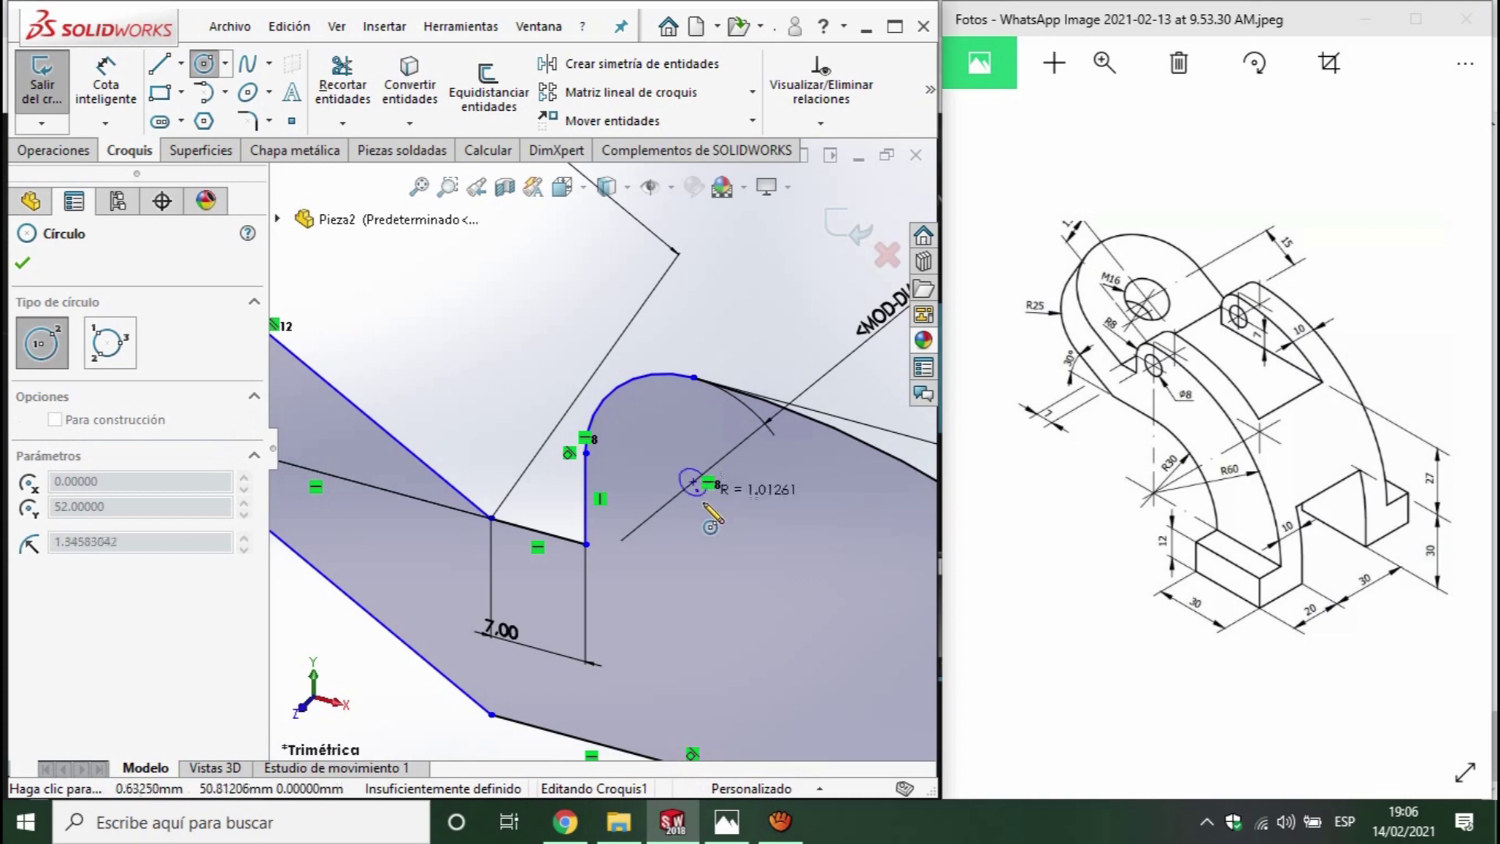
{"action": "left_click", "coordinate": [714, 511]}
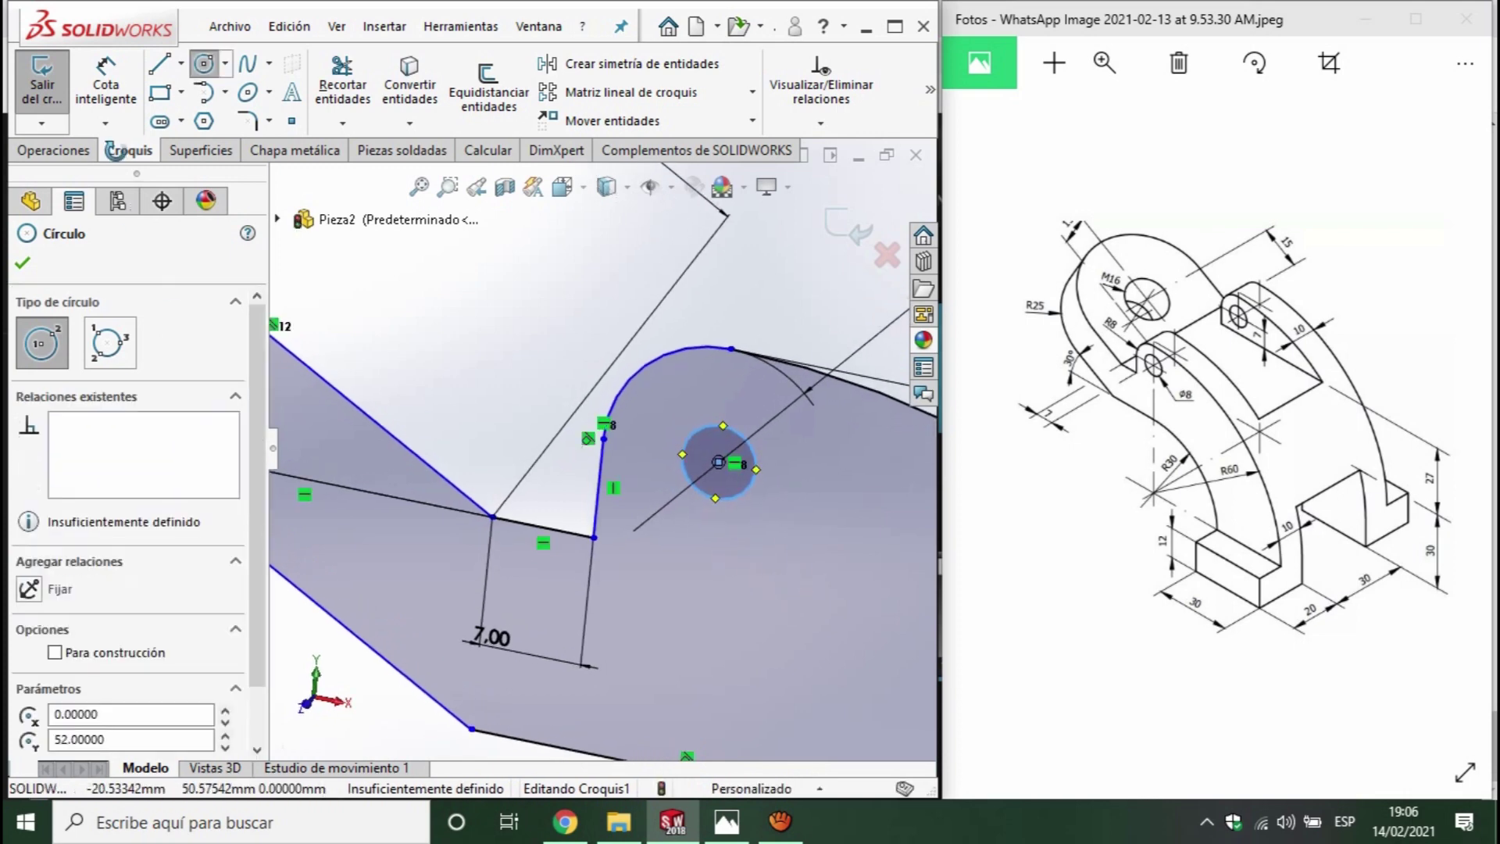
- Give the circle an 8 mm diameter and exit the sketch to rebuild the hole
{"action": "left_click", "coordinate": [105, 86]}
{"action": "left_click", "coordinate": [748, 439]}
{"action": "type", "text": "8"}
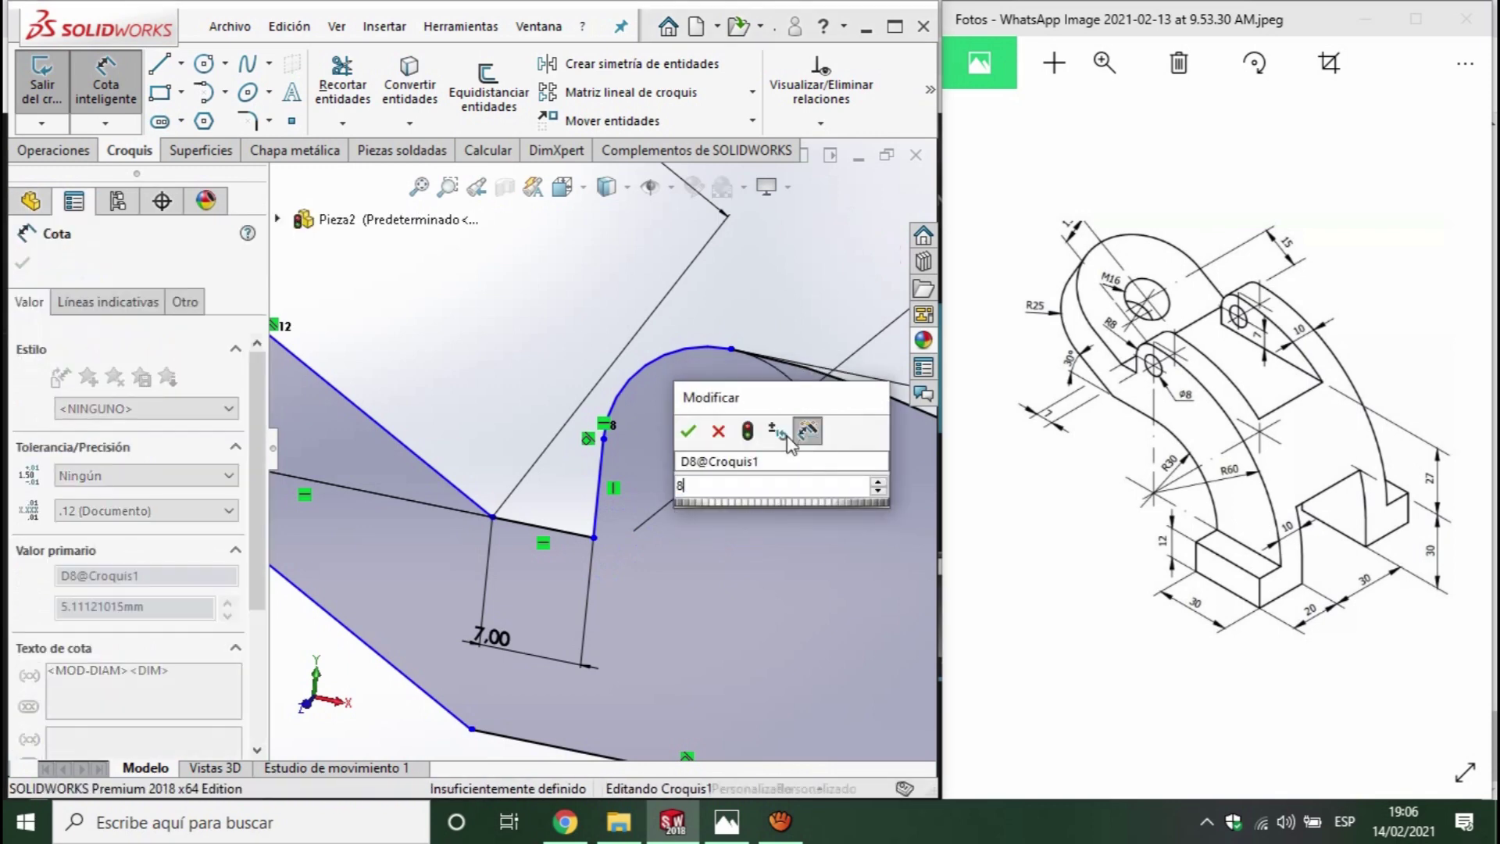
{"action": "key", "text": "Return"}
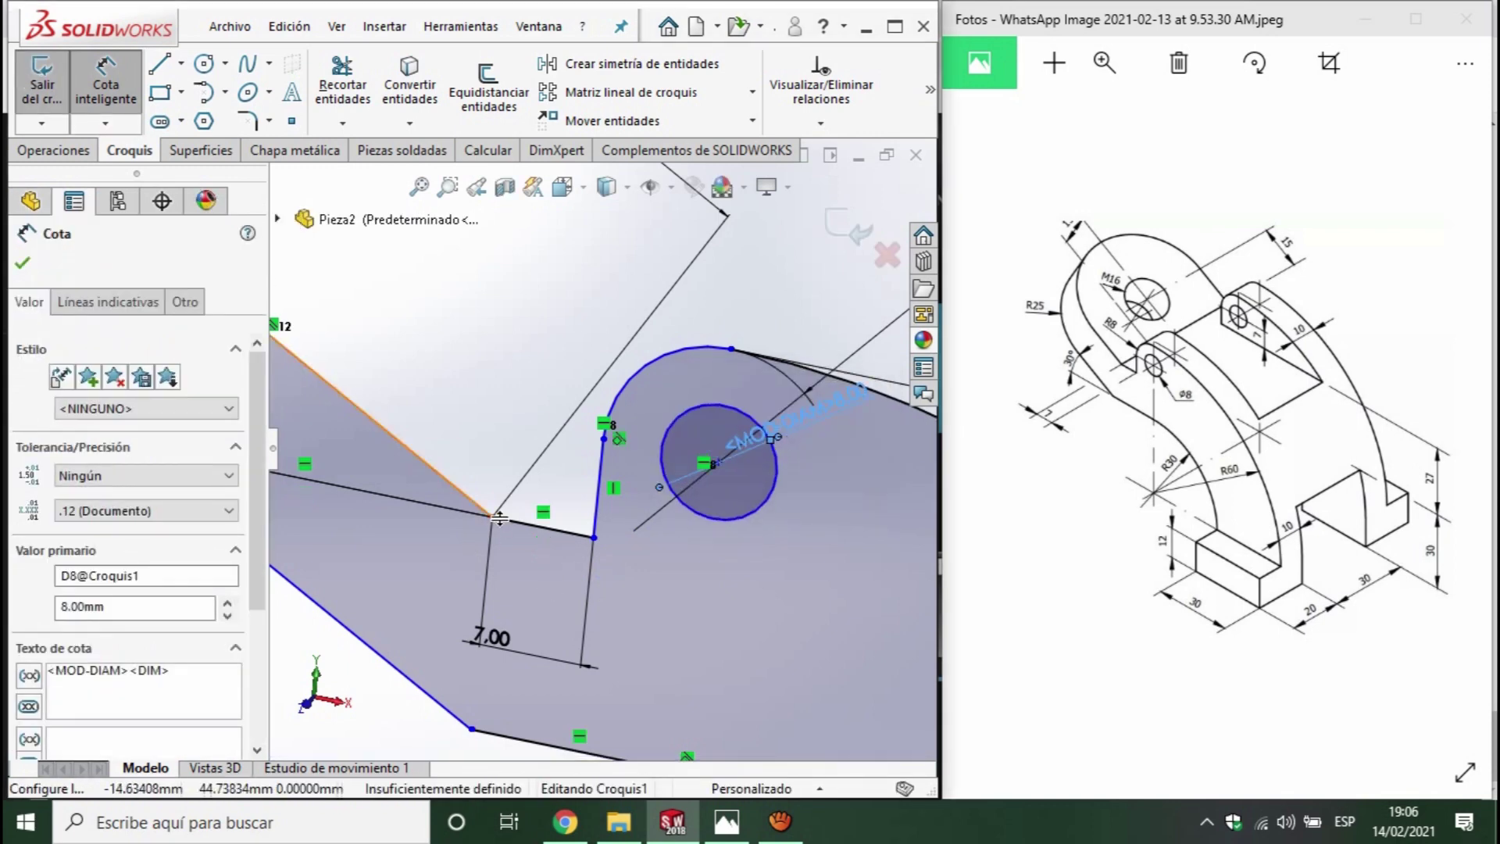
{"action": "left_click", "coordinate": [547, 528]}
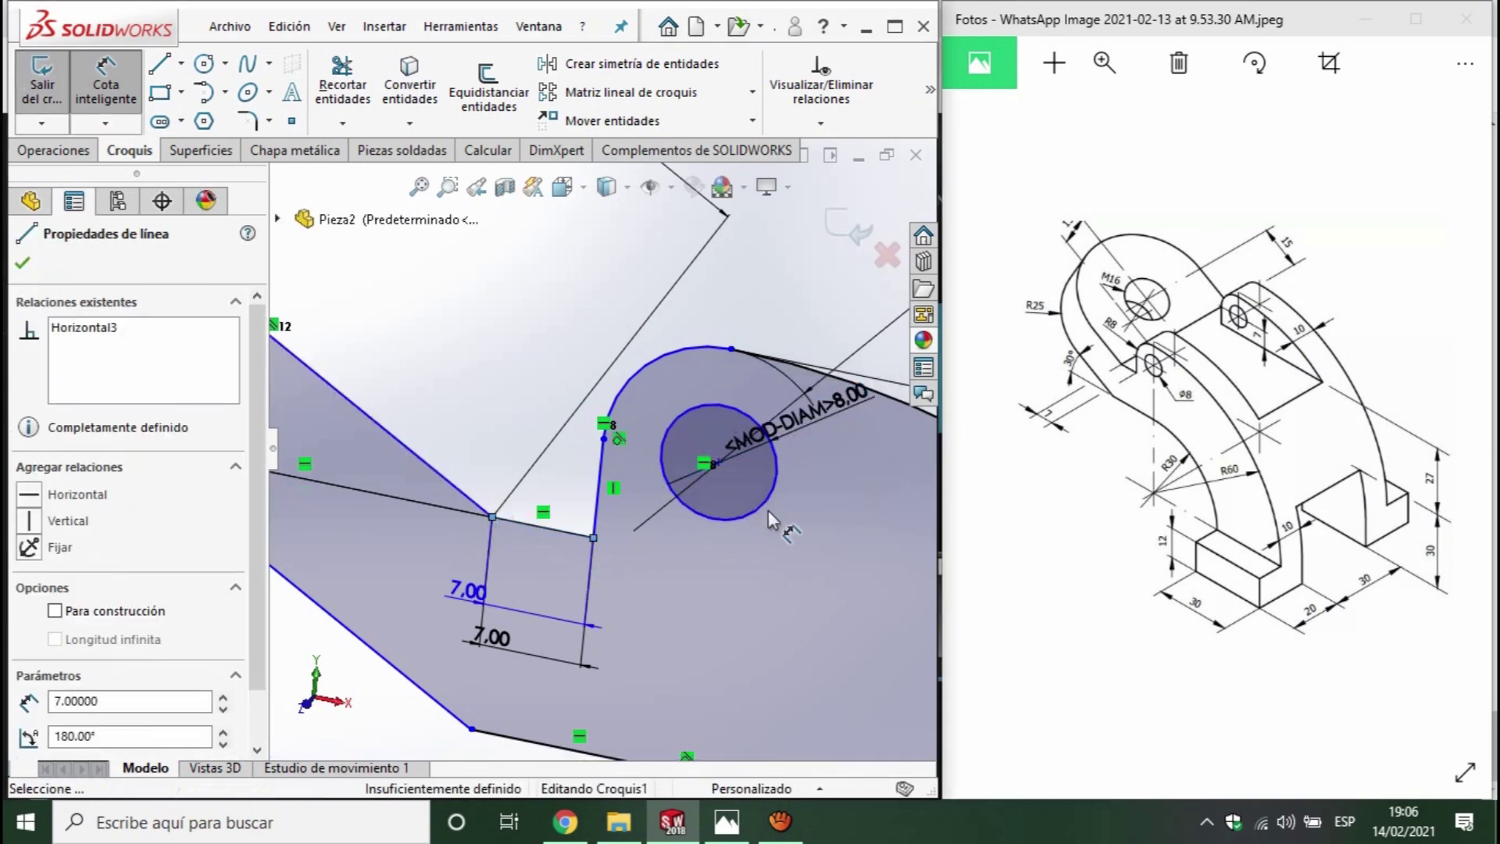
{"action": "left_click", "coordinate": [720, 463]}
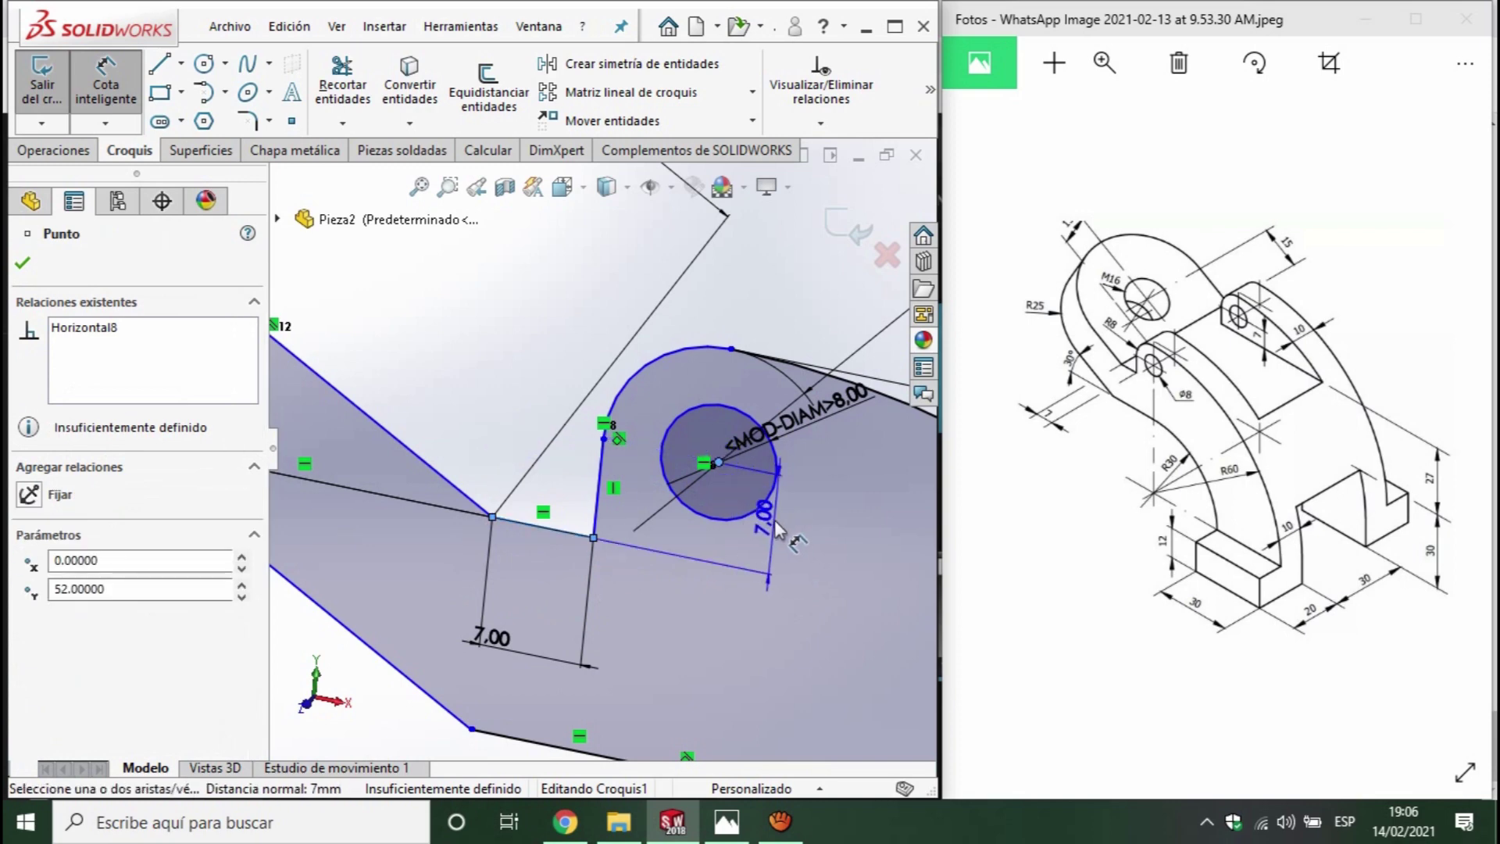
{"action": "key", "text": "Escape"}
{"action": "scroll", "coordinate": [714, 459], "scroll_direction": "up", "scroll_amount": 3}
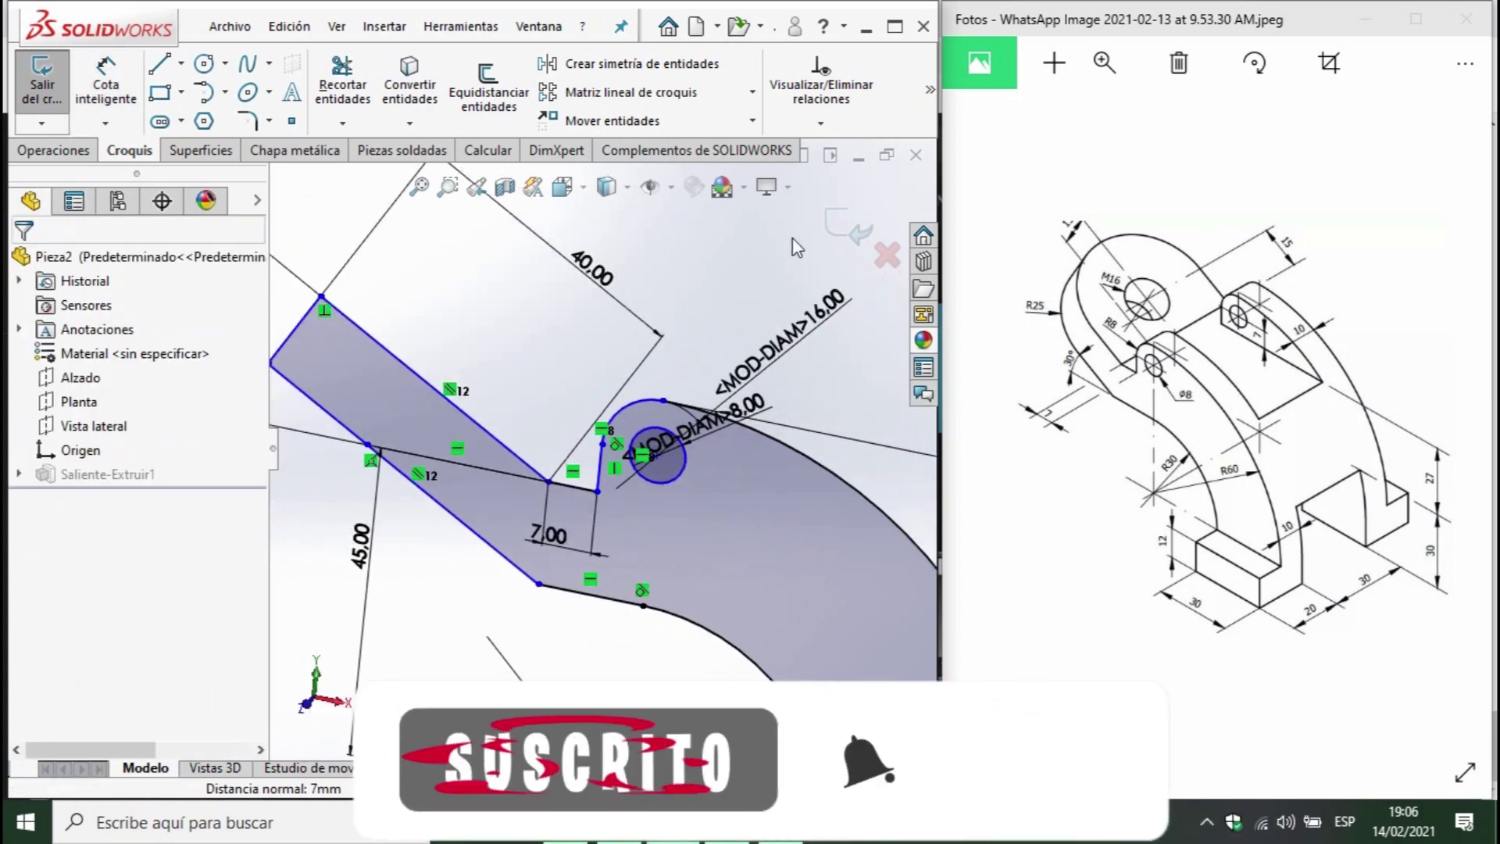
{"action": "left_click", "coordinate": [846, 228]}
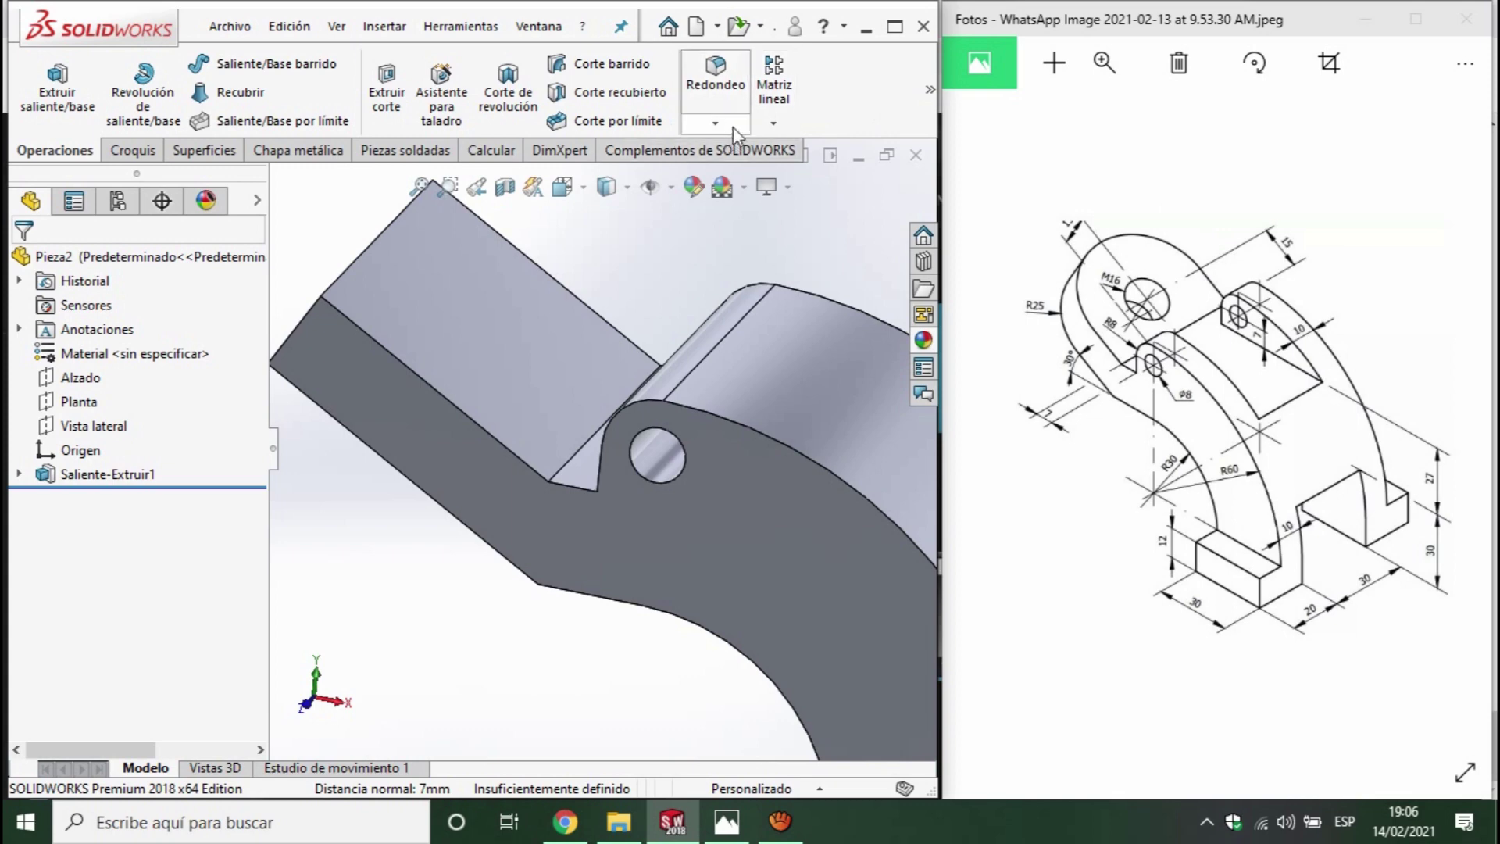
- Start a full round fillet with the large lower face as first side and the side wall as centre
{"action": "left_click", "coordinate": [715, 78]}
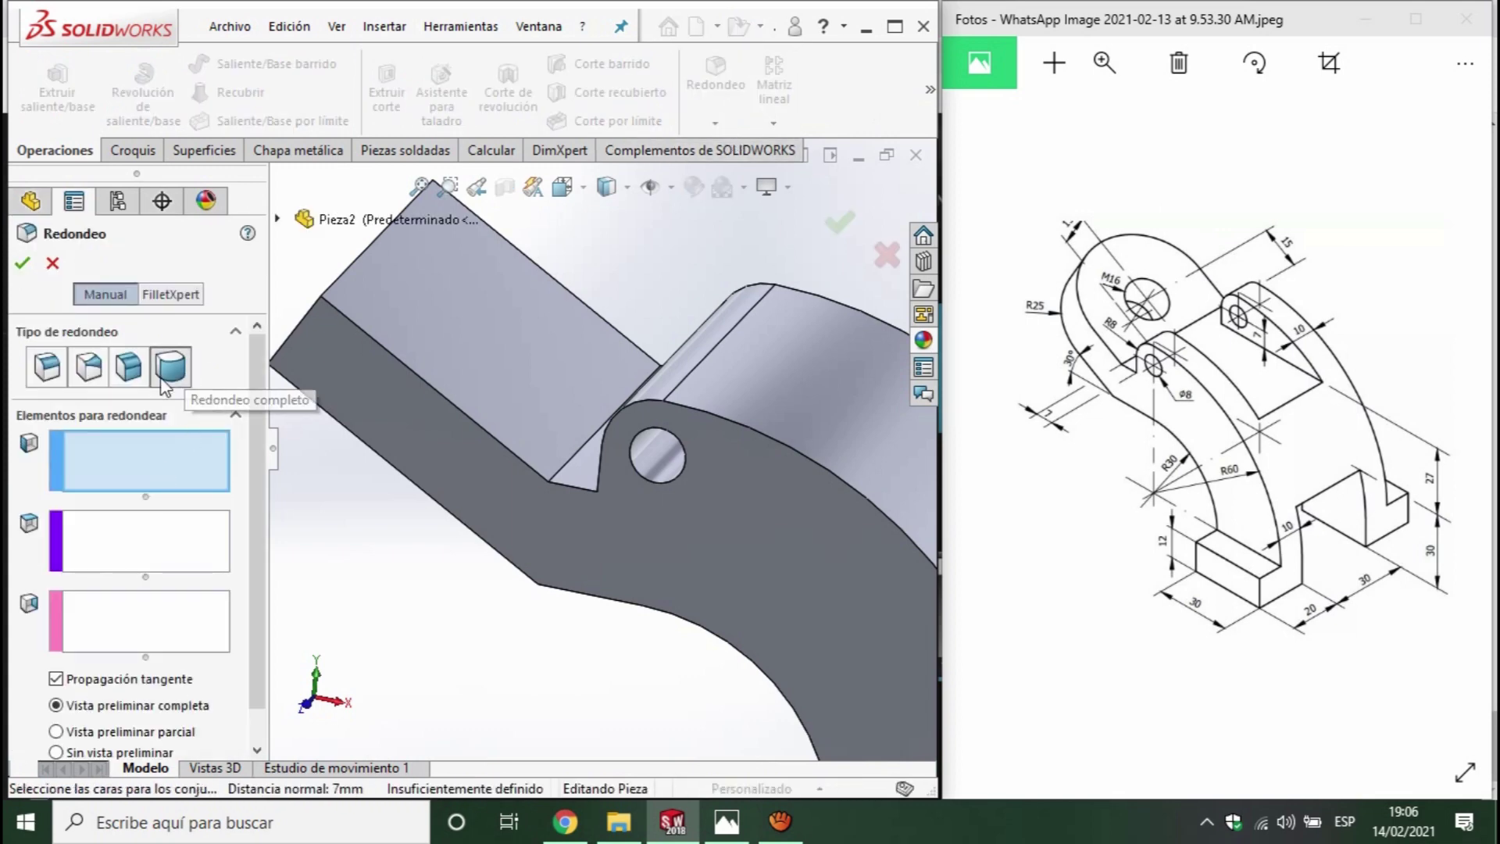
{"action": "left_click", "coordinate": [524, 453]}
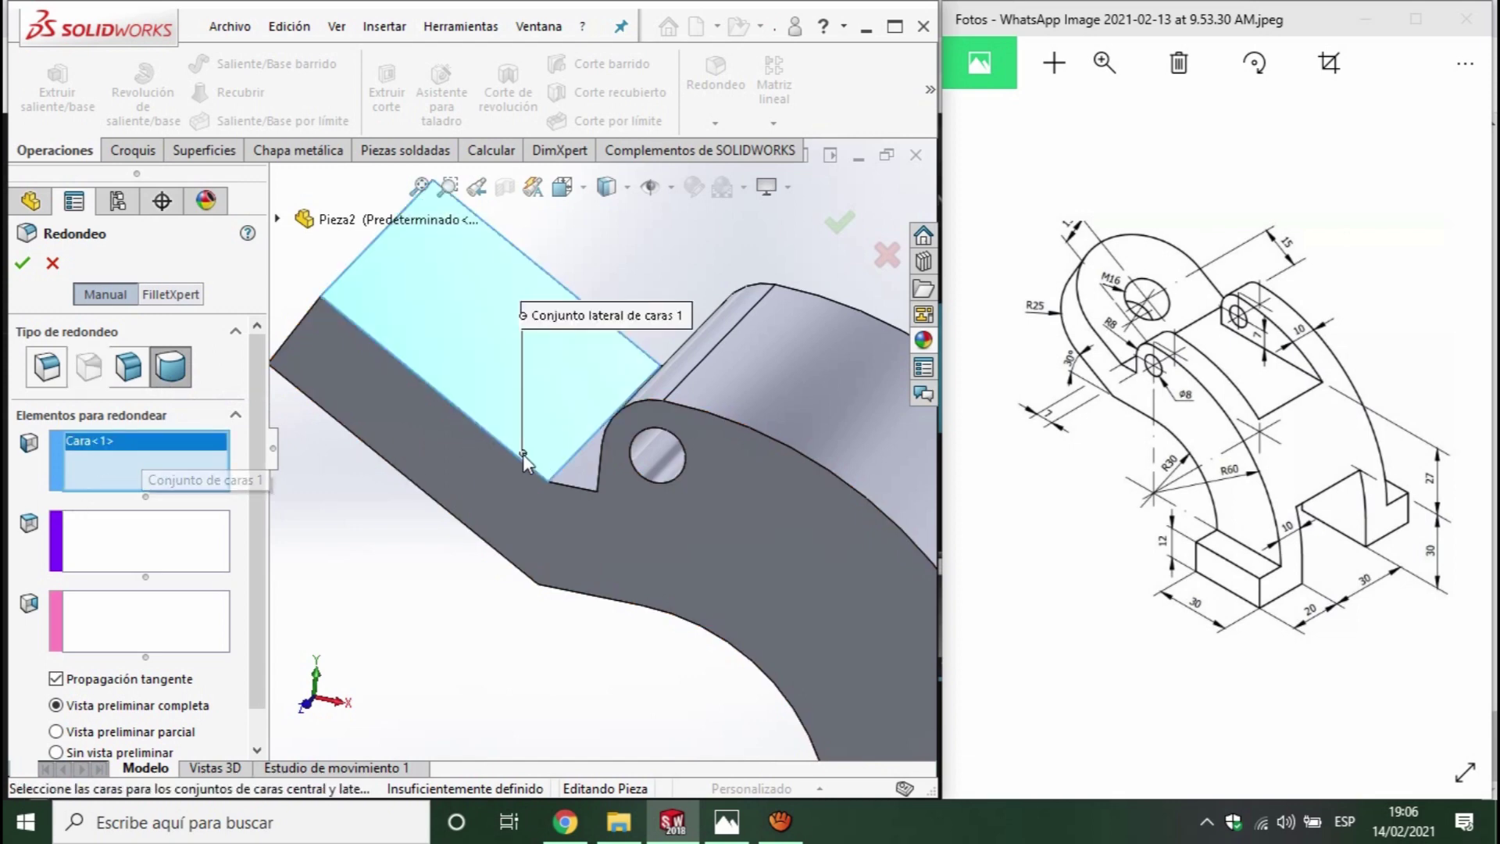
{"action": "right_click", "coordinate": [92, 442]}
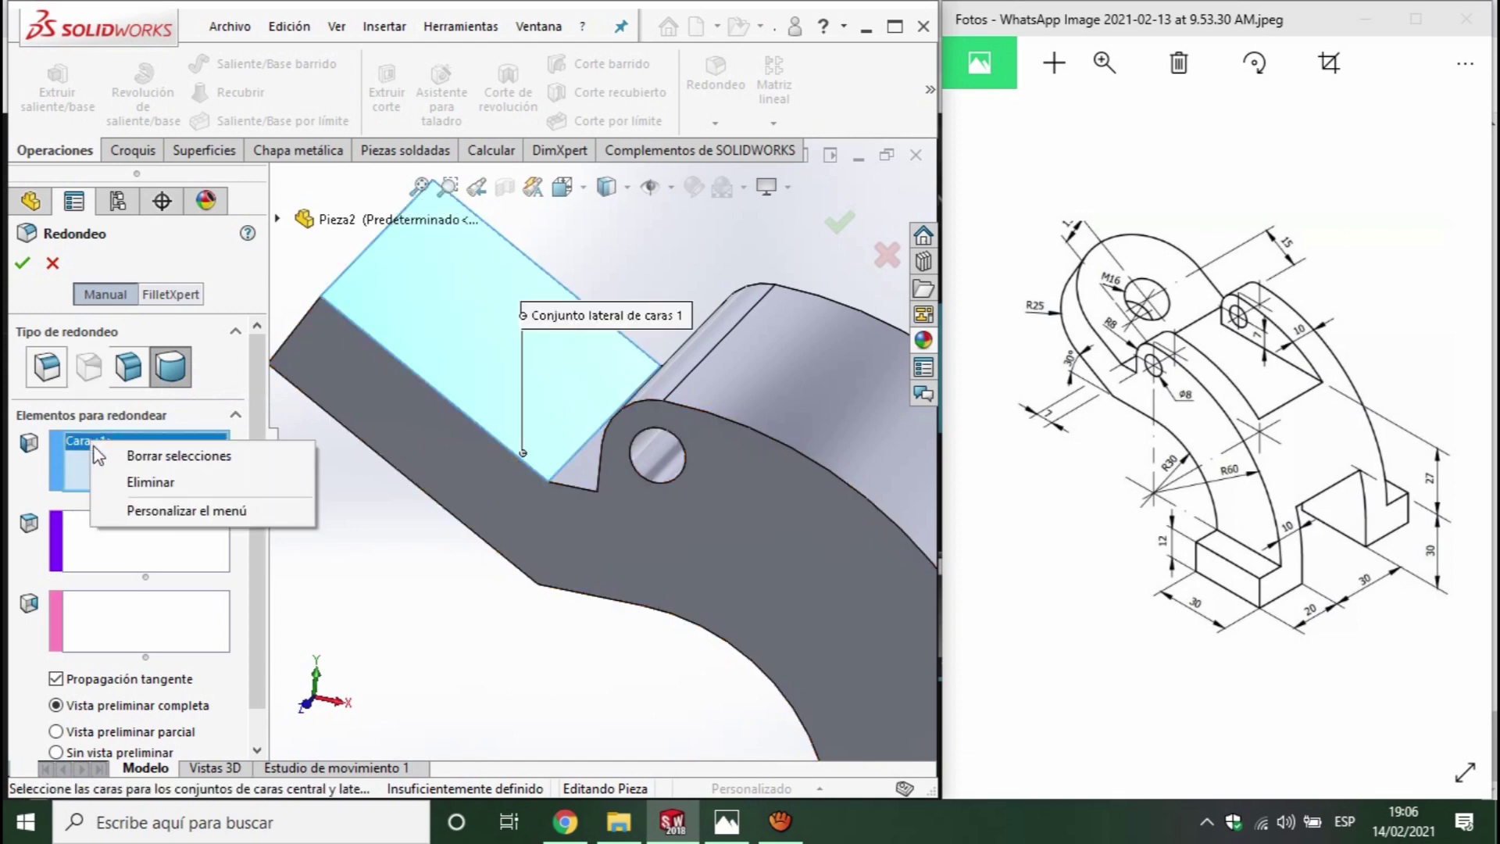
{"action": "left_click", "coordinate": [149, 483]}
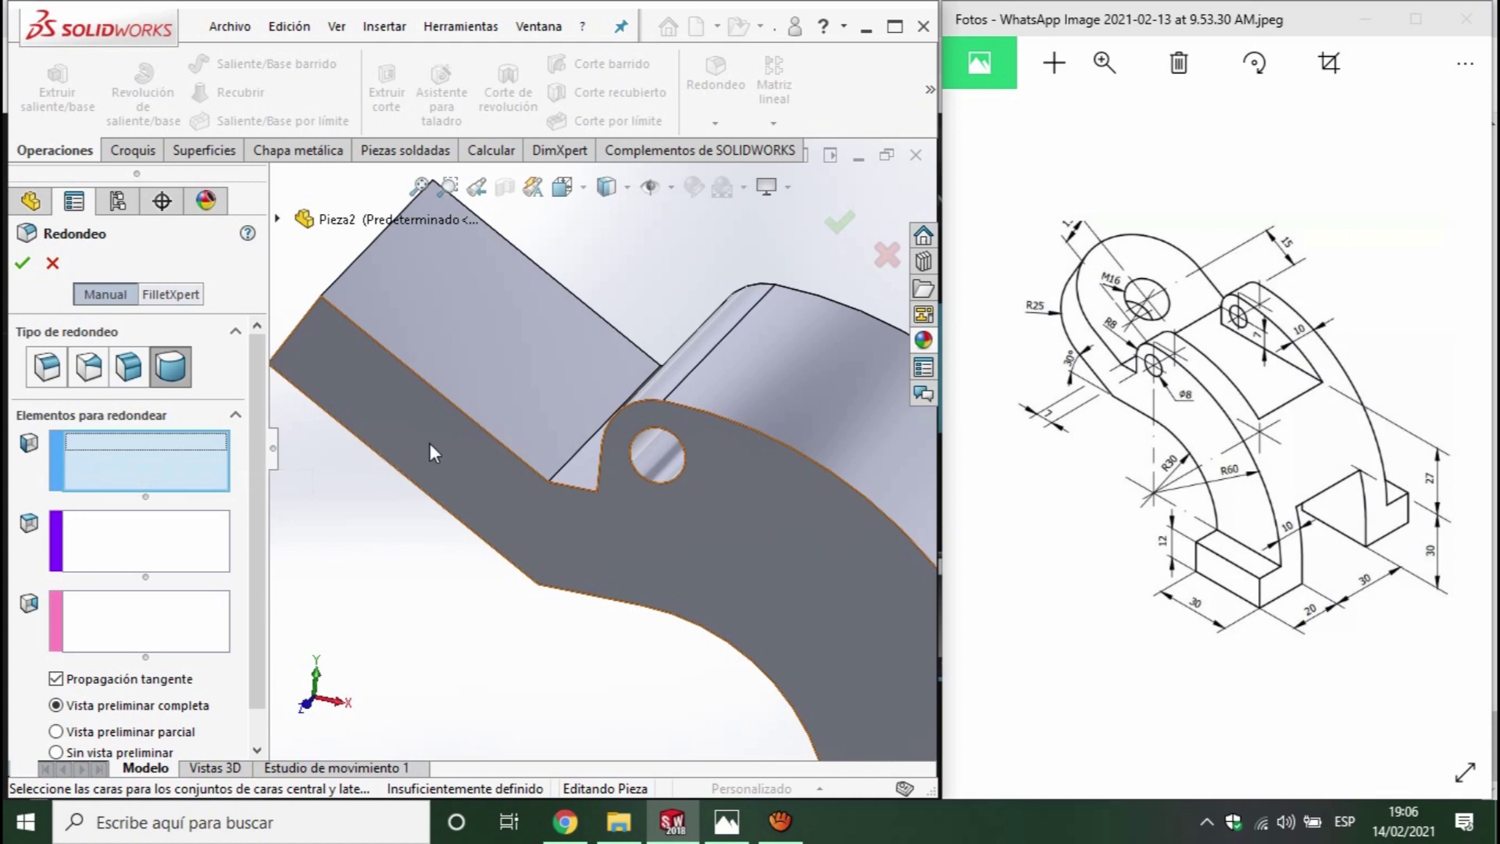
{"action": "left_click", "coordinate": [442, 433]}
{"action": "left_click", "coordinate": [125, 556]}
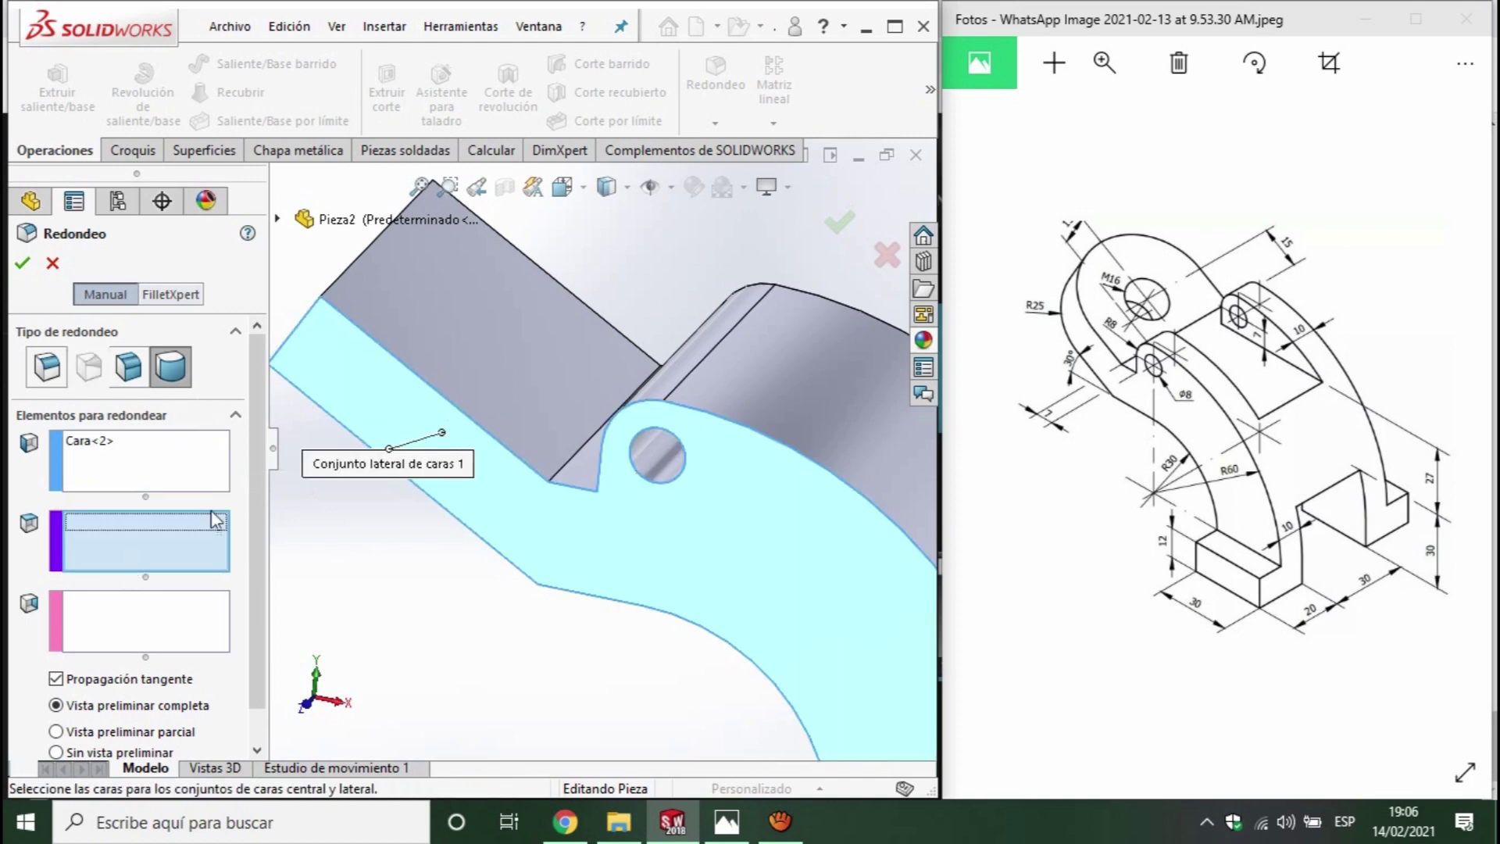
{"action": "middle_click_drag", "start_coordinate": [578, 438], "coordinate": [453, 485]}
{"action": "left_click", "coordinate": [422, 500]}
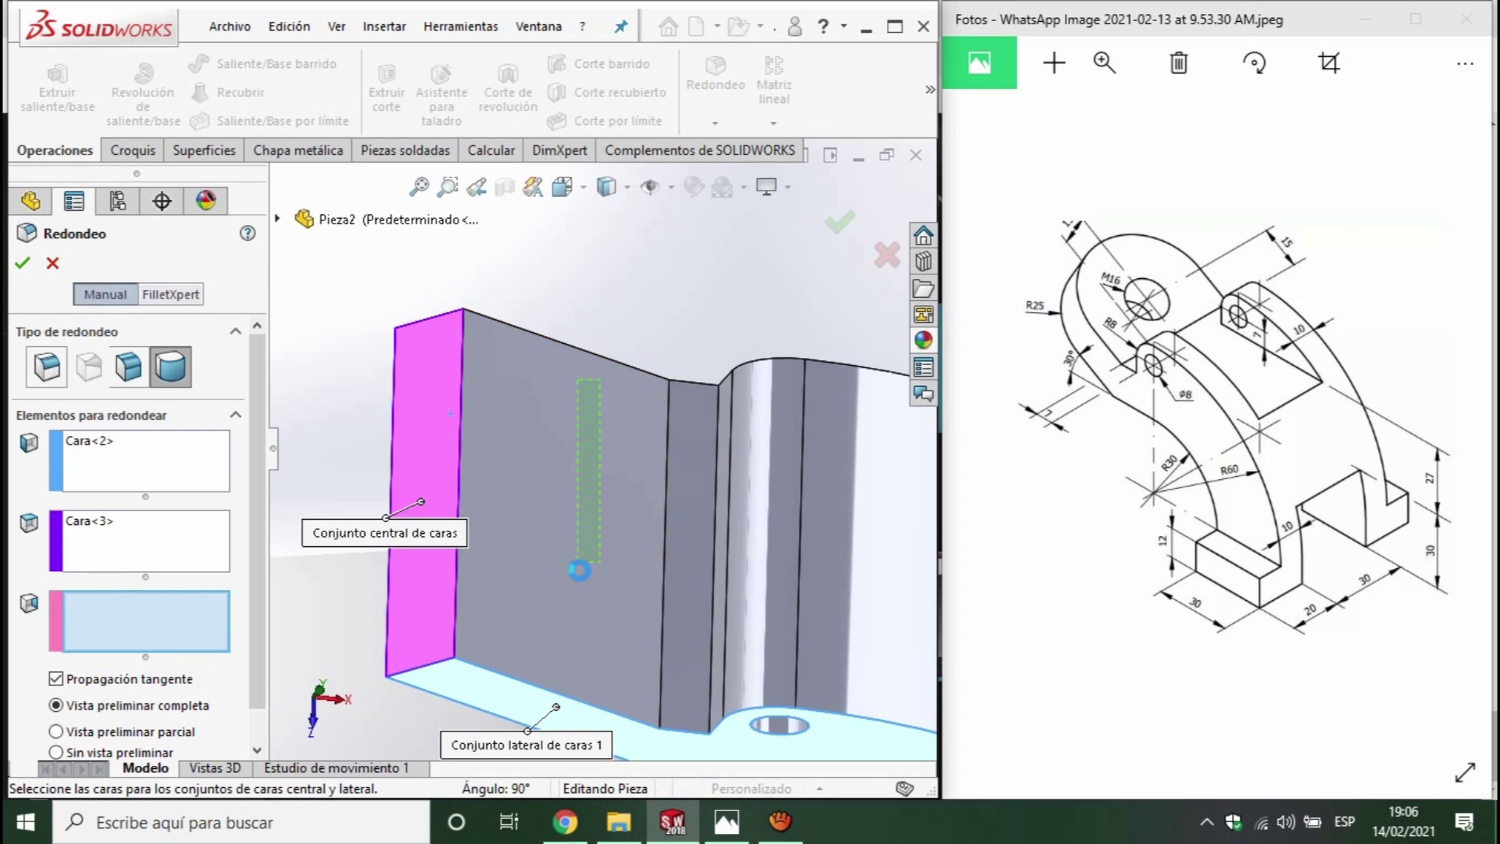
- Set the top face as second side face and accept the full round fillet Redondeo1
{"action": "left_click", "coordinate": [579, 570]}
{"action": "middle_click_drag", "start_coordinate": [579, 570], "coordinate": [610, 603]}
{"action": "right_click", "coordinate": [66, 617]}
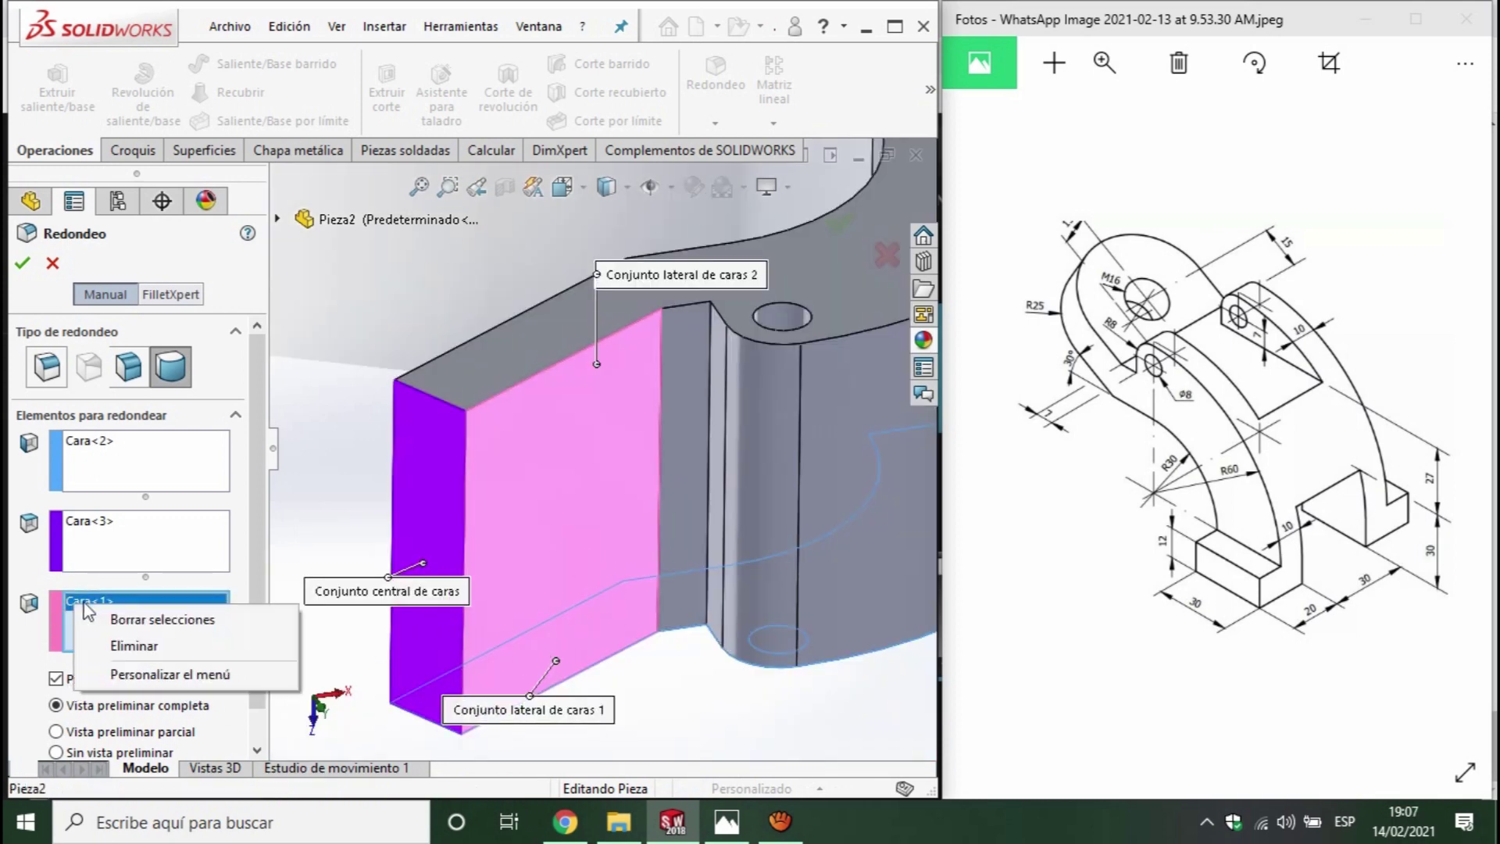
{"action": "left_click", "coordinate": [118, 647]}
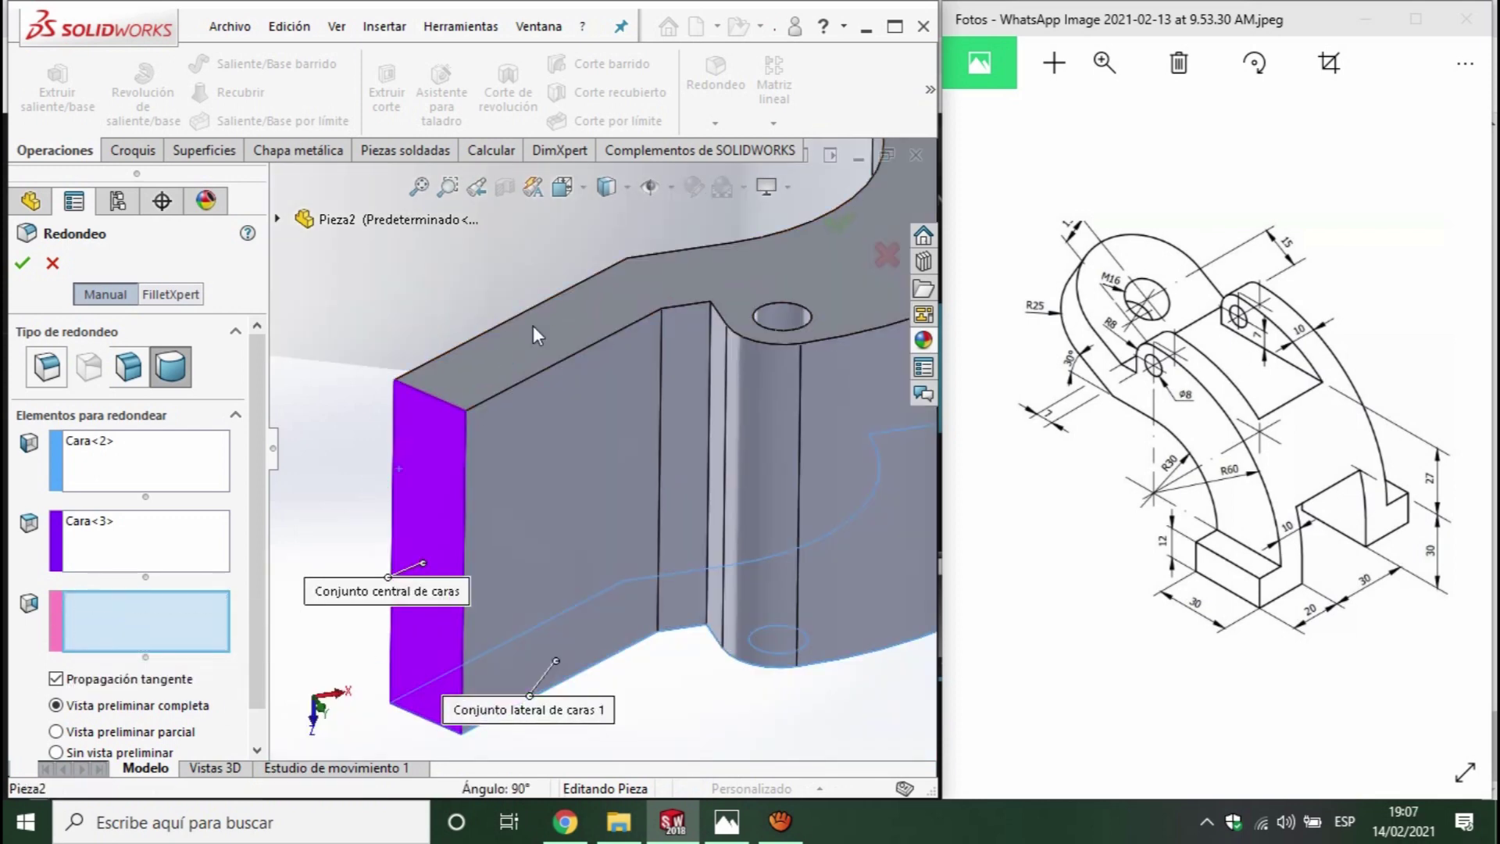
{"action": "left_click", "coordinate": [536, 336]}
{"action": "left_click", "coordinate": [24, 264]}
{"action": "mouse_move", "coordinate": [523, 506]}
{"action": "middle_mouse_down"}
{"action": "mouse_move", "coordinate": [697, 603]}
{"action": "mouse_move", "coordinate": [519, 178]}
{"action": "mouse_move", "coordinate": [495, 378]}
{"action": "mouse_move", "coordinate": [519, 391]}
{"action": "middle_mouse_up"}
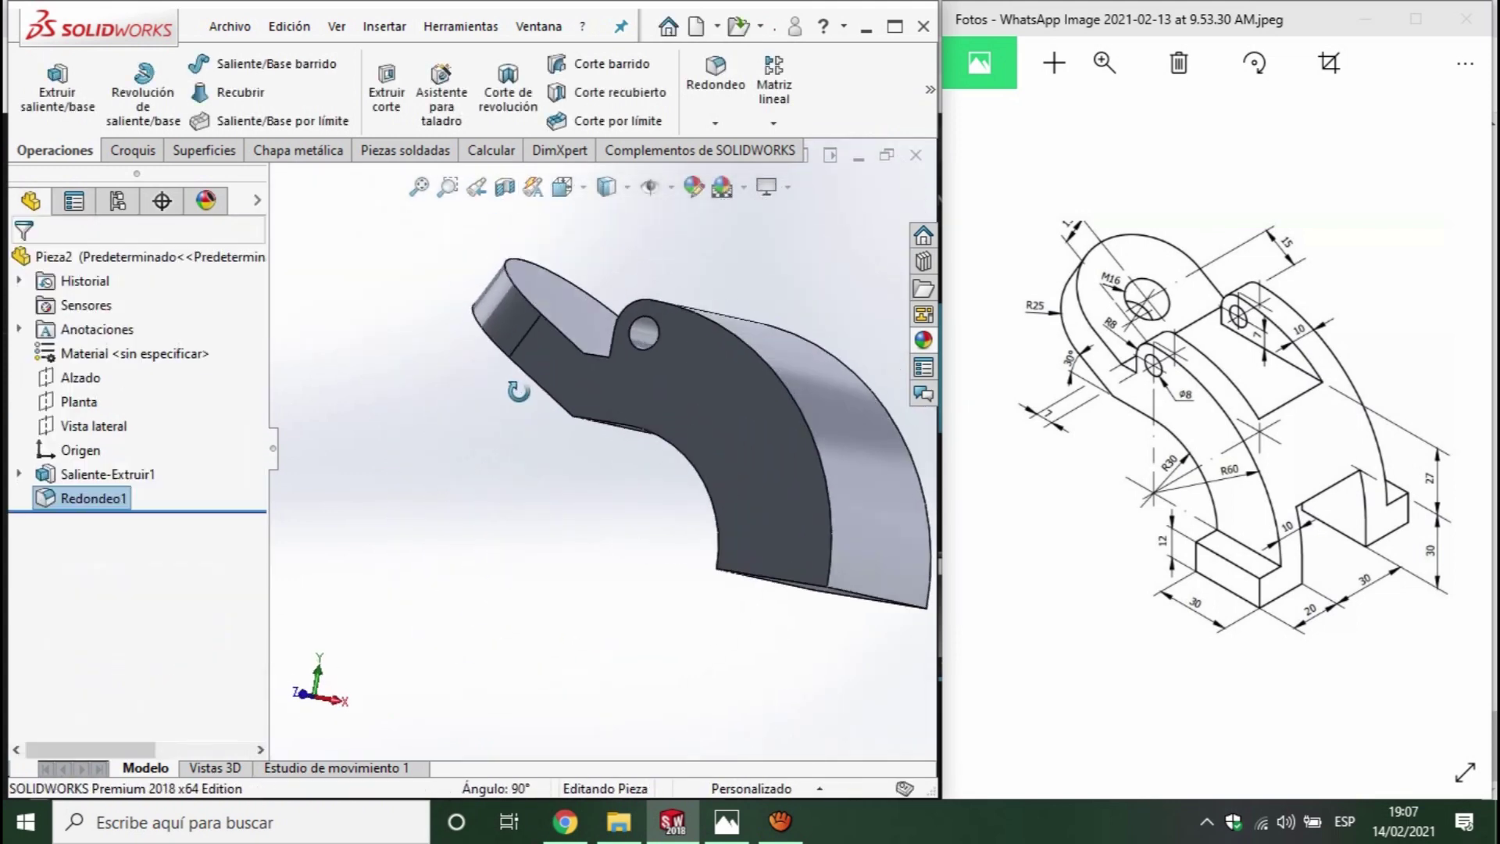
{"action": "scroll", "coordinate": [663, 462], "scroll_direction": "down", "scroll_amount": 5}
- Create Plano1 offset 25 mm from the flat side face, flipped toward the part's inside
{"action": "scroll", "coordinate": [663, 462], "scroll_direction": "up", "scroll_amount": 5}
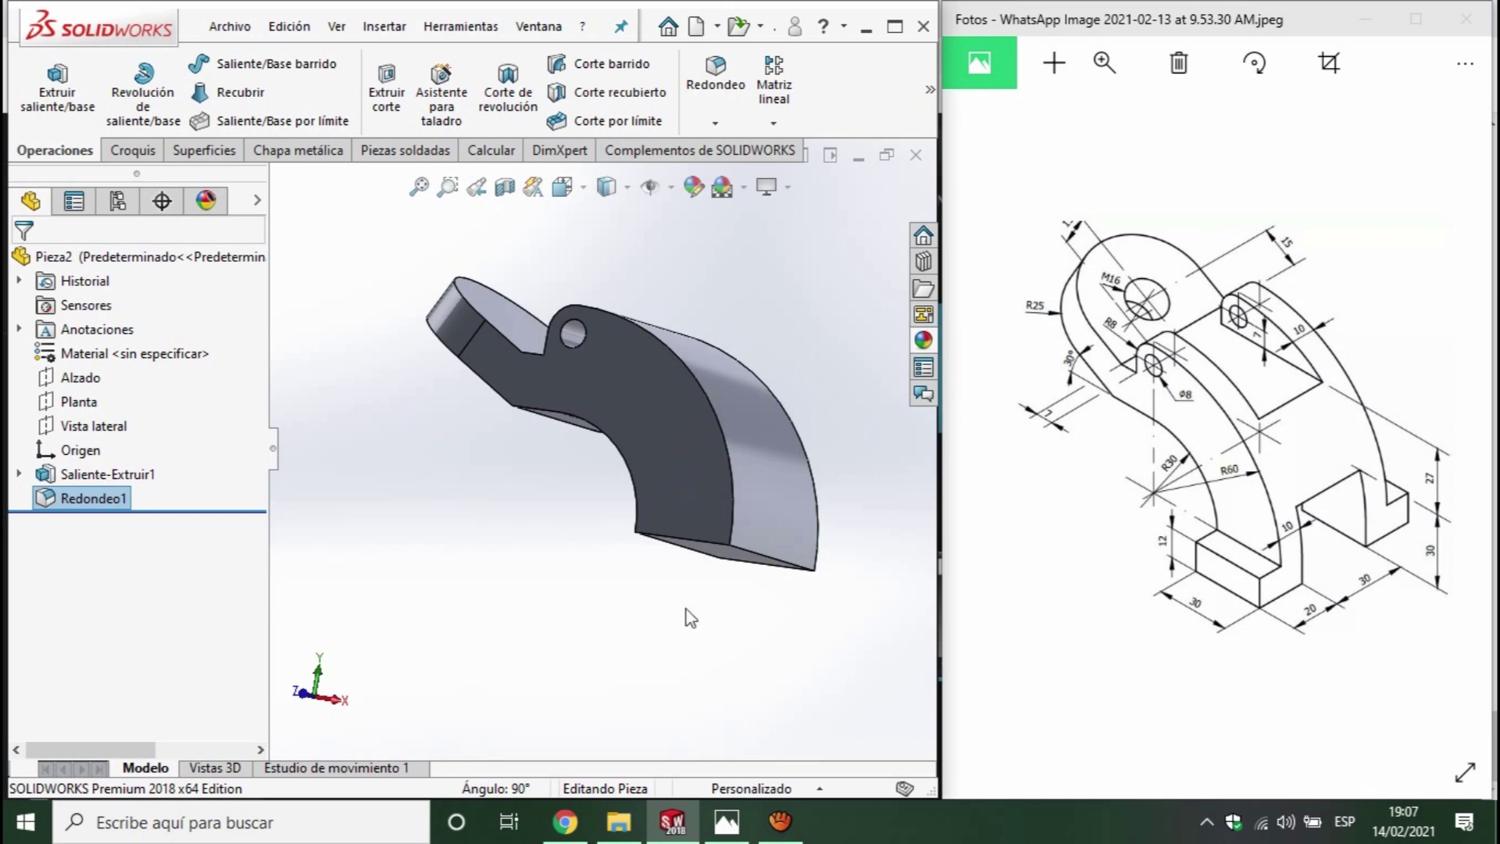
{"action": "middle_click_drag", "start_coordinate": [766, 564], "coordinate": [828, 582]}
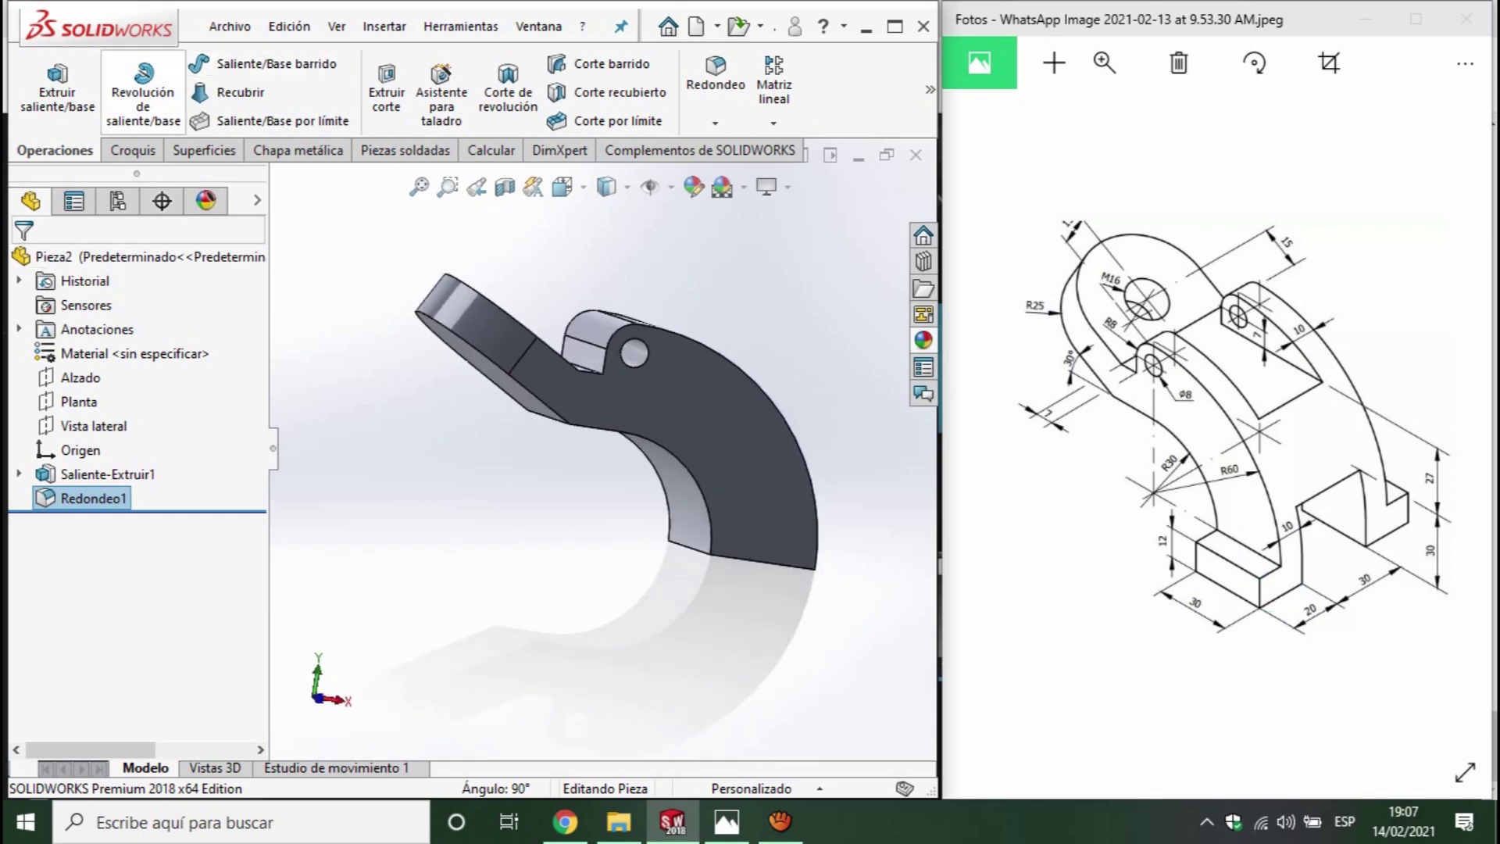
{"action": "left_click", "coordinate": [134, 151]}
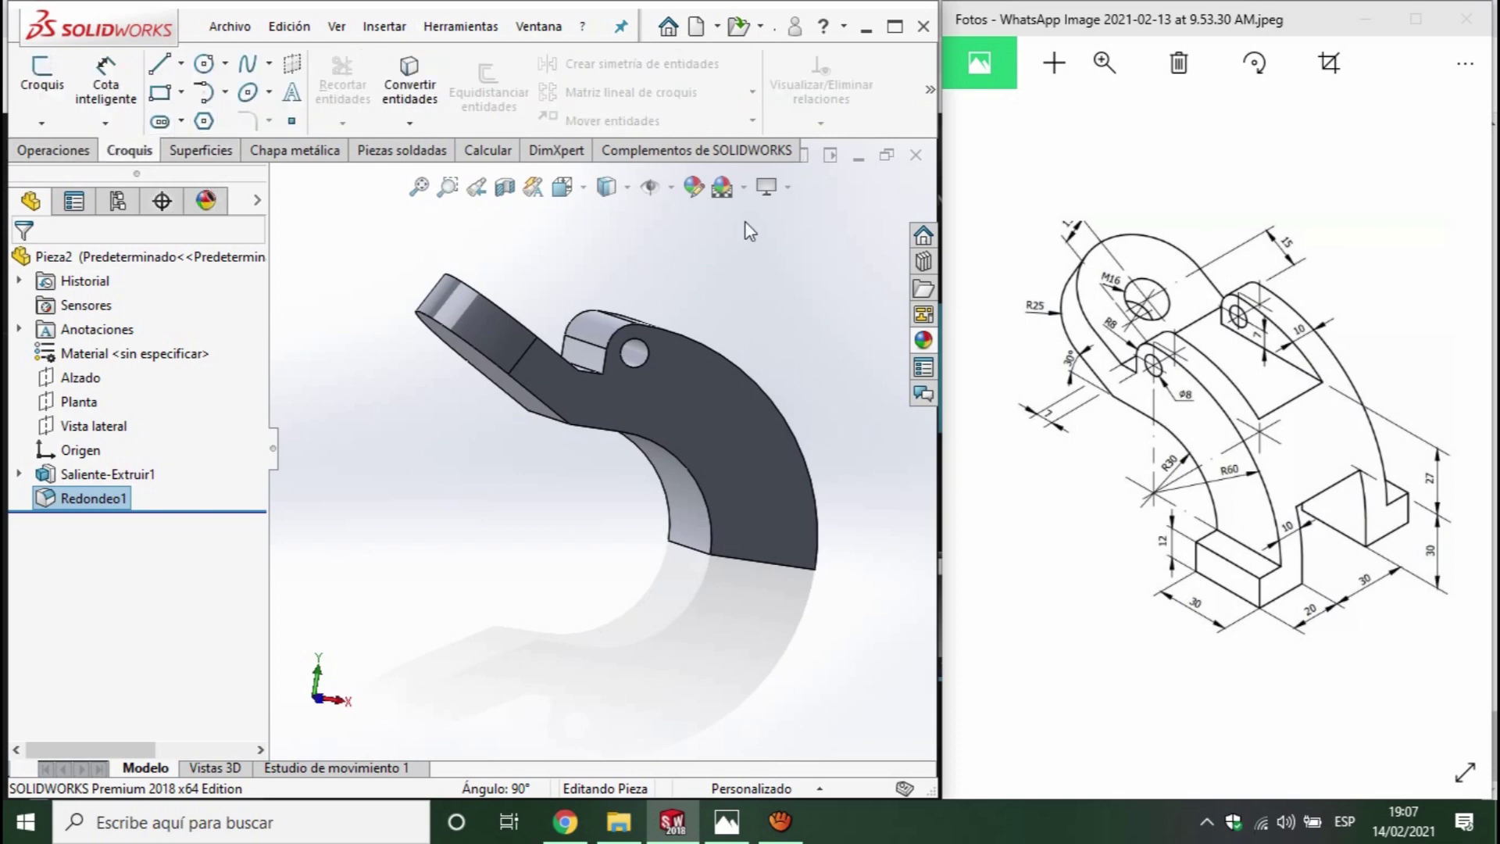
{"action": "left_click", "coordinate": [54, 150]}
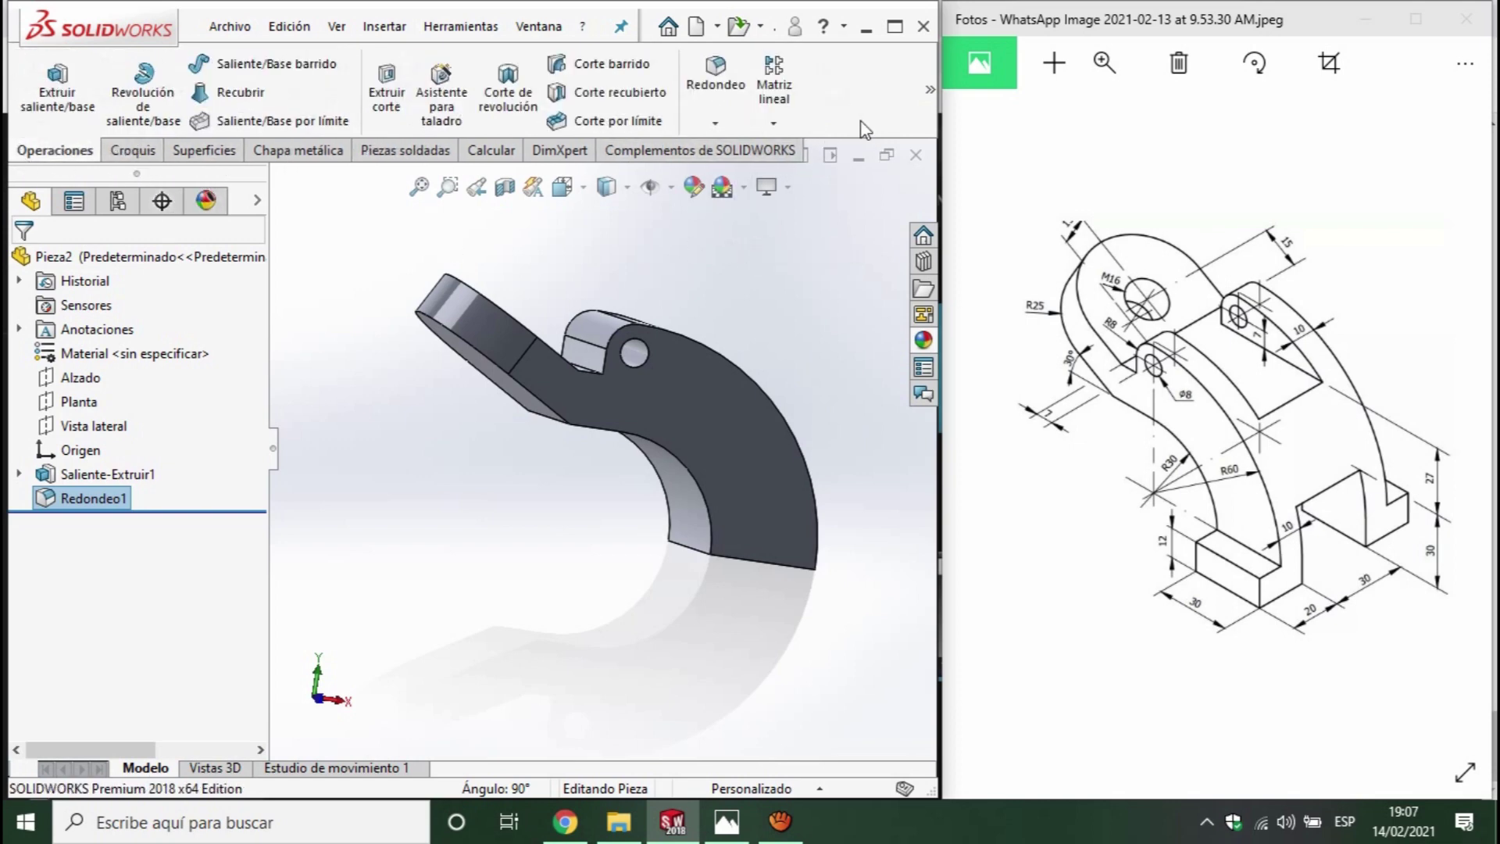
{"action": "left_click", "coordinate": [931, 91]}
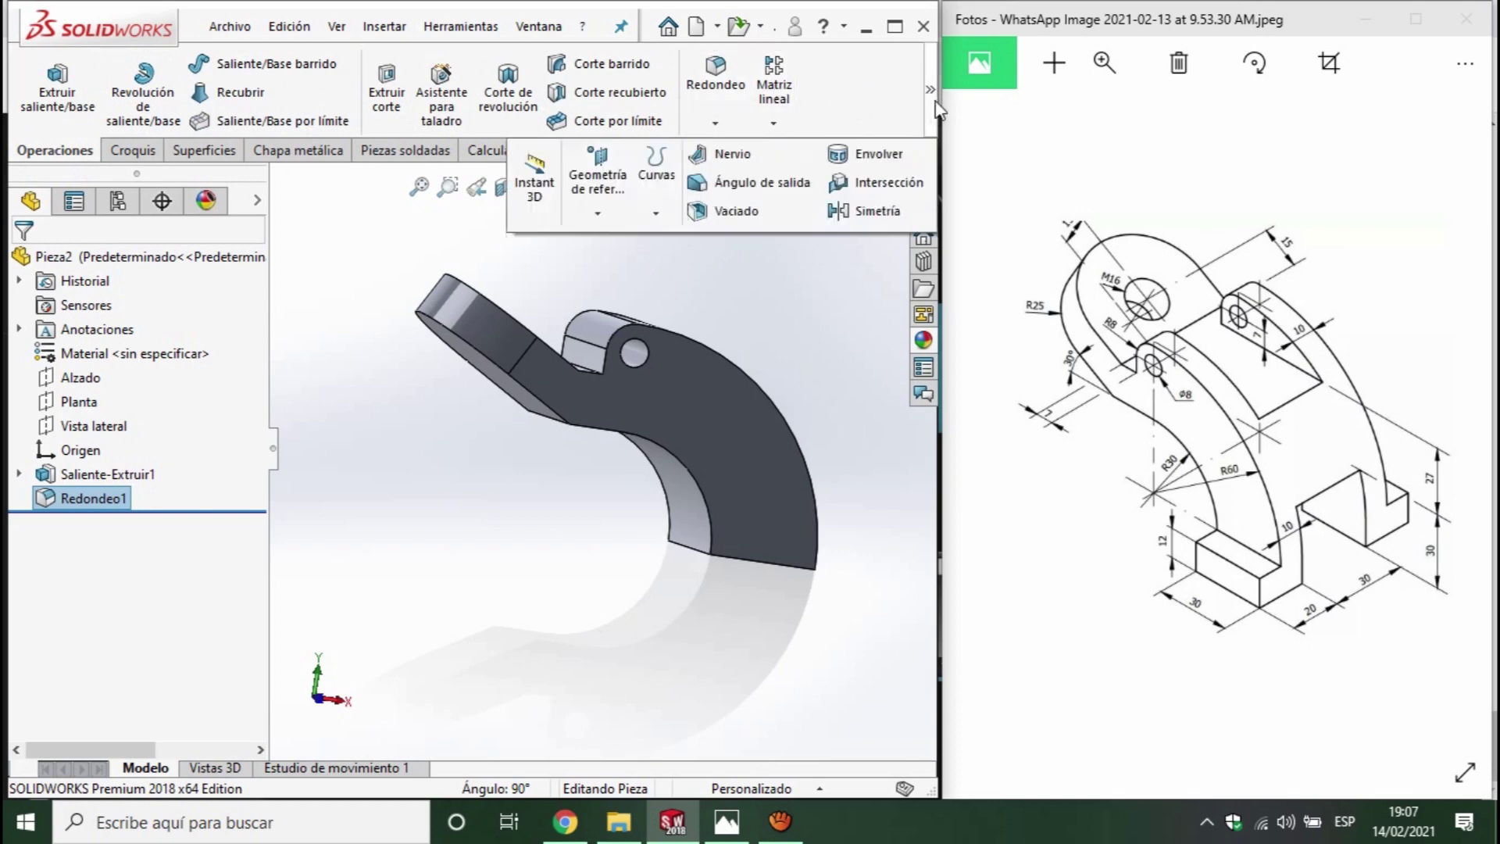
{"action": "left_click", "coordinate": [601, 210]}
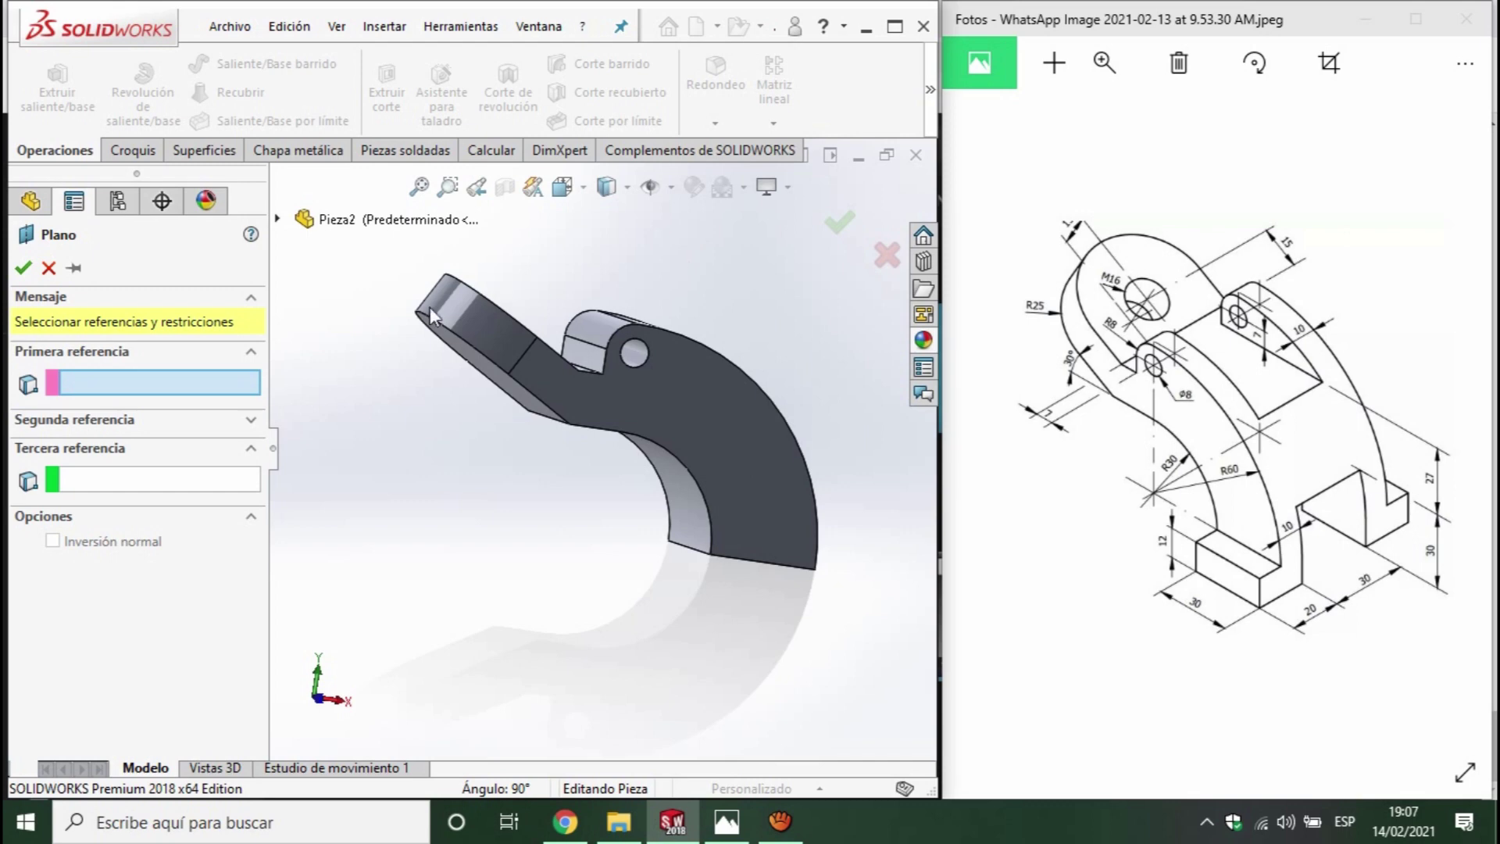
{"action": "left_click", "coordinate": [719, 416]}
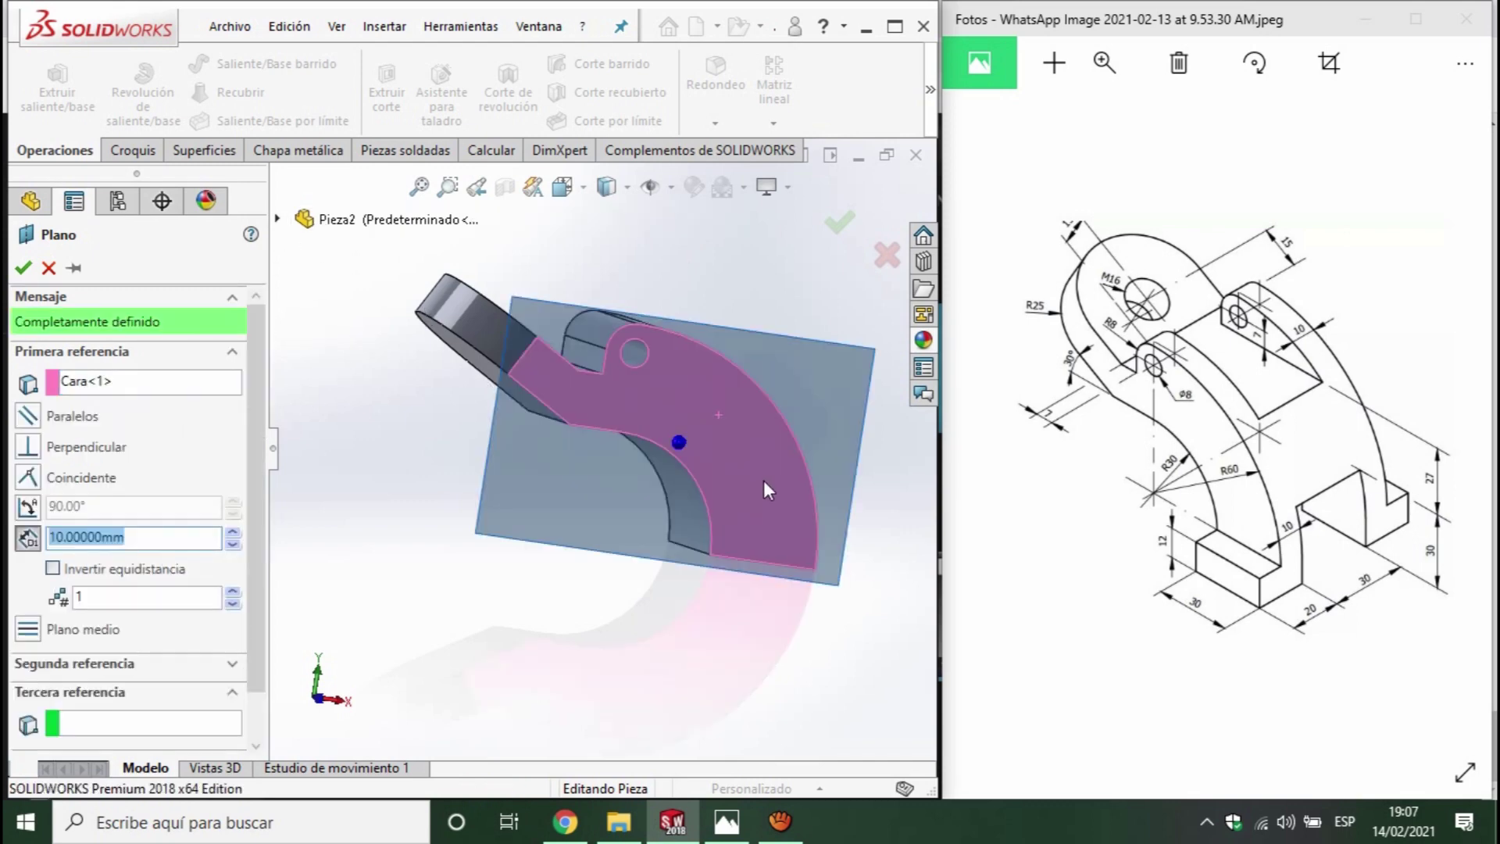
{"action": "middle_click_drag", "start_coordinate": [762, 480], "coordinate": [698, 580]}
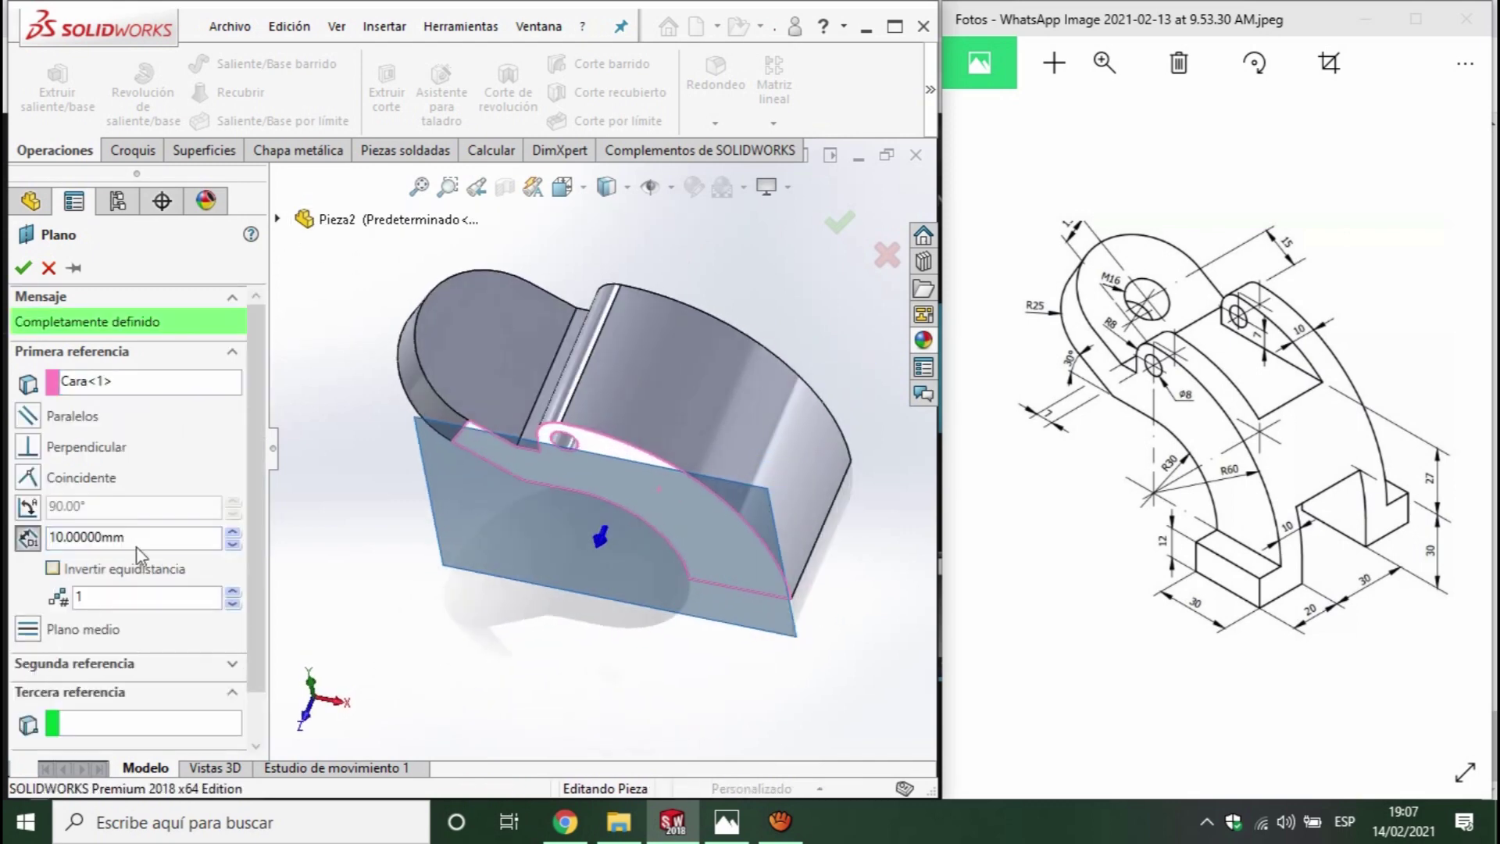
{"action": "double_click", "coordinate": [168, 538]}
{"action": "type", "text": "25"}
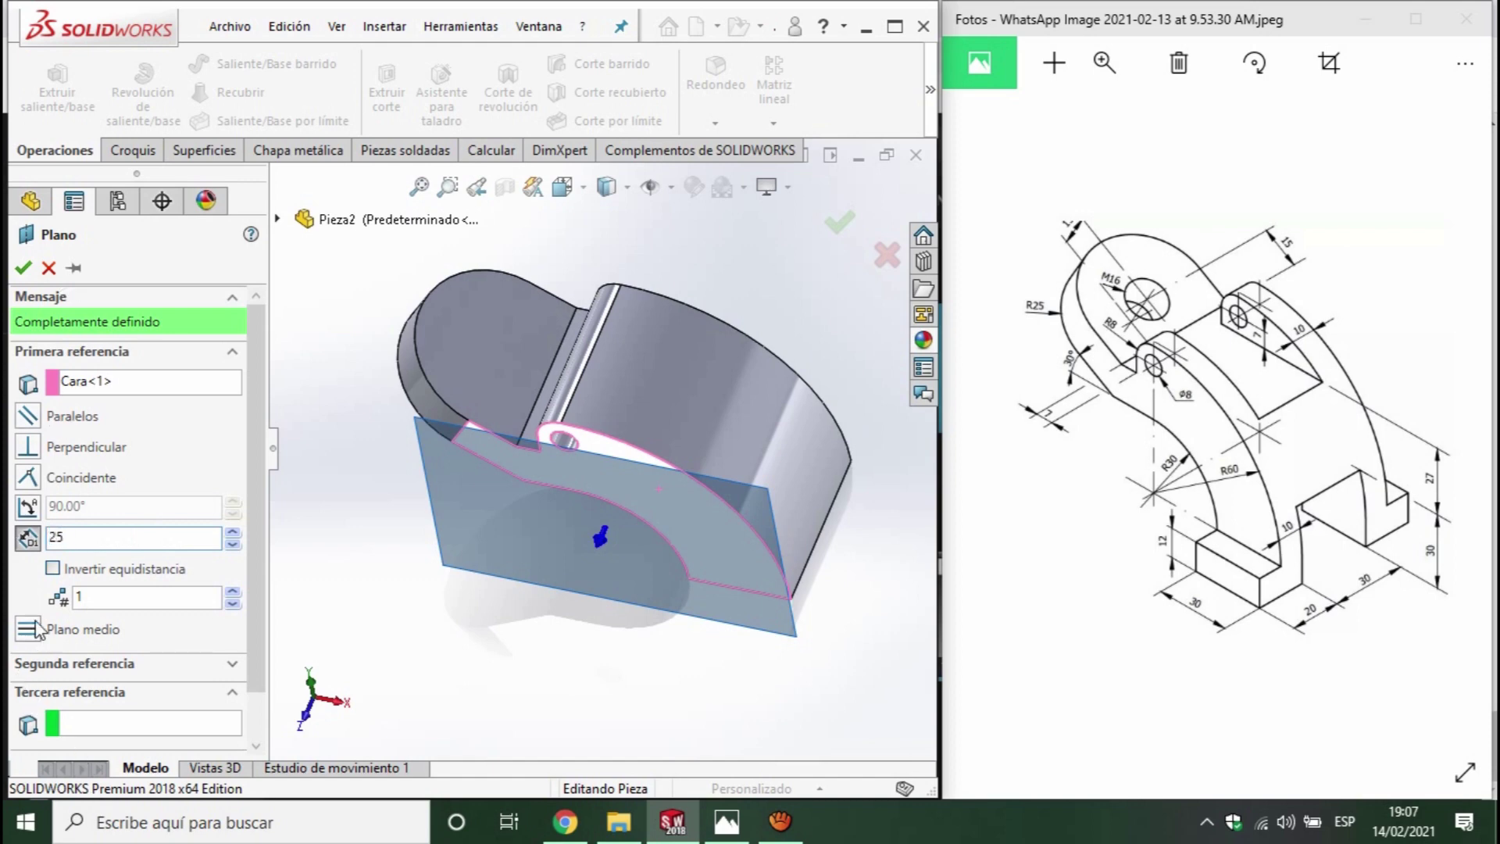
{"action": "left_click", "coordinate": [53, 569]}
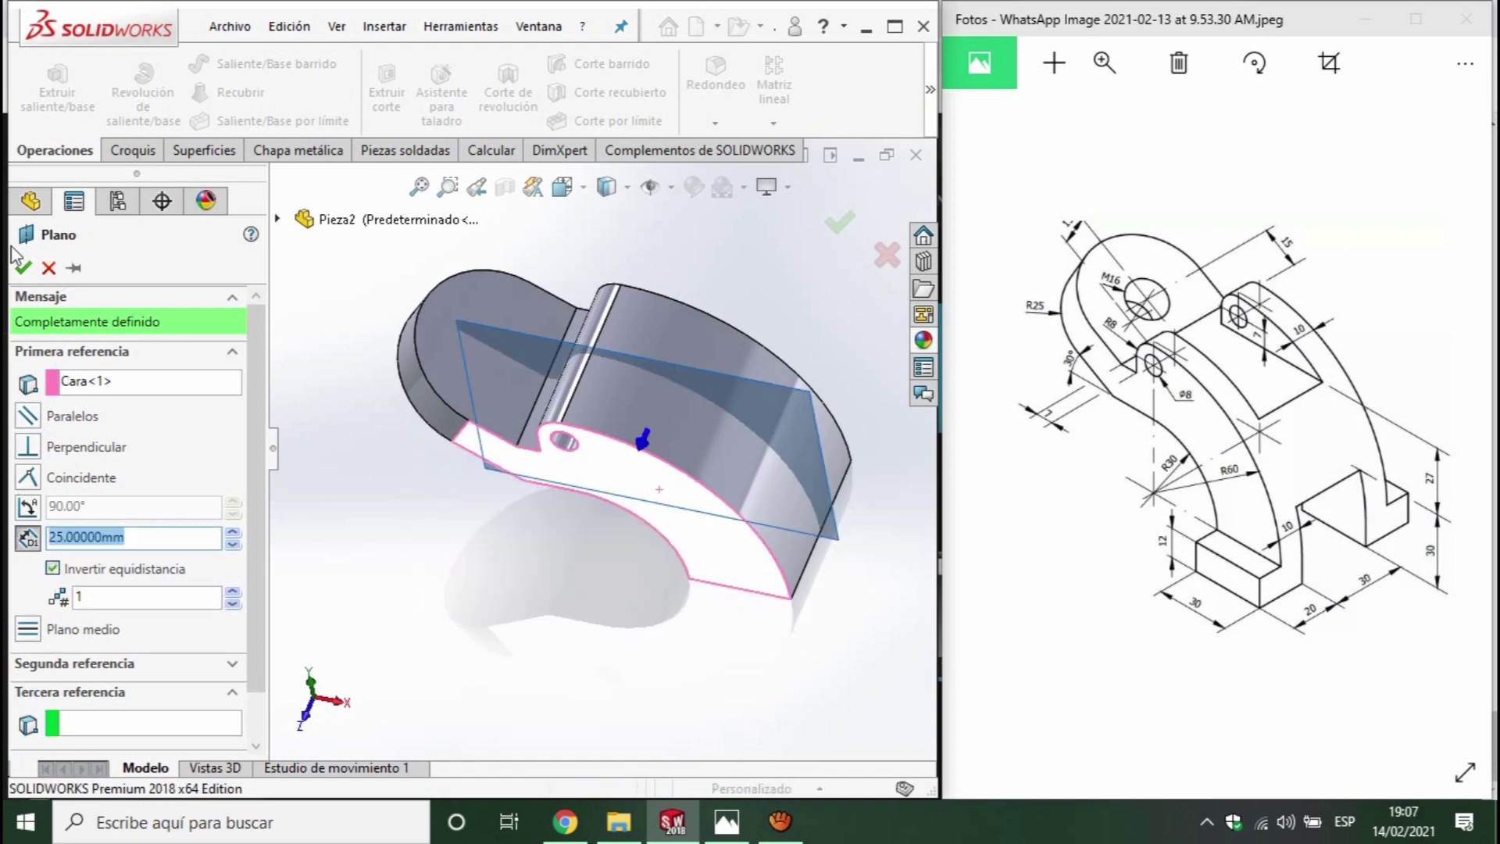
{"action": "left_click", "coordinate": [23, 267]}
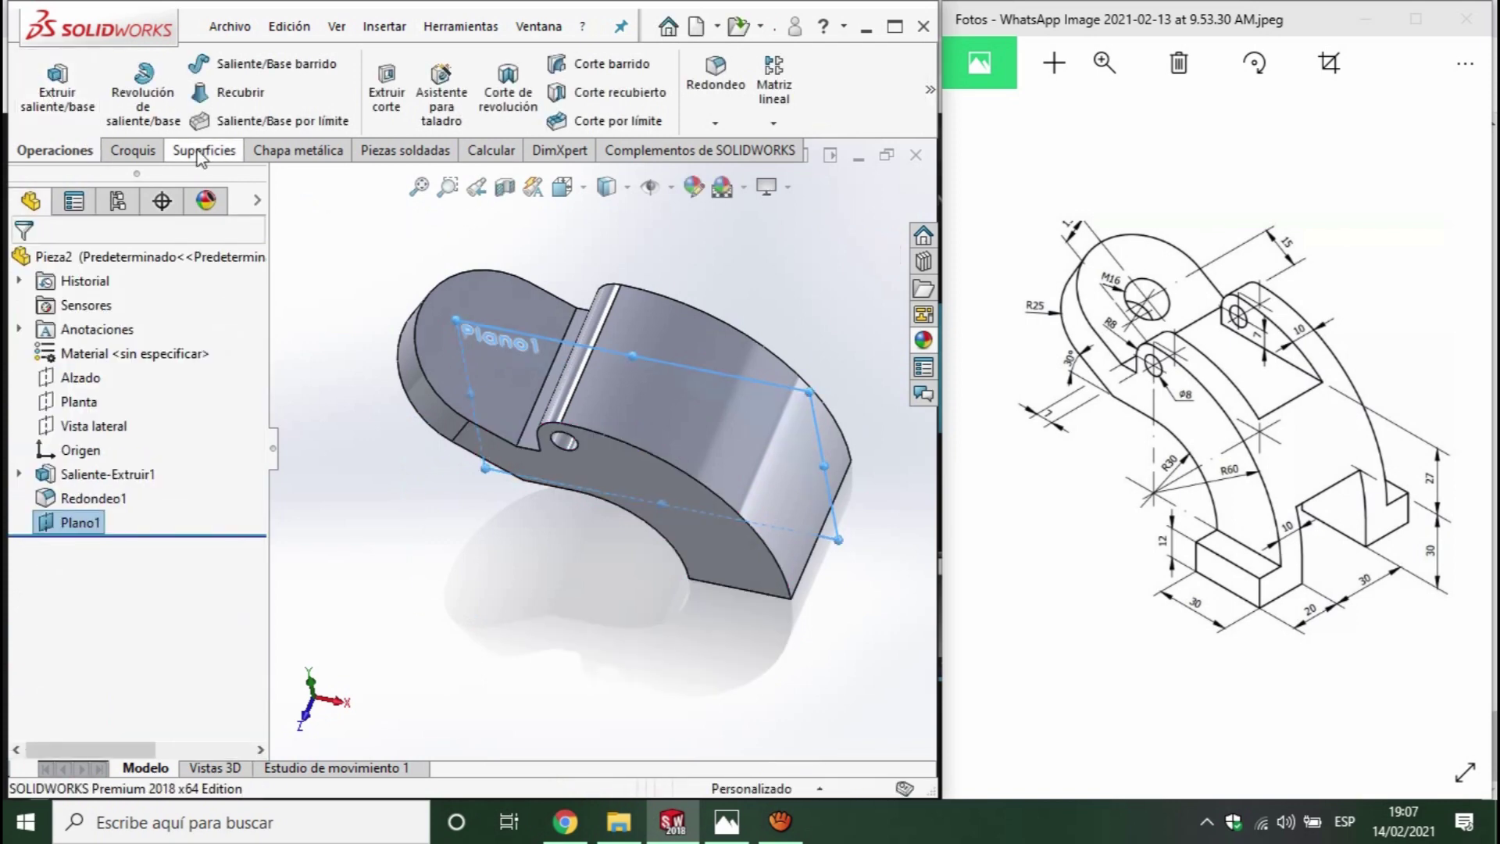
{"action": "left_click", "coordinate": [130, 150]}
- Sketch two origin-centred circles on Plano1 reaching the inner and outer arc end points
{"action": "left_click", "coordinate": [42, 86]}
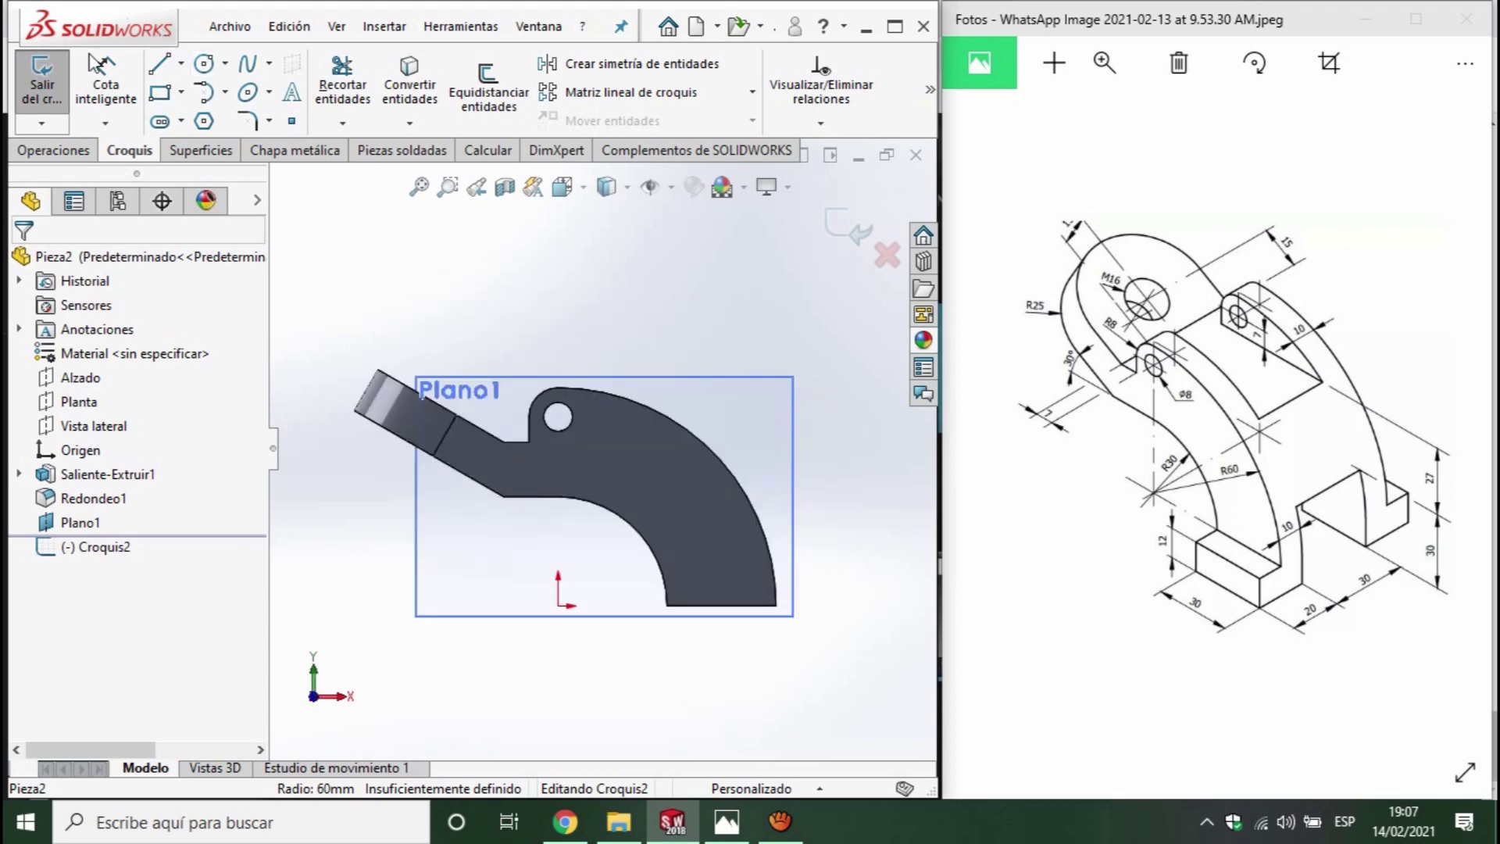
{"action": "left_click", "coordinate": [204, 64]}
{"action": "left_click", "coordinate": [558, 605]}
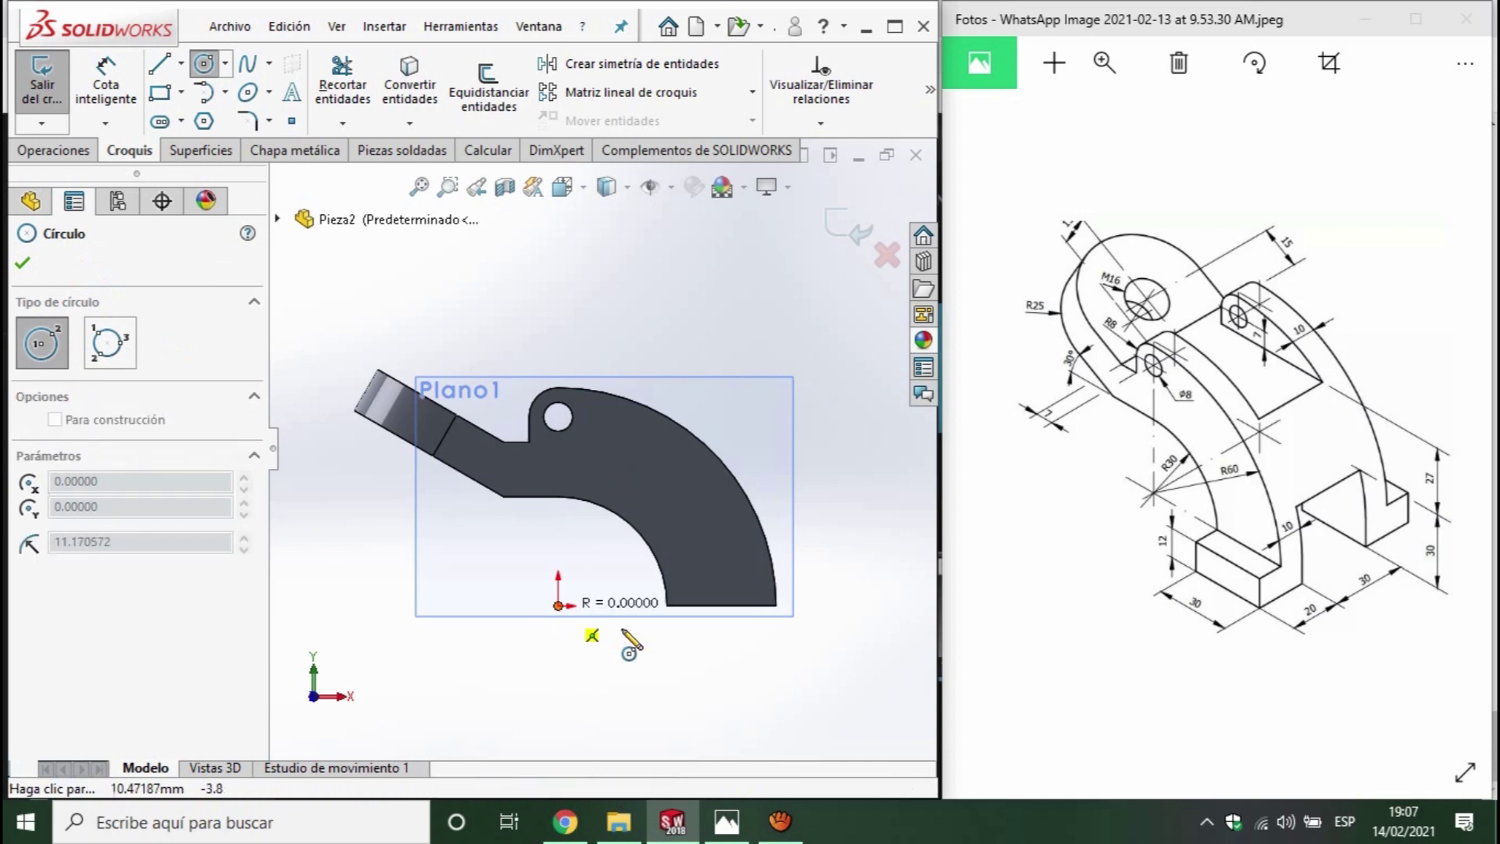
{"action": "left_click", "coordinate": [666, 605]}
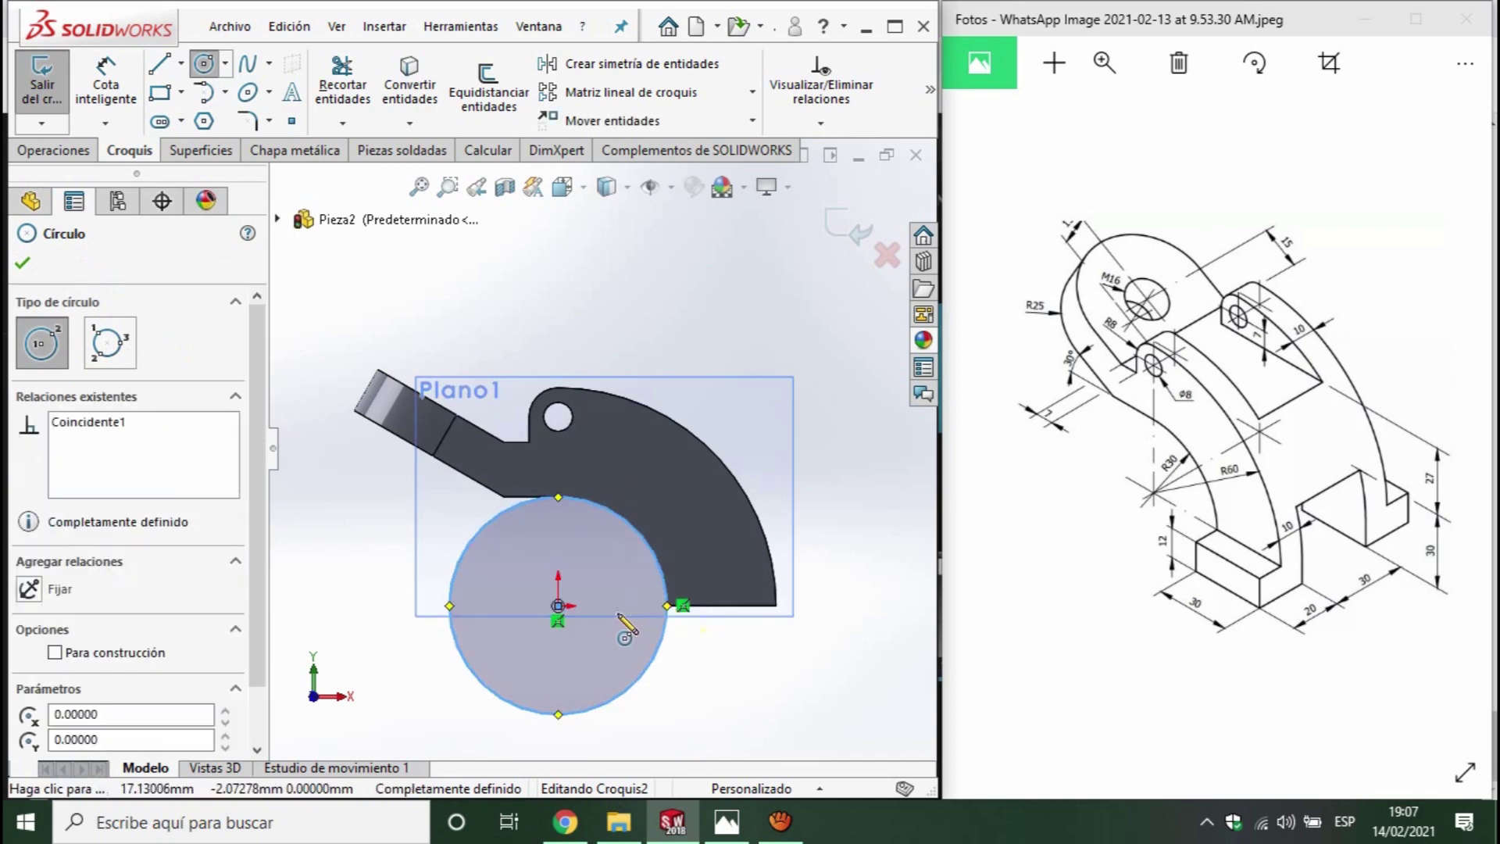
{"action": "left_click", "coordinate": [558, 606]}
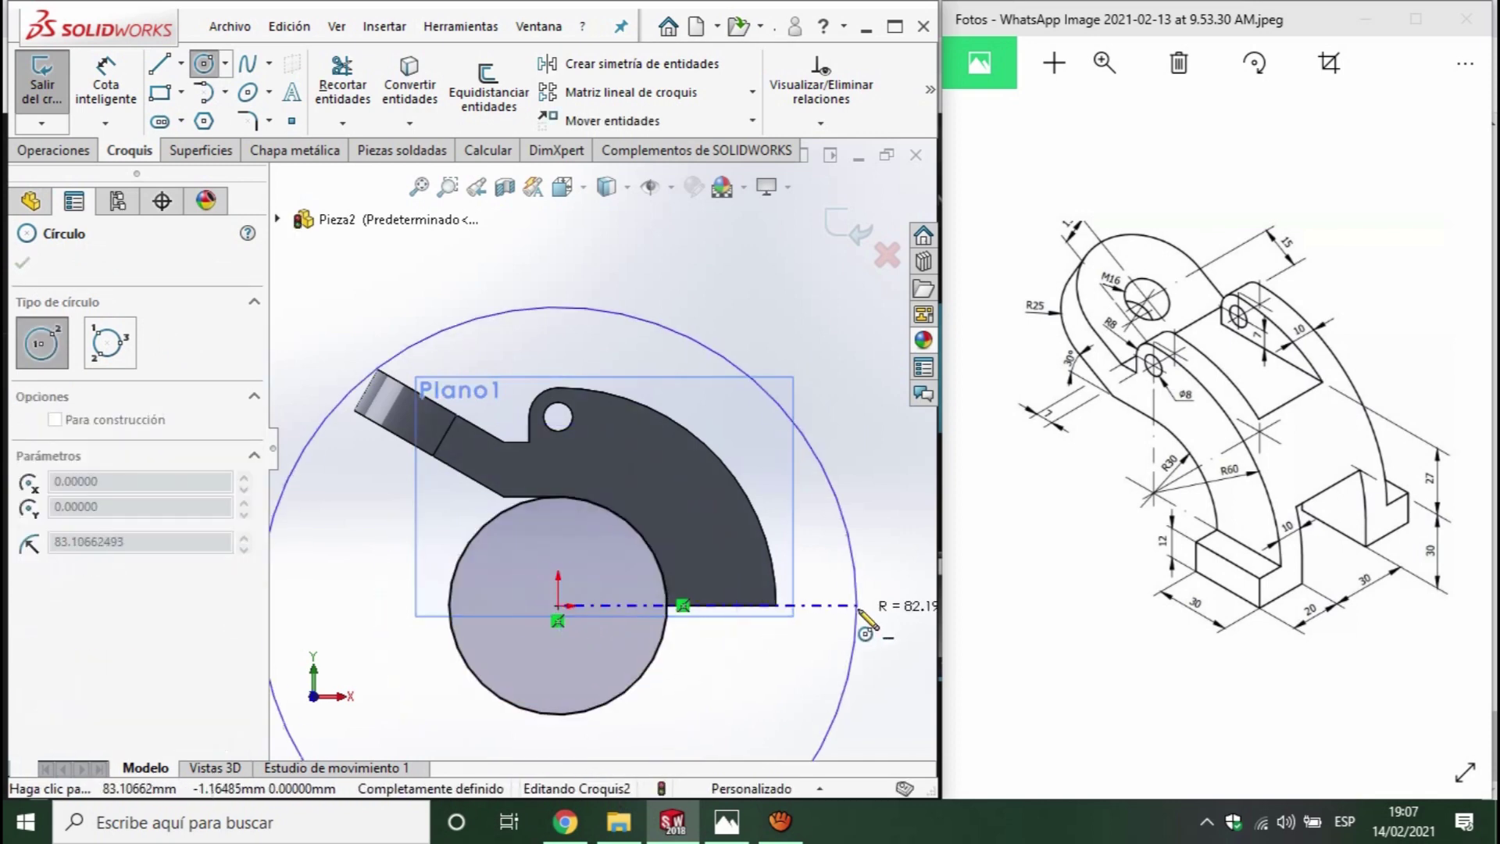
{"action": "left_click", "coordinate": [776, 606]}
{"action": "key", "text": "Escape"}
{"action": "scroll", "coordinate": [789, 661], "scroll_direction": "down", "scroll_amount": 2}
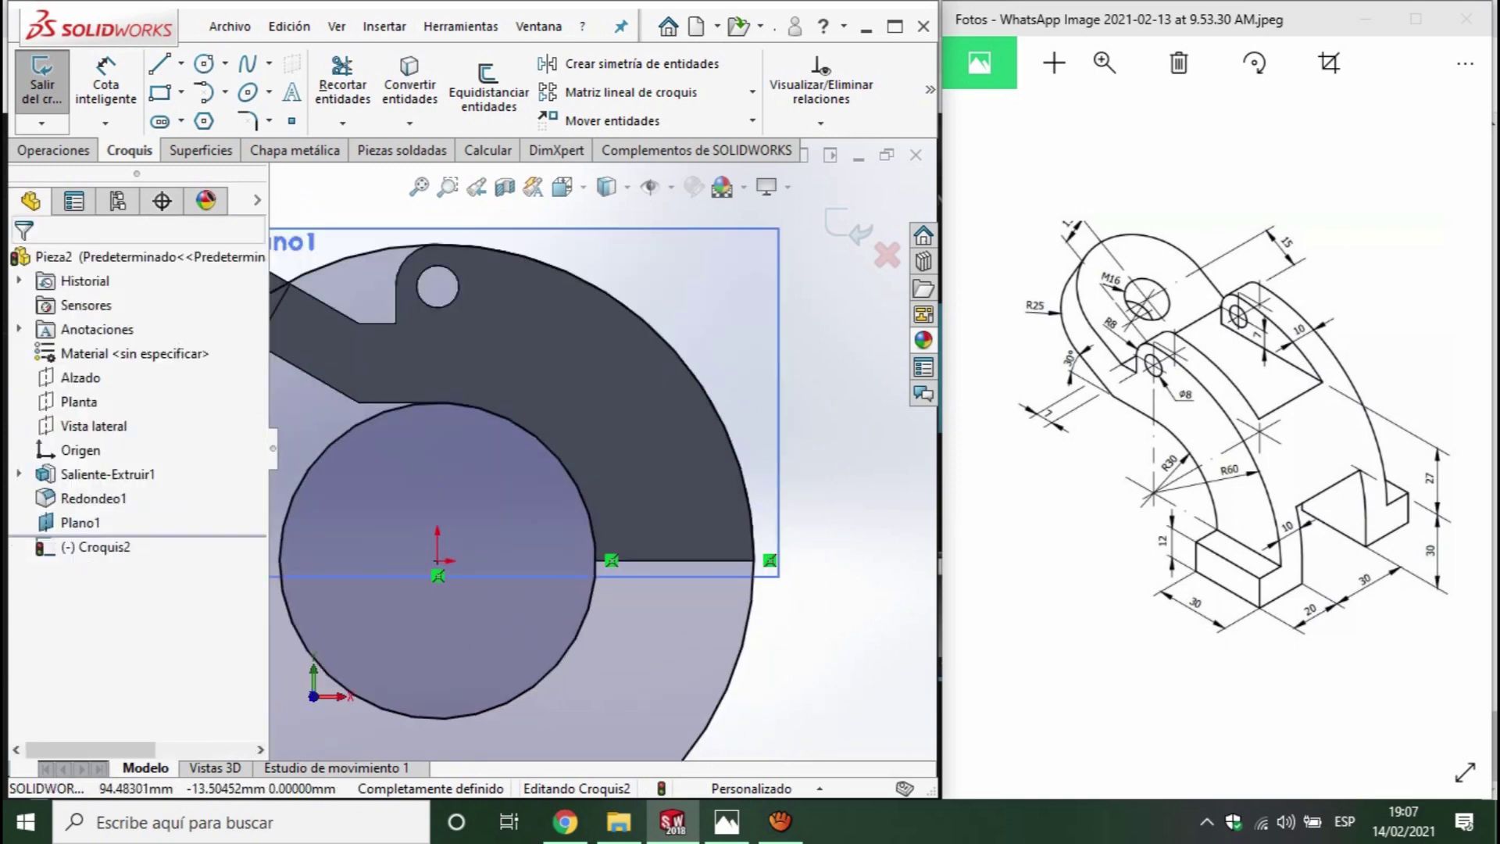
- Draw a vertical line down from the inner circle and dimension it 12 mm
{"action": "left_click", "coordinate": [180, 65]}
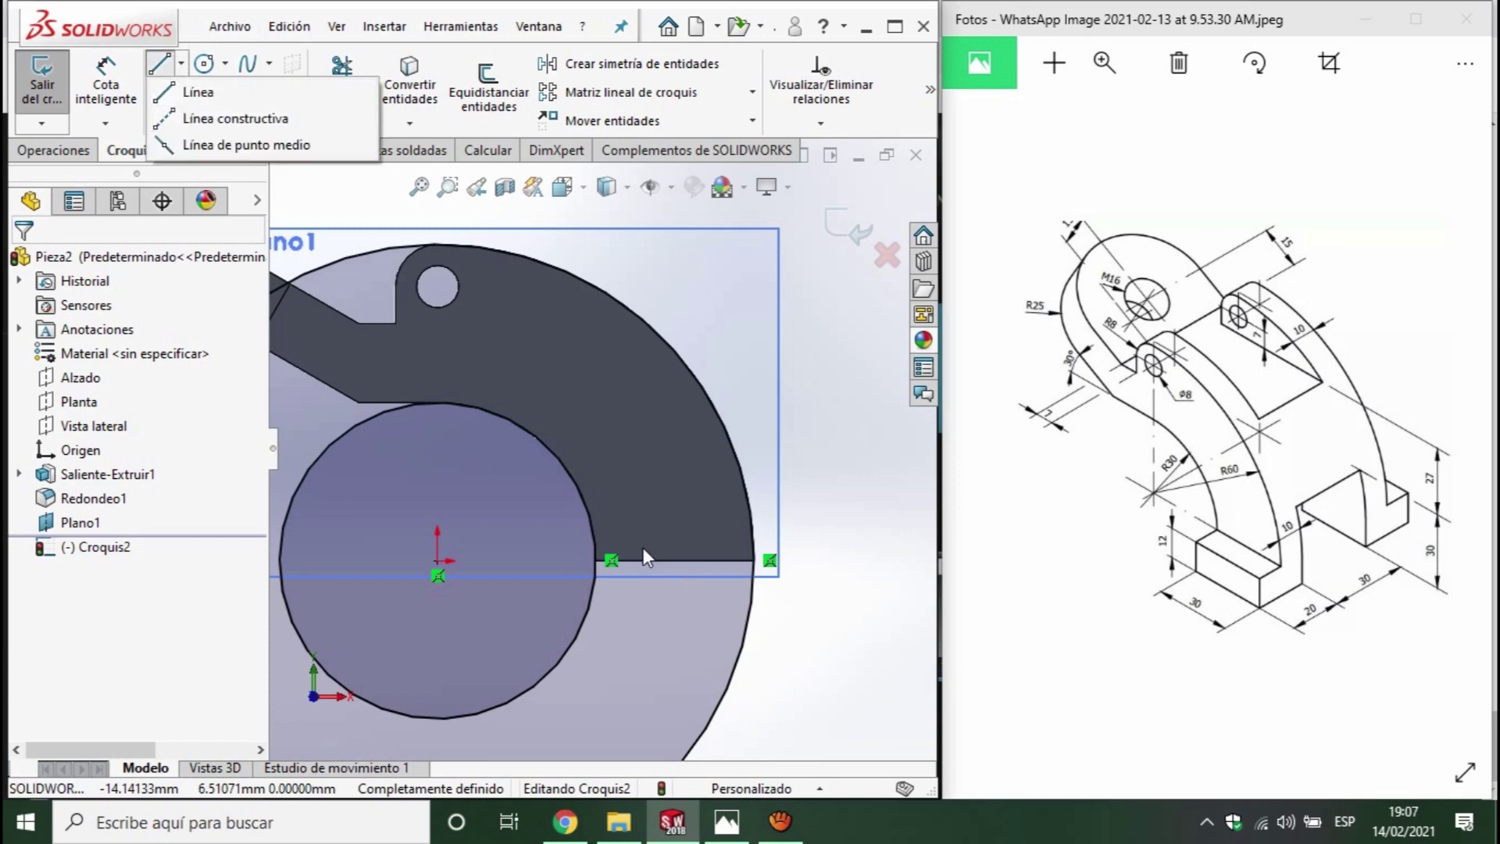
{"action": "left_click", "coordinate": [197, 91]}
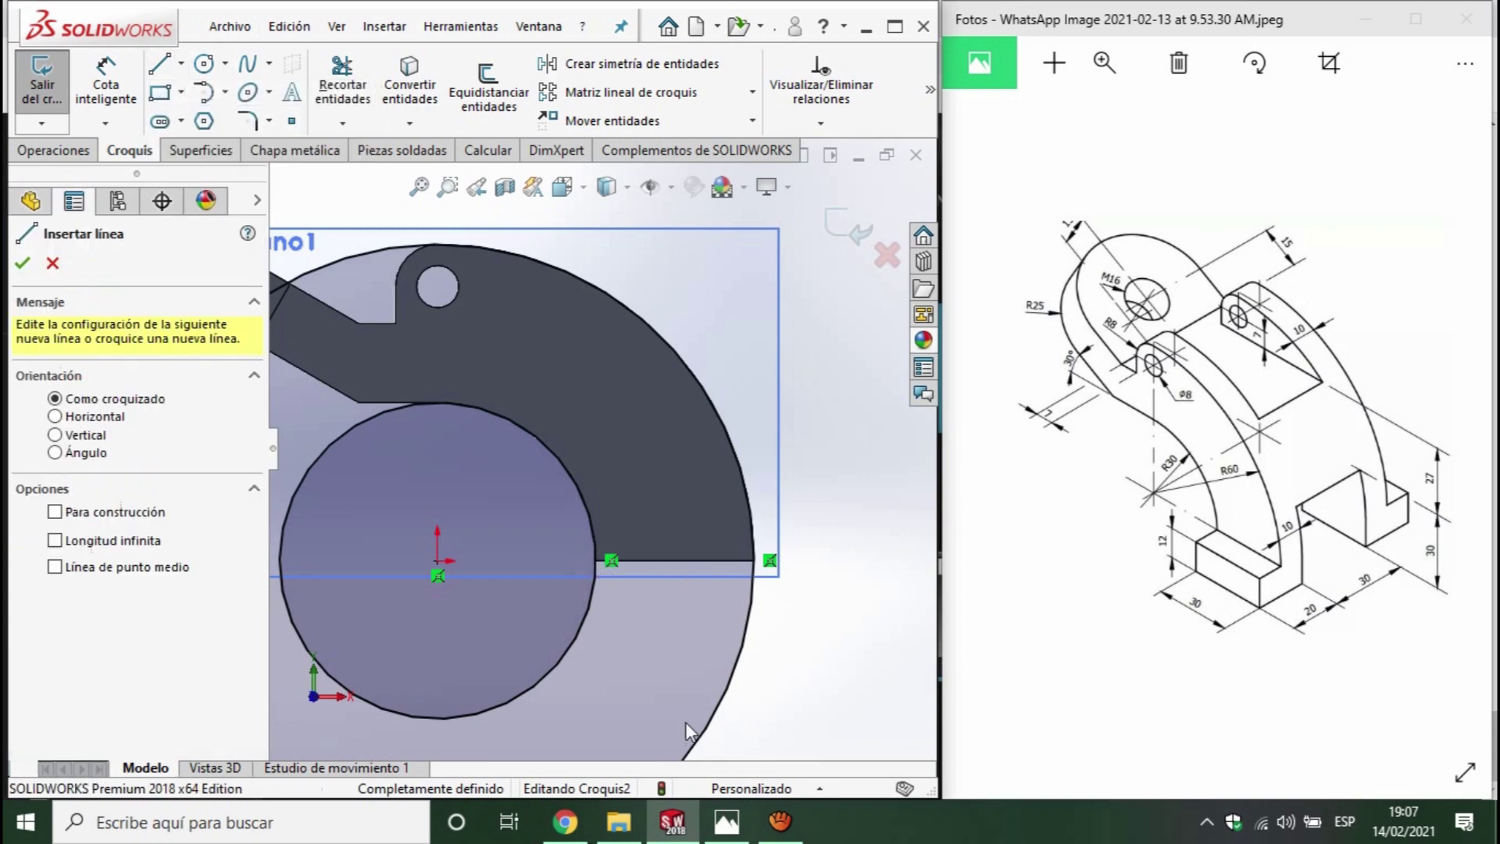
{"action": "left_click", "coordinate": [597, 560]}
{"action": "left_click", "coordinate": [595, 652]}
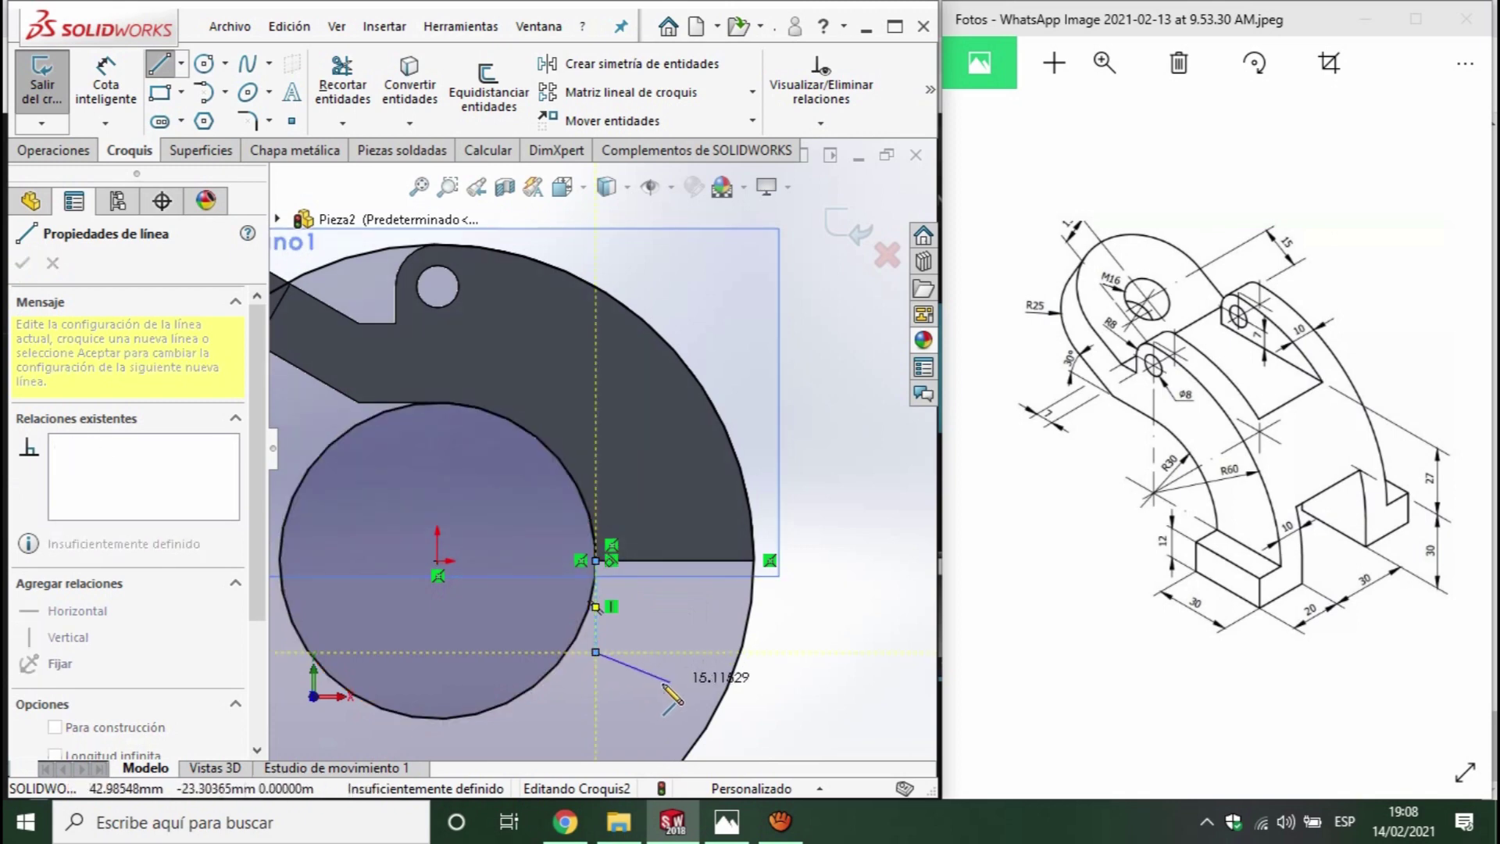
{"action": "key", "text": "Escape"}
{"action": "left_click", "coordinate": [106, 86]}
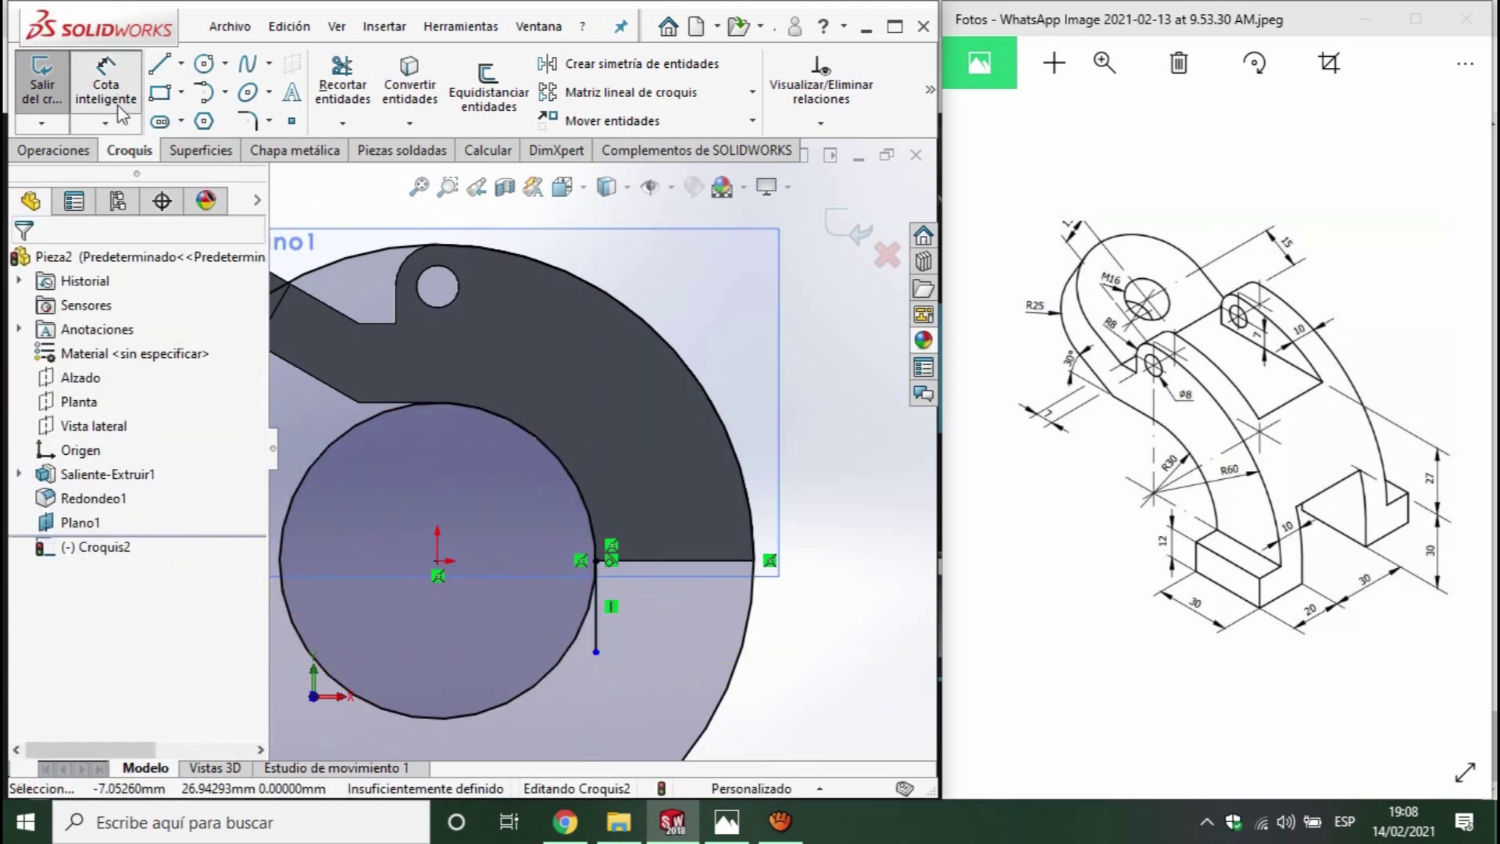
{"action": "left_click", "coordinate": [596, 632]}
{"action": "left_click", "coordinate": [649, 651]}
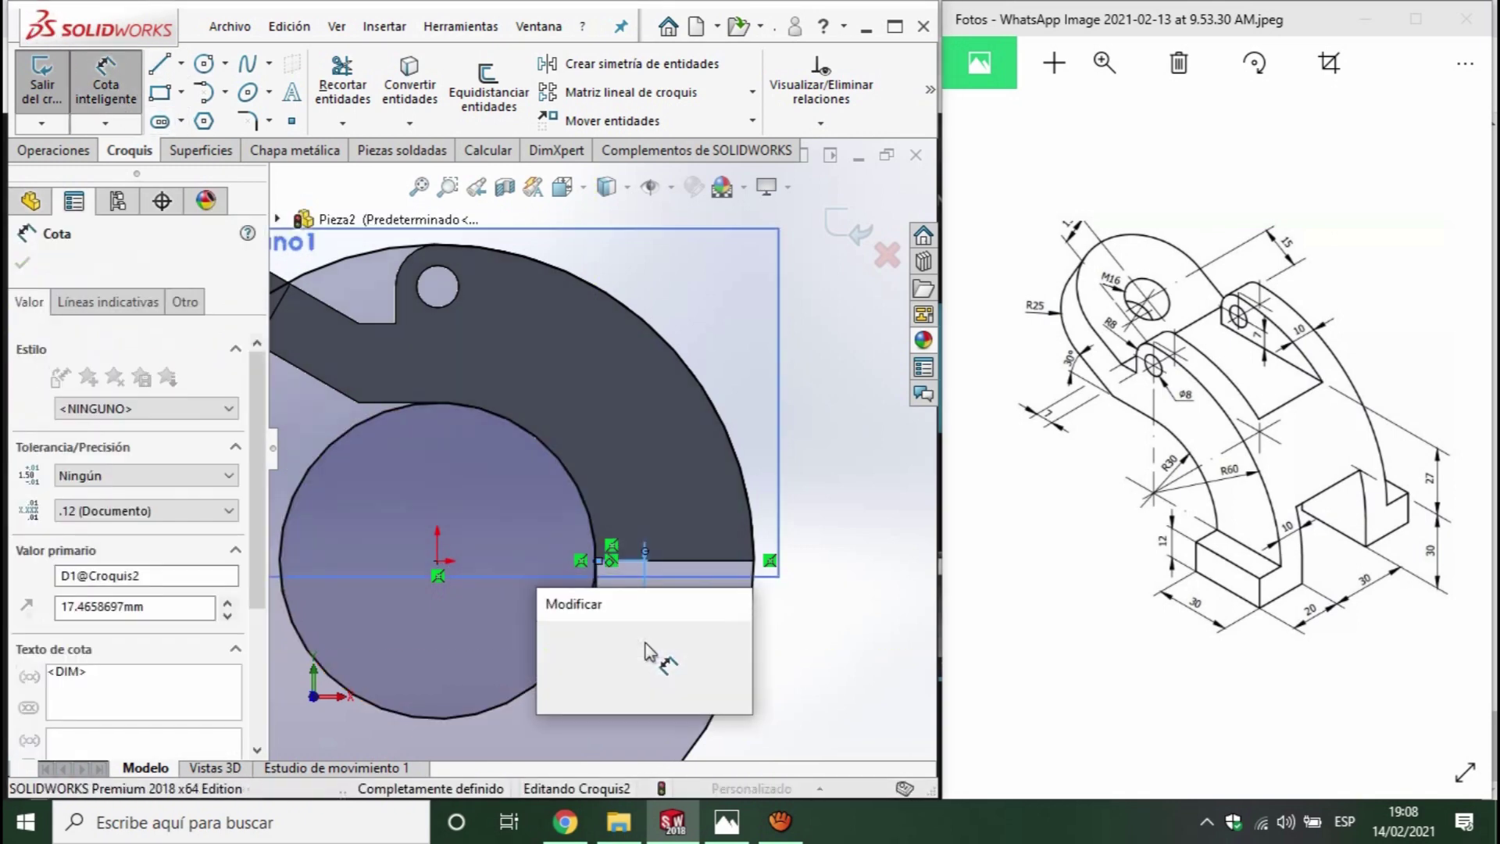
{"action": "type", "text": "12"}
{"action": "key", "text": "Return"}
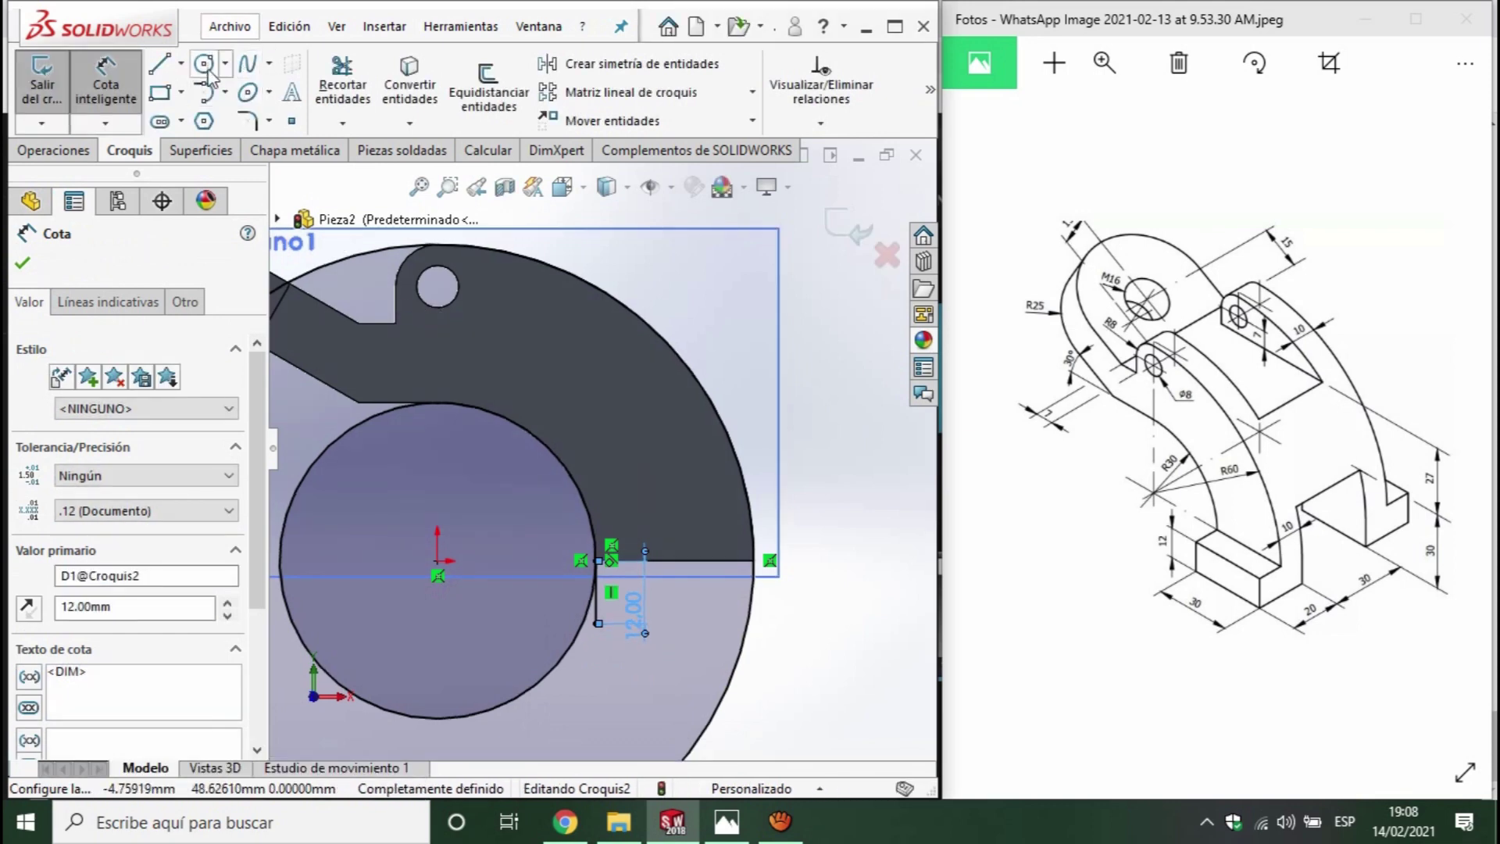
- Add a horizontal midpoint line at the bottom and a top horizontal line to the outer arc
{"action": "left_click", "coordinate": [182, 64]}
{"action": "left_click", "coordinate": [195, 144]}
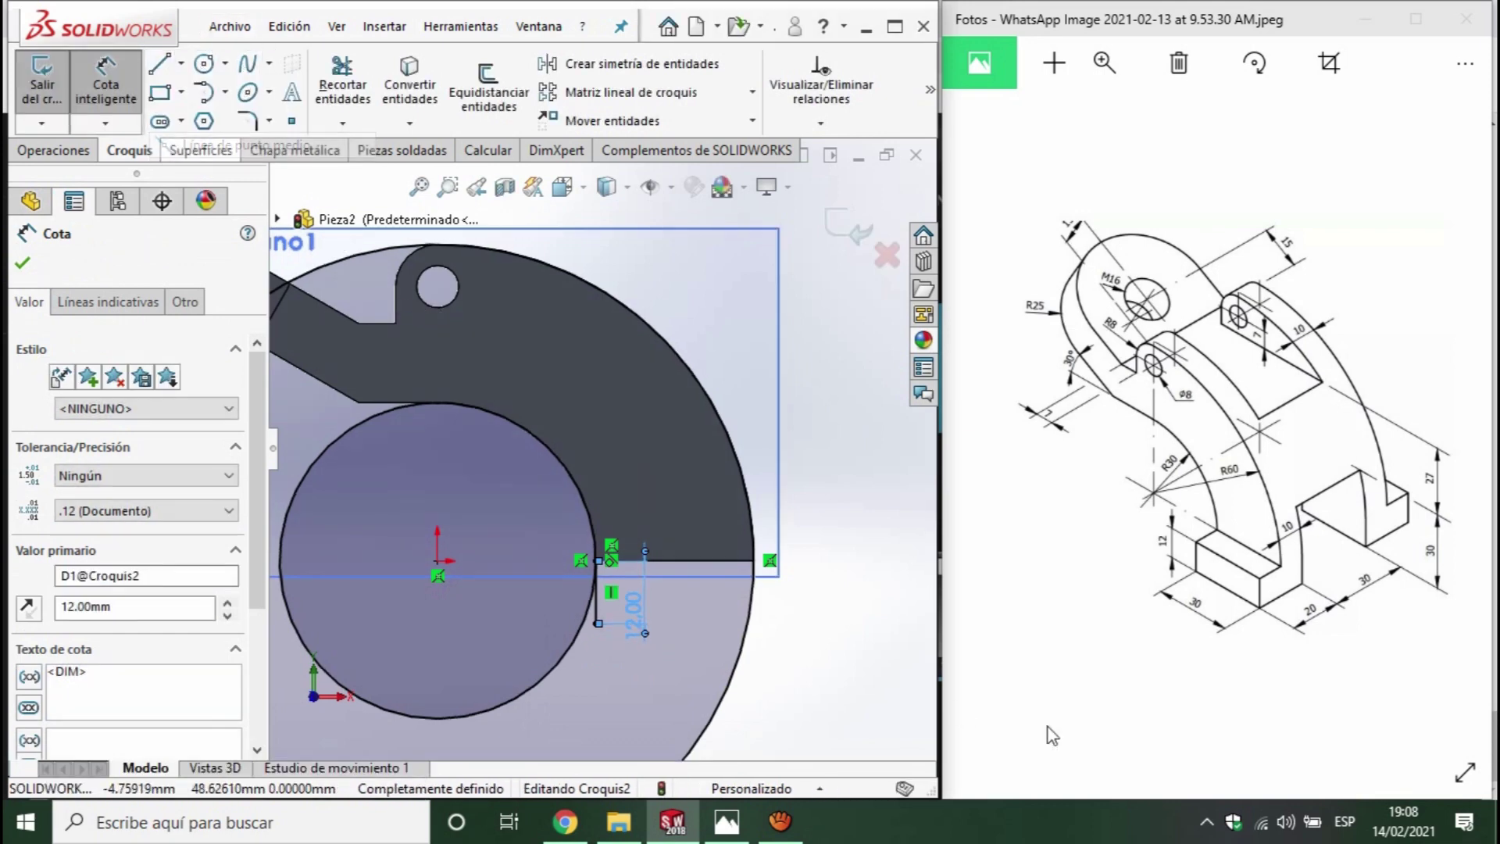
{"action": "left_click", "coordinate": [596, 624]}
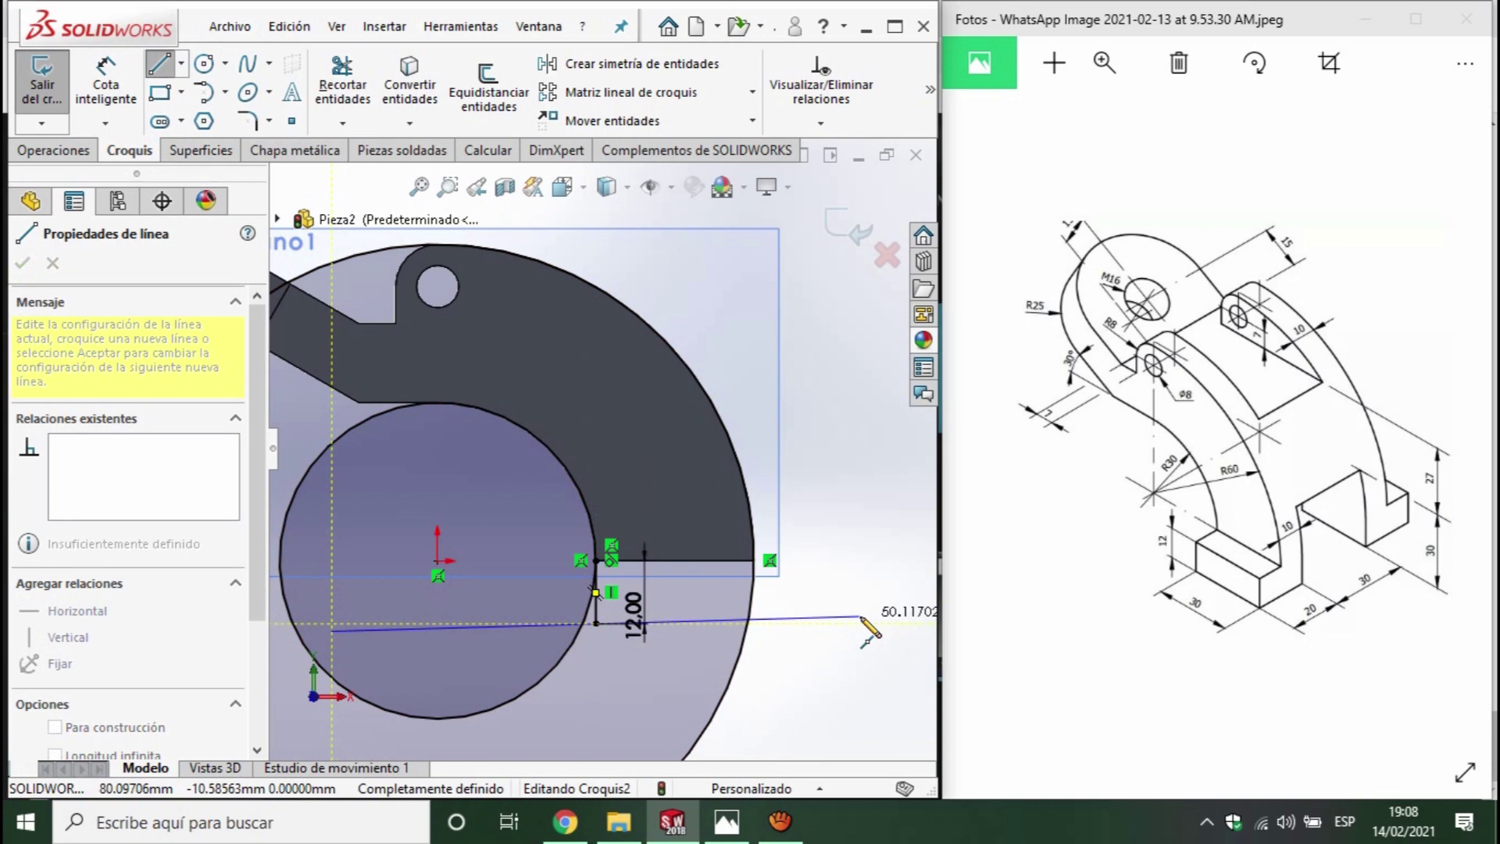
{"action": "left_click", "coordinate": [852, 623]}
{"action": "key", "text": "Escape"}
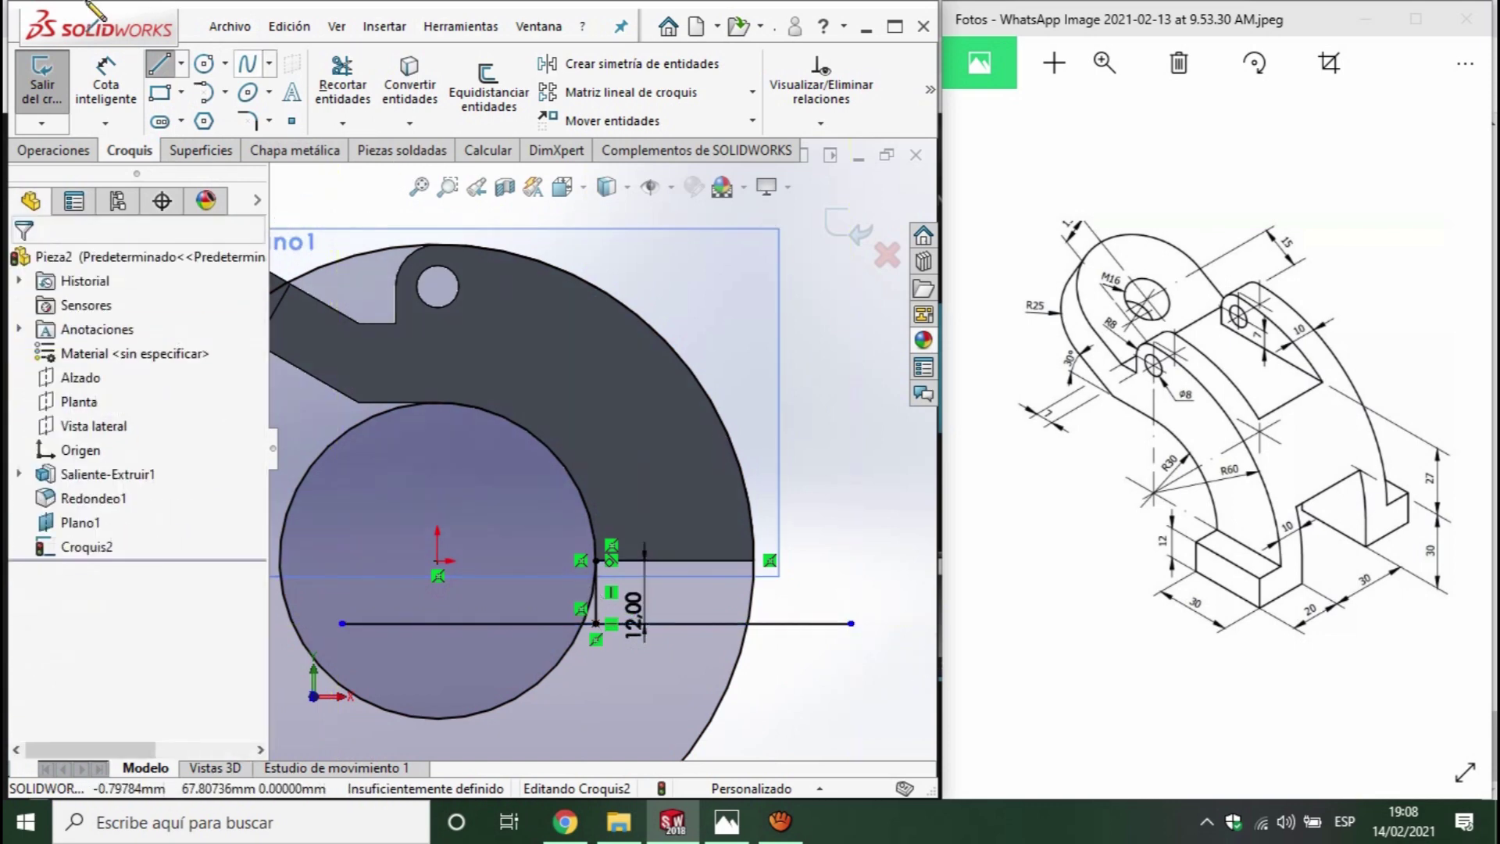
{"action": "left_click", "coordinate": [161, 72]}
{"action": "left_click", "coordinate": [597, 561]}
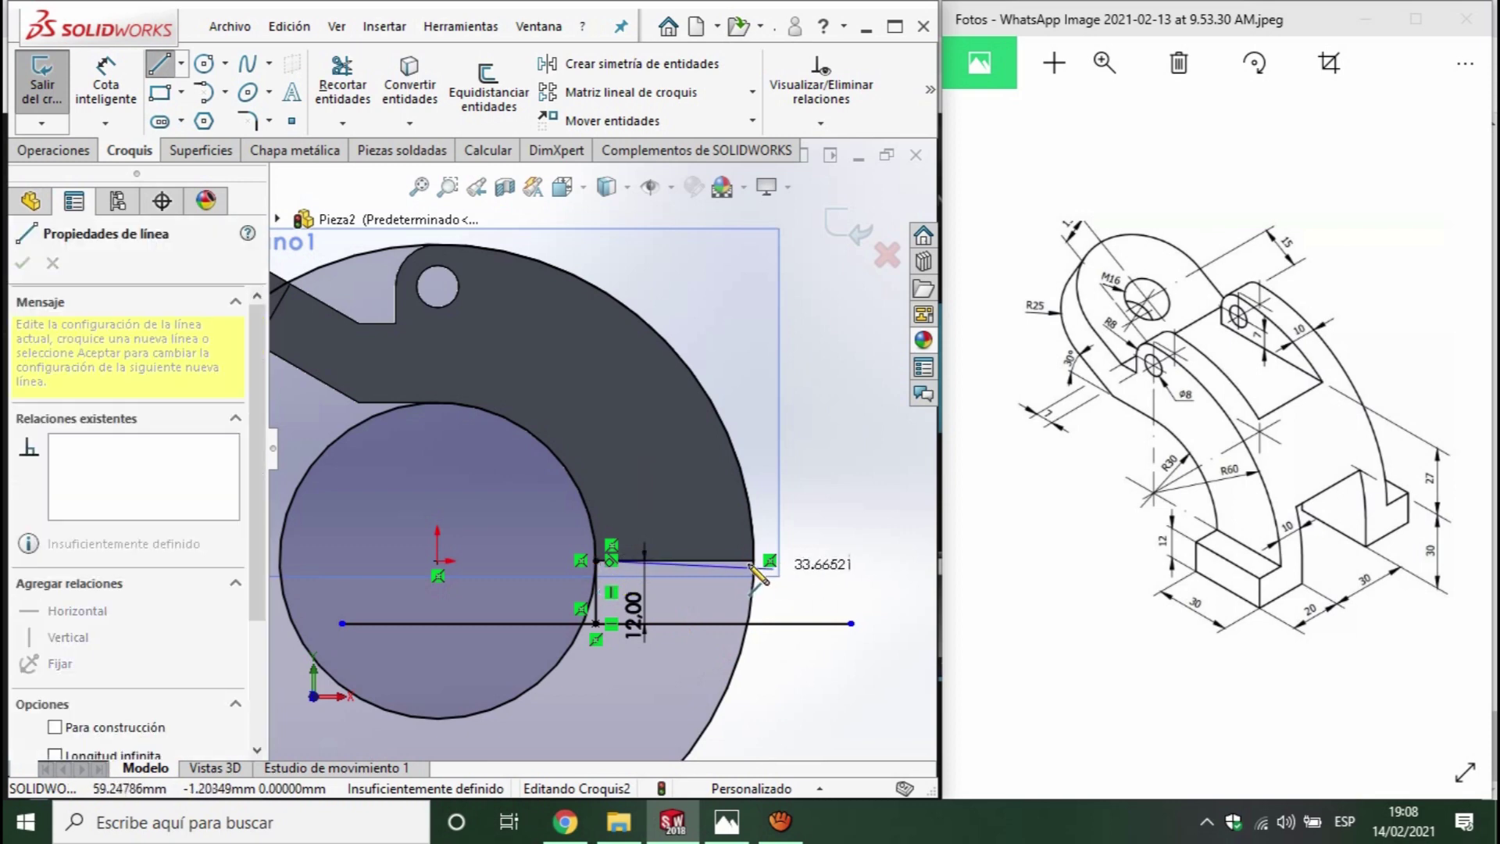
{"action": "left_click", "coordinate": [754, 561]}
{"action": "key", "text": "Escape"}
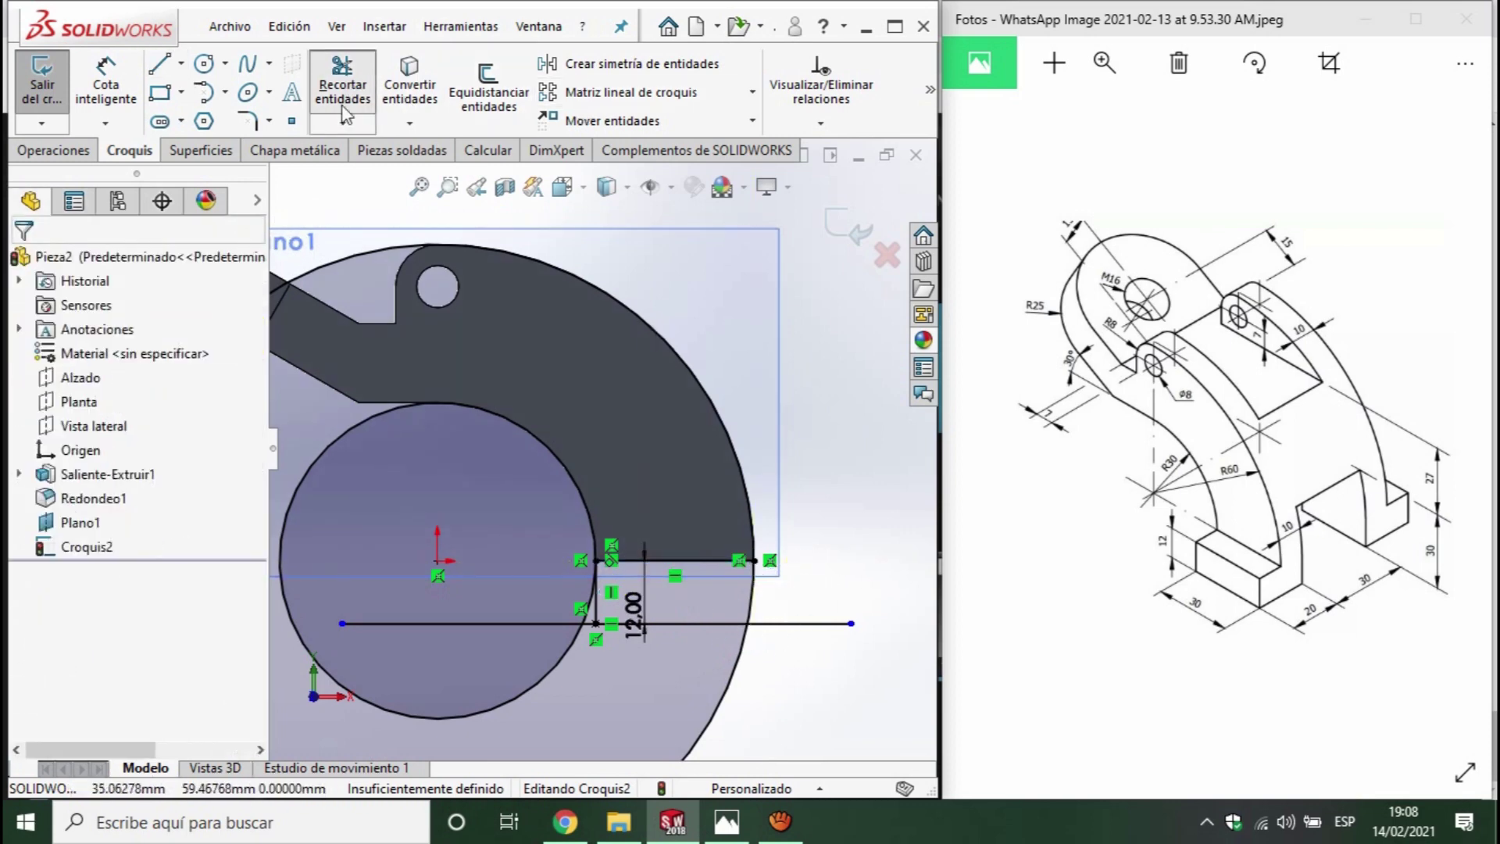
{"action": "left_click_drag", "start_coordinate": [831, 561], "coordinate": [897, 737]}
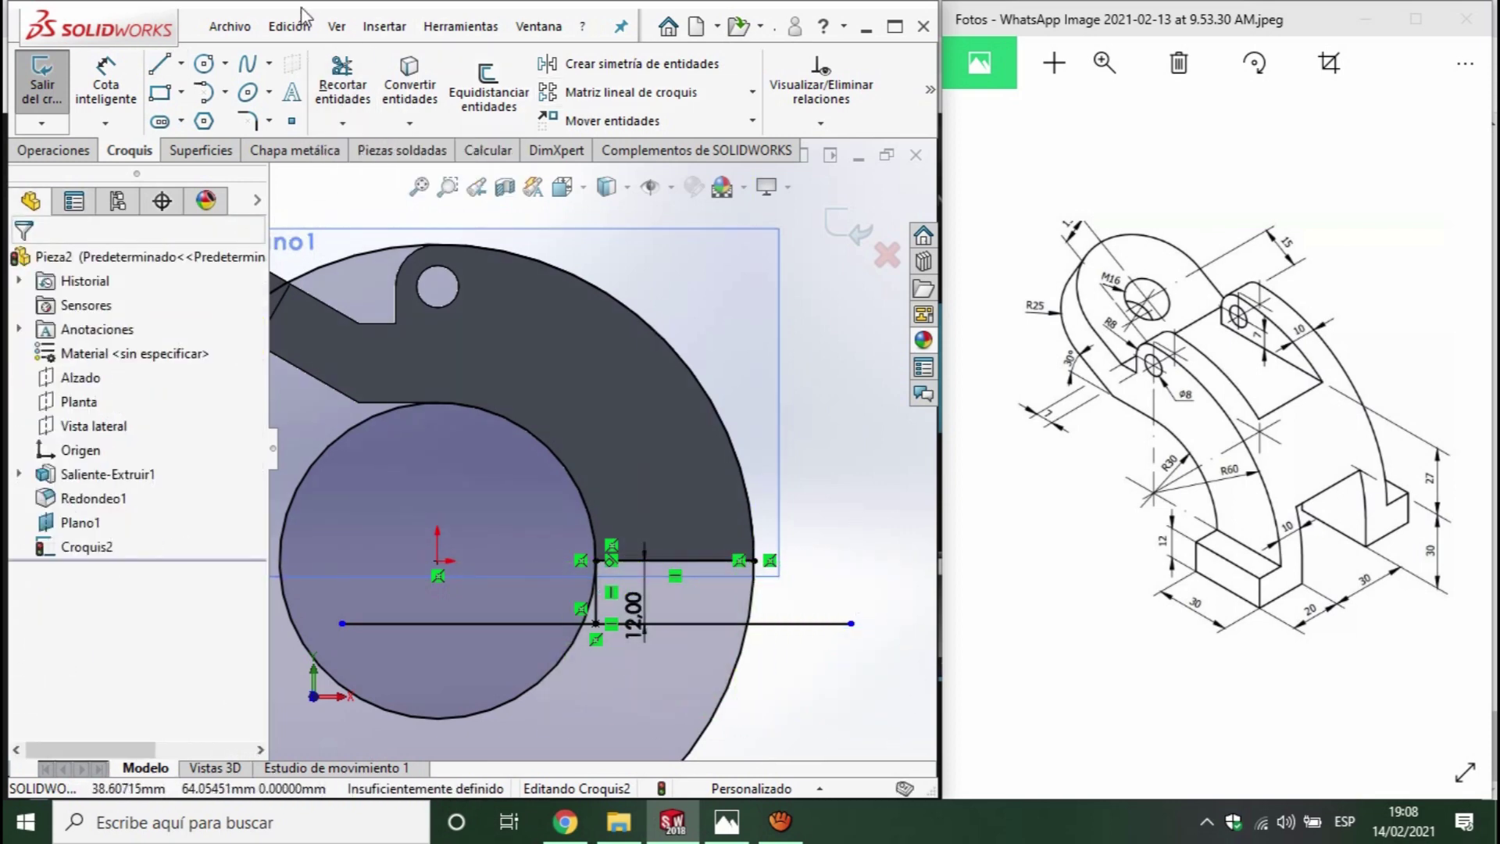
- Trim the excess lines and arcs, leaving the foot strip between both arcs
{"action": "left_click", "coordinate": [342, 86]}
{"action": "mouse_move", "coordinate": [801, 547]}
{"action": "left_mouse_down"}
{"action": "mouse_move", "coordinate": [775, 688]}
{"action": "mouse_move", "coordinate": [519, 652]}
{"action": "left_mouse_up"}
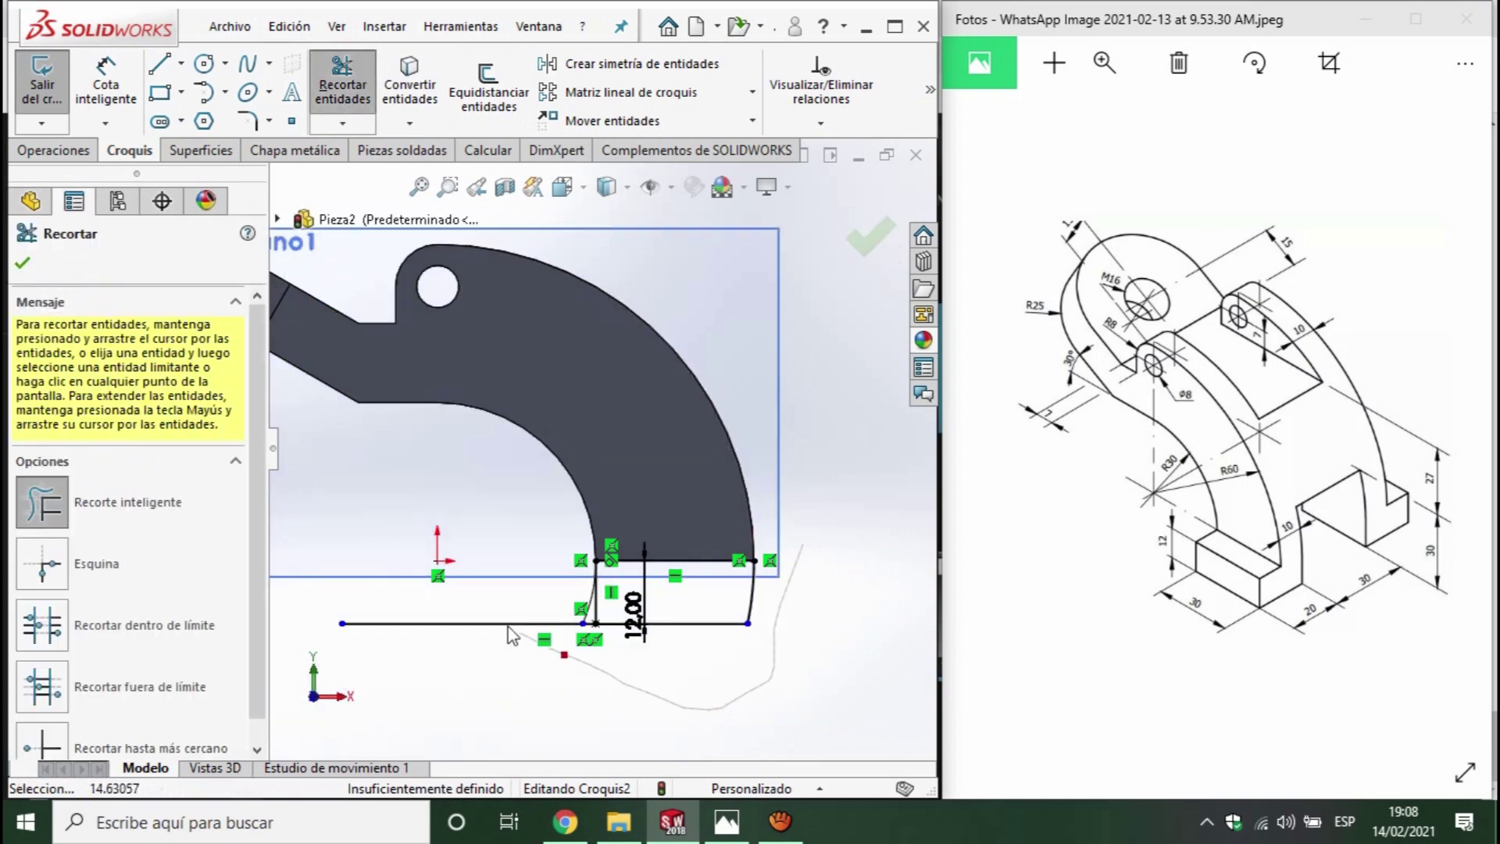
{"action": "scroll", "coordinate": [618, 663], "scroll_direction": "down", "scroll_amount": 5}
{"action": "left_click_drag", "start_coordinate": [555, 488], "coordinate": [566, 494]}
{"action": "scroll", "coordinate": [565, 494], "scroll_direction": "up", "scroll_amount": 5}
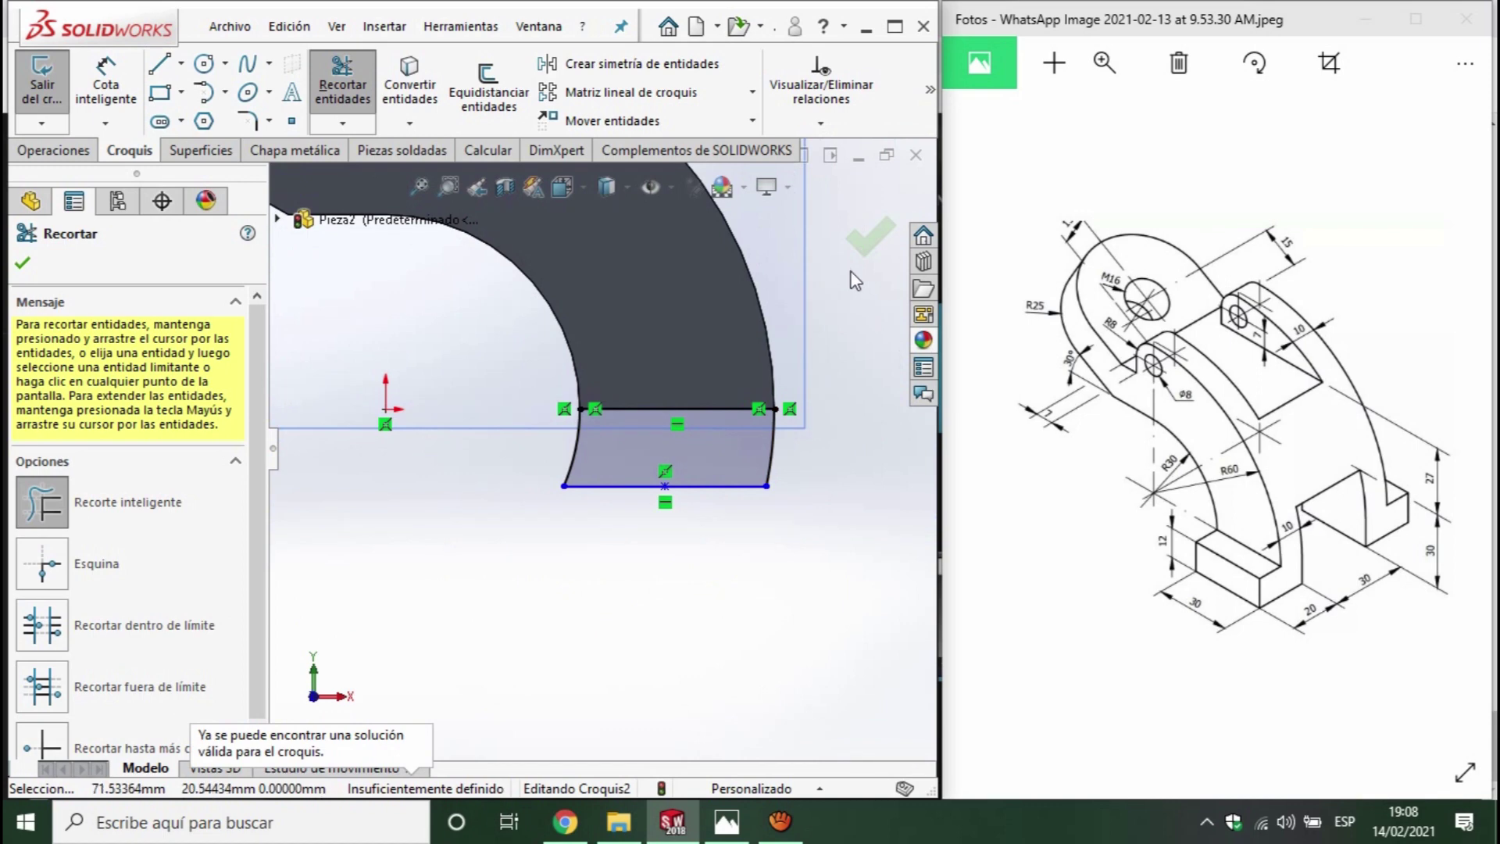
{"action": "left_click", "coordinate": [868, 238]}
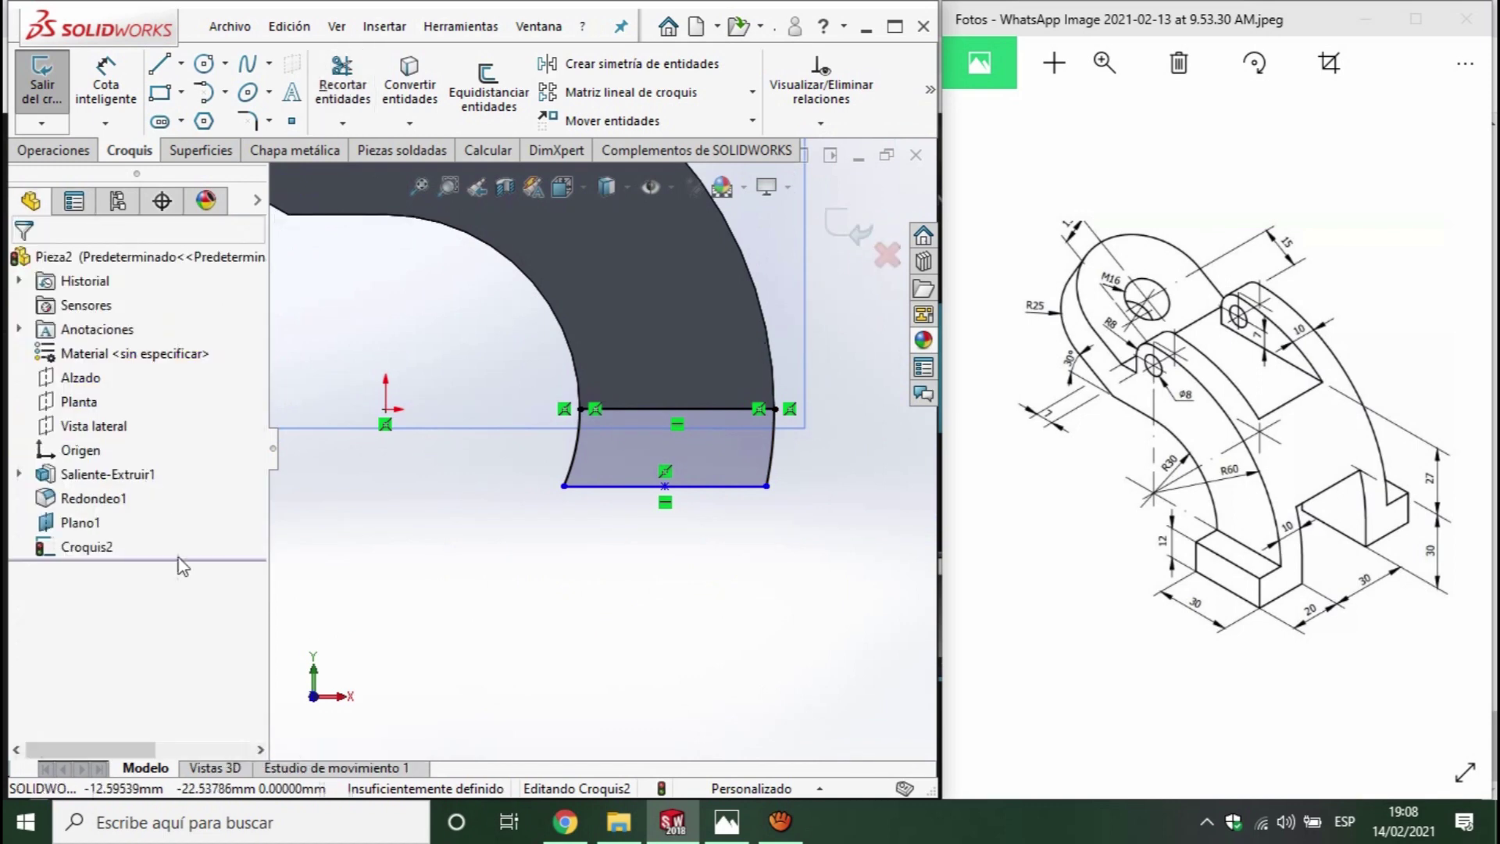
- Extrude the Croquis2 foot profile 70 mm mid-plane as boss Saliente-Extruir2
{"action": "left_click", "coordinate": [61, 150]}
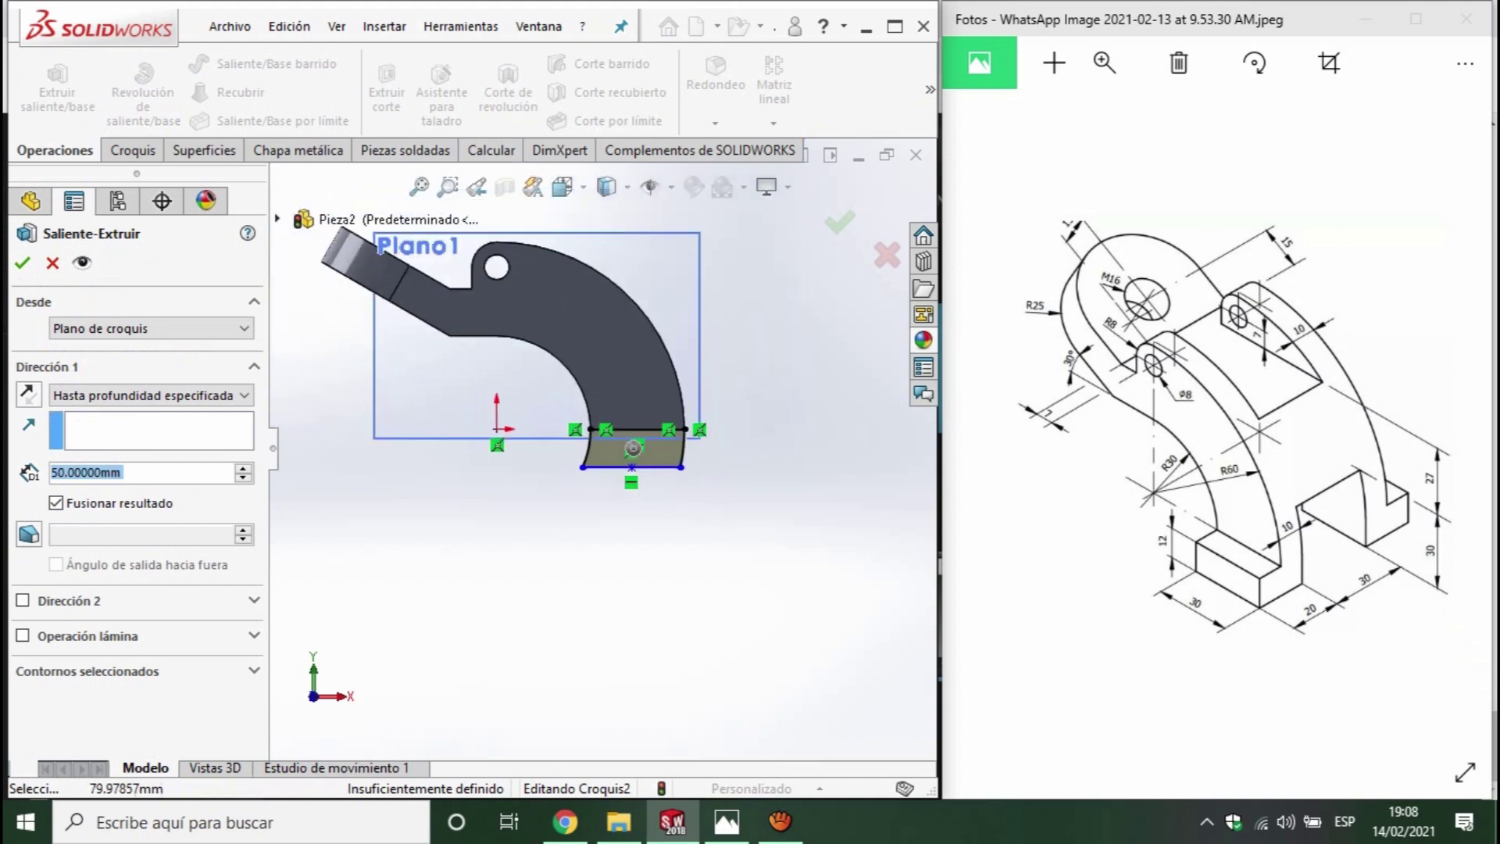
{"action": "left_click", "coordinate": [141, 397]}
{"action": "left_click", "coordinate": [109, 502]}
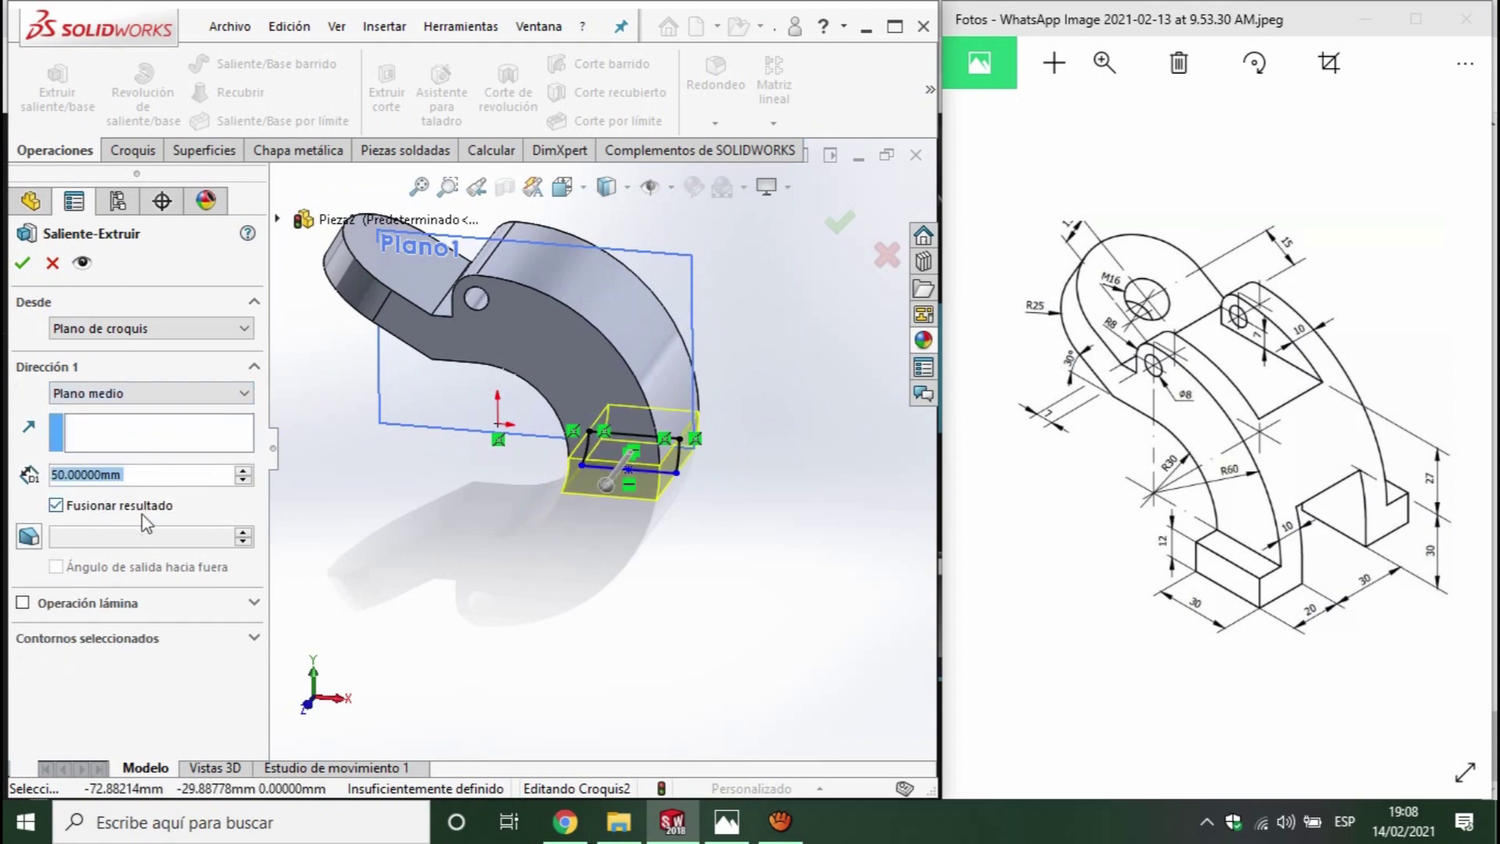
{"action": "type", "text": "70"}
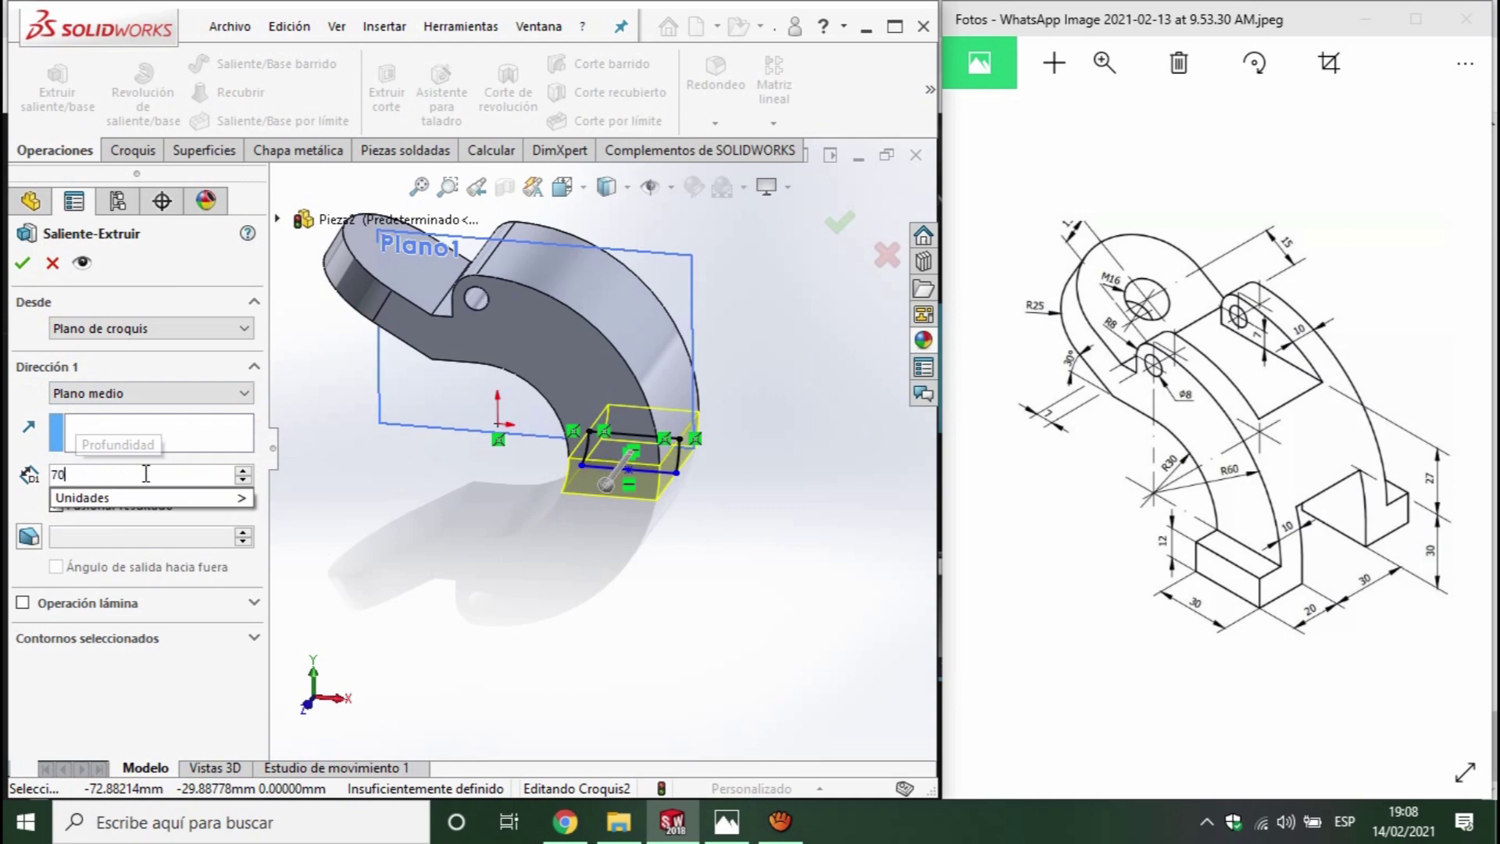
{"action": "key", "text": "Return"}
{"action": "left_click", "coordinate": [22, 262]}
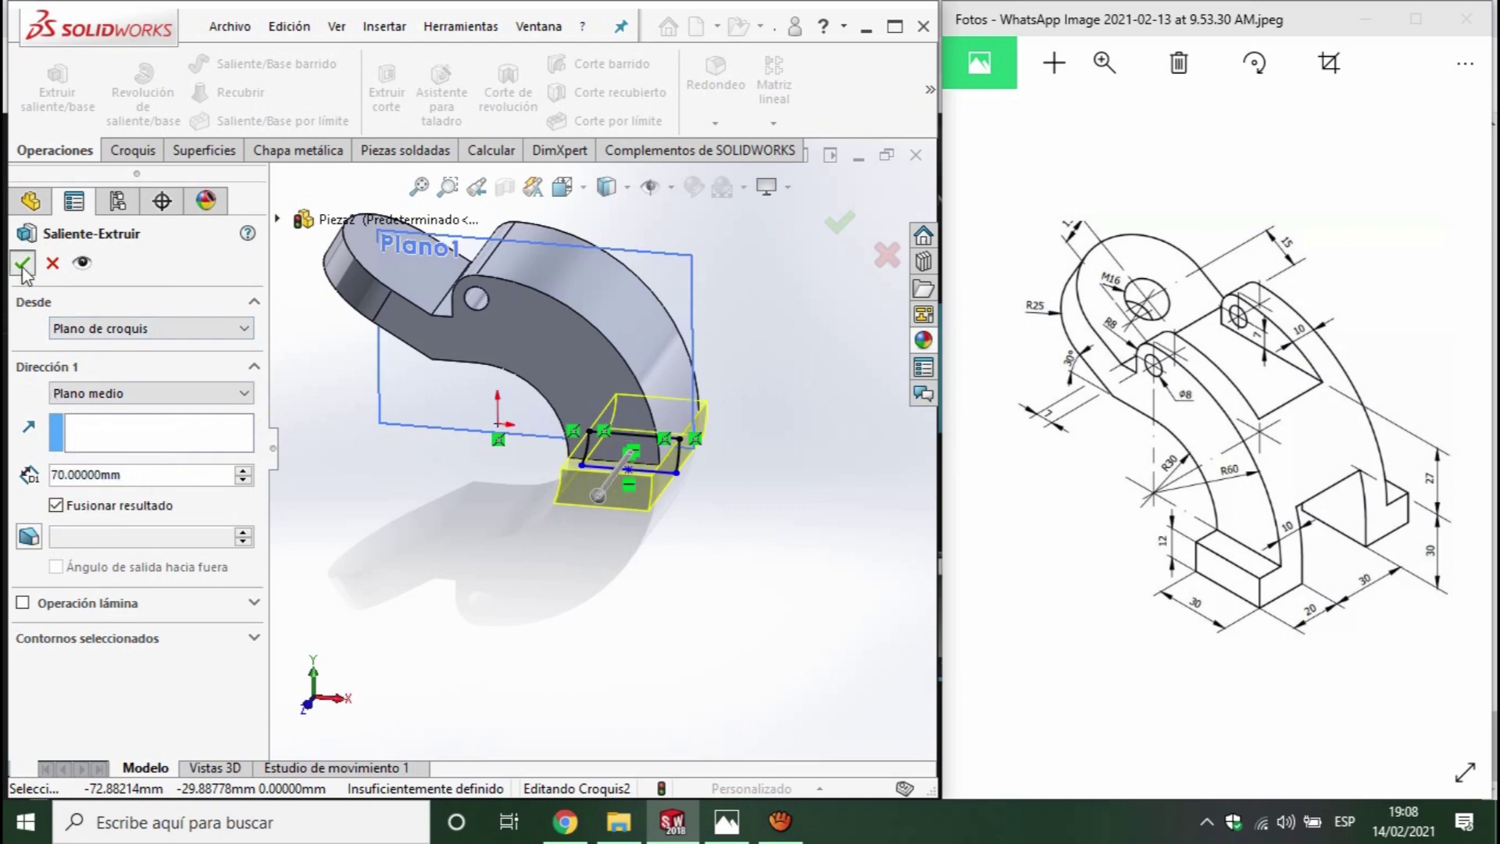
{"action": "middle_click_drag", "start_coordinate": [710, 443], "coordinate": [462, 527]}
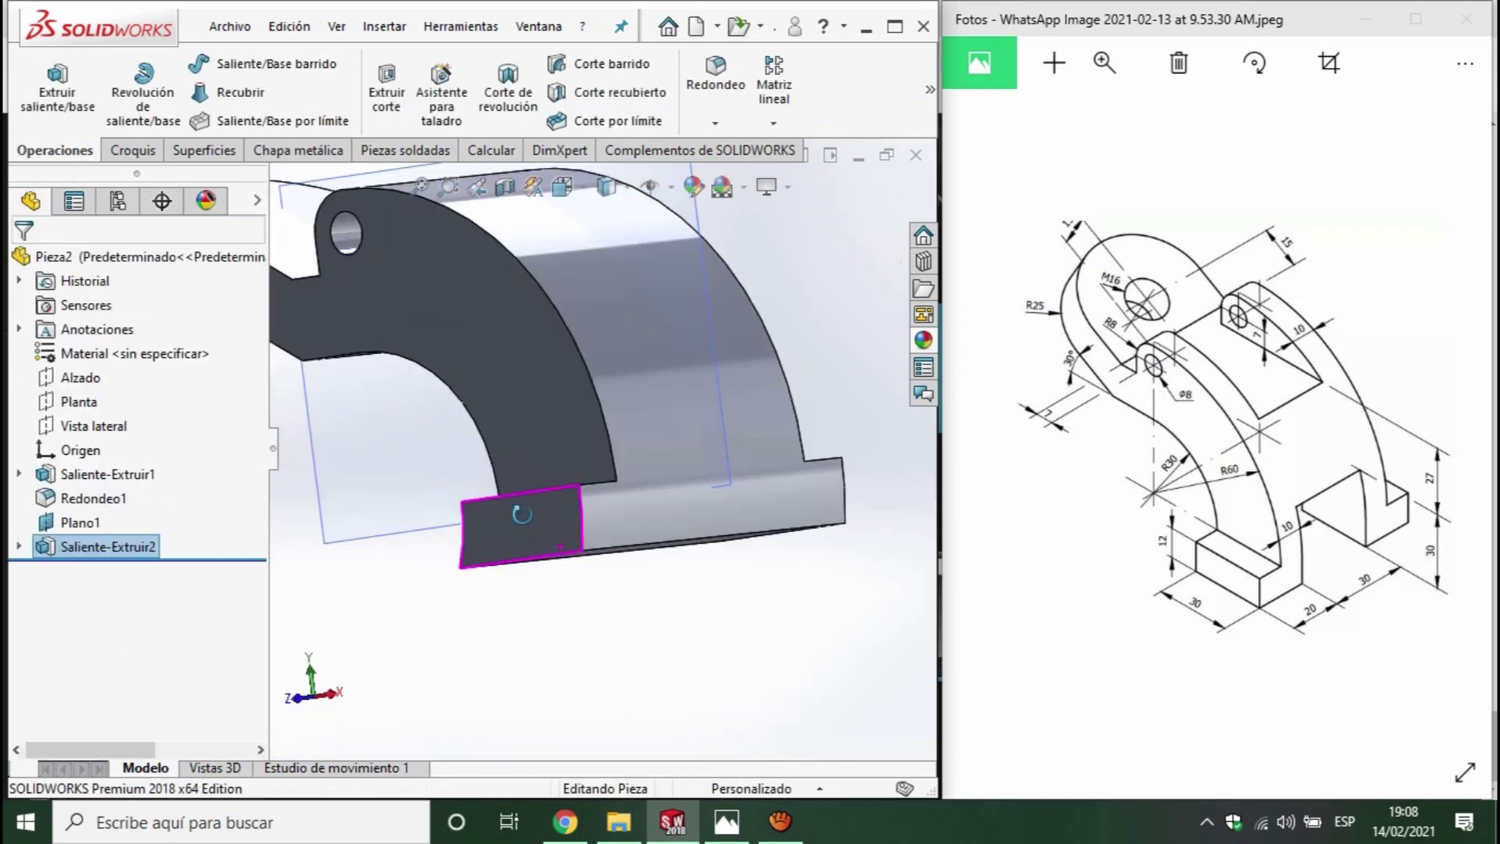
{"action": "middle_click_drag", "start_coordinate": [763, 366], "coordinate": [763, 518]}
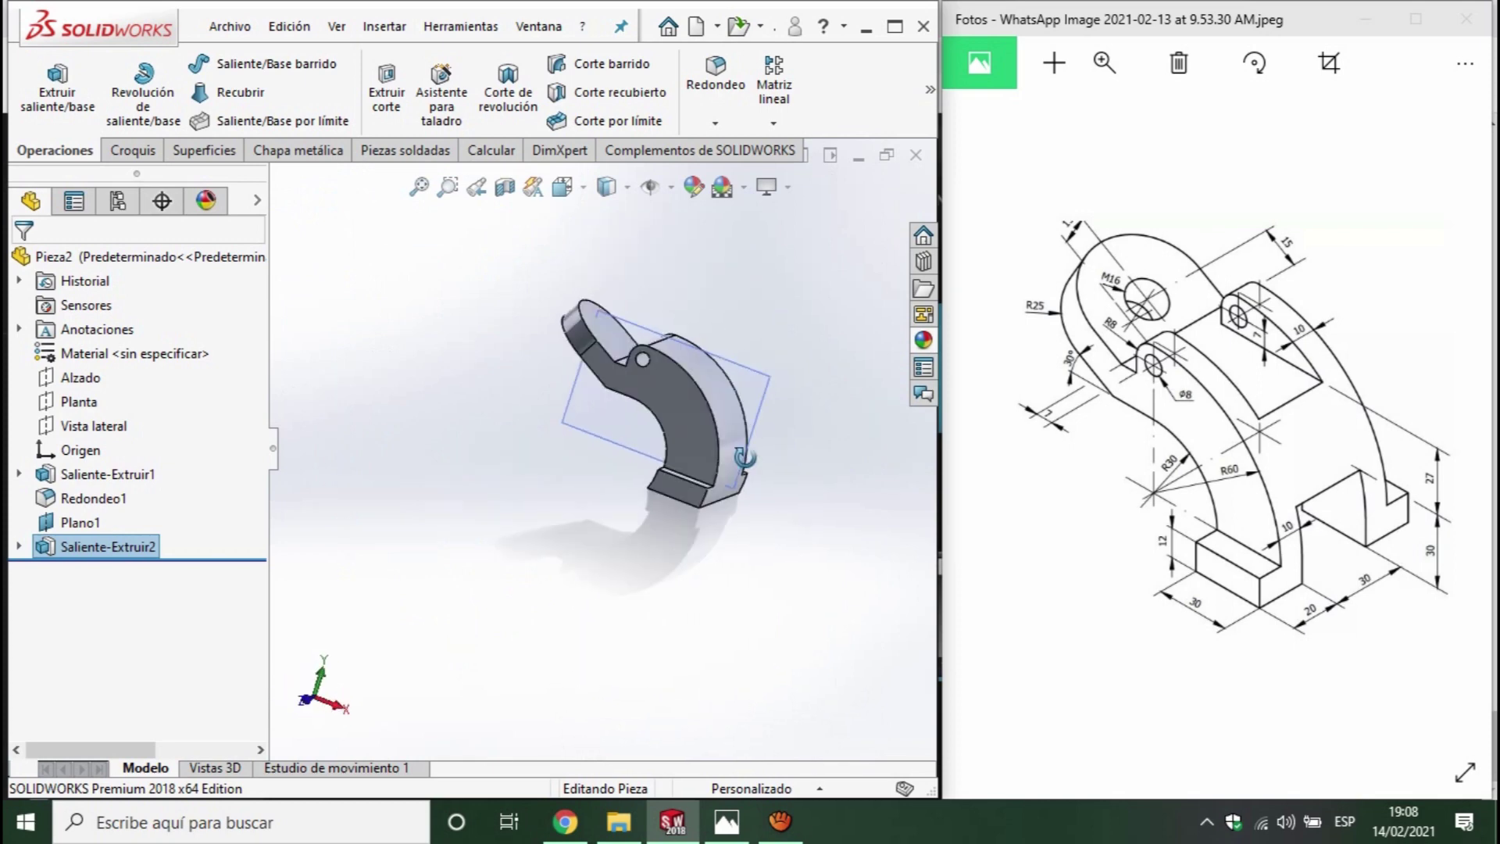
{"action": "middle_click_drag", "start_coordinate": [763, 518], "coordinate": [742, 458]}
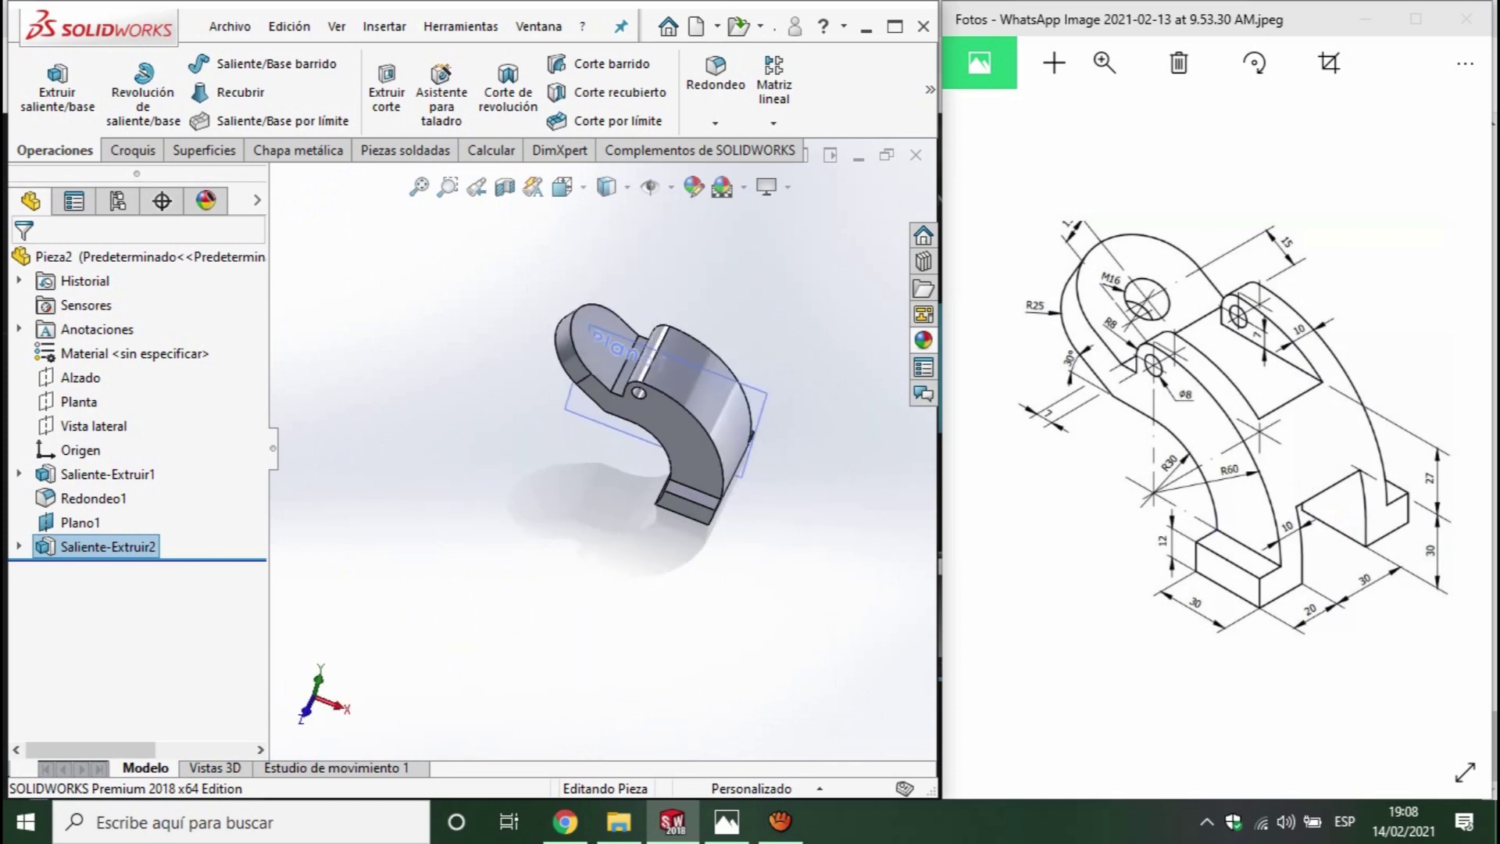
{"action": "scroll", "coordinate": [669, 367], "scroll_direction": "down", "scroll_amount": 3}
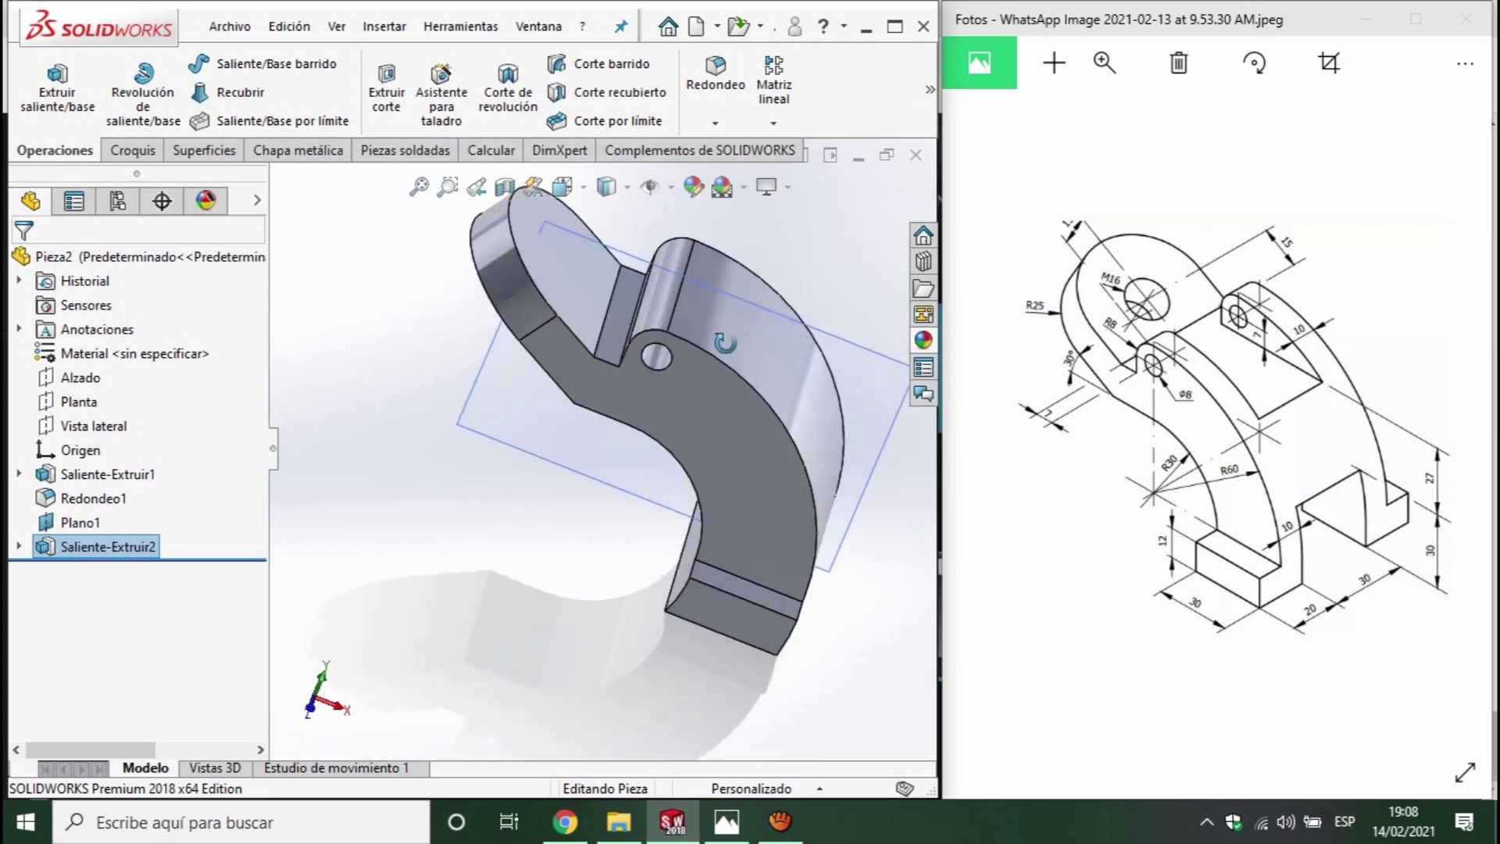
{"action": "scroll", "coordinate": [669, 367], "scroll_direction": "up", "scroll_amount": 2}
{"action": "left_click", "coordinate": [744, 409]}
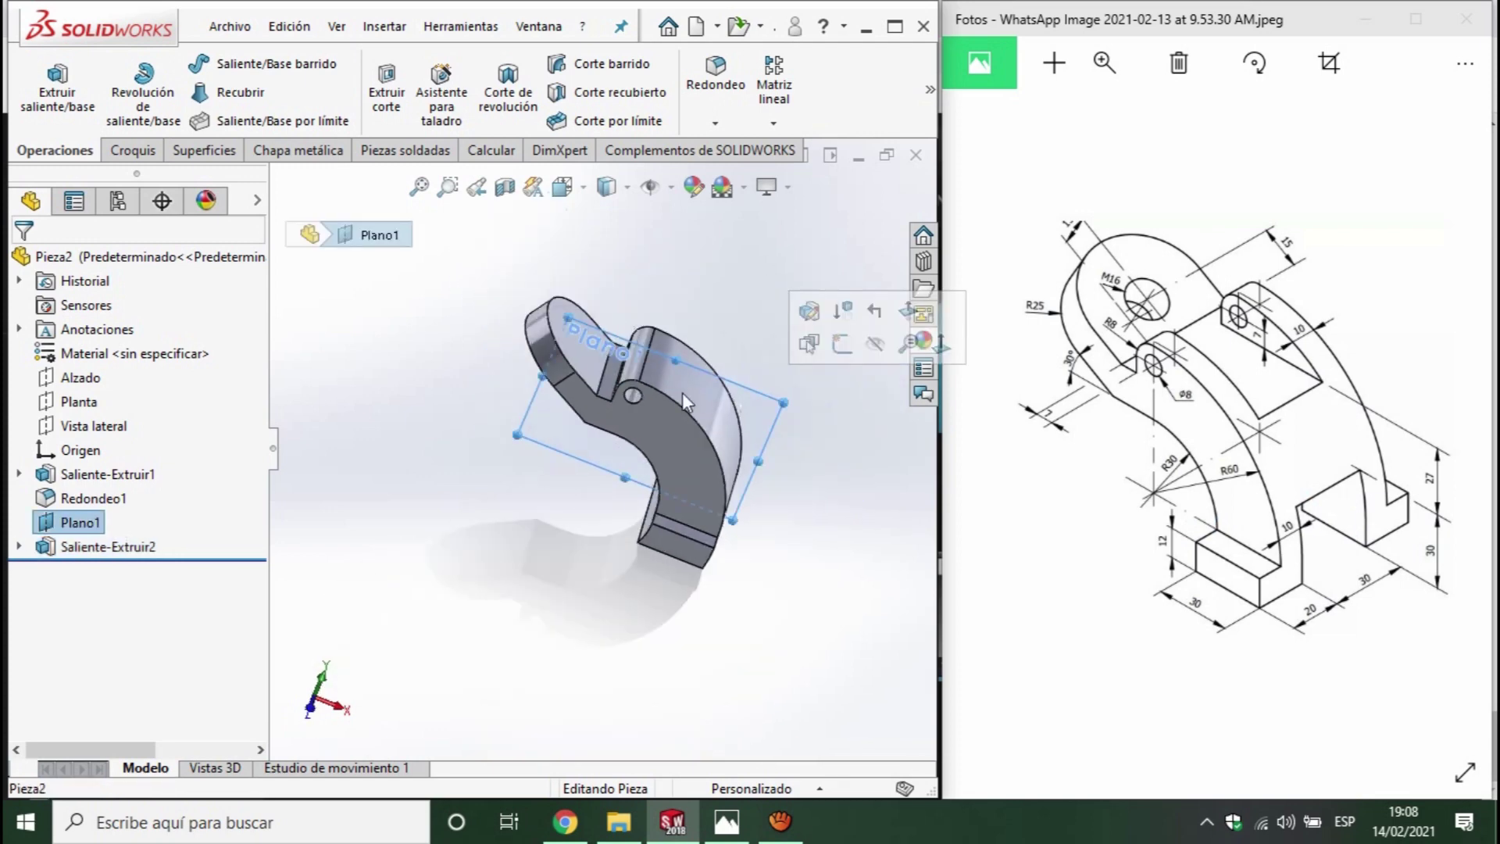
- Start a sketch on Plano1 and draw a rectangle over the lower body past the outer arc
{"action": "left_click", "coordinate": [132, 150]}
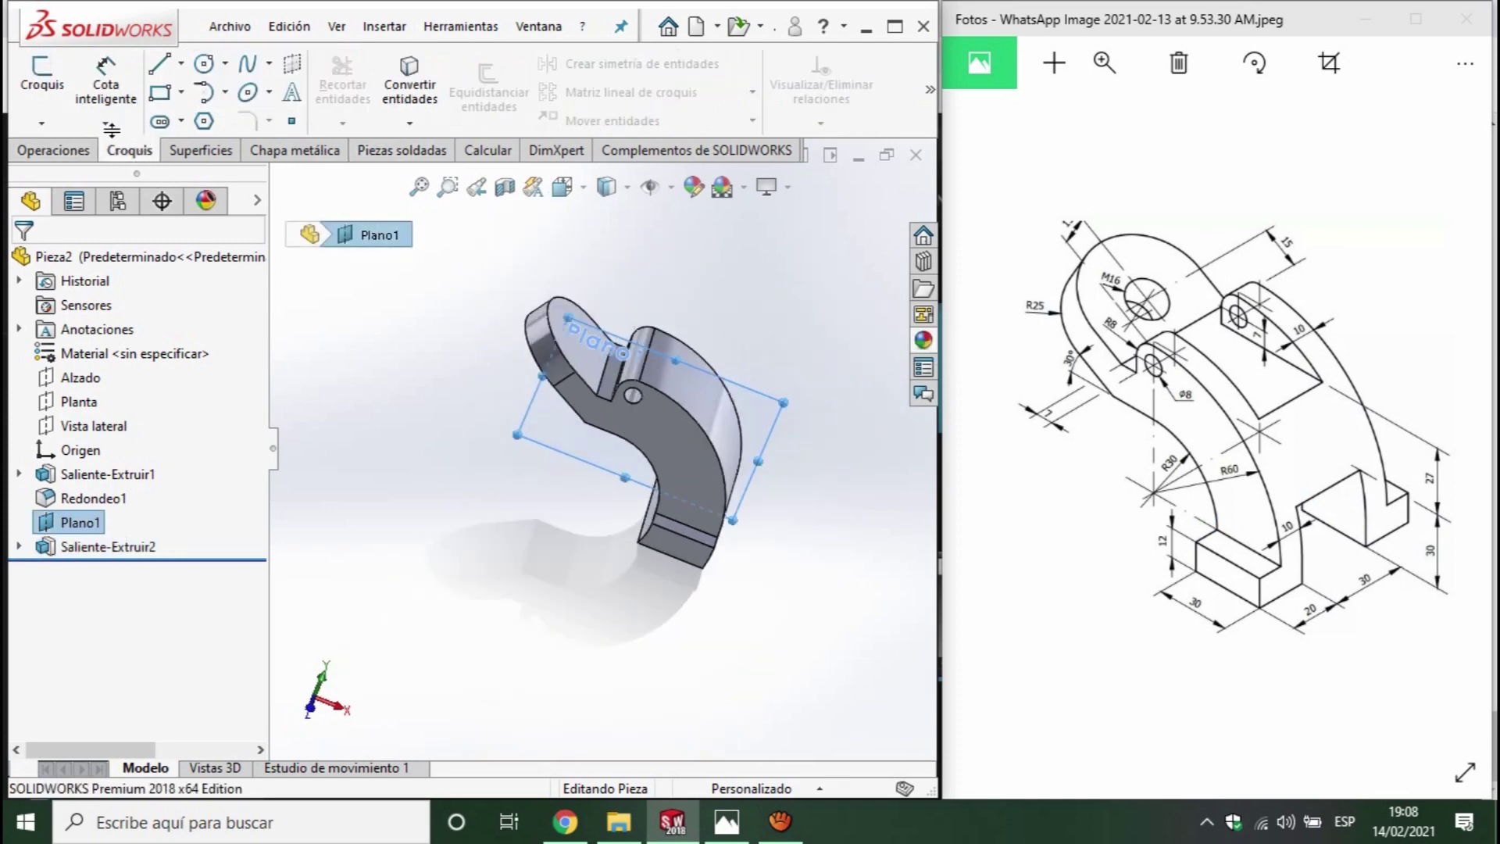
{"action": "left_click", "coordinate": [42, 91]}
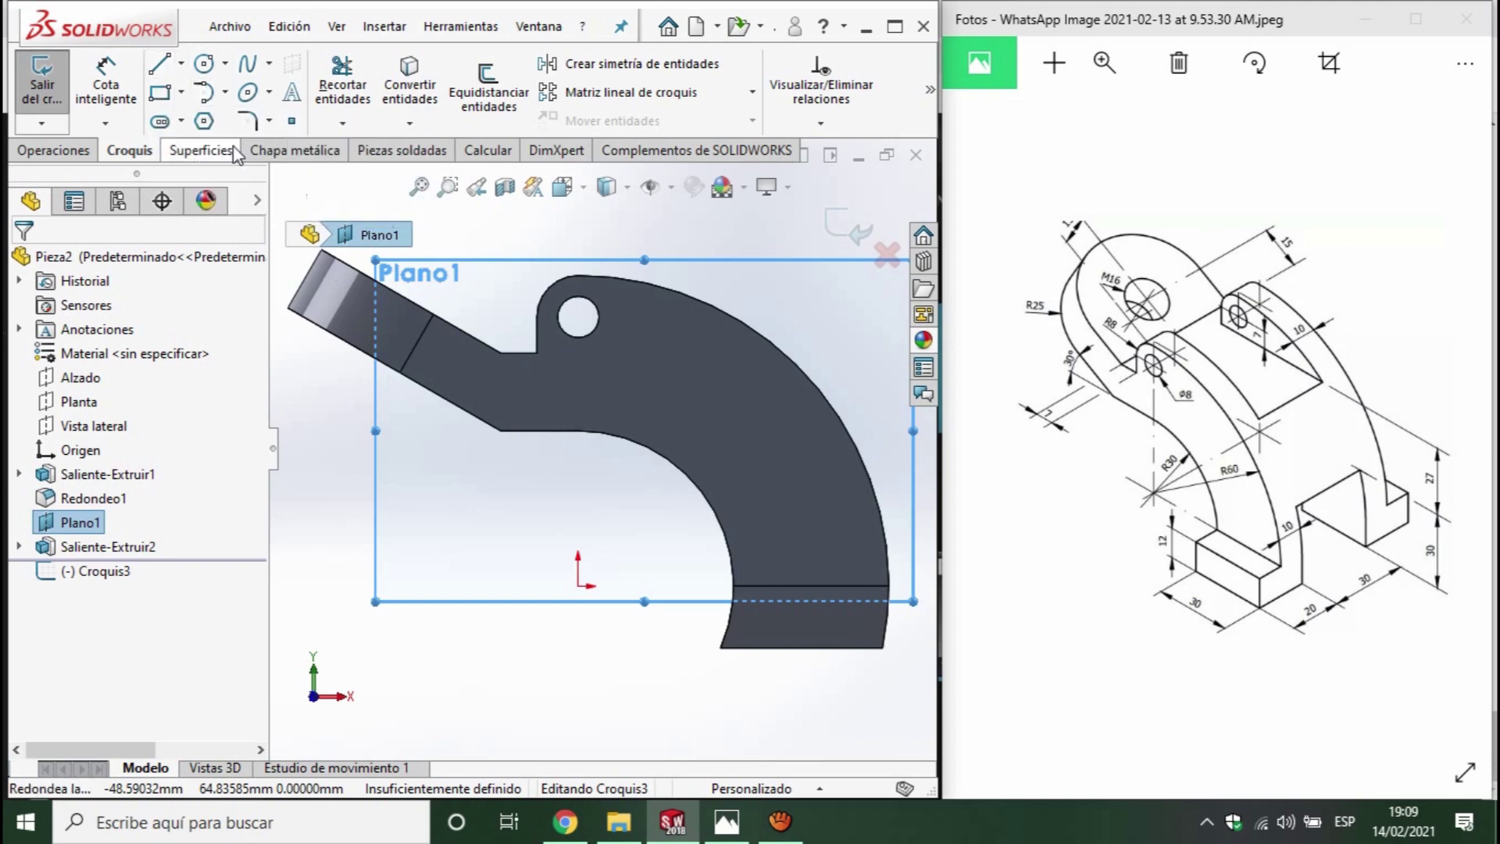
{"action": "key", "text": "l"}
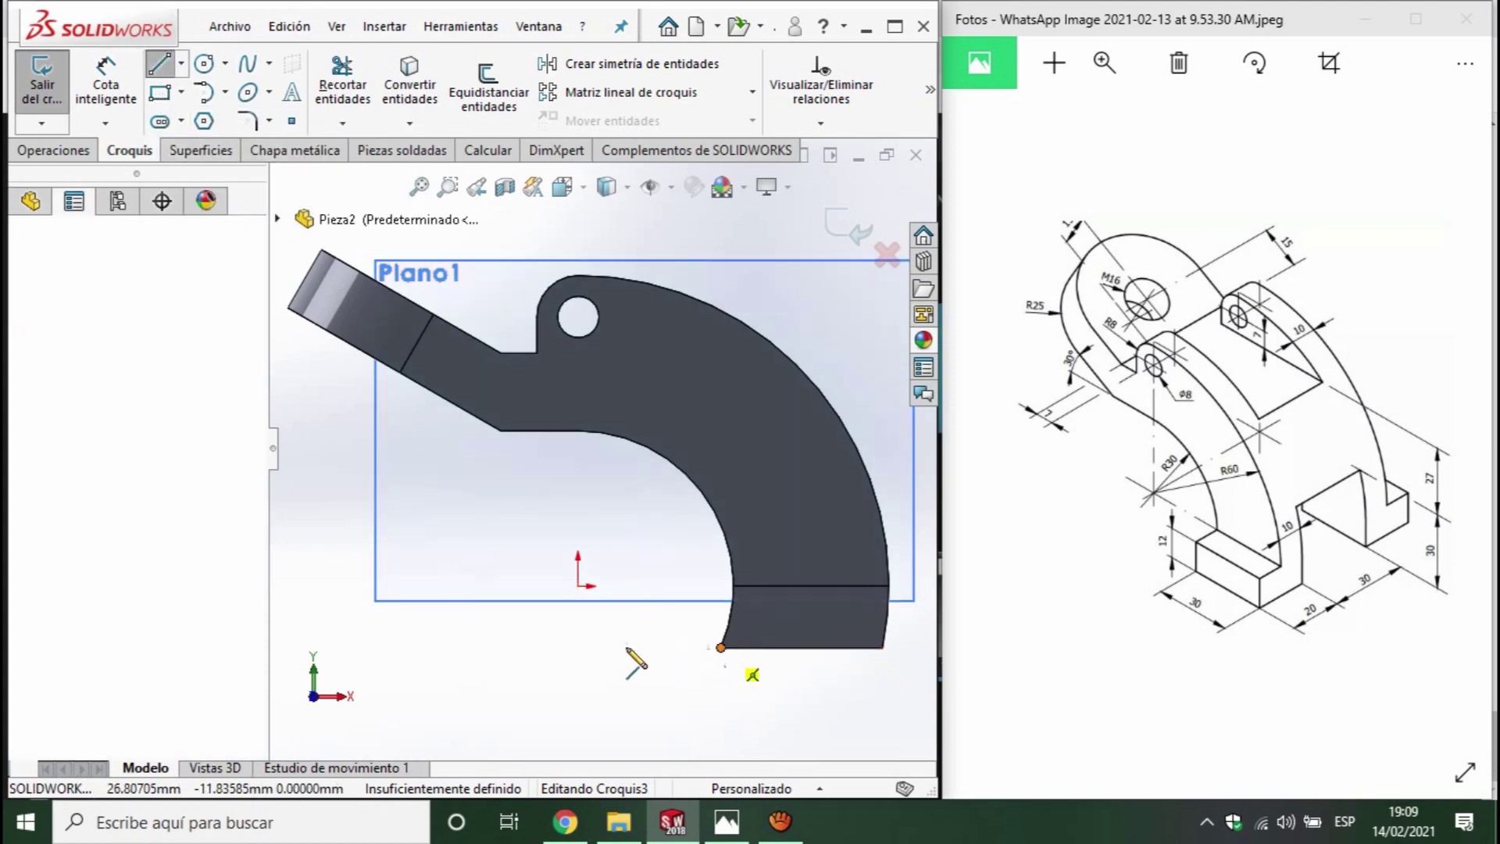
{"action": "left_click", "coordinate": [720, 647]}
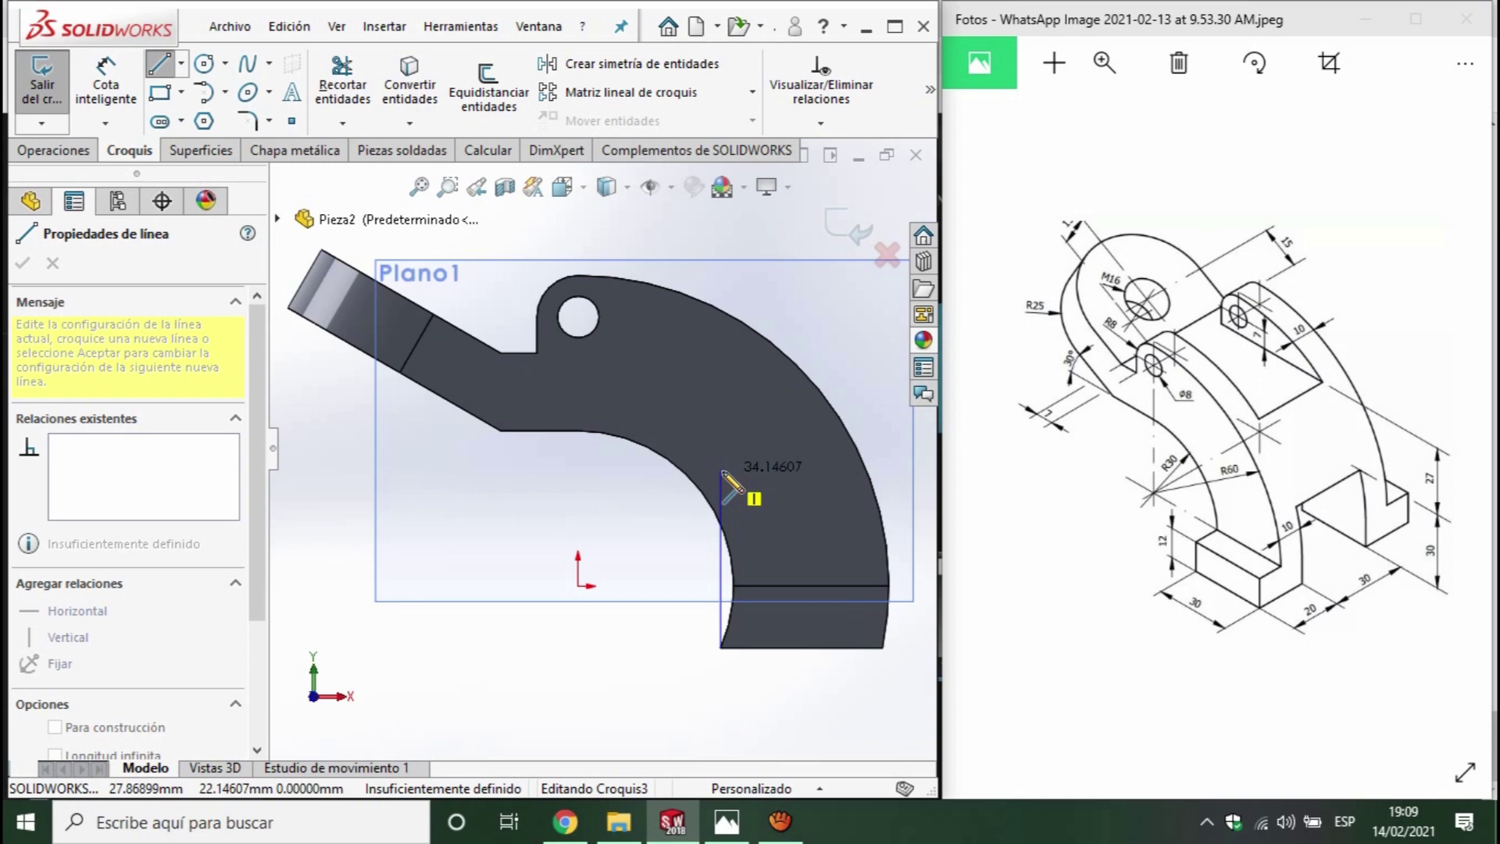
{"action": "left_click", "coordinate": [721, 472]}
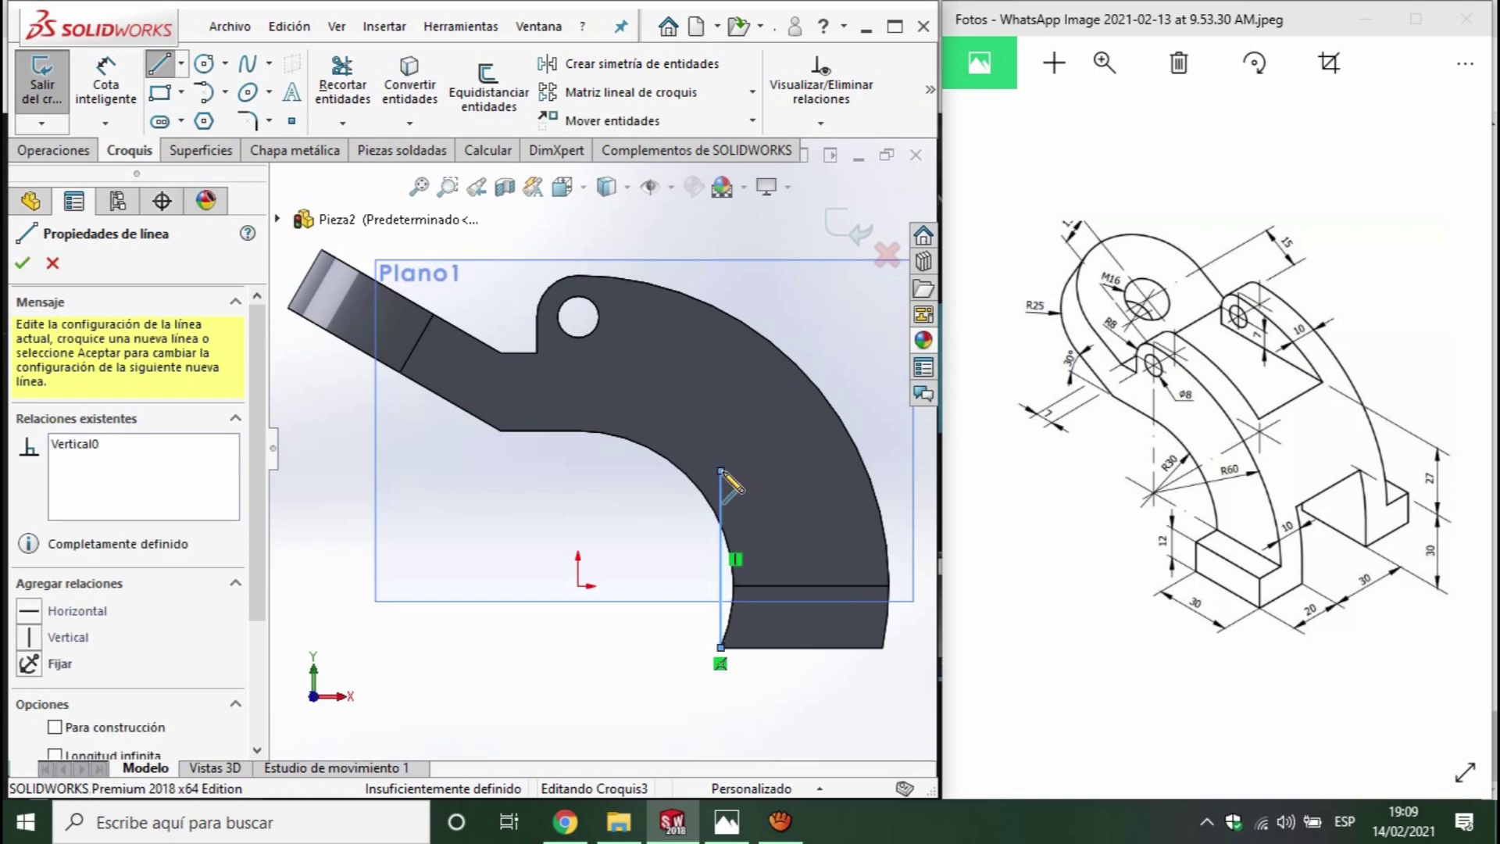
{"action": "left_click", "coordinate": [906, 470]}
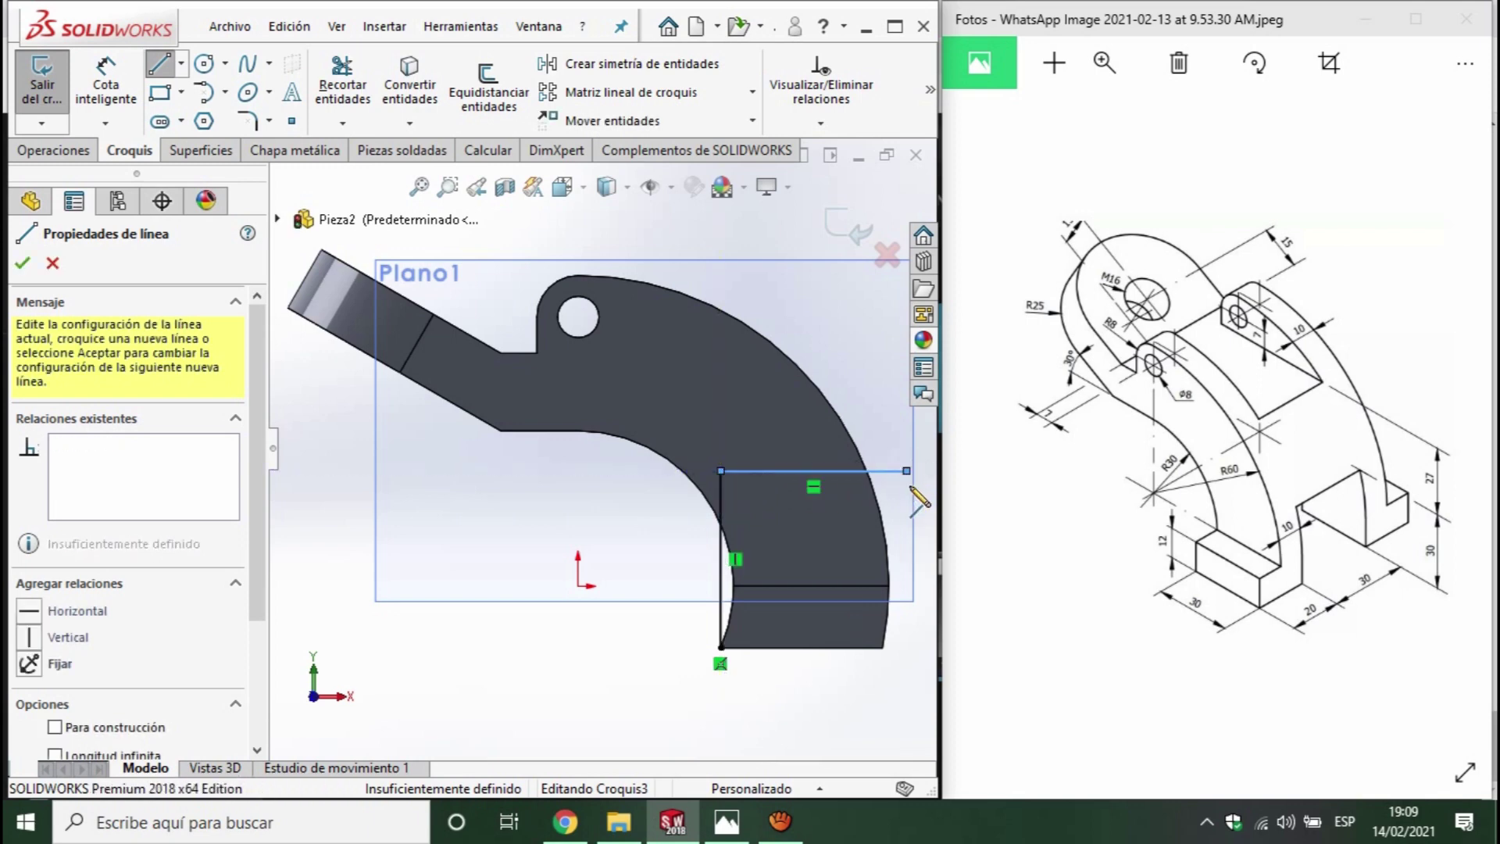
{"action": "left_click", "coordinate": [906, 647]}
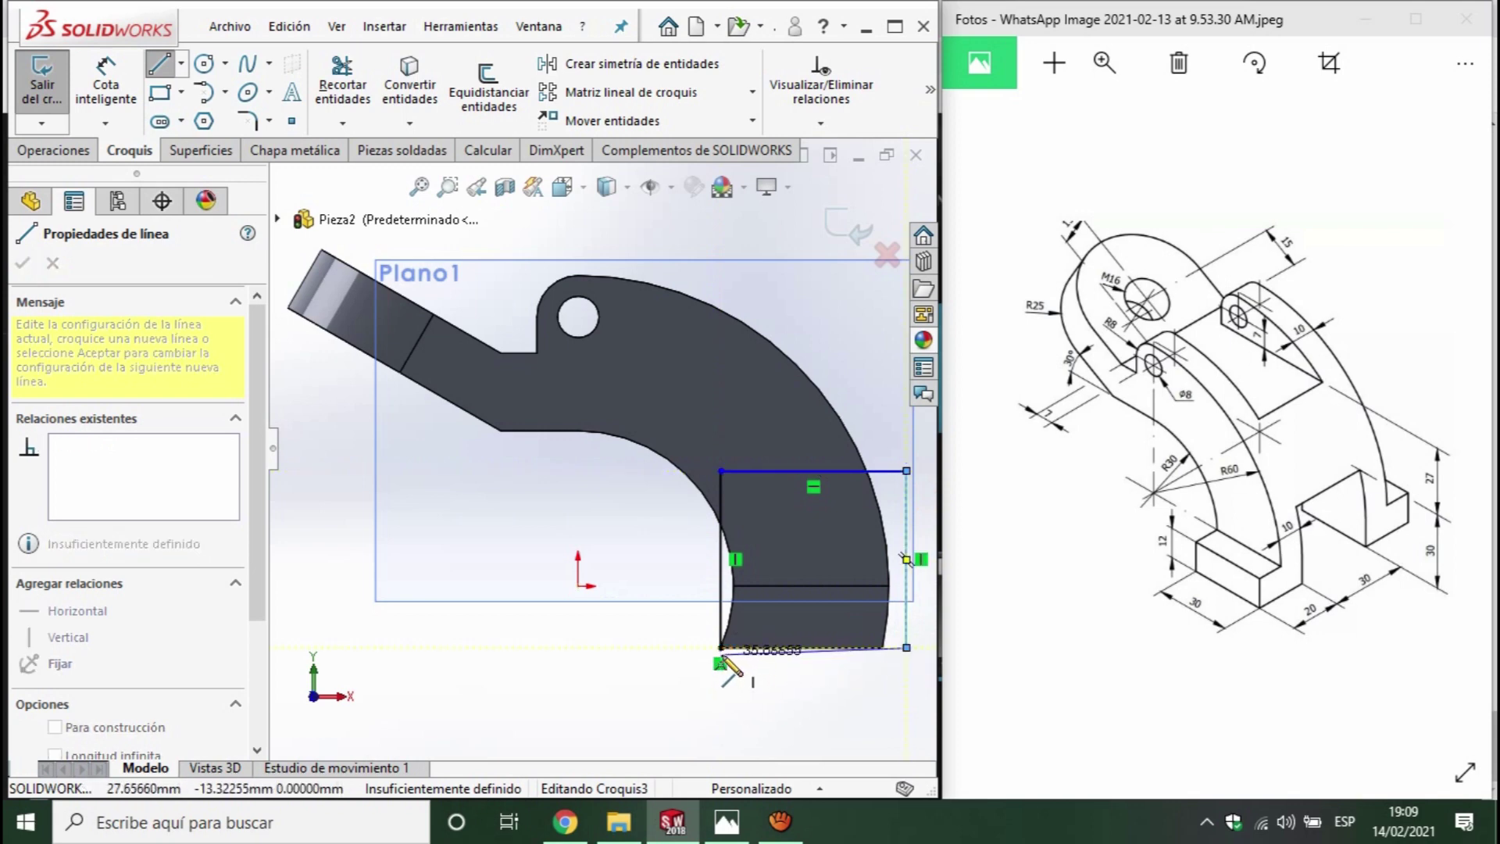
{"action": "left_click", "coordinate": [720, 647]}
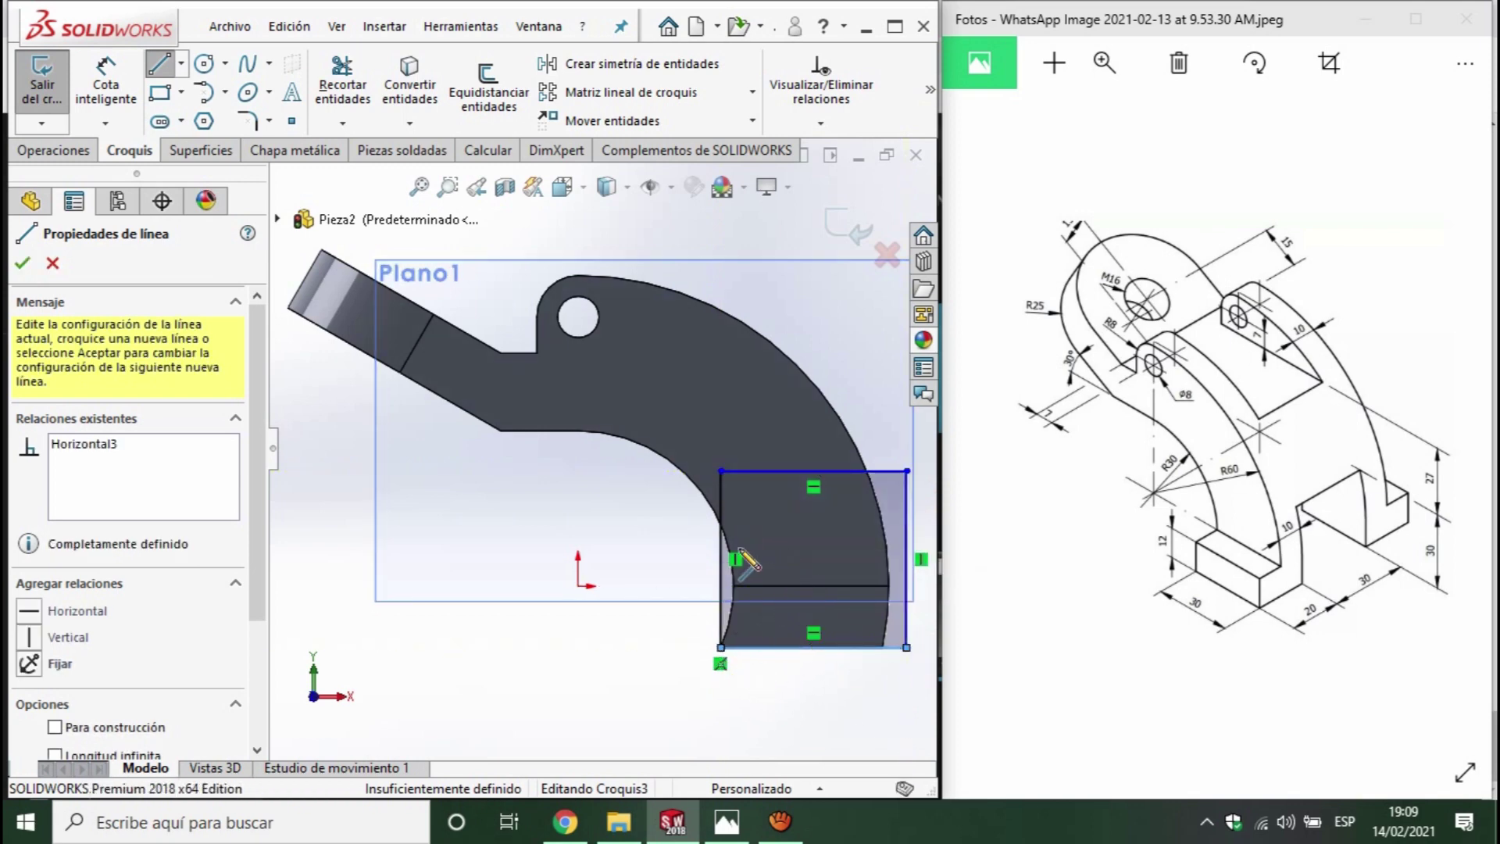
{"action": "key", "text": "Escape"}
{"action": "middle_click_drag", "start_coordinate": [764, 574], "coordinate": [772, 645]}
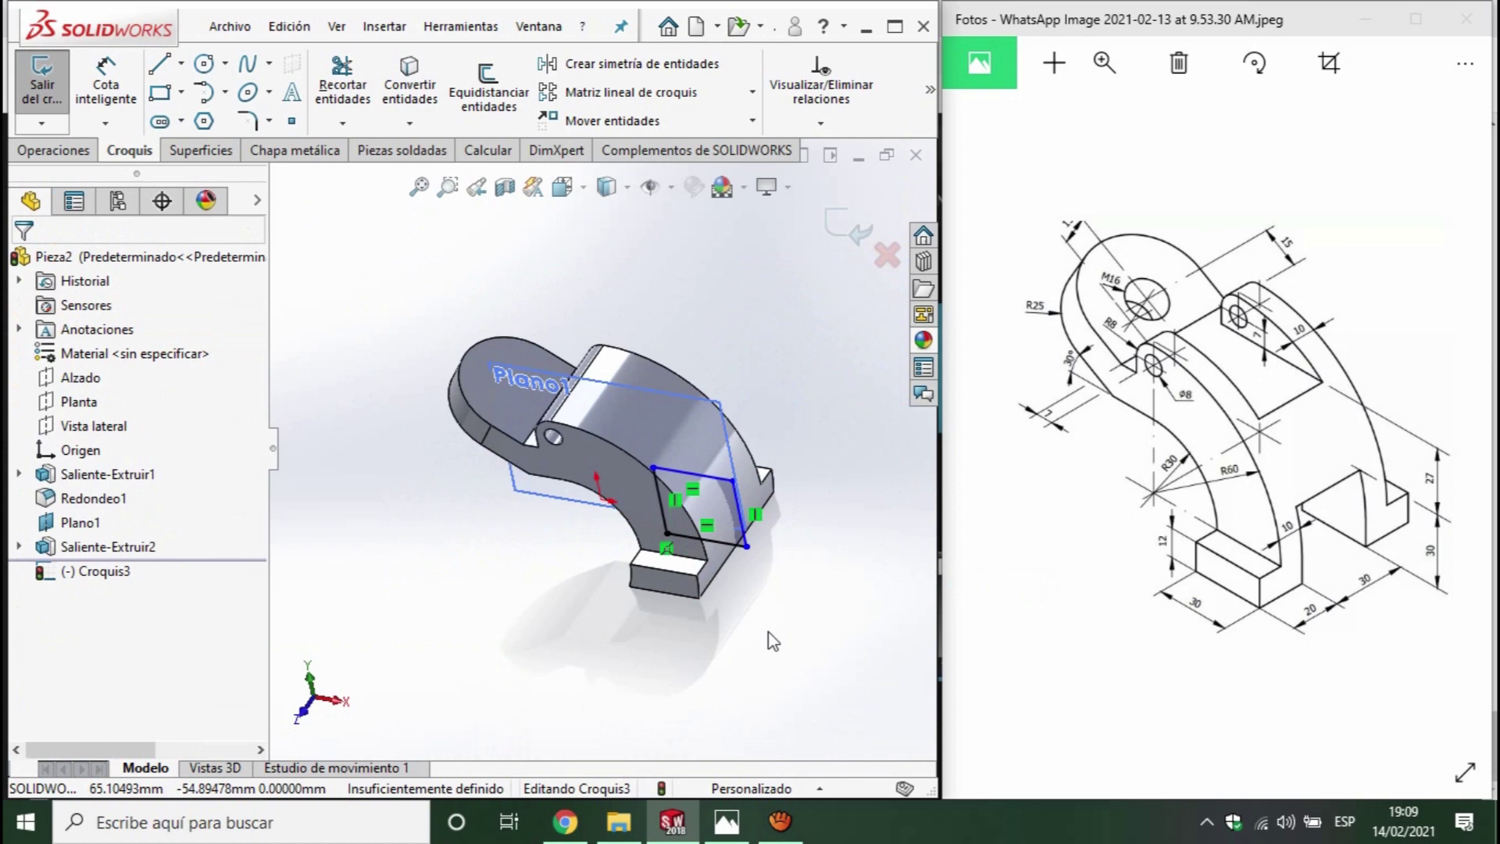
{"action": "key", "text": "ctrl+8"}
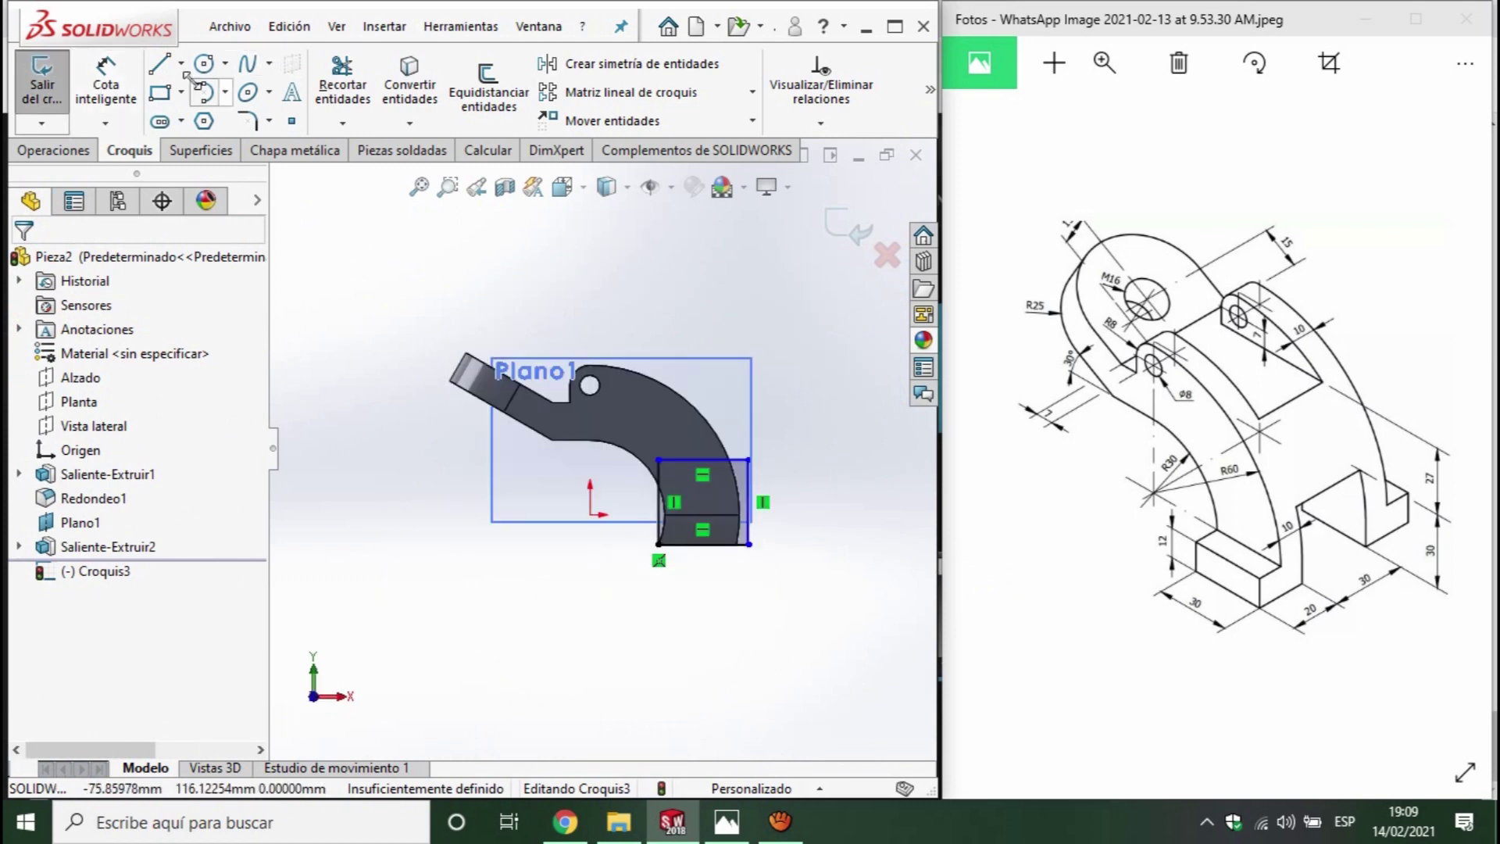
- Draw upper rectangles above the arm and trim the line dividing them
{"action": "left_click", "coordinate": [160, 65]}
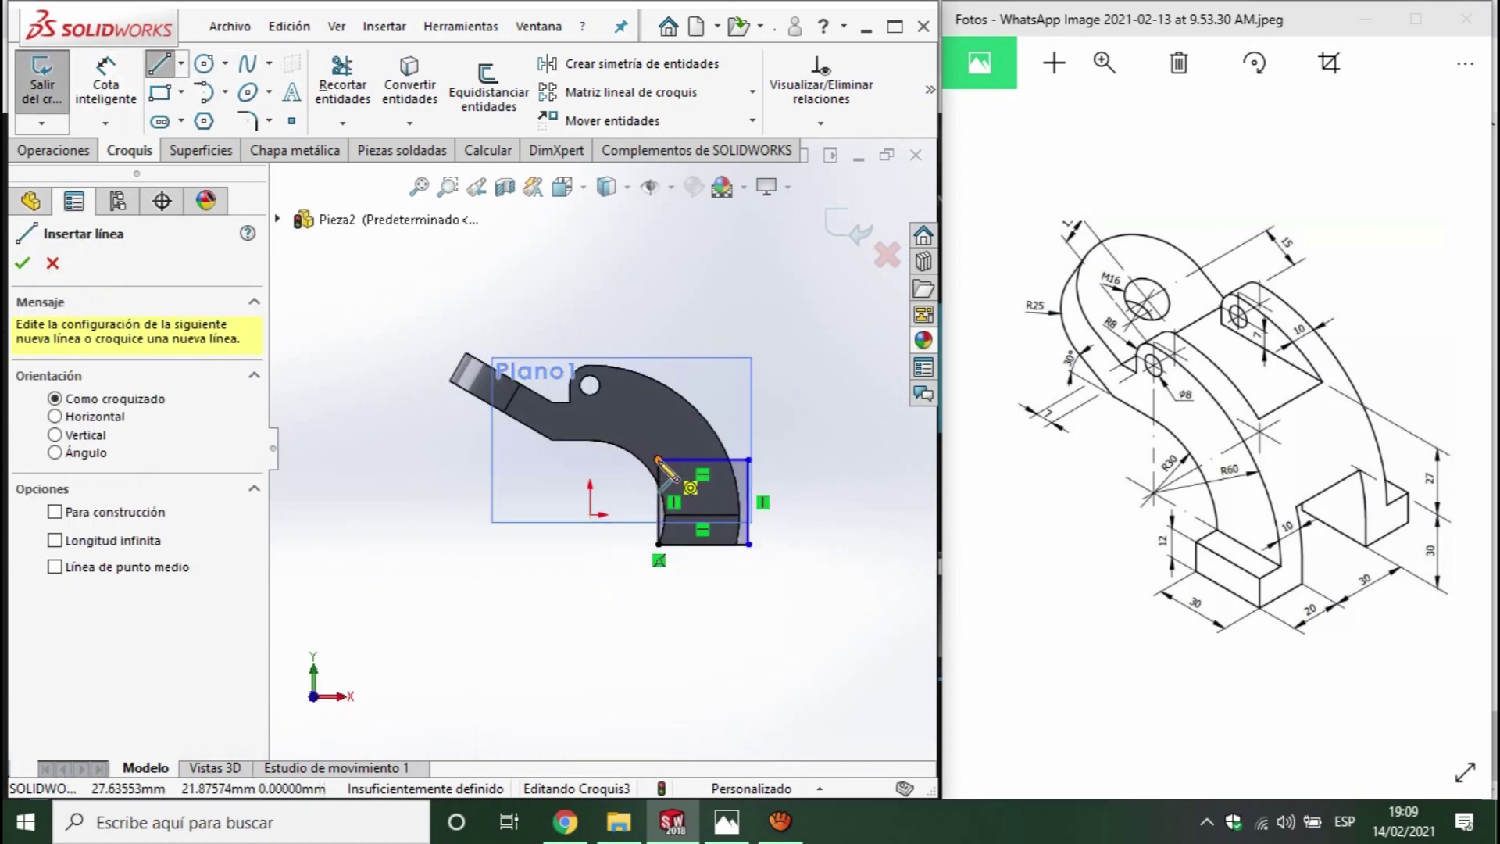
{"action": "left_click", "coordinate": [659, 461]}
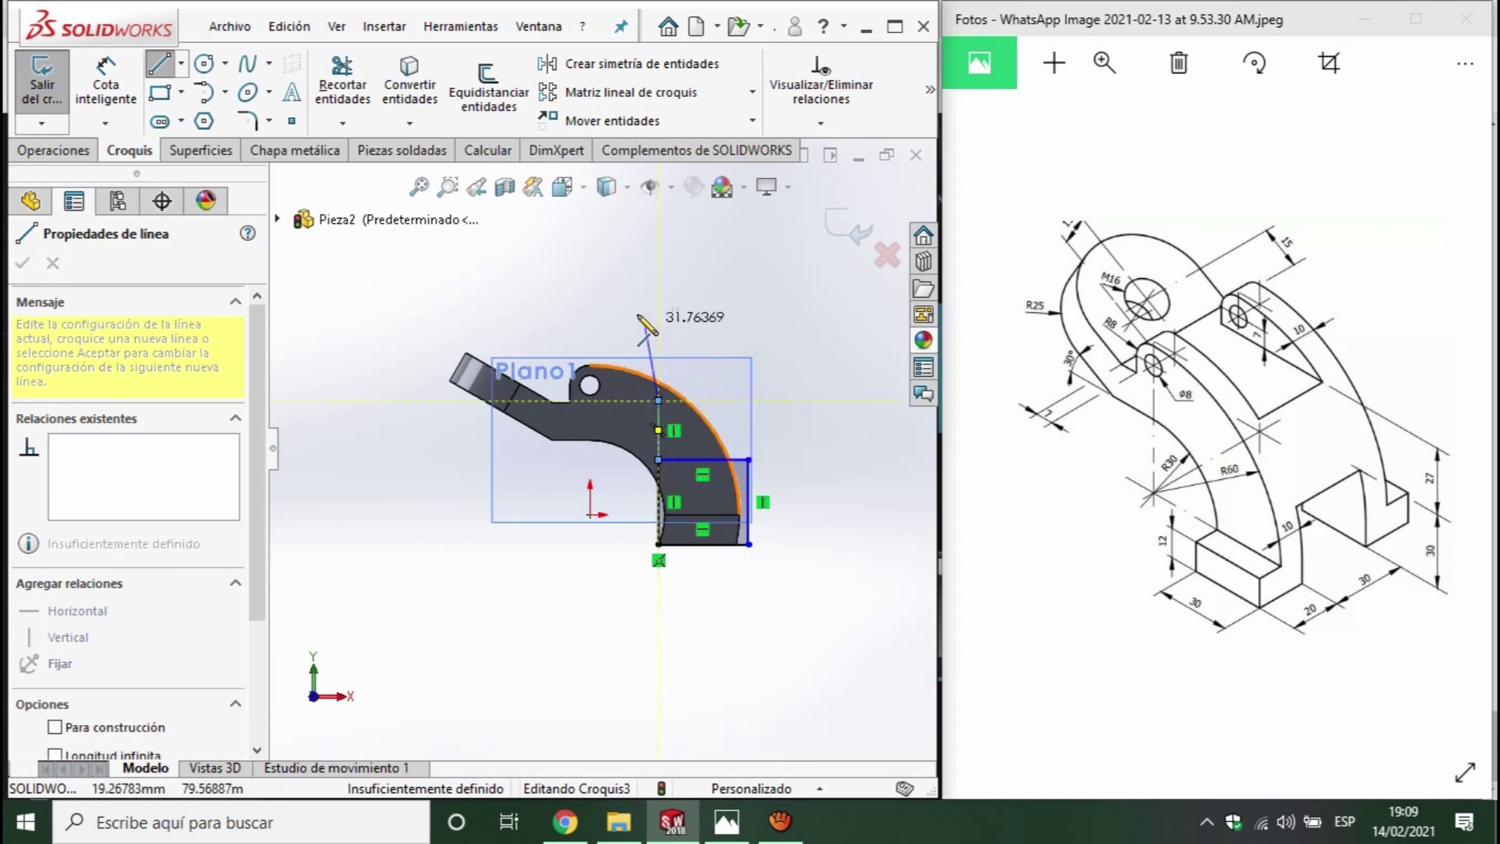
{"action": "left_click", "coordinate": [658, 278]}
{"action": "left_click", "coordinate": [767, 278]}
{"action": "left_click", "coordinate": [767, 400]}
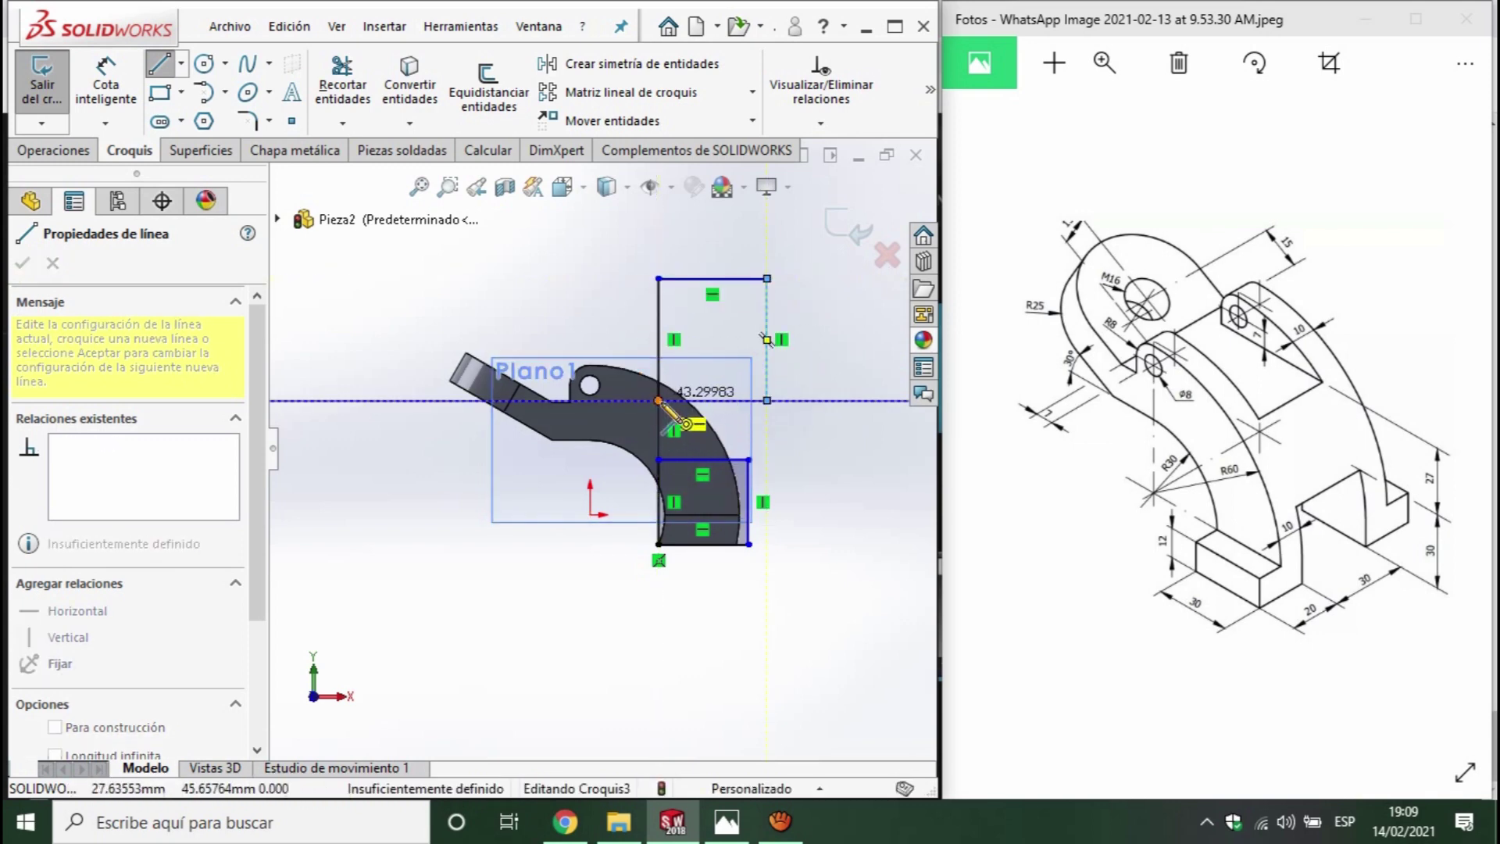
{"action": "left_click", "coordinate": [548, 400]}
{"action": "left_click", "coordinate": [548, 279]}
{"action": "left_click", "coordinate": [658, 278]}
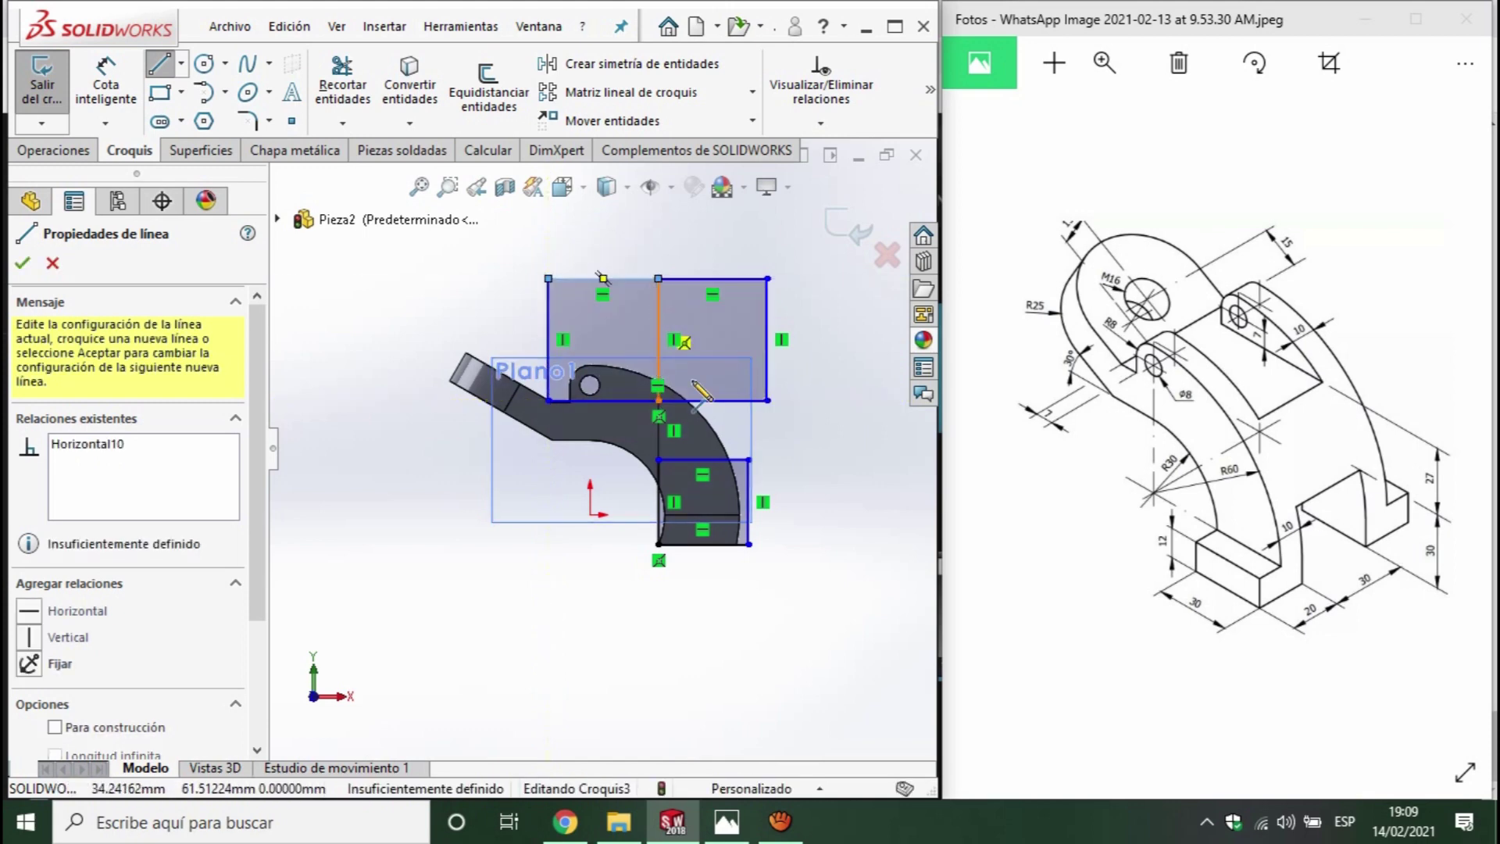
{"action": "key", "text": "Escape"}
{"action": "key", "text": "t"}
{"action": "left_click_drag", "start_coordinate": [683, 344], "coordinate": [608, 358]}
- Dimension the lower vertical line 30 mm and the upper vertical line 27 mm
{"action": "left_click", "coordinate": [105, 85]}
{"action": "scroll", "coordinate": [582, 448], "scroll_direction": "up", "scroll_amount": 3}
{"action": "left_click", "coordinate": [741, 539]}
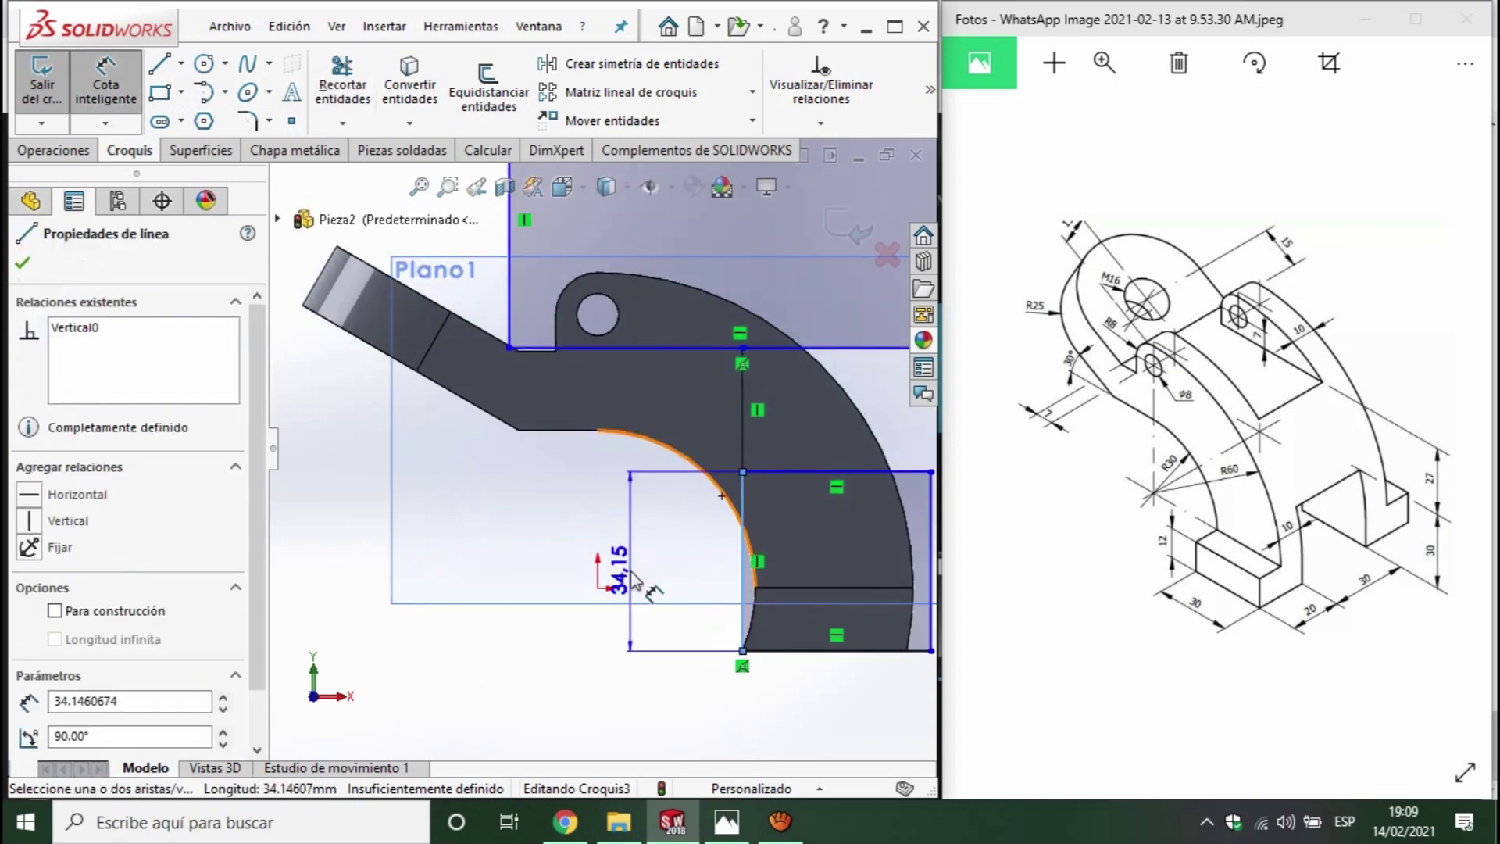
{"action": "left_click", "coordinate": [626, 574]}
{"action": "type", "text": "30"}
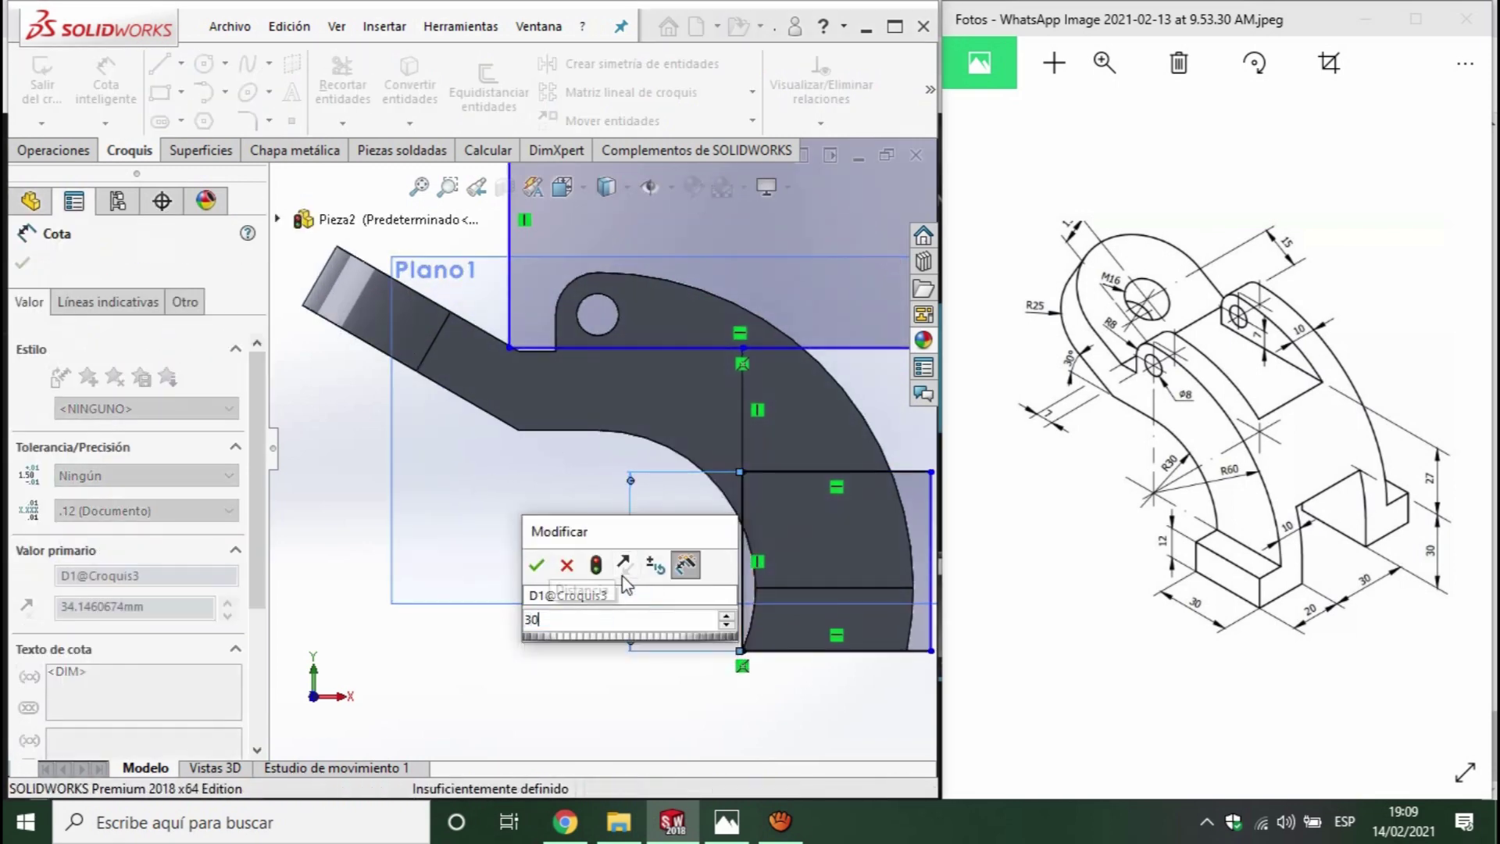
{"action": "key", "text": "Return"}
{"action": "left_click", "coordinate": [743, 457]}
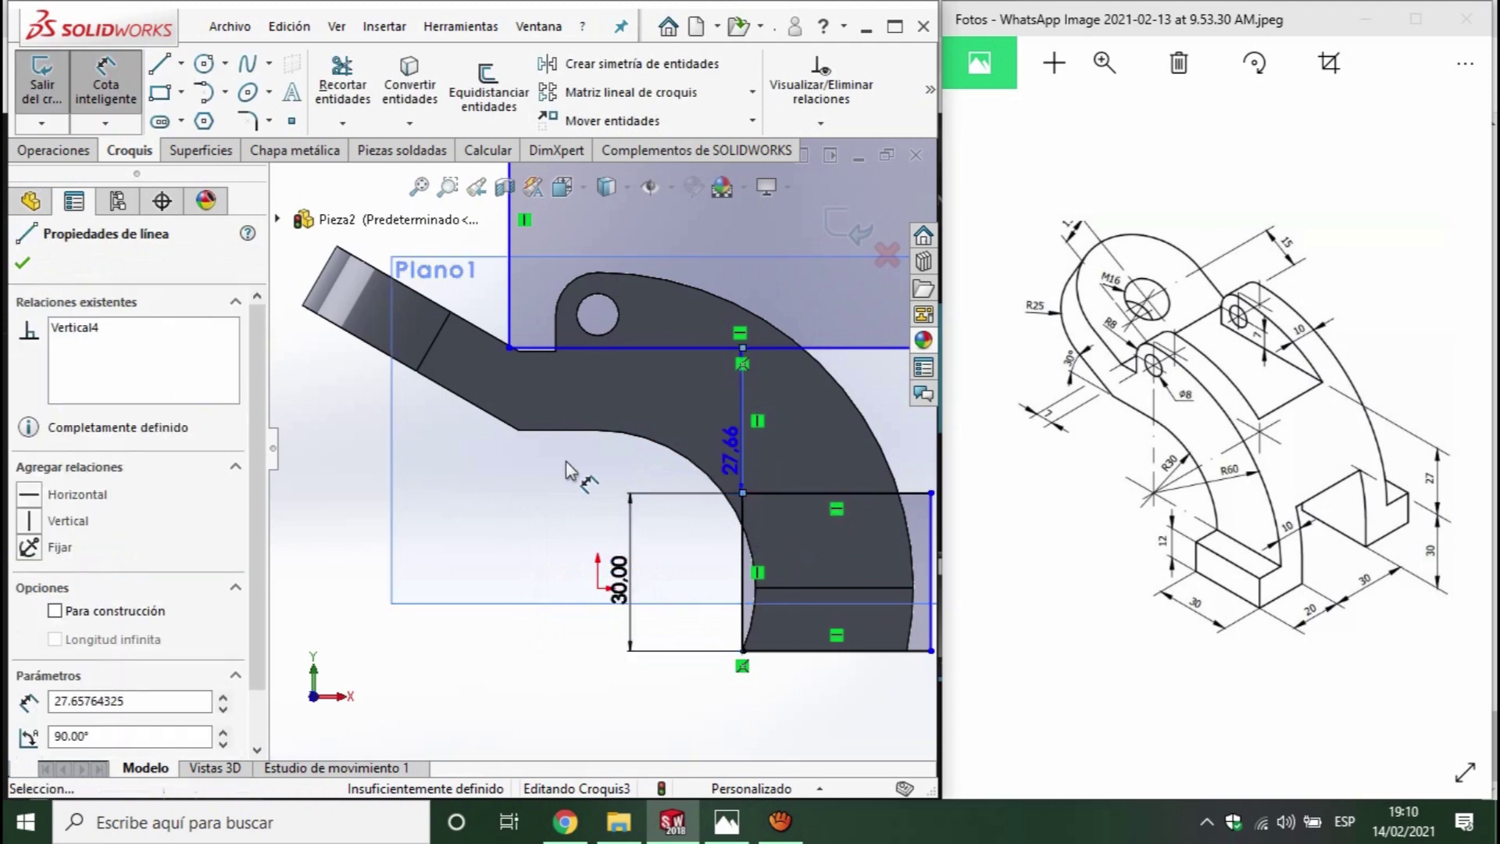
{"action": "left_click", "coordinate": [566, 469]}
{"action": "type", "text": "27.65764325mm"}
{"action": "key", "text": "Return"}
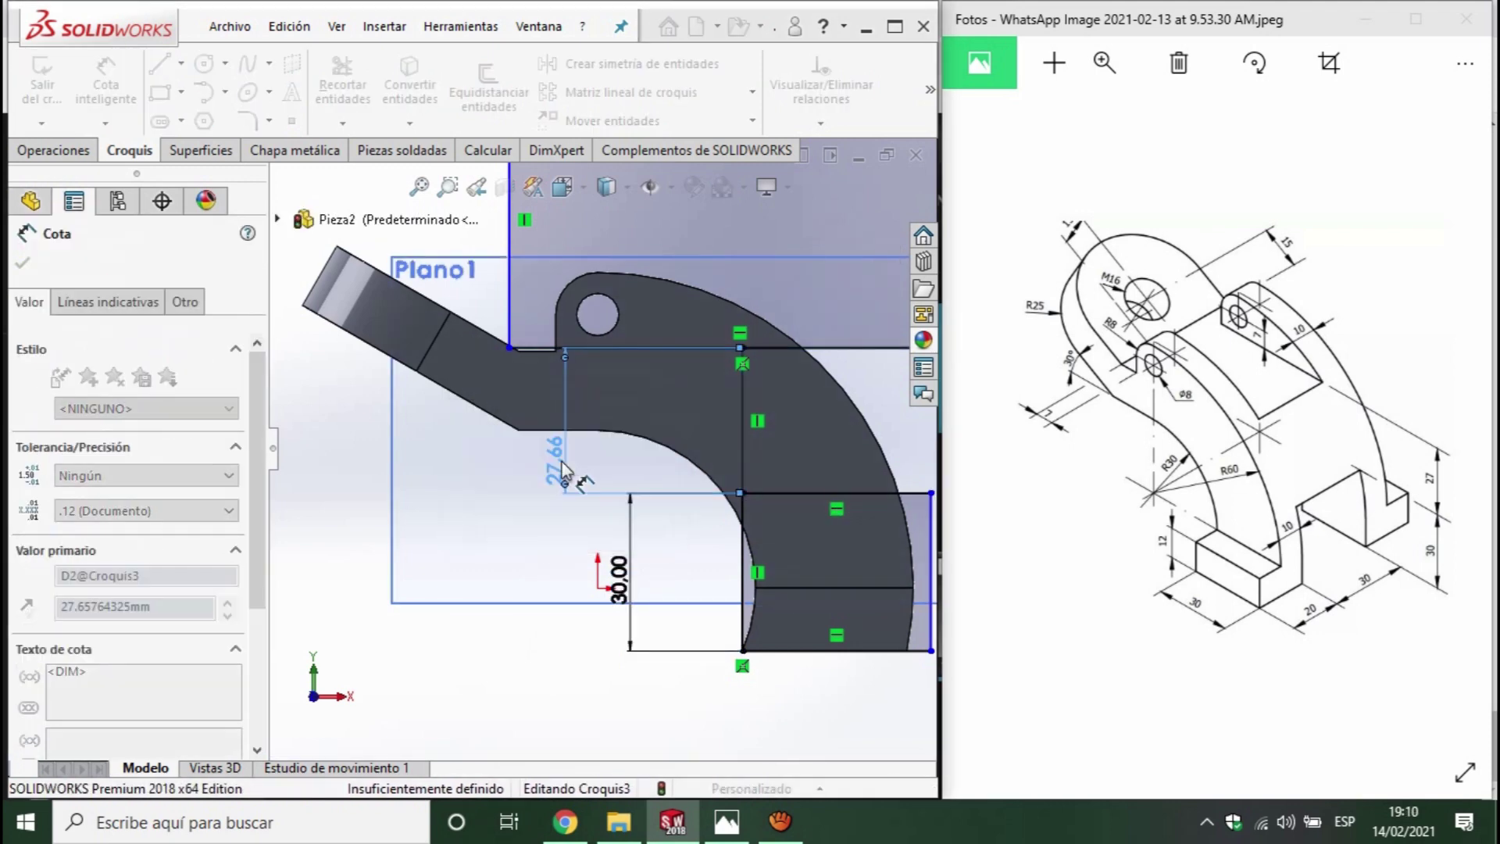
{"action": "key", "text": "z"}
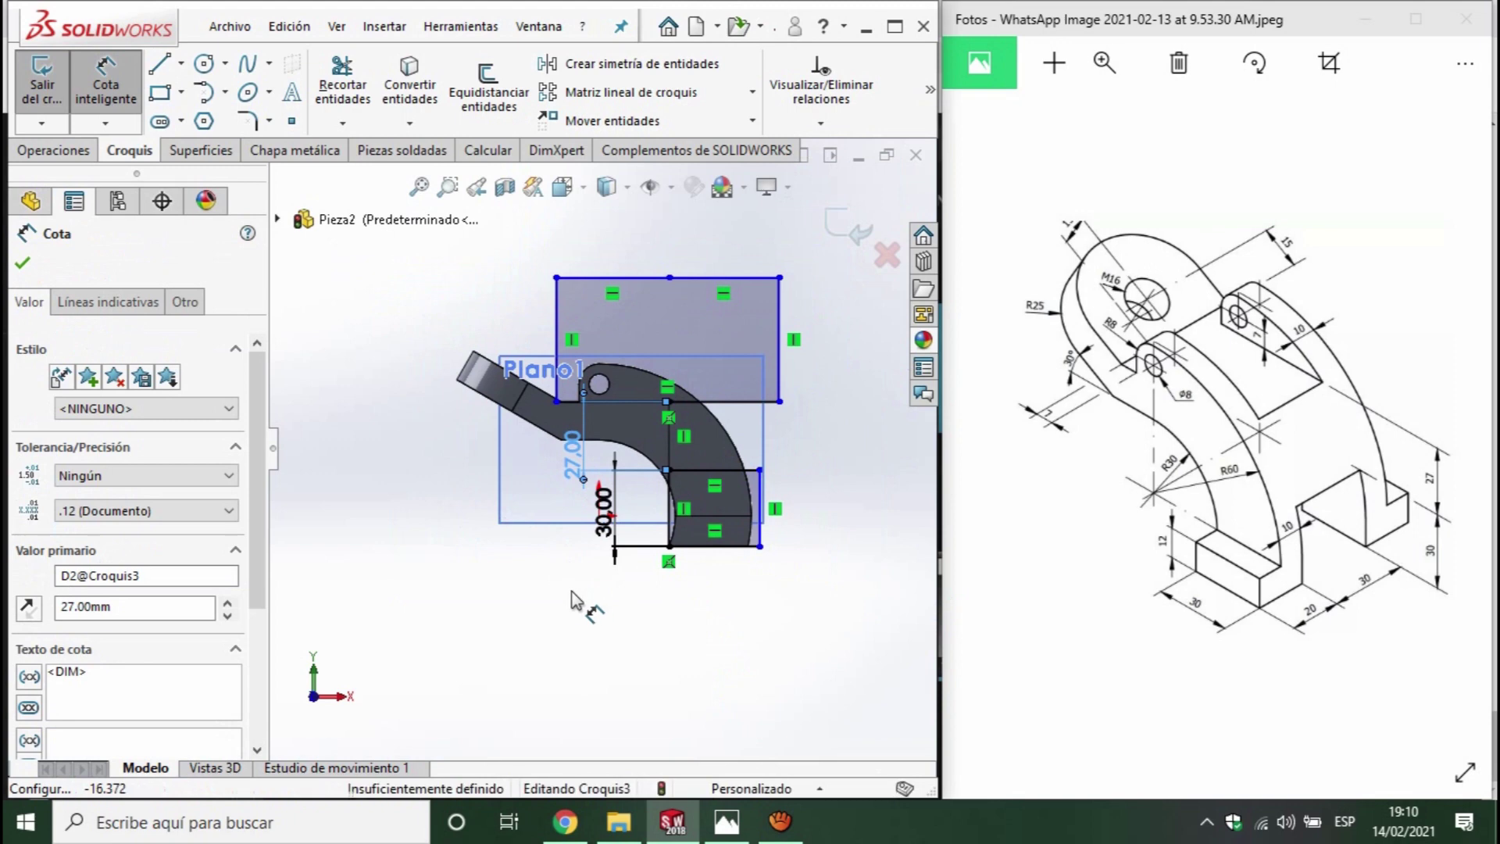
{"action": "left_click", "coordinate": [95, 146]}
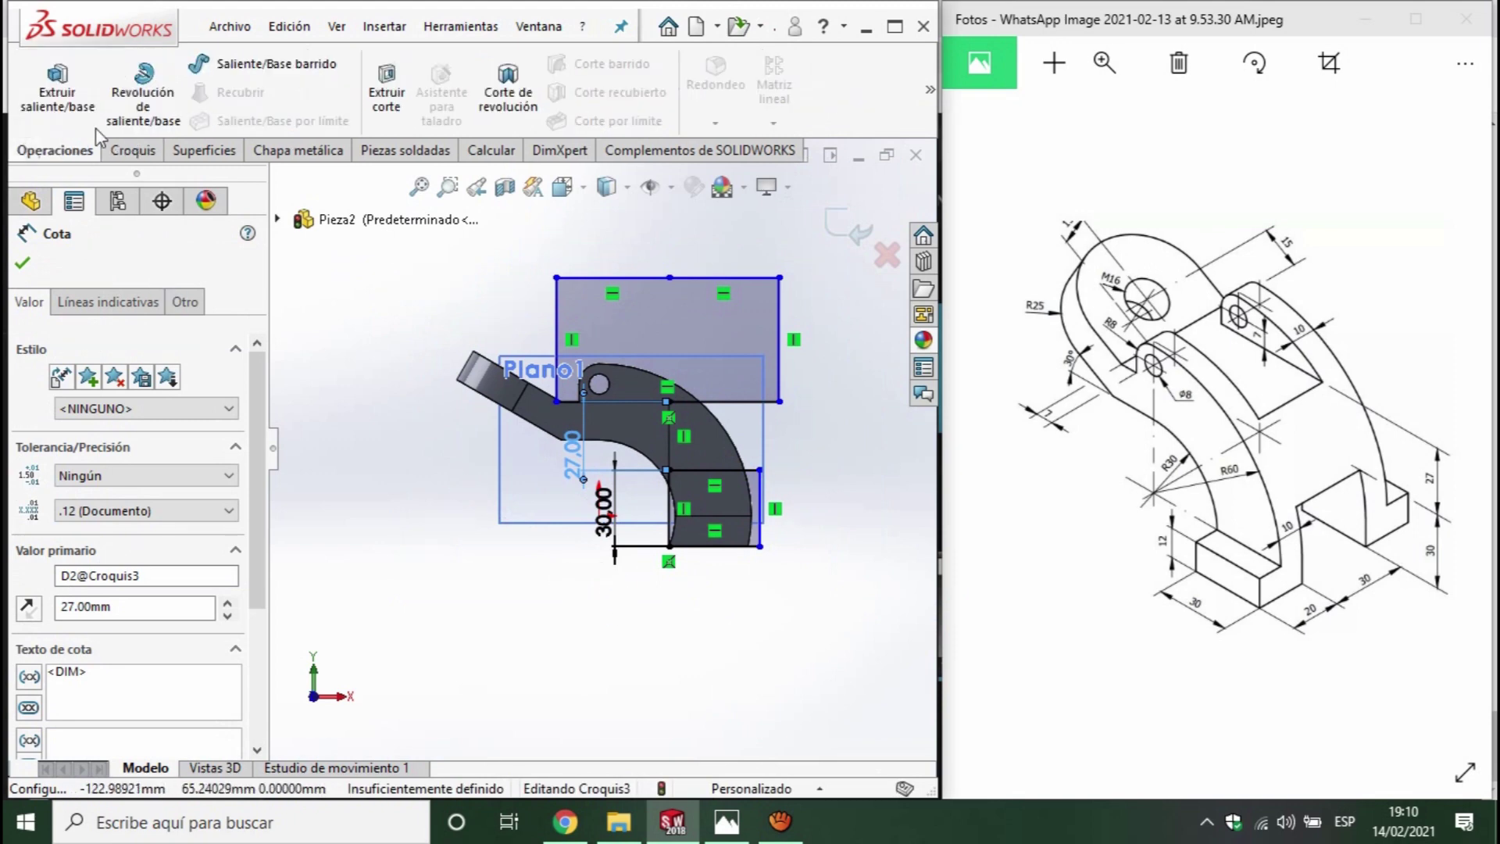
- Cut both Croquis3 rectangle regions 30 mm mid-plane through the bracket
{"action": "left_click", "coordinate": [386, 89]}
{"action": "left_click", "coordinate": [752, 339]}
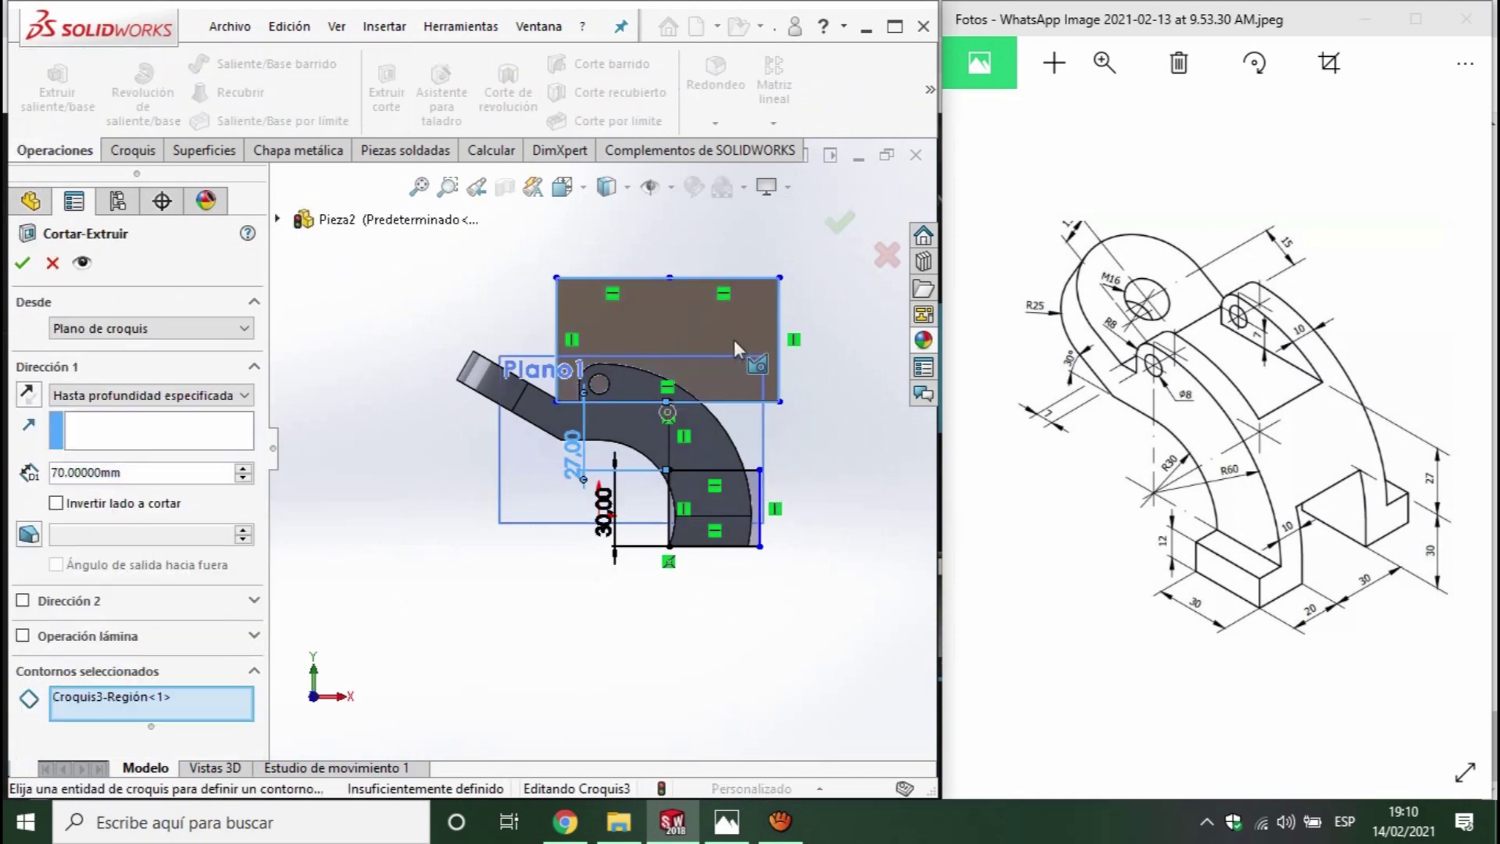
{"action": "left_click", "coordinate": [641, 383]}
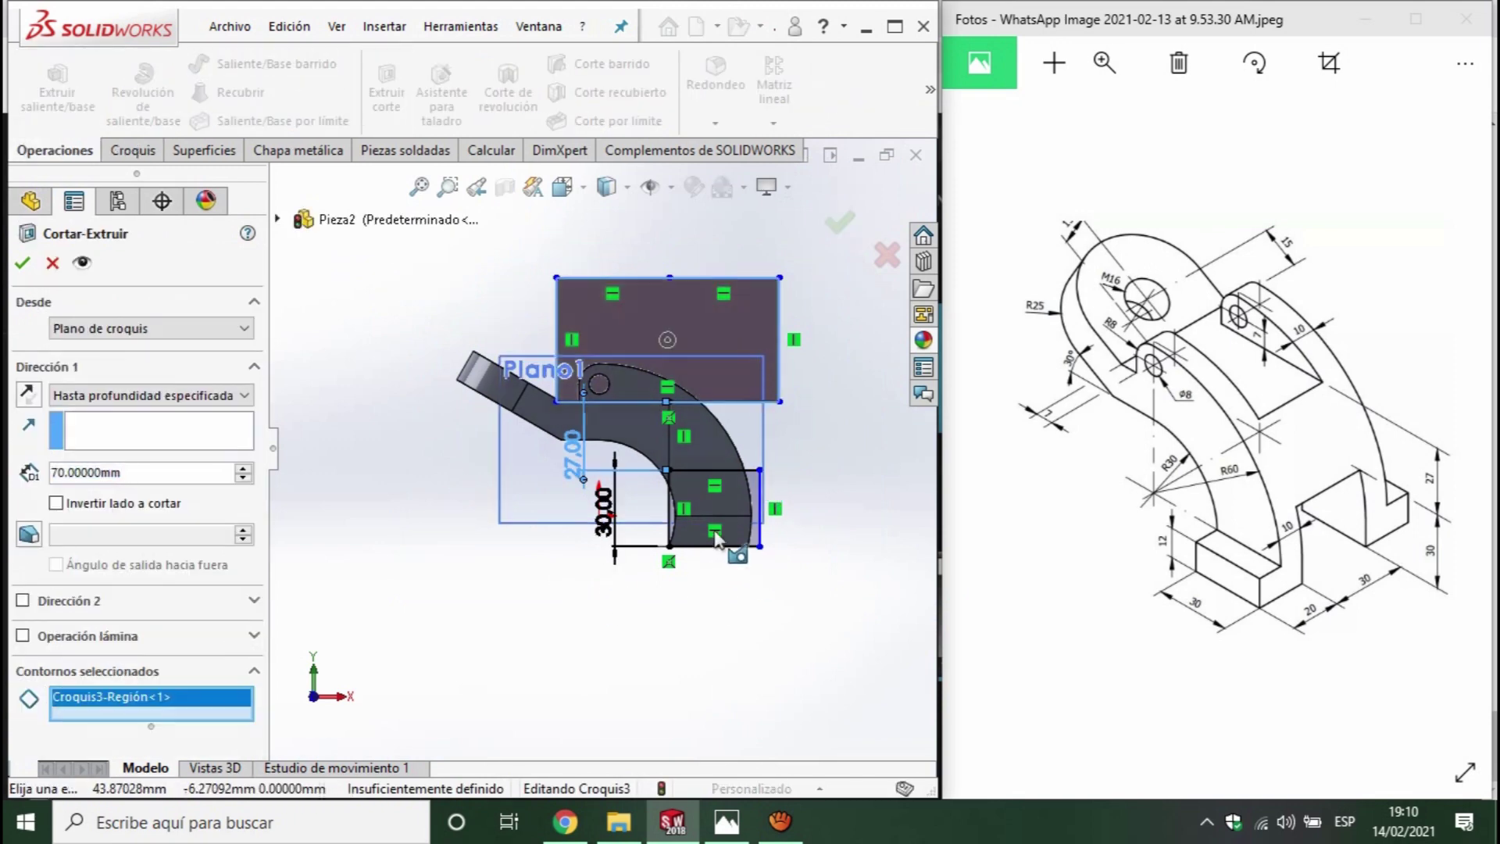
{"action": "left_click", "coordinate": [149, 404]}
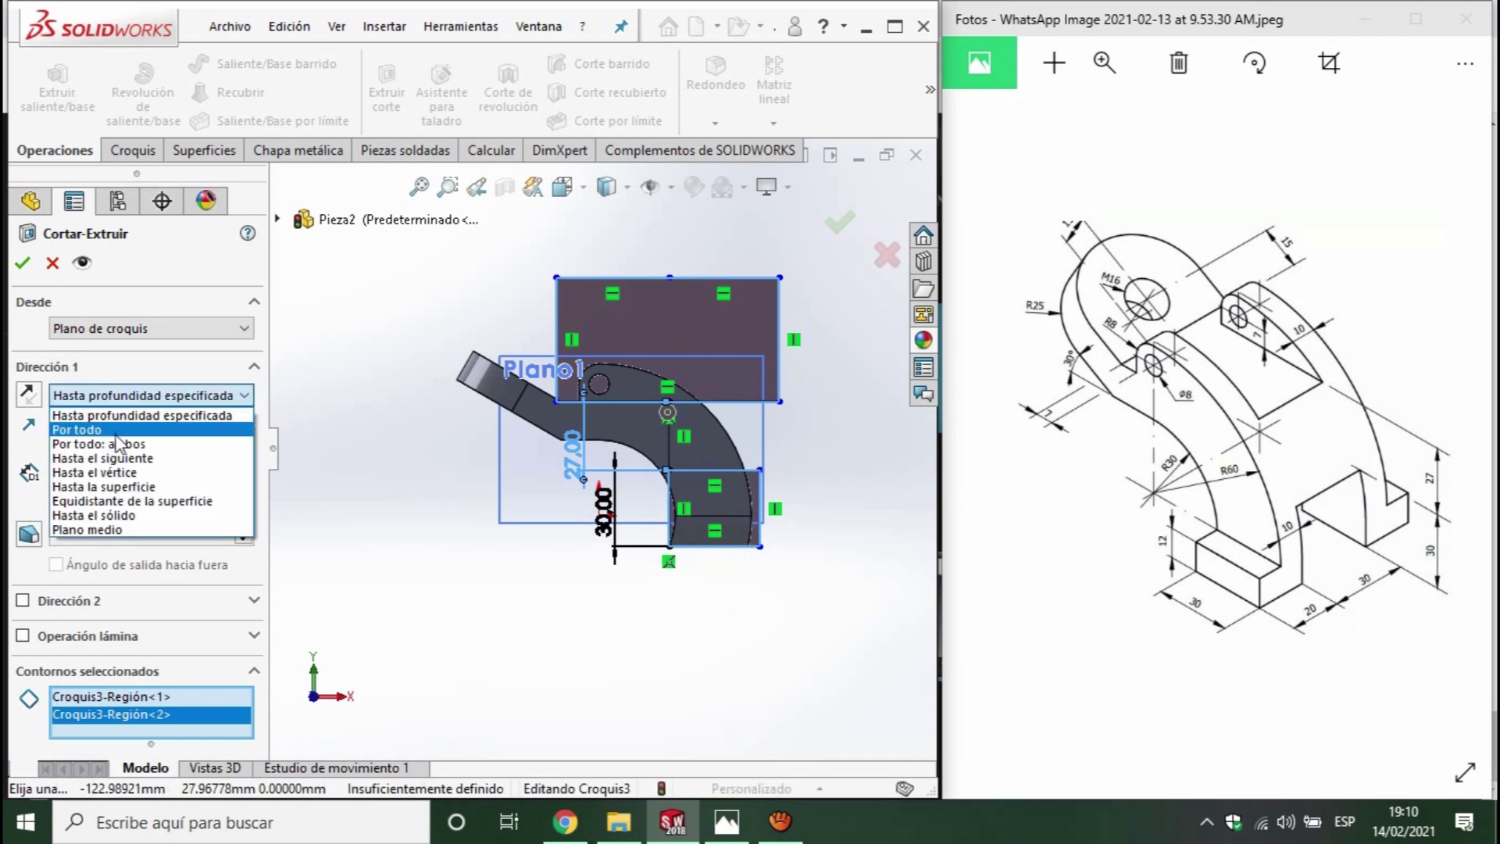
{"action": "left_click", "coordinate": [97, 530]}
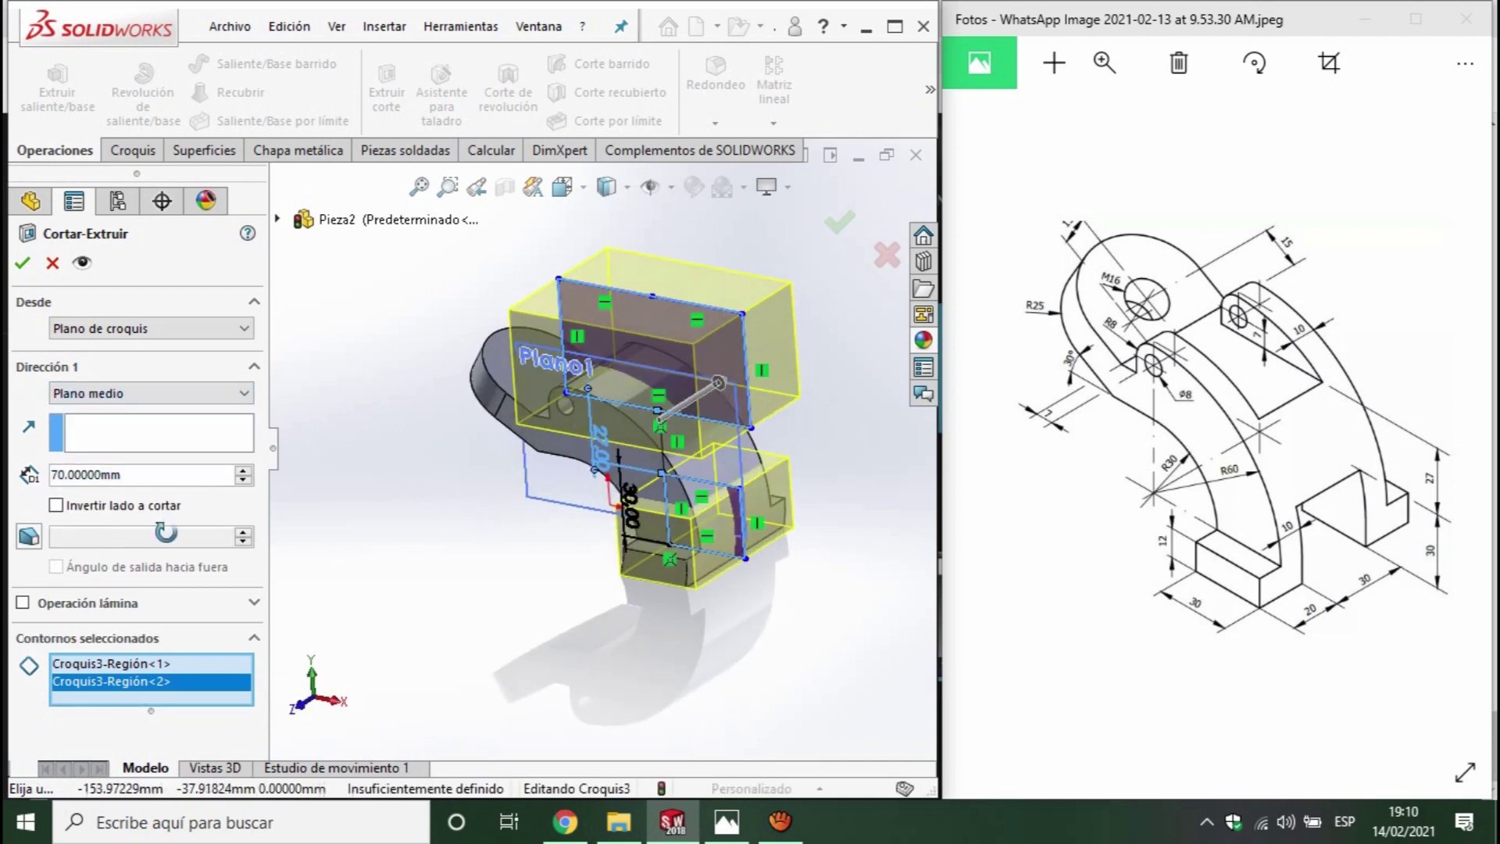
{"action": "type", "text": "30"}
{"action": "key", "text": "Return"}
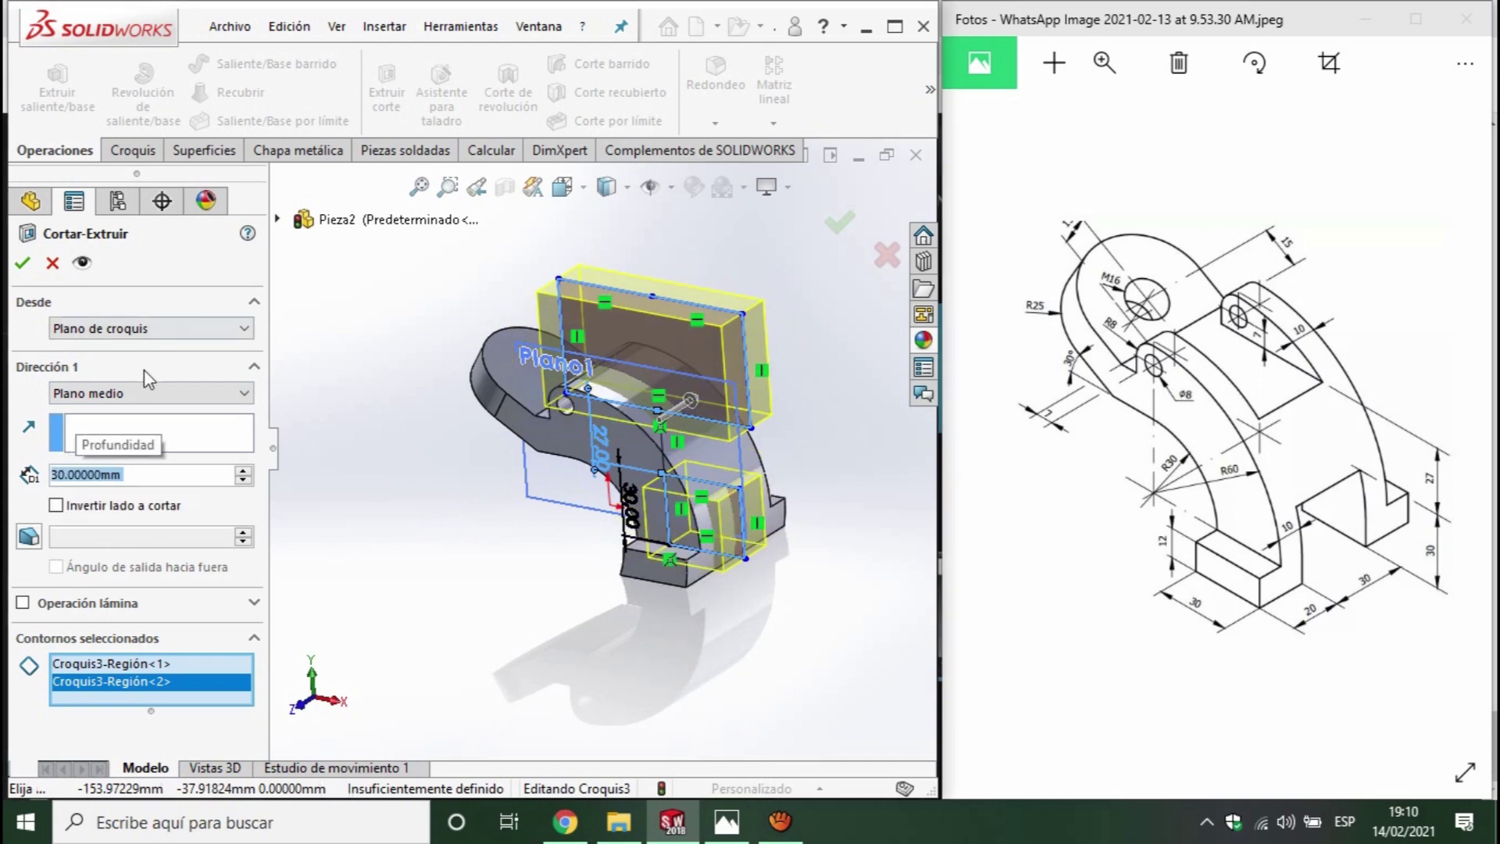
{"action": "left_click", "coordinate": [21, 266]}
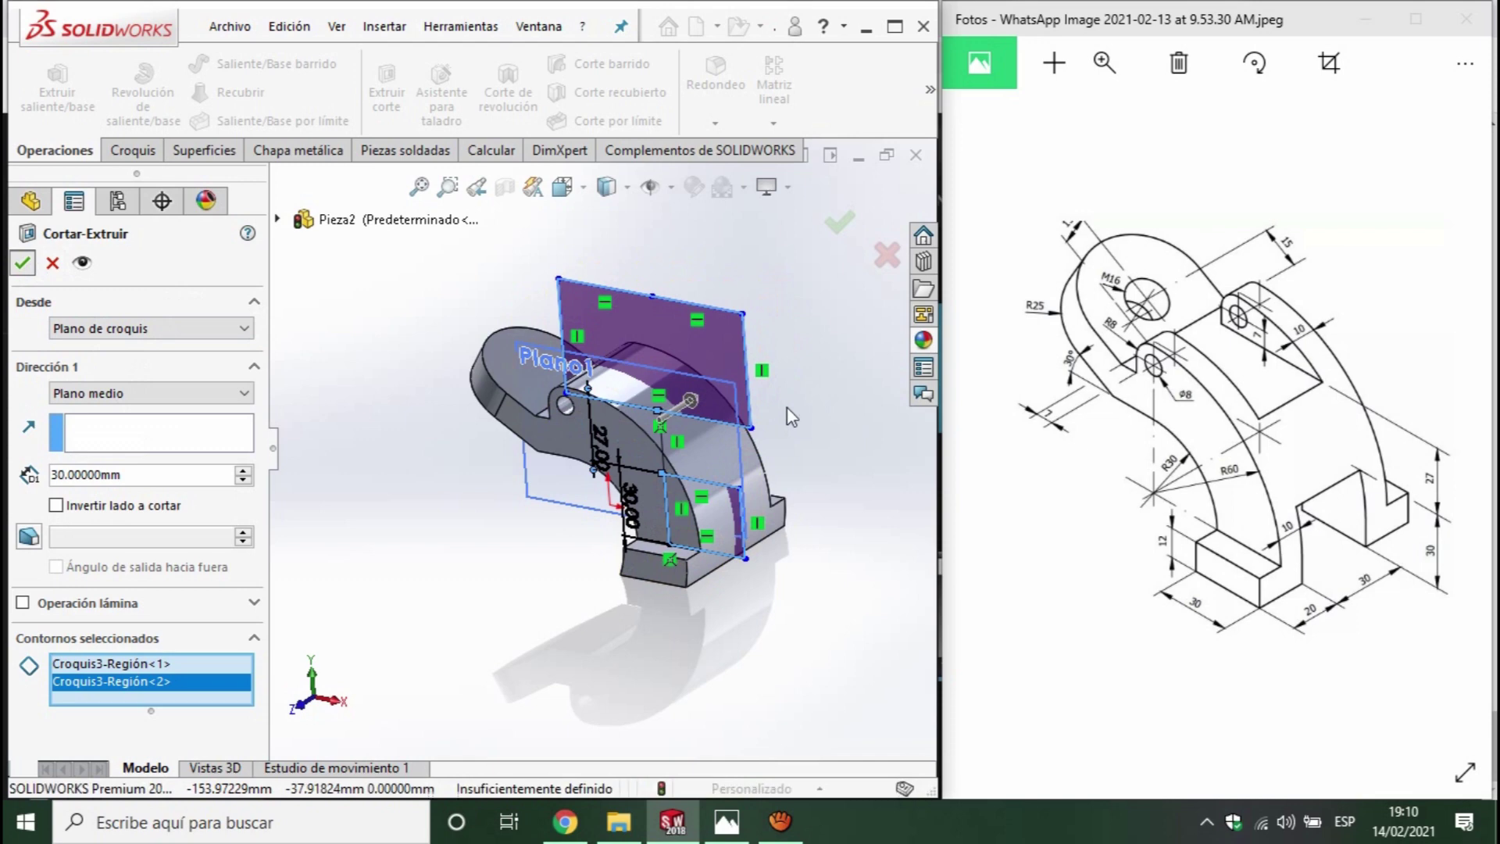
{"action": "scroll", "coordinate": [635, 476], "scroll_direction": "down", "scroll_amount": 2}
{"action": "scroll", "coordinate": [672, 539], "scroll_direction": "down", "scroll_amount": 4}
{"action": "mouse_move", "coordinate": [677, 551]}
{"action": "middle_mouse_down"}
{"action": "mouse_move", "coordinate": [389, 209]}
{"action": "mouse_move", "coordinate": [472, 350]}
{"action": "middle_mouse_up"}
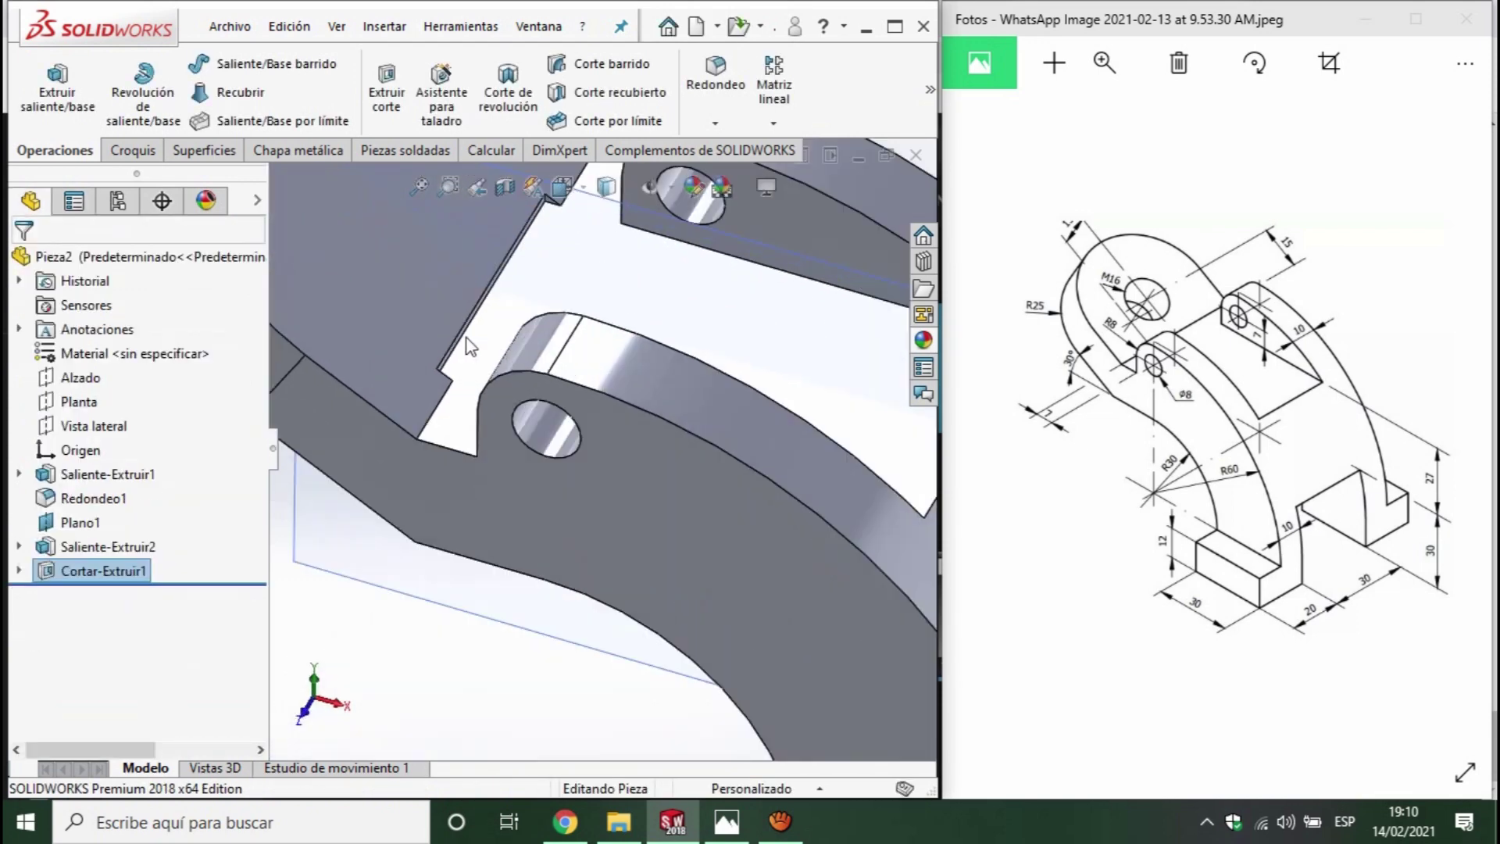
{"action": "scroll", "coordinate": [477, 327], "scroll_direction": "down", "scroll_amount": 2}
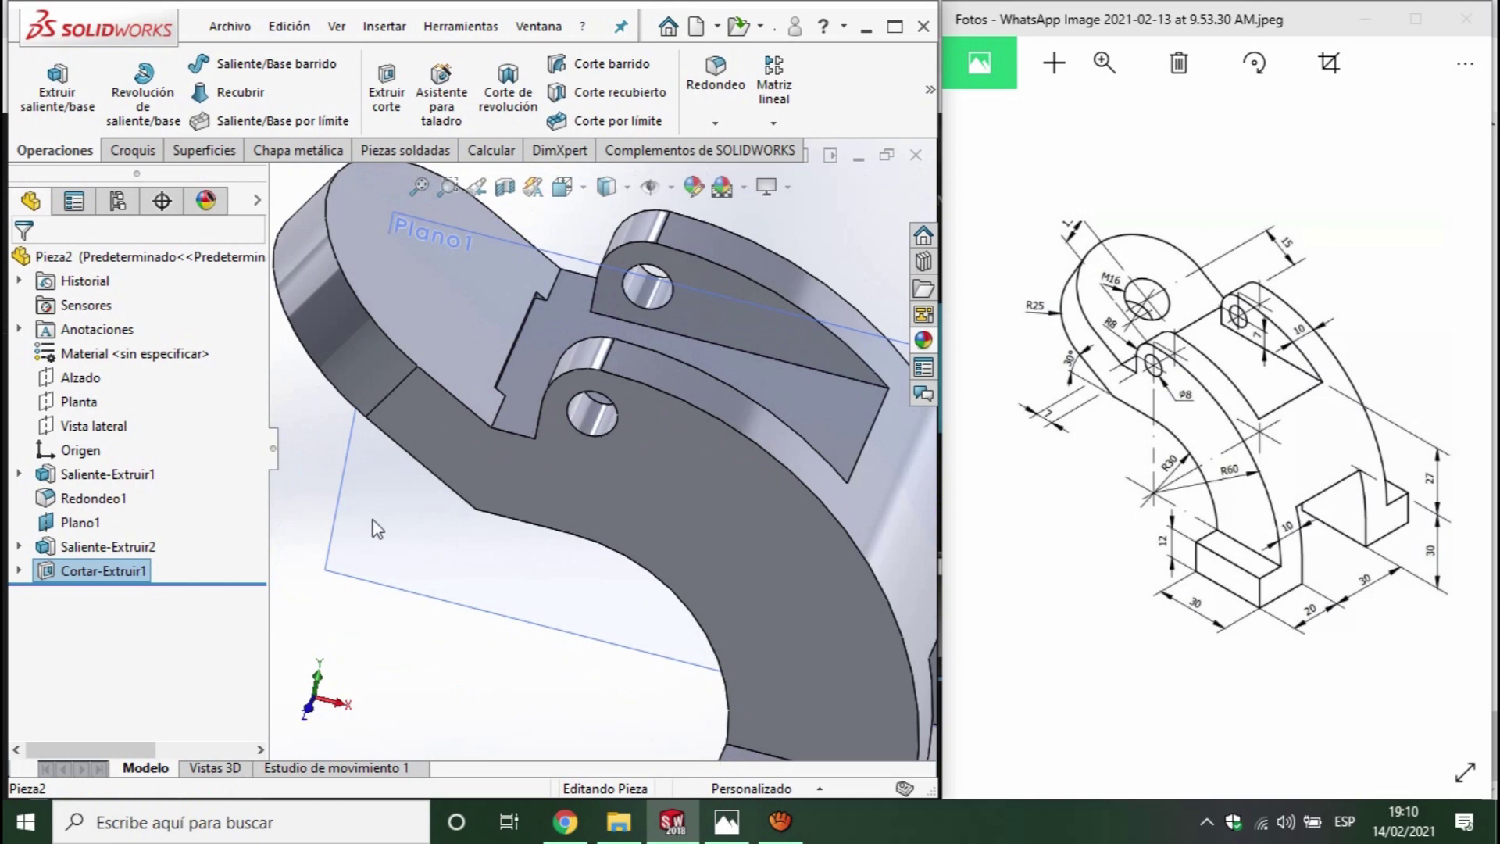
- Open the sketch behind Cortar-Extruir1 for editing
{"action": "left_click", "coordinate": [102, 572]}
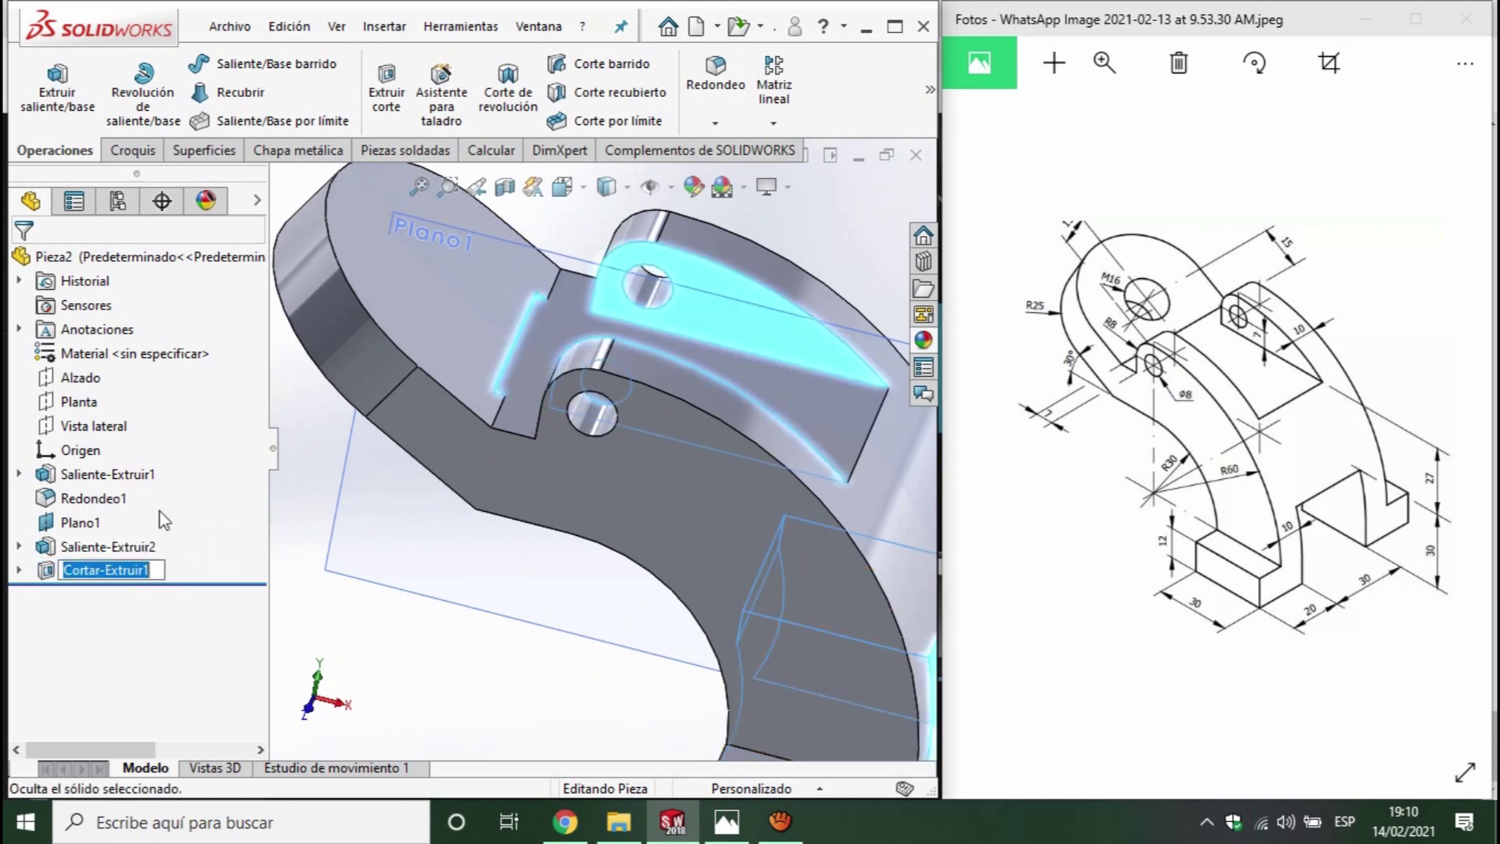
{"action": "right_click", "coordinate": [90, 570]}
{"action": "right_click", "coordinate": [69, 570]}
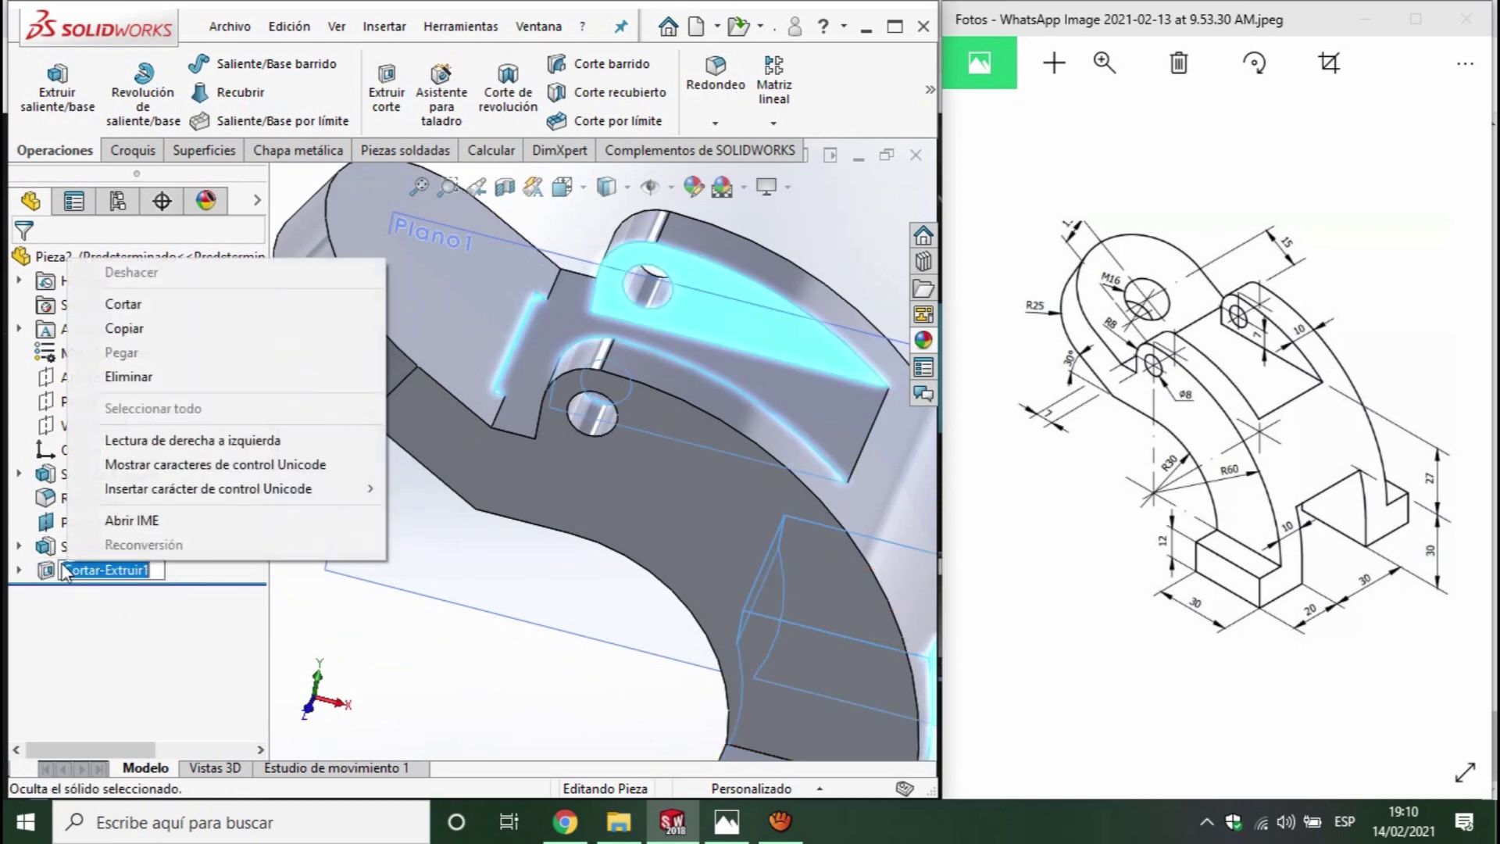
{"action": "left_click", "coordinate": [52, 582]}
{"action": "right_click", "coordinate": [69, 568]}
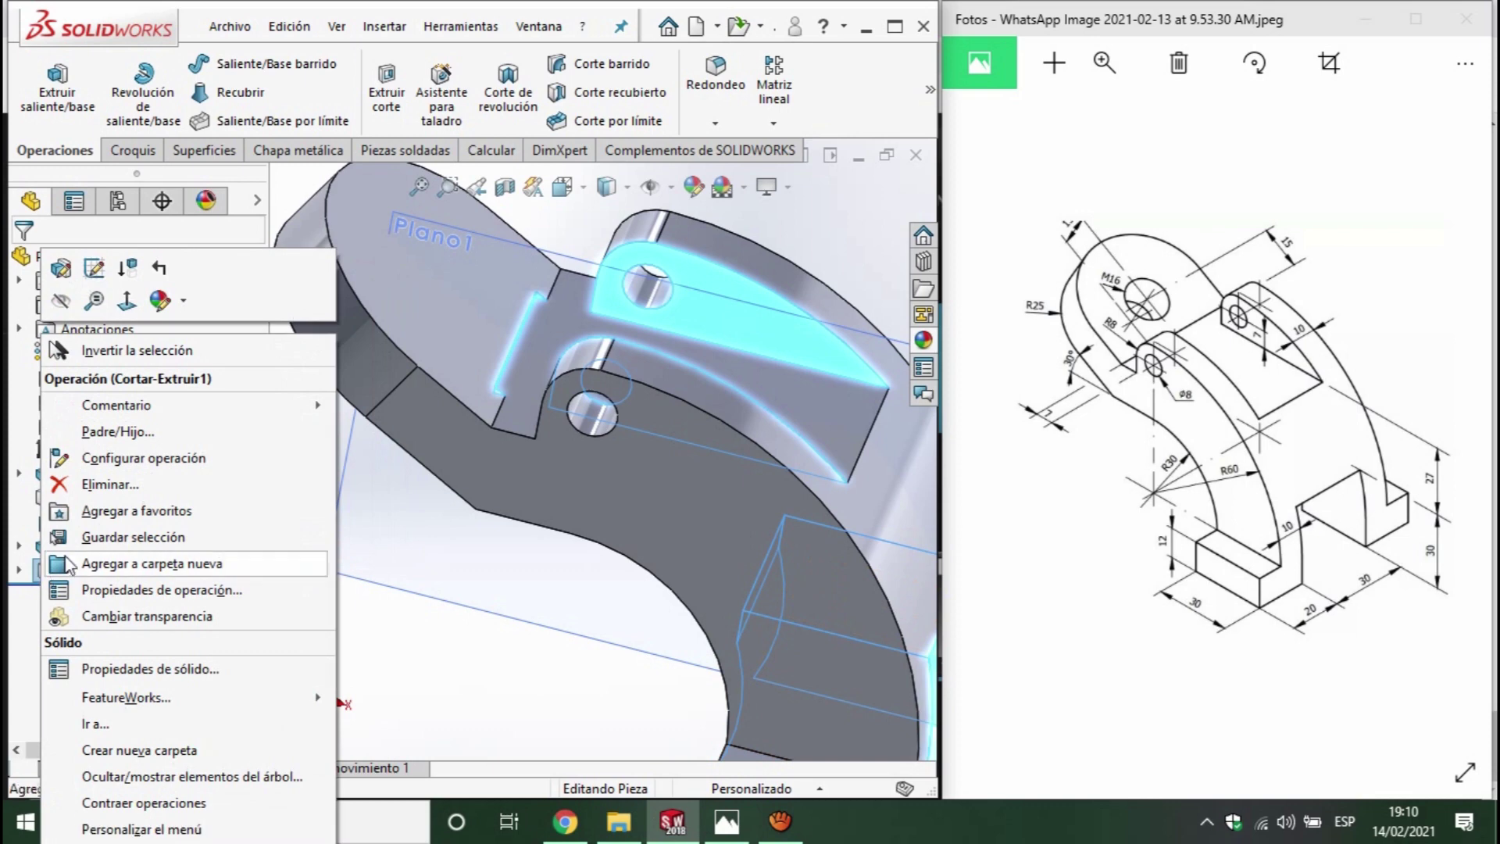
{"action": "left_click", "coordinate": [94, 268]}
{"action": "scroll", "coordinate": [564, 363], "scroll_direction": "down", "scroll_amount": 2}
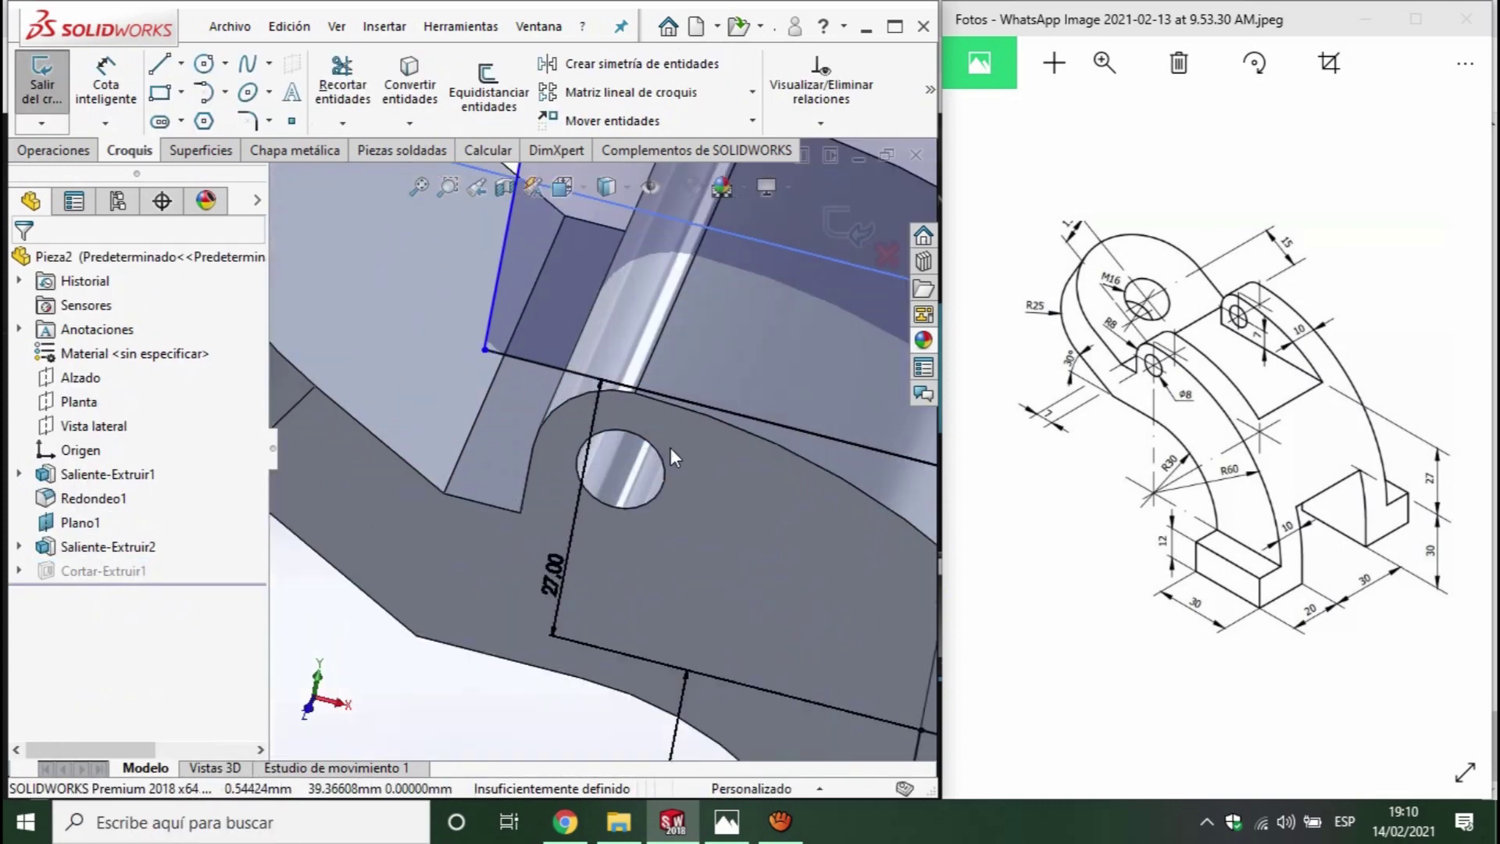
{"action": "scroll", "coordinate": [686, 405], "scroll_direction": "up", "scroll_amount": 3}
{"action": "scroll", "coordinate": [679, 397], "scroll_direction": "up", "scroll_amount": 2}
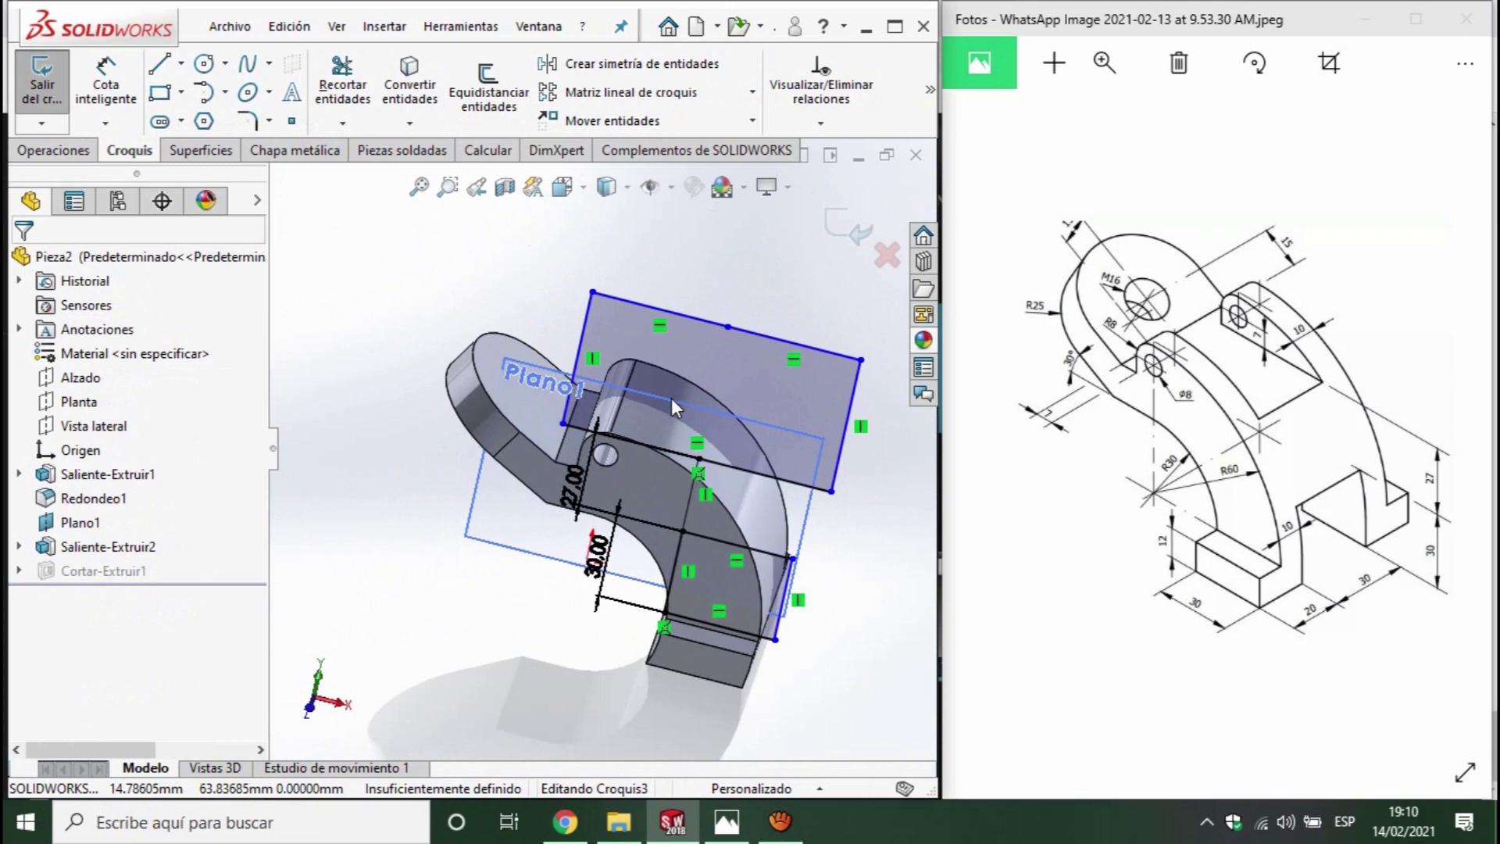
- Redraw the upper rectangle's line, trim its left edge, and rebuild Cortar-Extruir1
{"action": "left_click", "coordinate": [159, 64]}
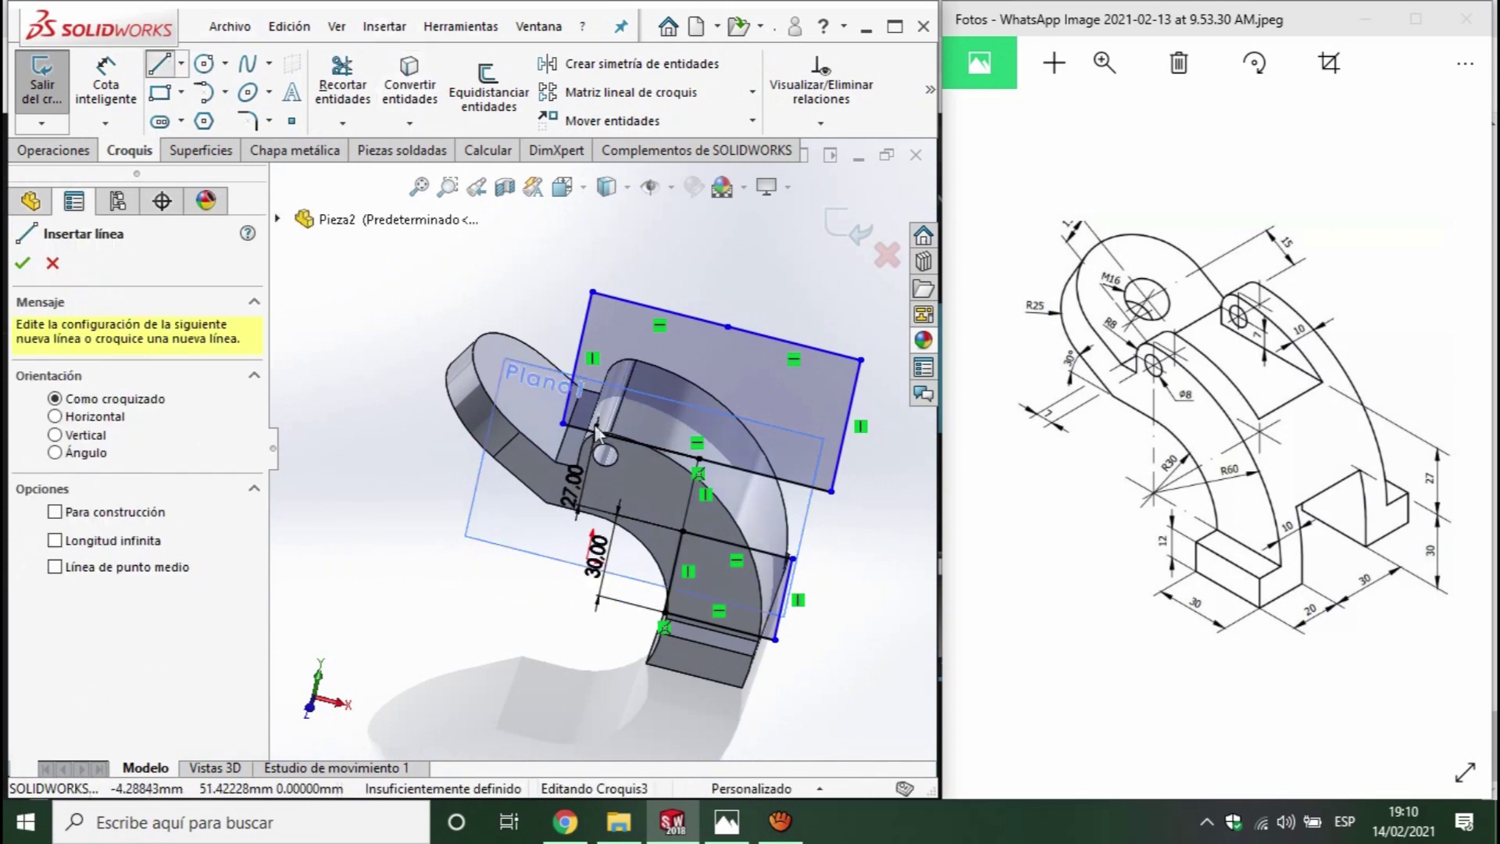
{"action": "left_click", "coordinate": [697, 457]}
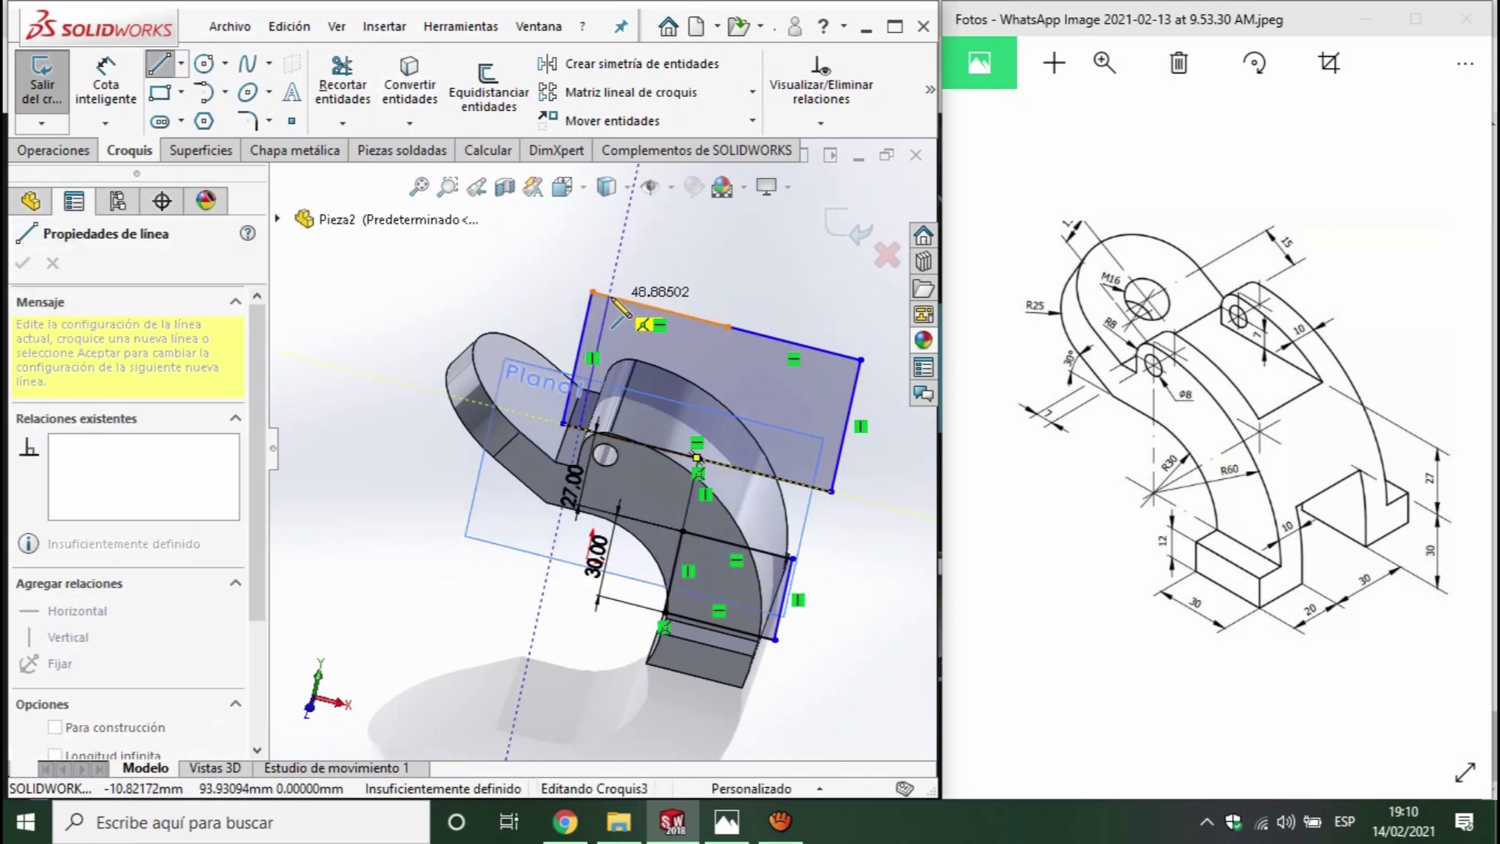
{"action": "left_click", "coordinate": [609, 296]}
{"action": "key", "text": "Escape"}
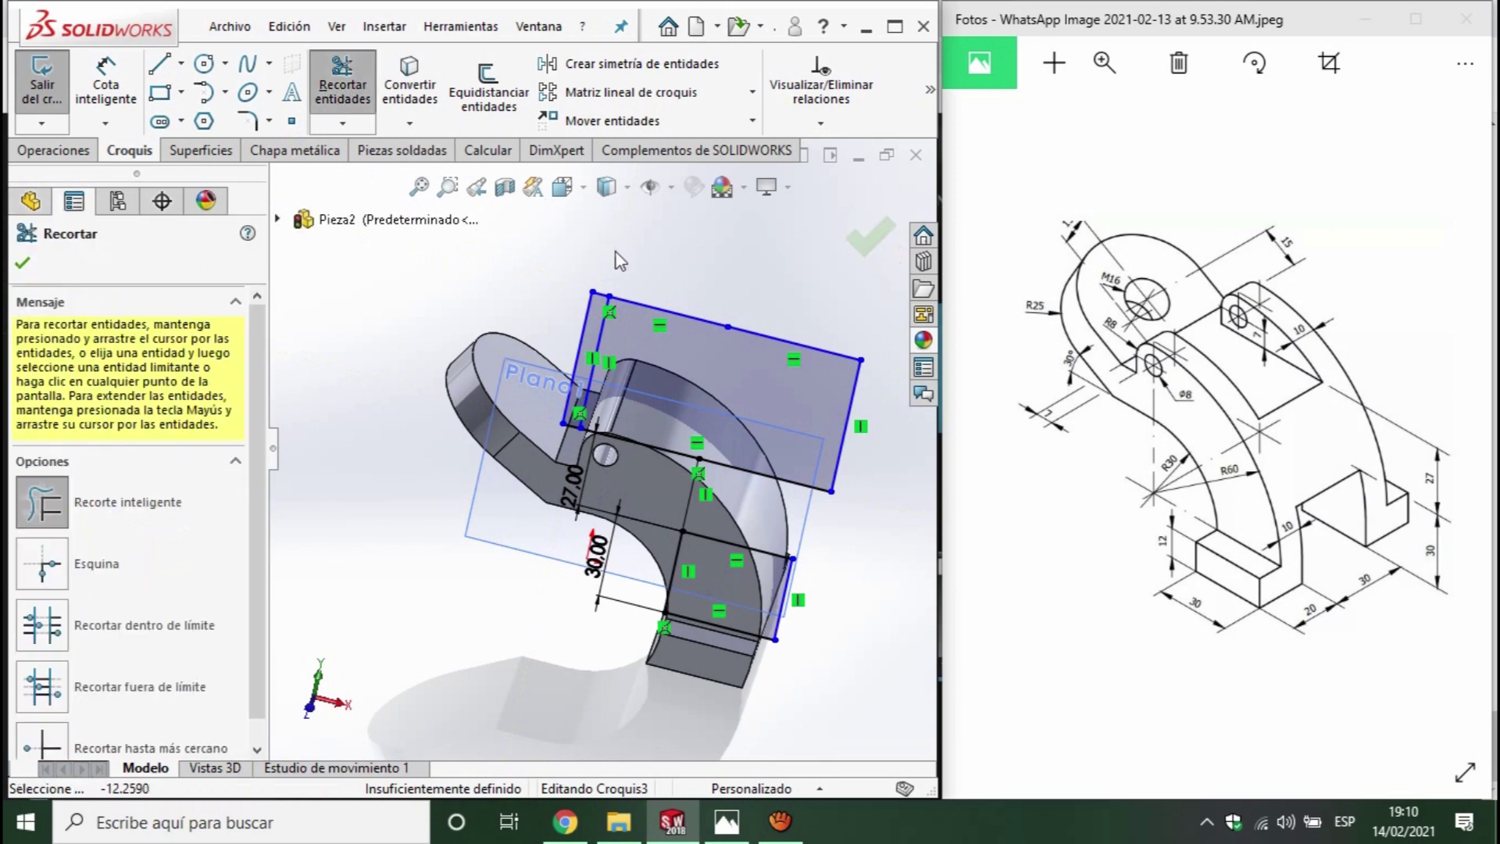
{"action": "left_click_drag", "start_coordinate": [595, 292], "coordinate": [569, 368]}
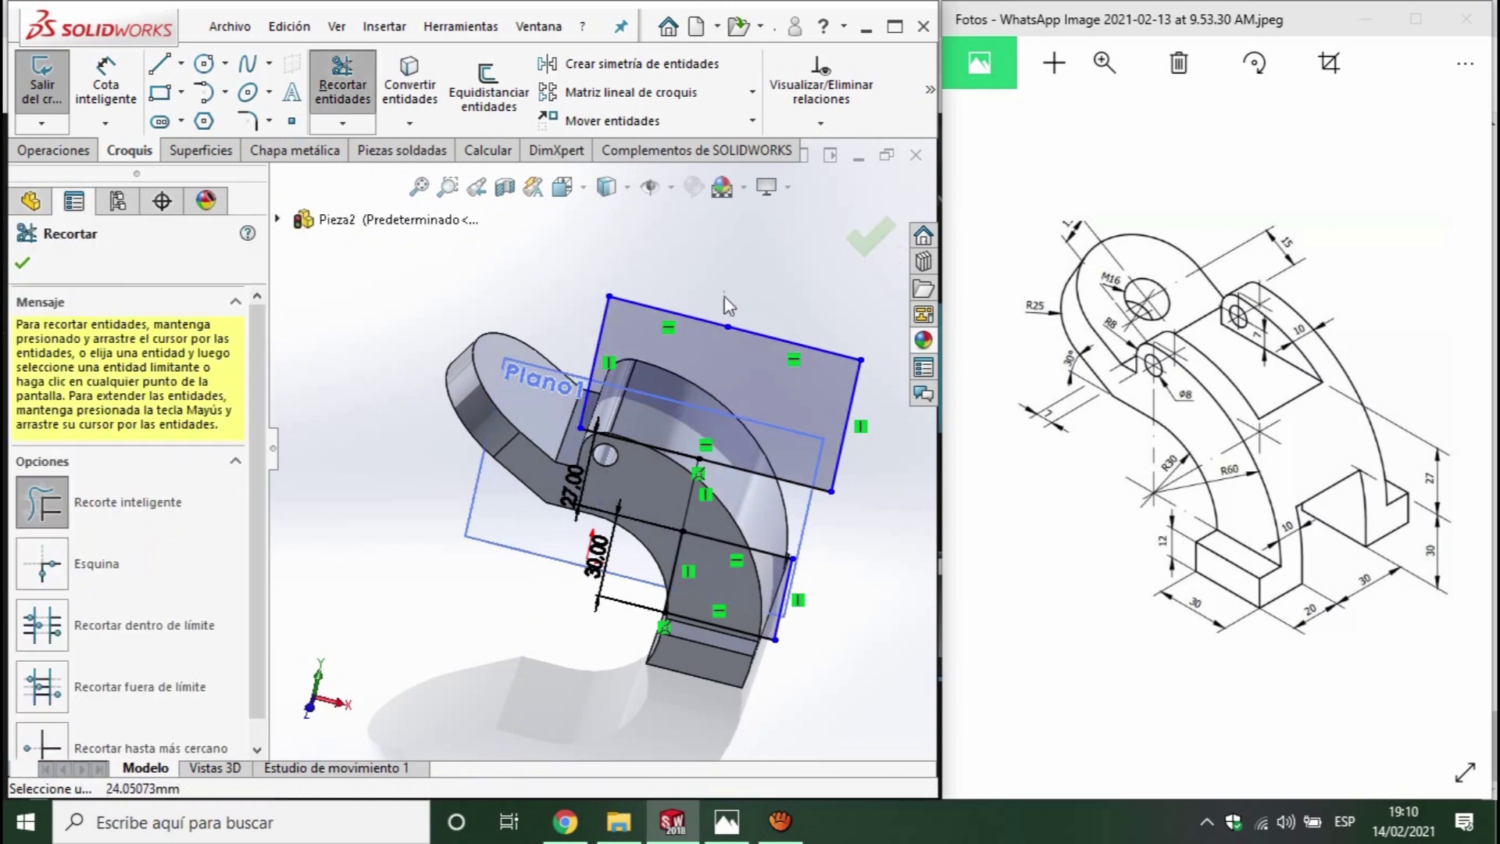
{"action": "key", "text": "Escape"}
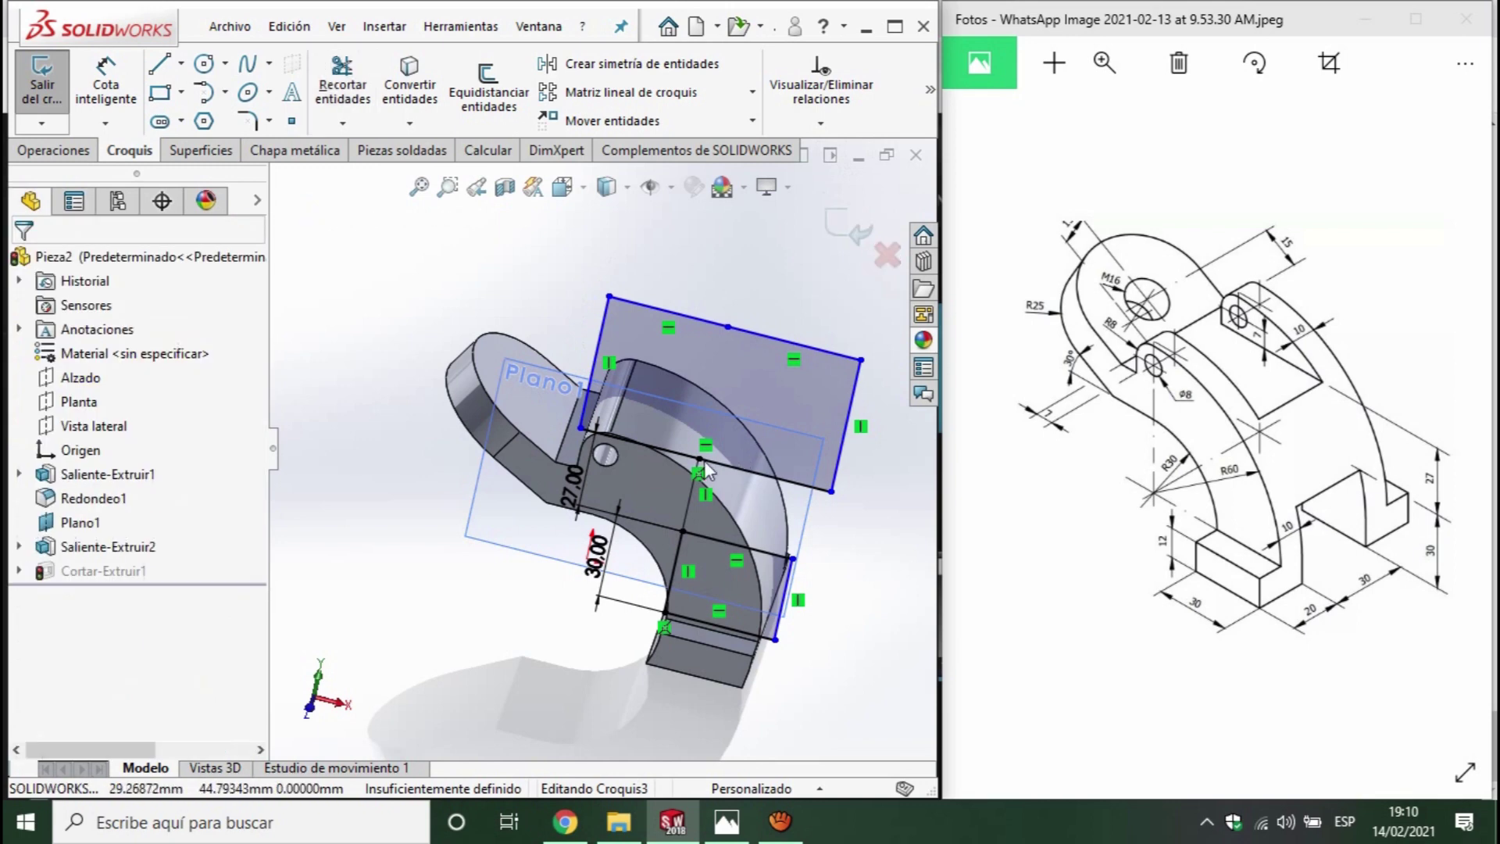
{"action": "left_click", "coordinate": [856, 209]}
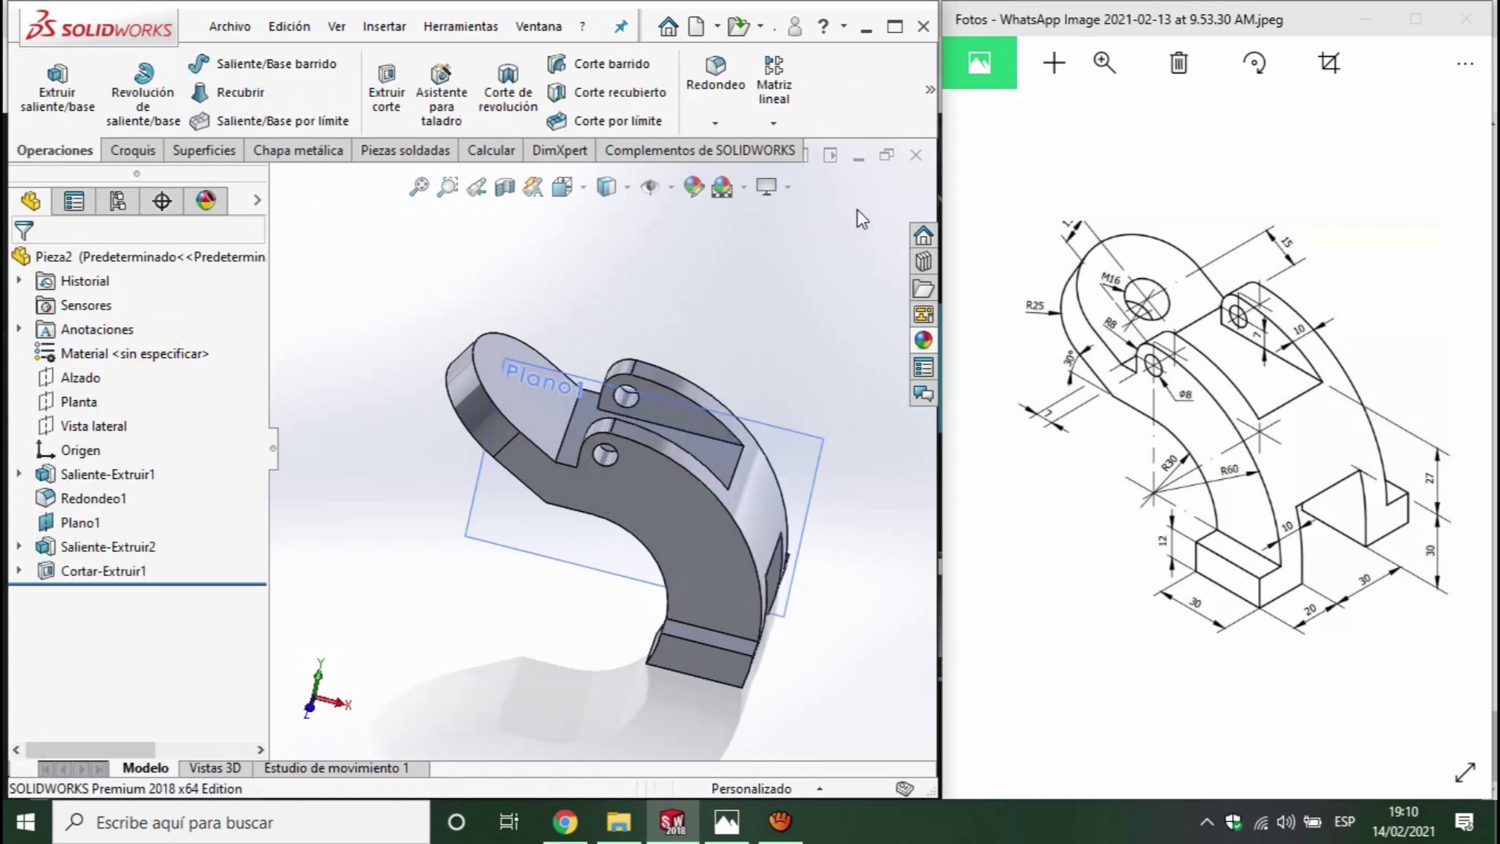
- Start a Hole Wizard hole of the plain straight Taladro type
{"action": "middle_click_drag", "start_coordinate": [634, 506], "coordinate": [517, 677]}
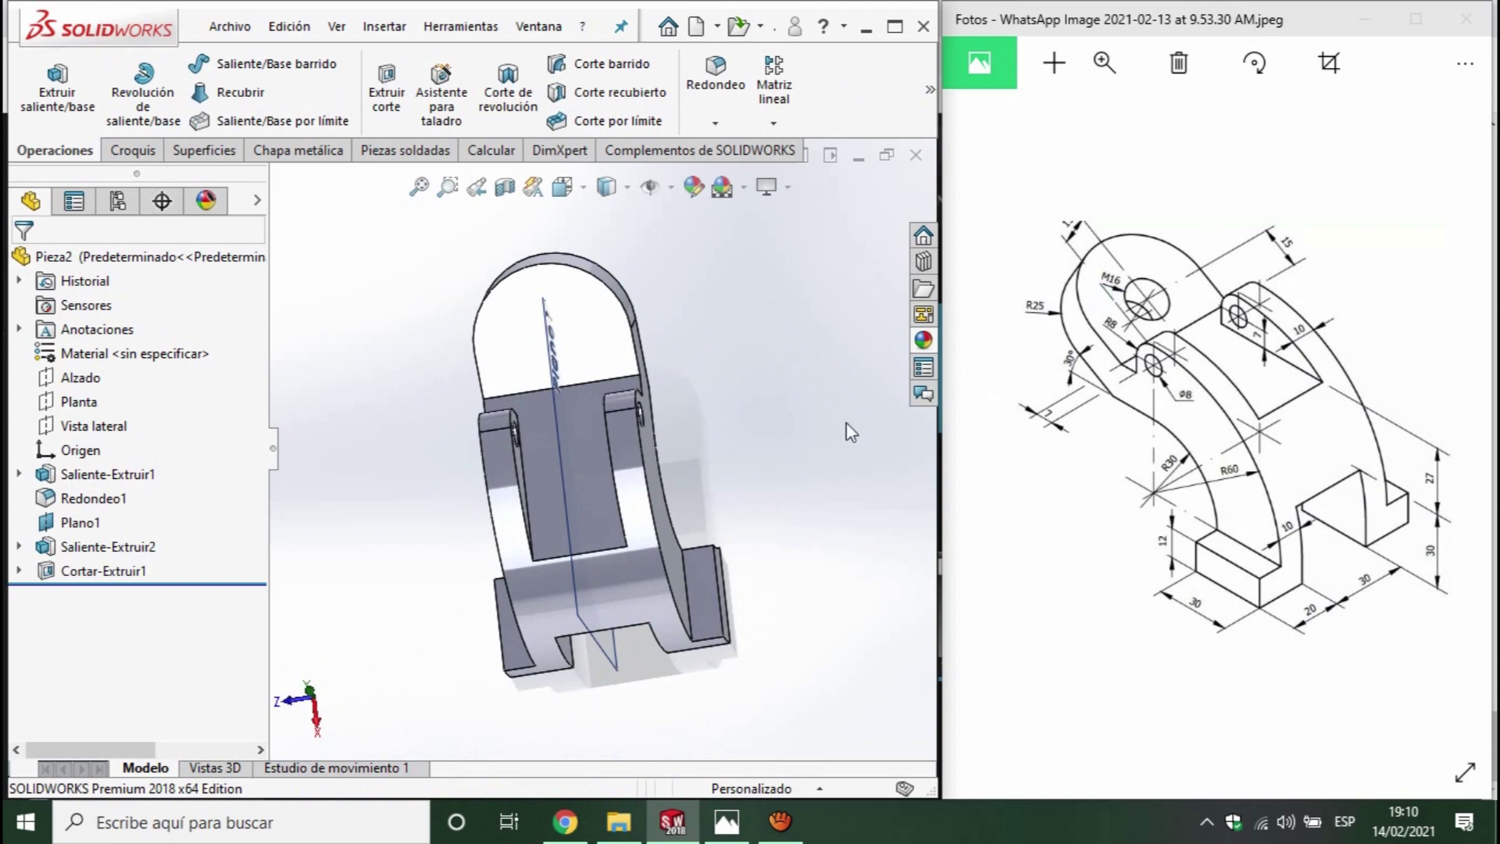
{"action": "left_click", "coordinate": [466, 115]}
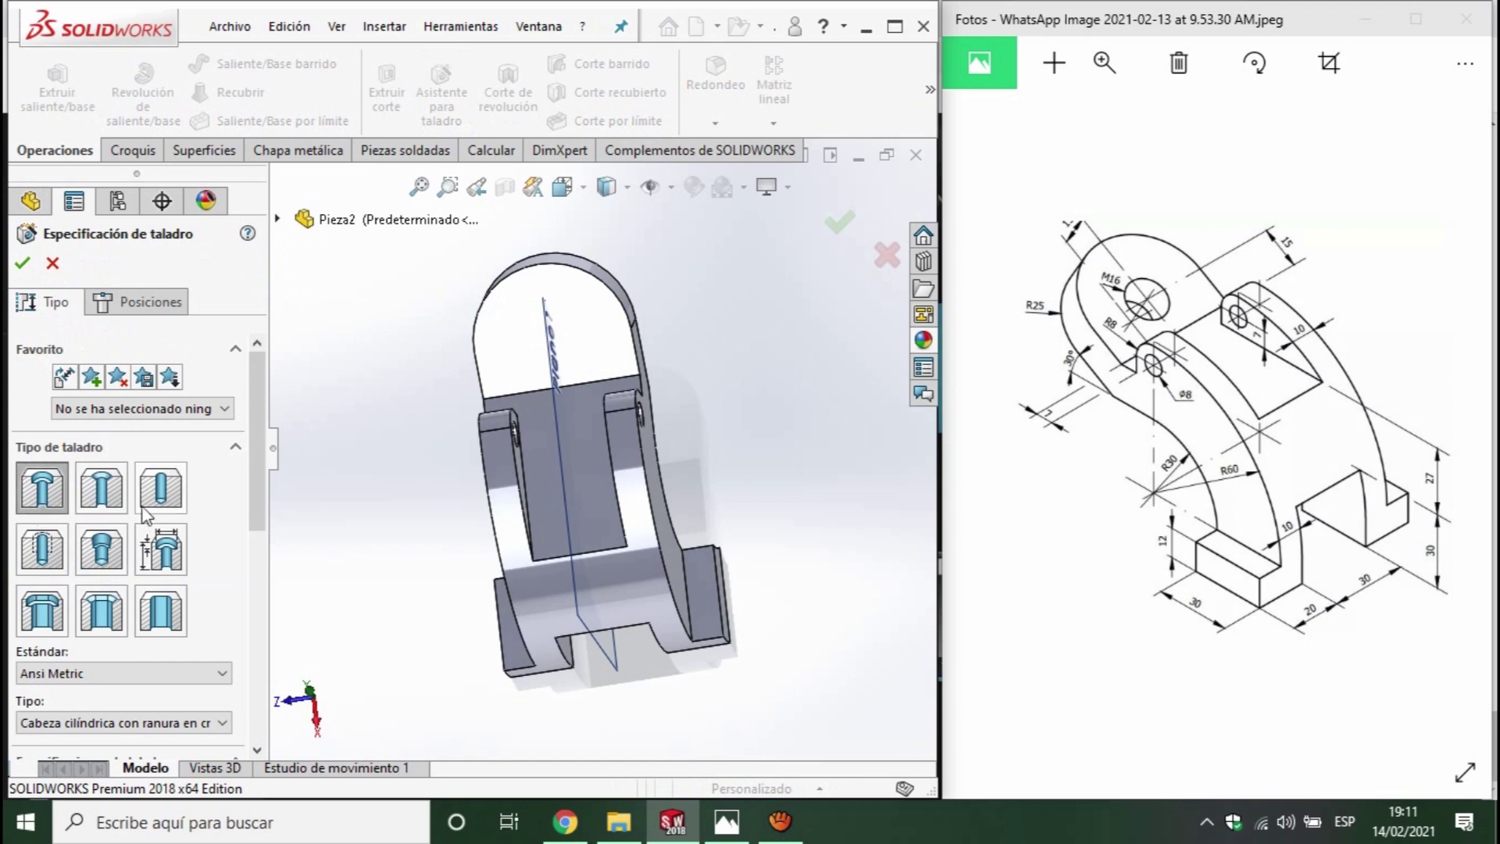
{"action": "left_click", "coordinate": [162, 493]}
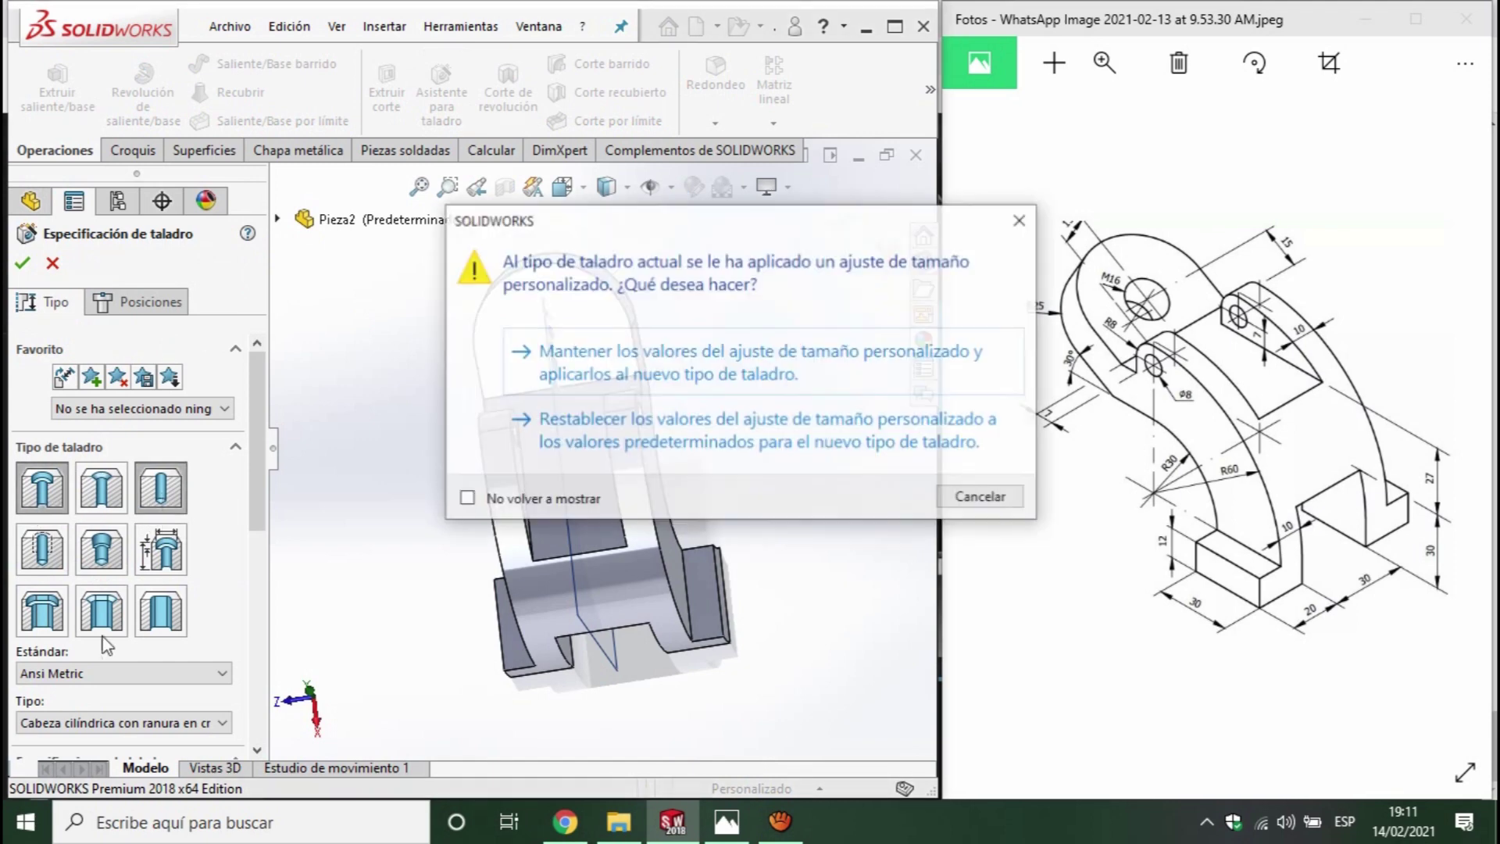
{"action": "left_click", "coordinate": [695, 352]}
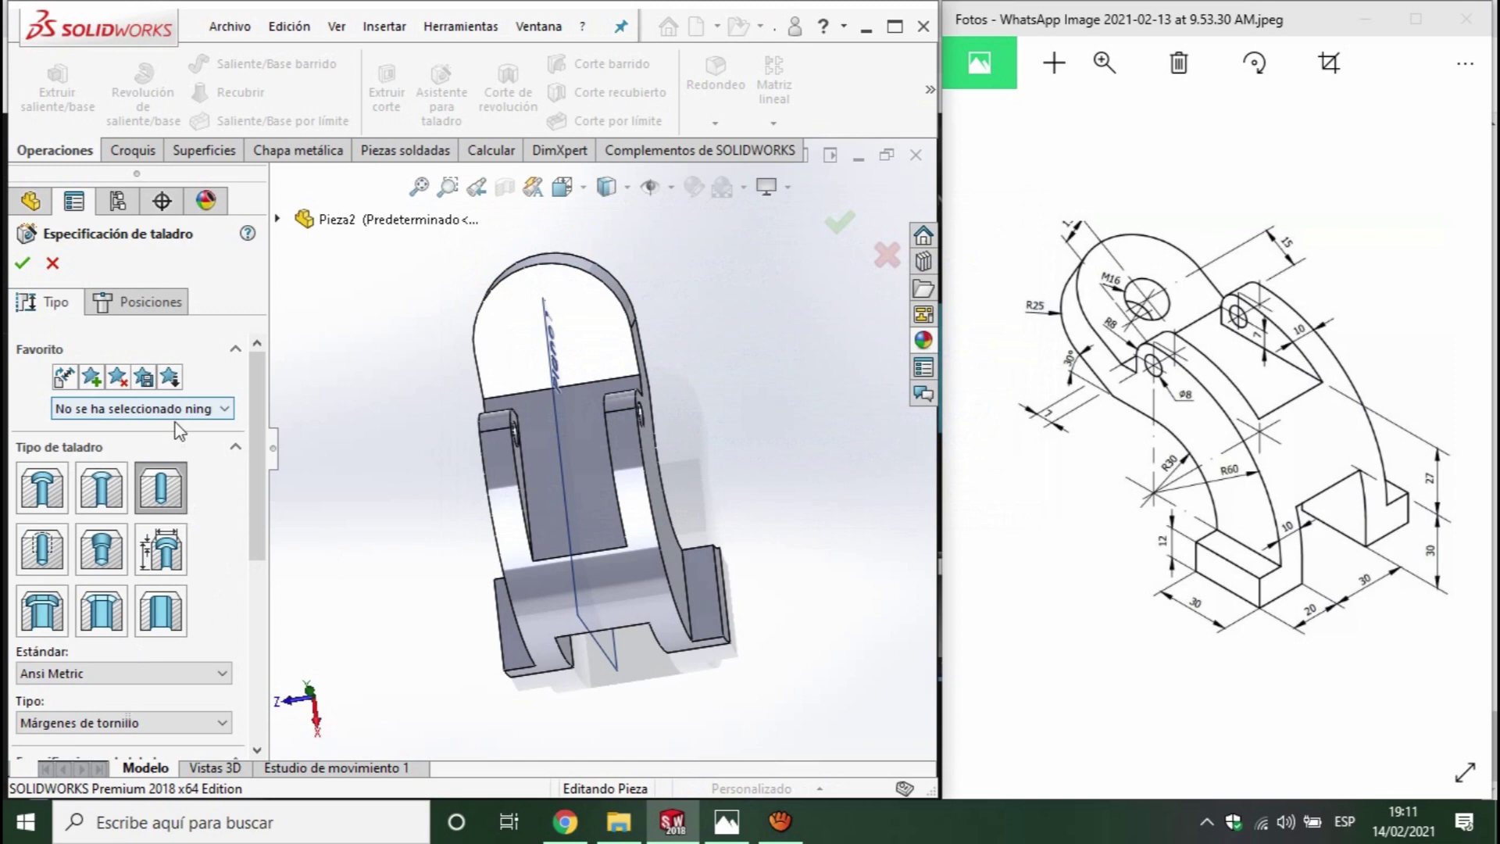
- Keep the Ansi Metric standard and set an M16 screw-clearance size, through all
{"action": "scroll", "coordinate": [133, 484], "scroll_direction": "down", "scroll_amount": 5}
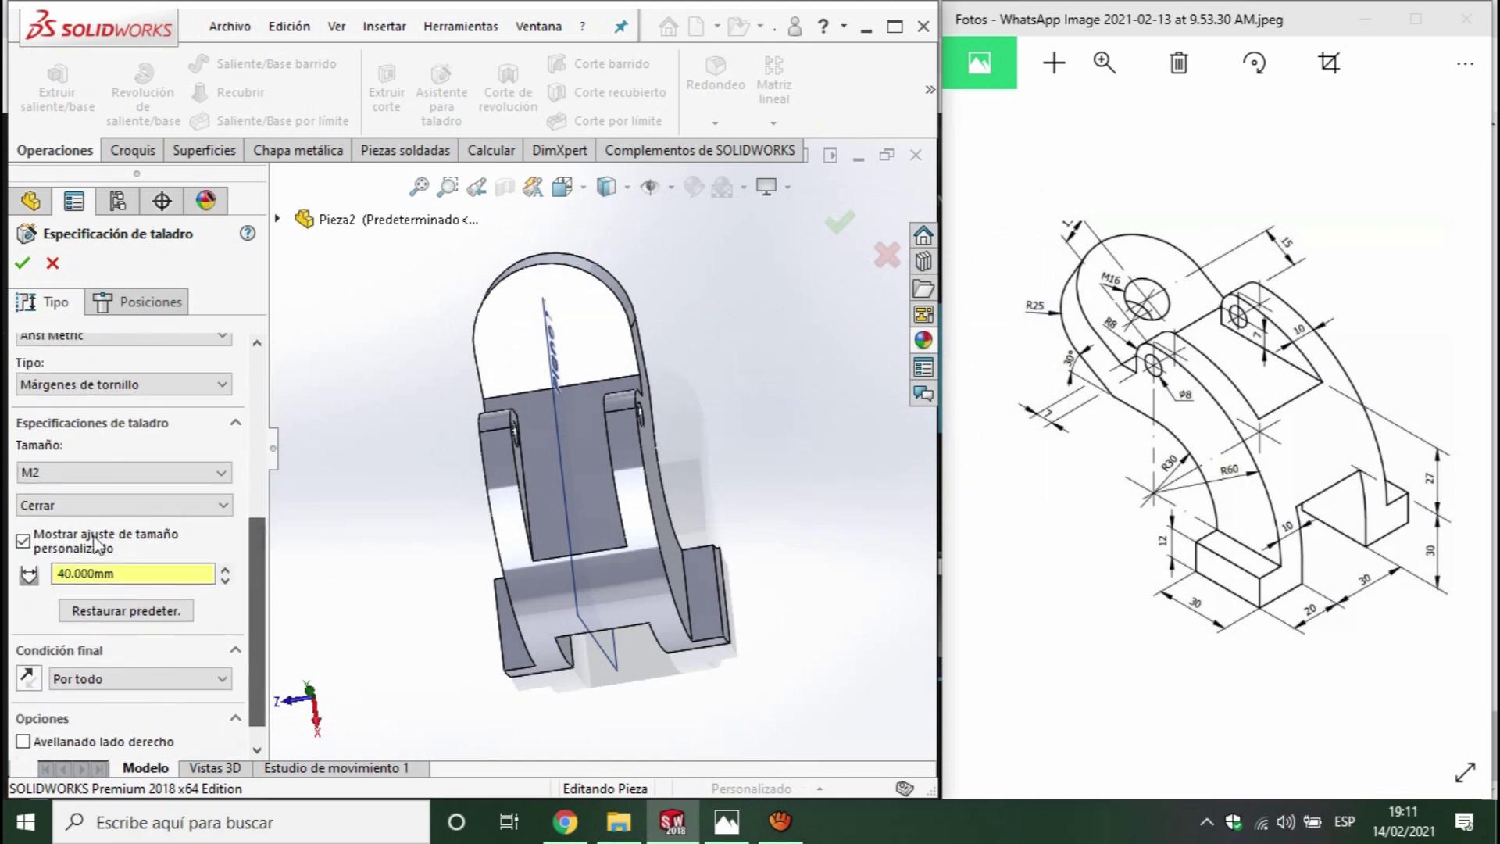
{"action": "left_click", "coordinate": [64, 473]}
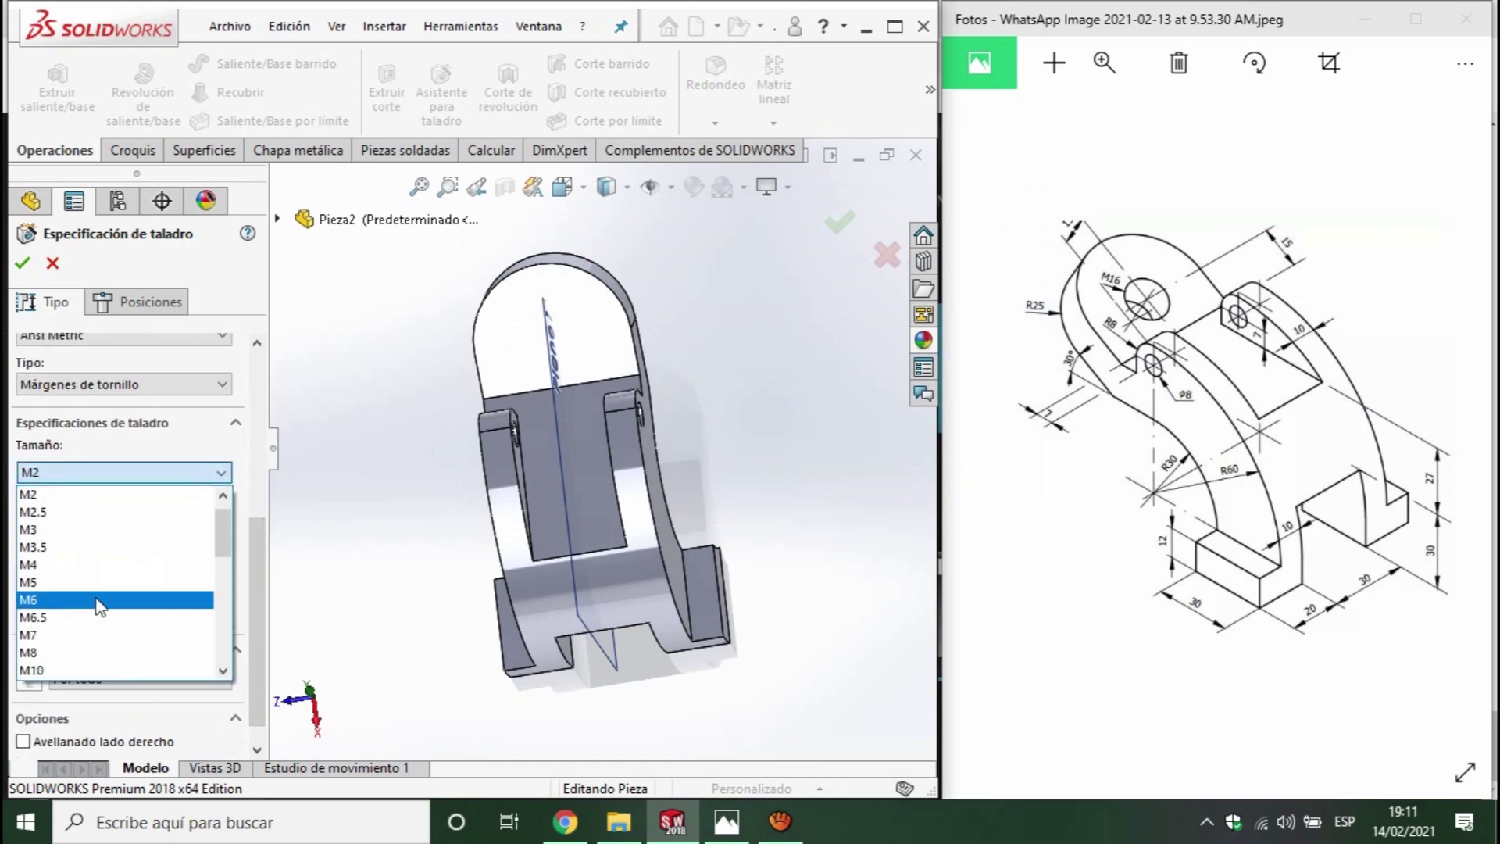
{"action": "left_click", "coordinate": [60, 345]}
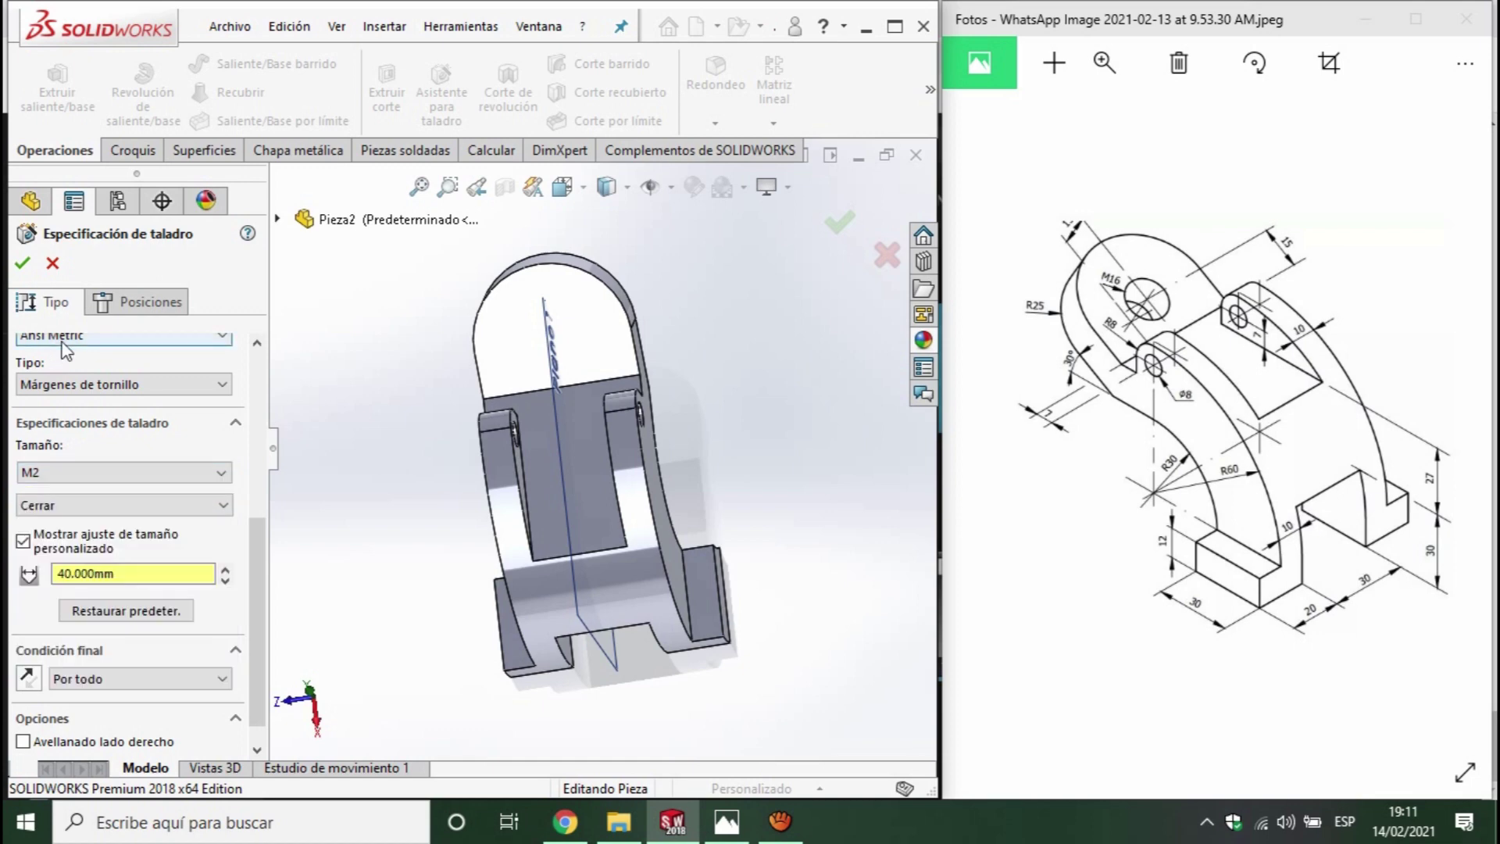
{"action": "left_click", "coordinate": [44, 356]}
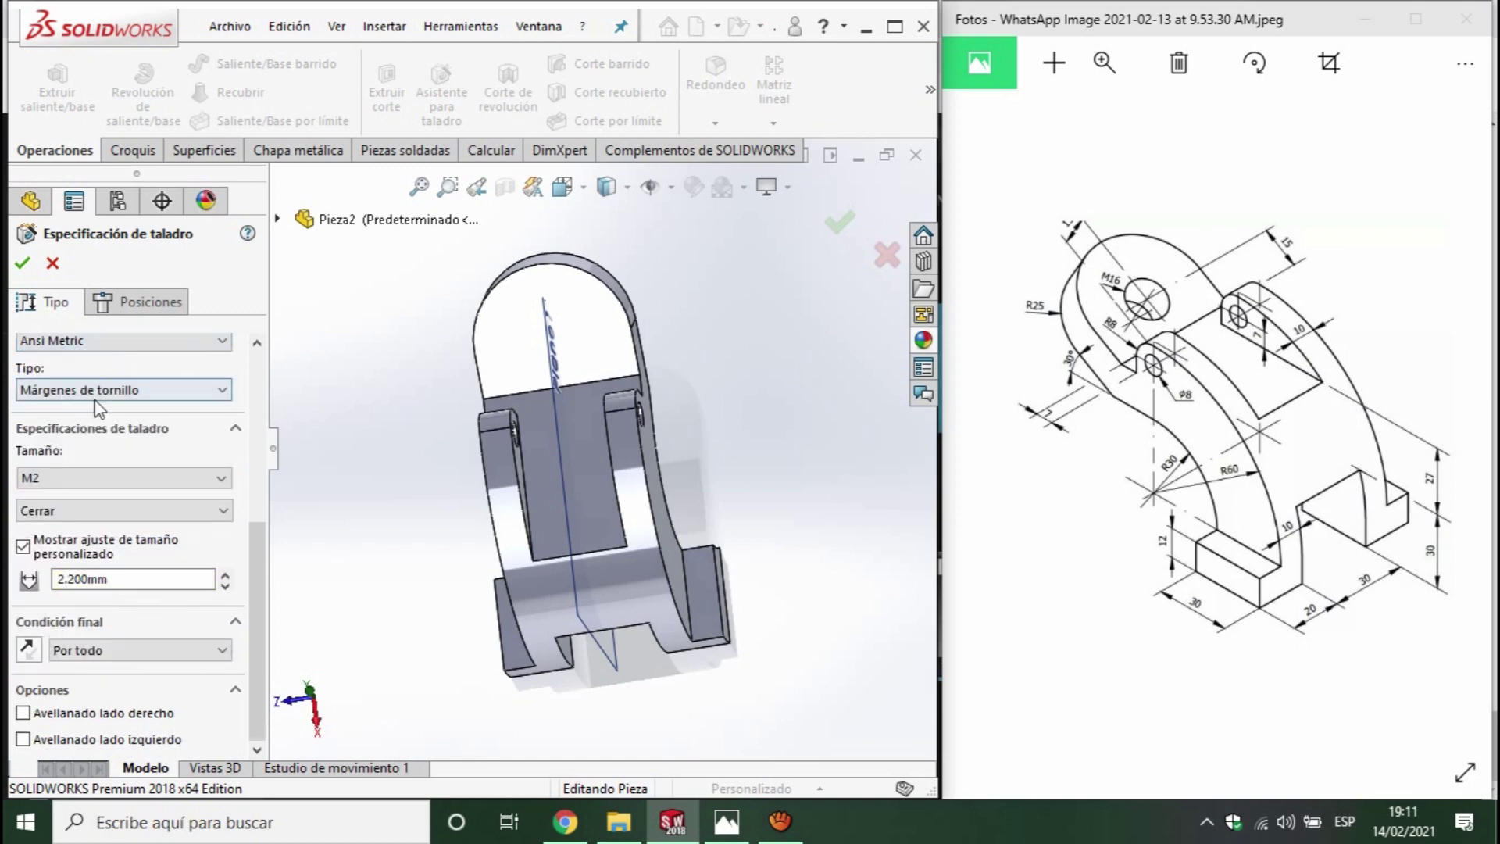
{"action": "left_click", "coordinate": [69, 477]}
{"action": "scroll", "coordinate": [67, 531], "scroll_direction": "down", "scroll_amount": 1}
{"action": "scroll", "coordinate": [61, 626], "scroll_direction": "down", "scroll_amount": 1}
{"action": "scroll", "coordinate": [55, 618], "scroll_direction": "down", "scroll_amount": 1}
{"action": "scroll", "coordinate": [47, 606], "scroll_direction": "down", "scroll_amount": 1}
{"action": "left_click", "coordinate": [47, 534]}
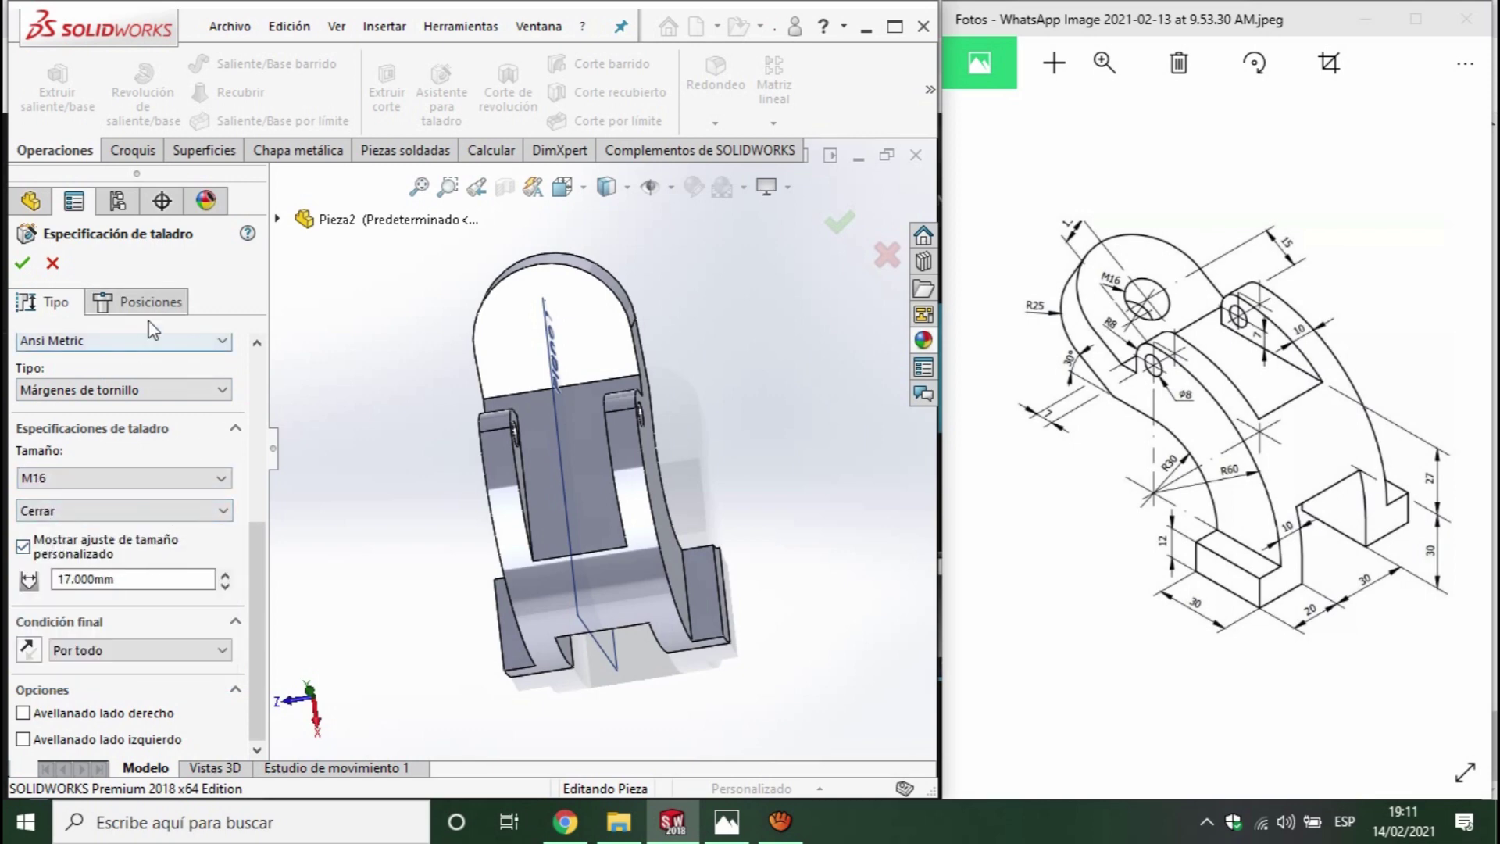
{"action": "left_click", "coordinate": [134, 302]}
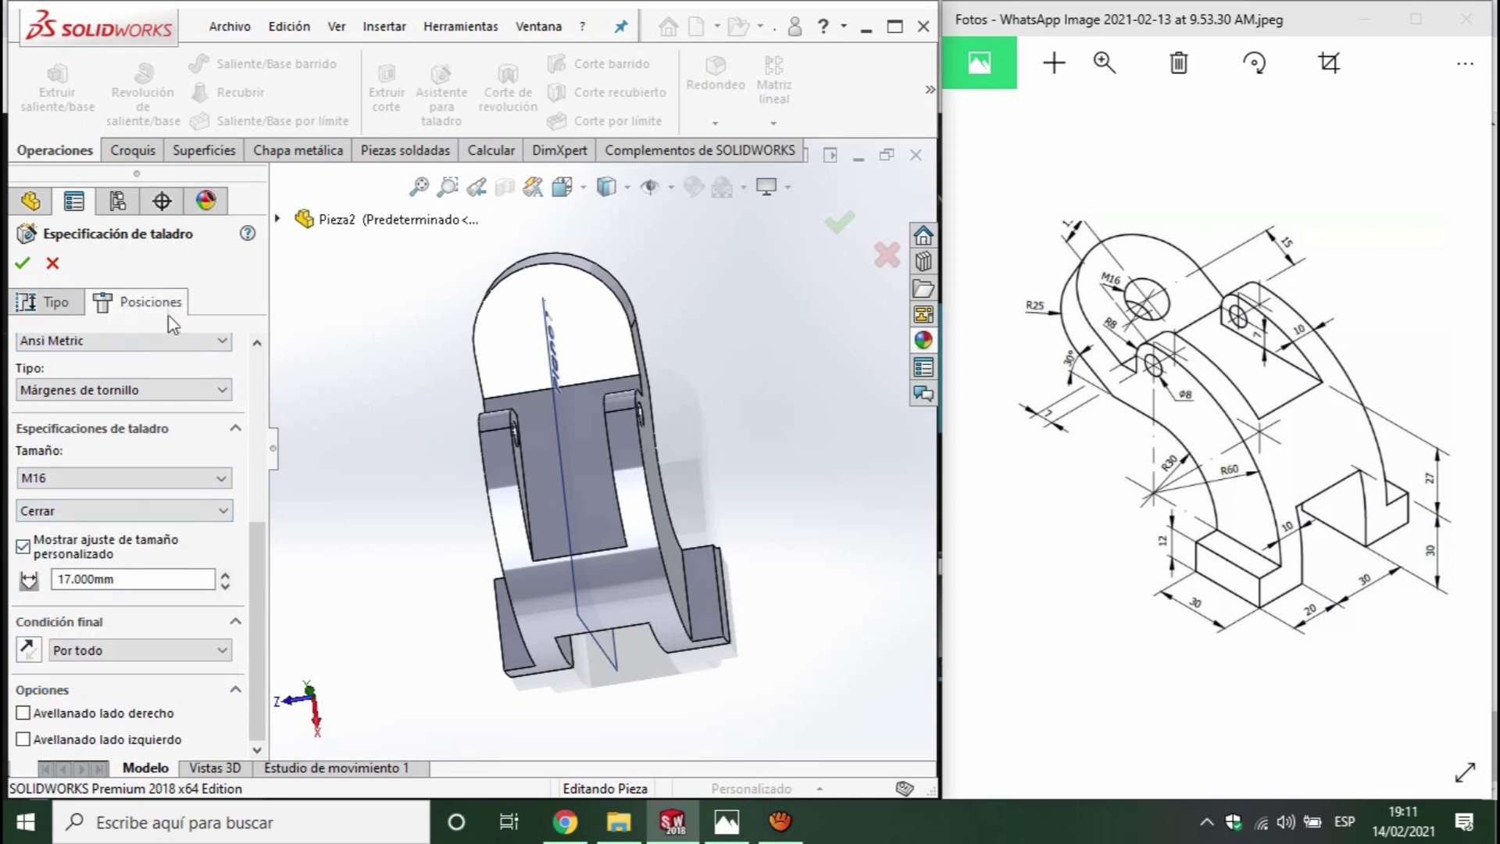
- Place the hole centre point on the arm's rounded face
{"action": "left_click", "coordinate": [590, 338]}
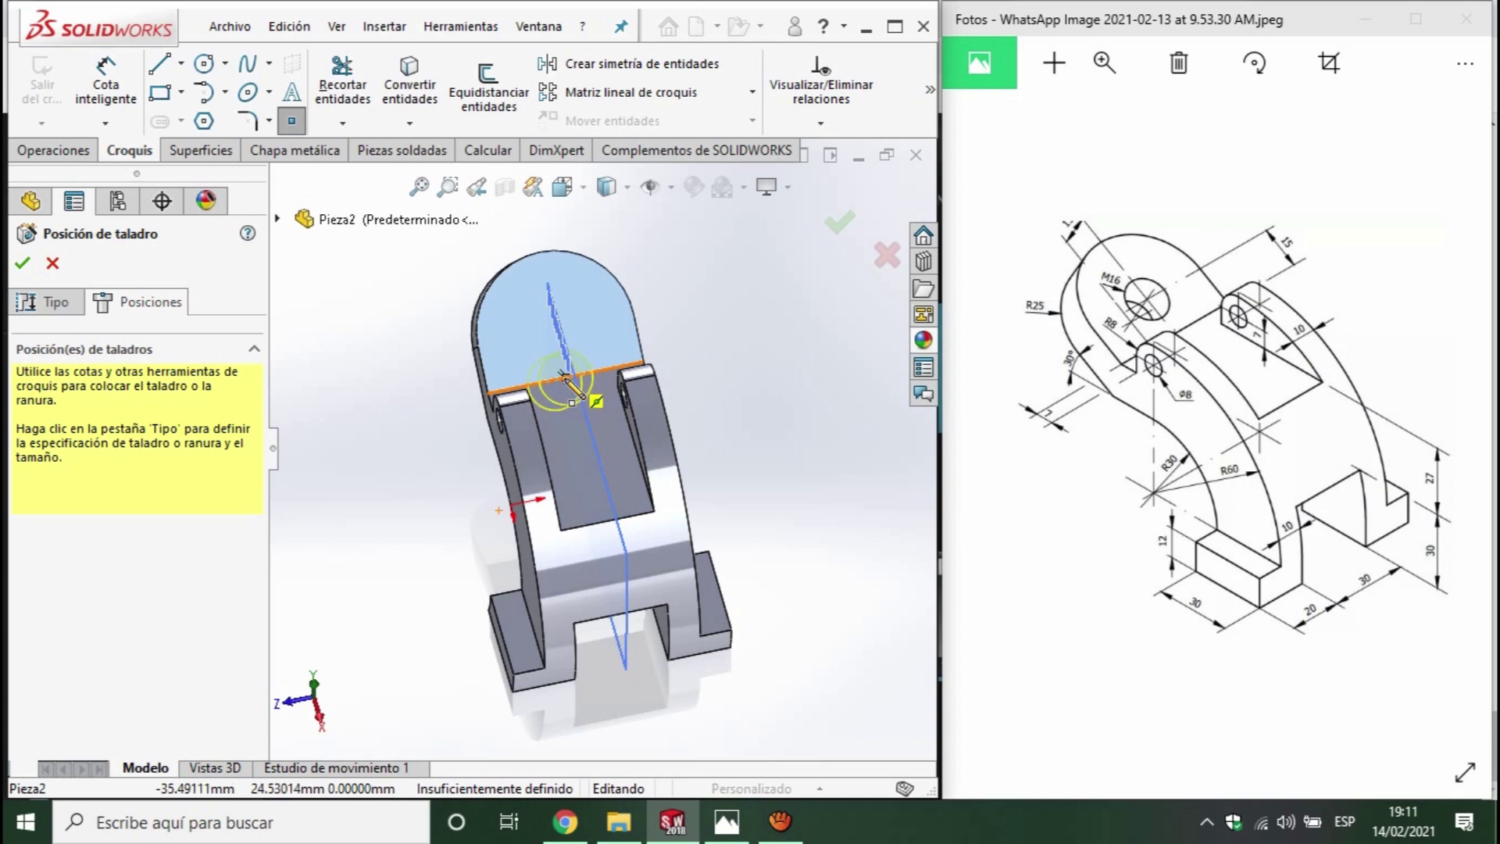
{"action": "left_click", "coordinate": [553, 313]}
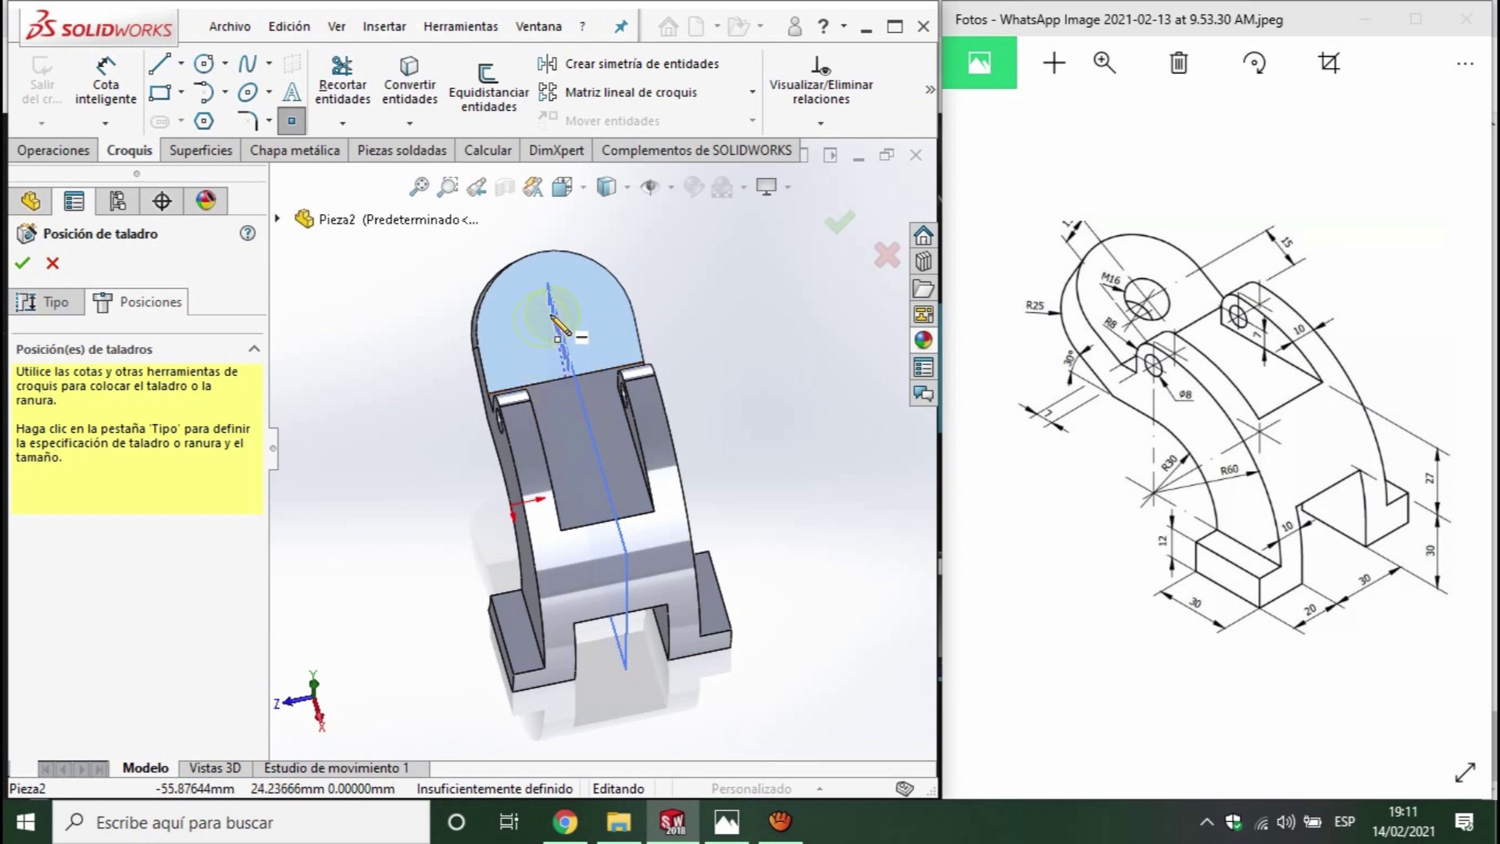
{"action": "left_click", "coordinate": [107, 85]}
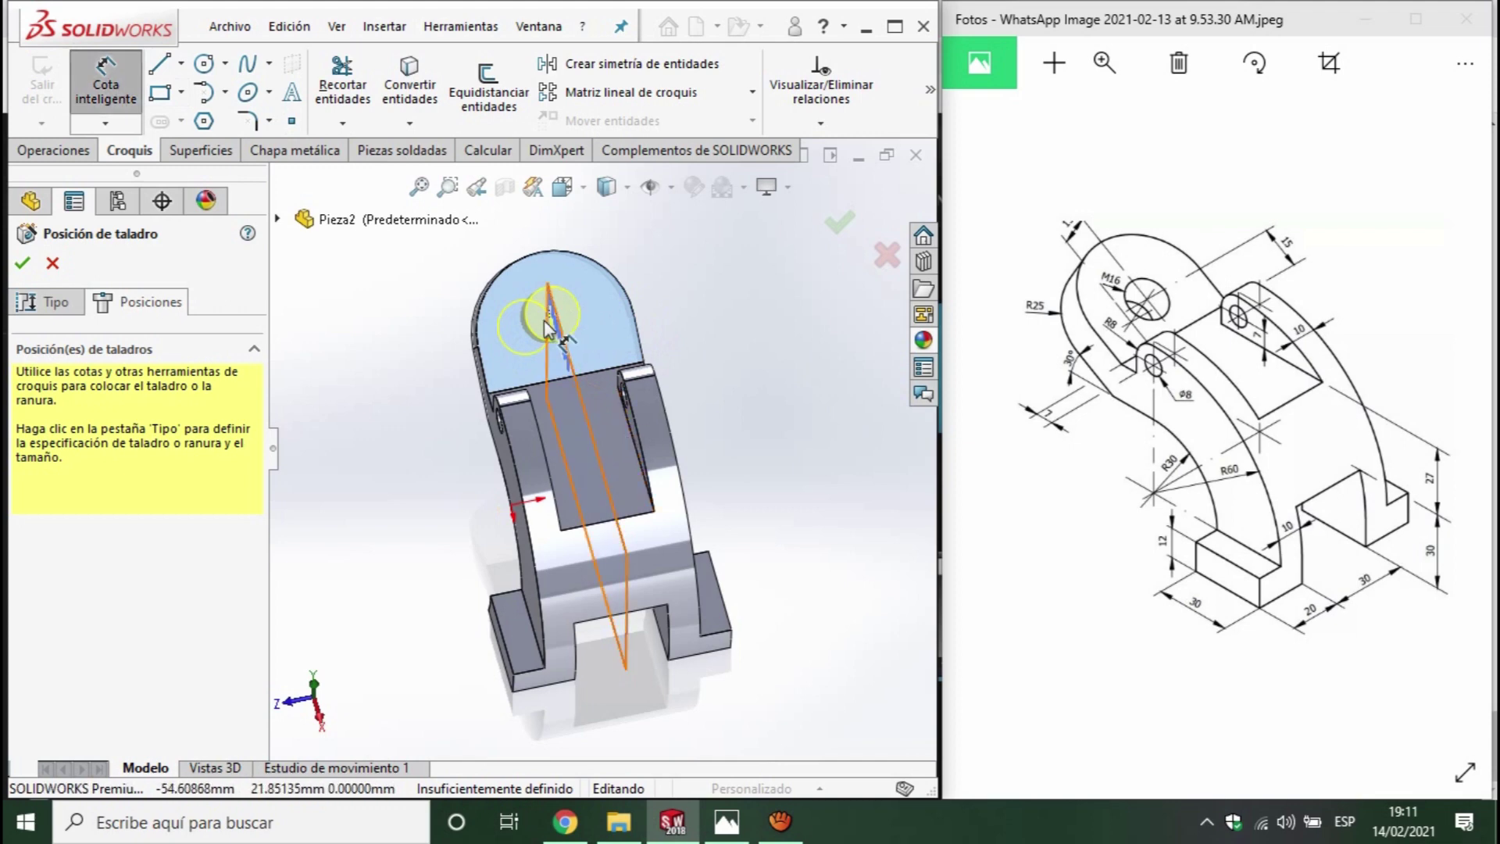
{"action": "scroll", "coordinate": [551, 319], "scroll_direction": "down", "scroll_amount": 4}
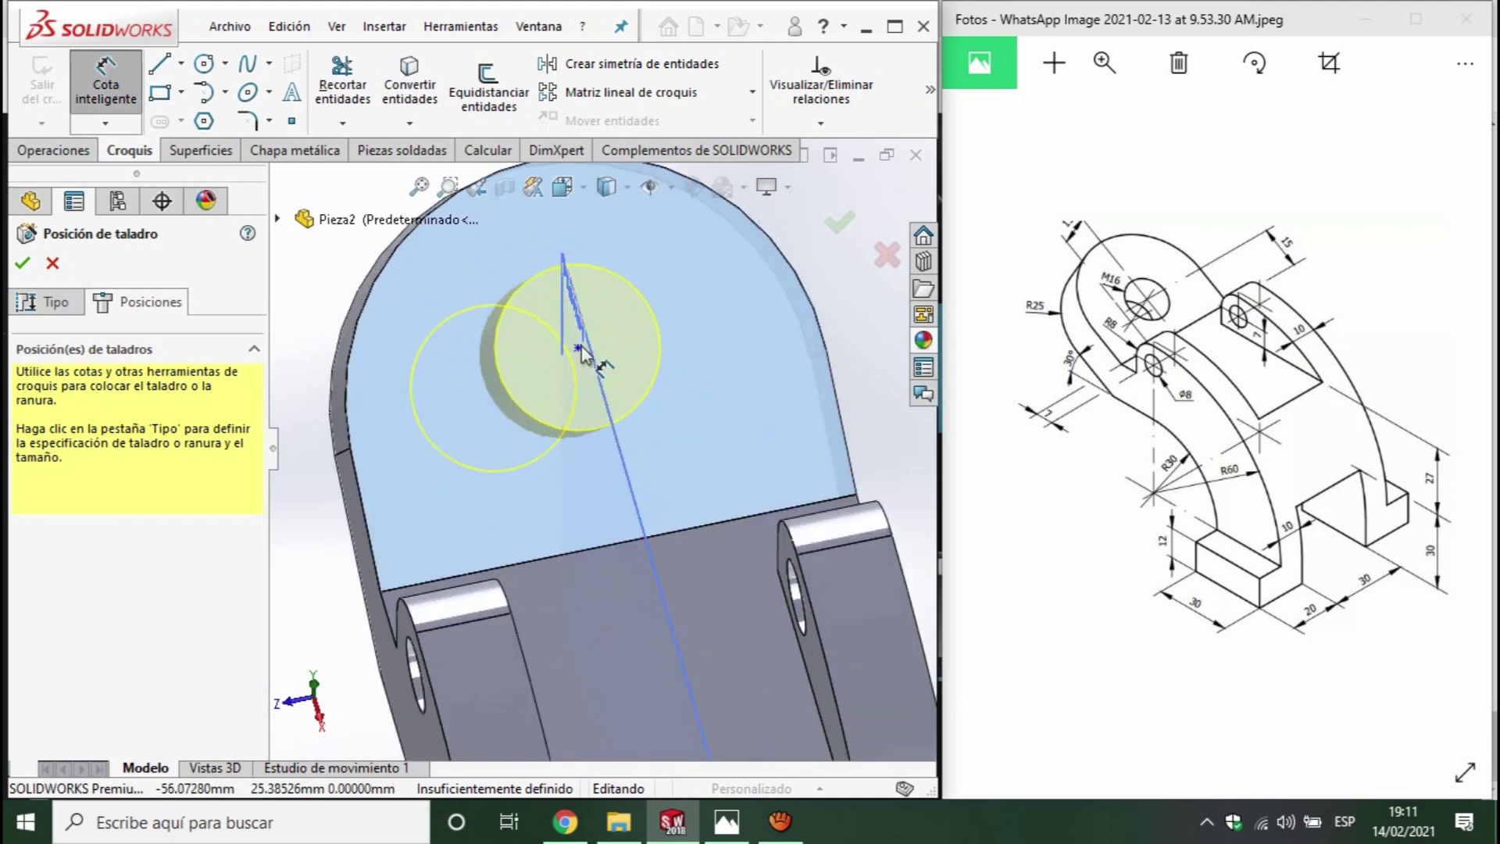
- Dimension the hole centre 15 mm from the face's lower edge and create the M16 hole
{"action": "left_click", "coordinate": [578, 348]}
{"action": "left_click", "coordinate": [586, 557]}
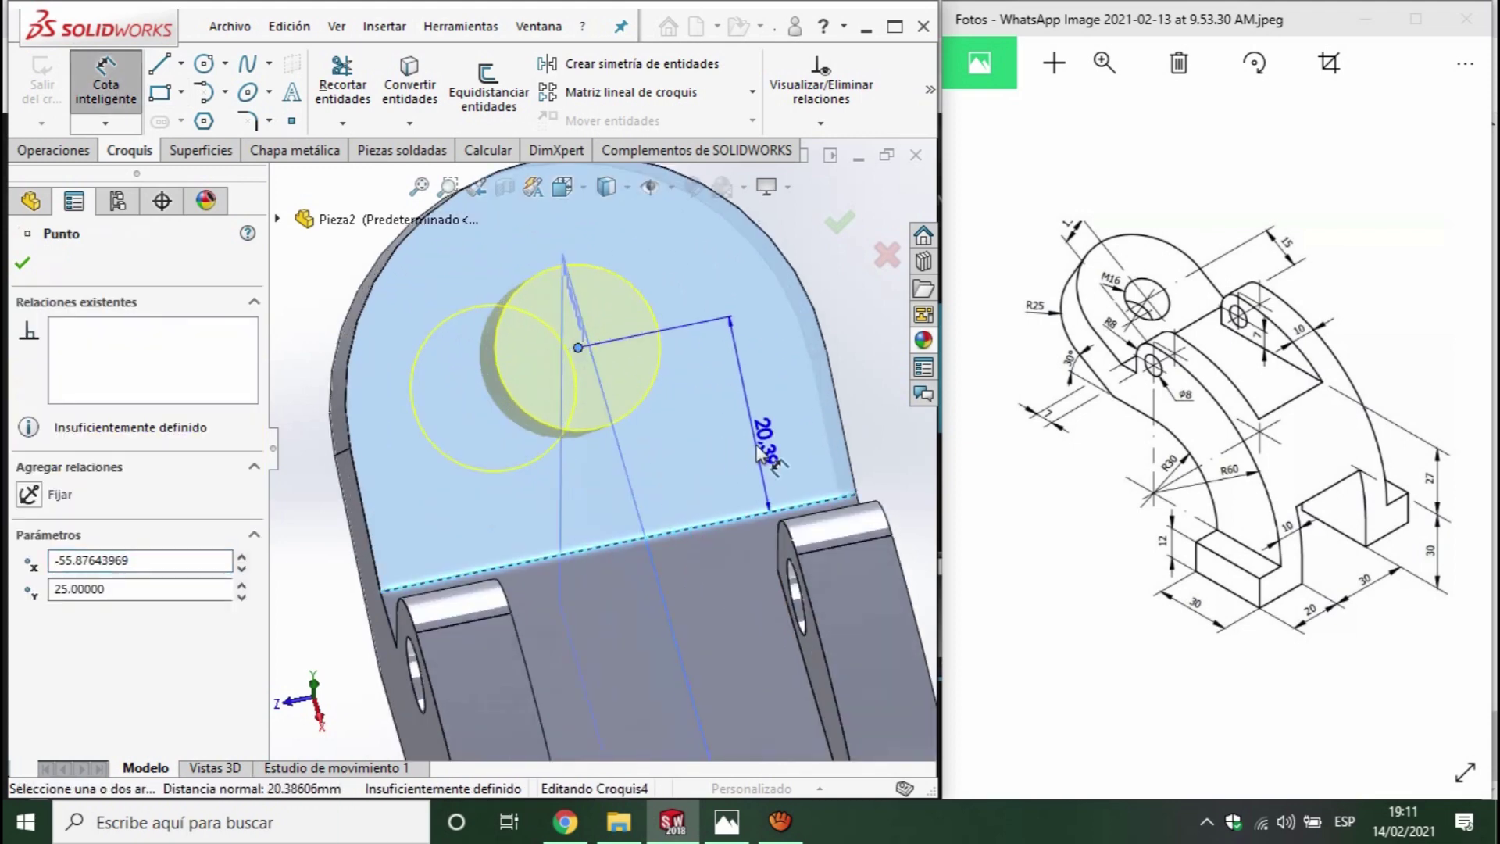
{"action": "left_click", "coordinate": [758, 454]}
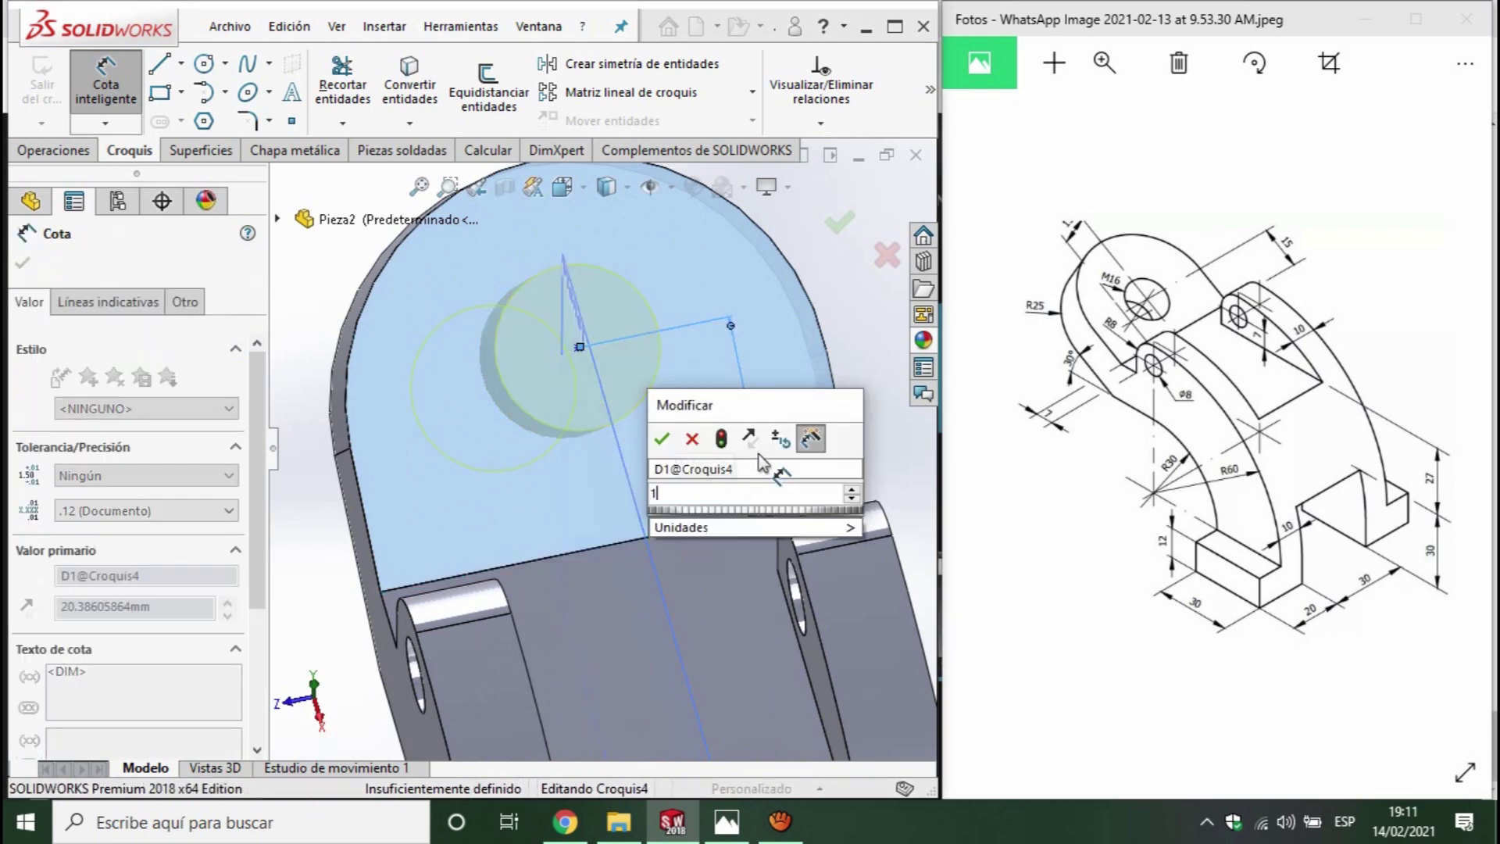
{"action": "type", "text": "15"}
{"action": "key", "text": "Return"}
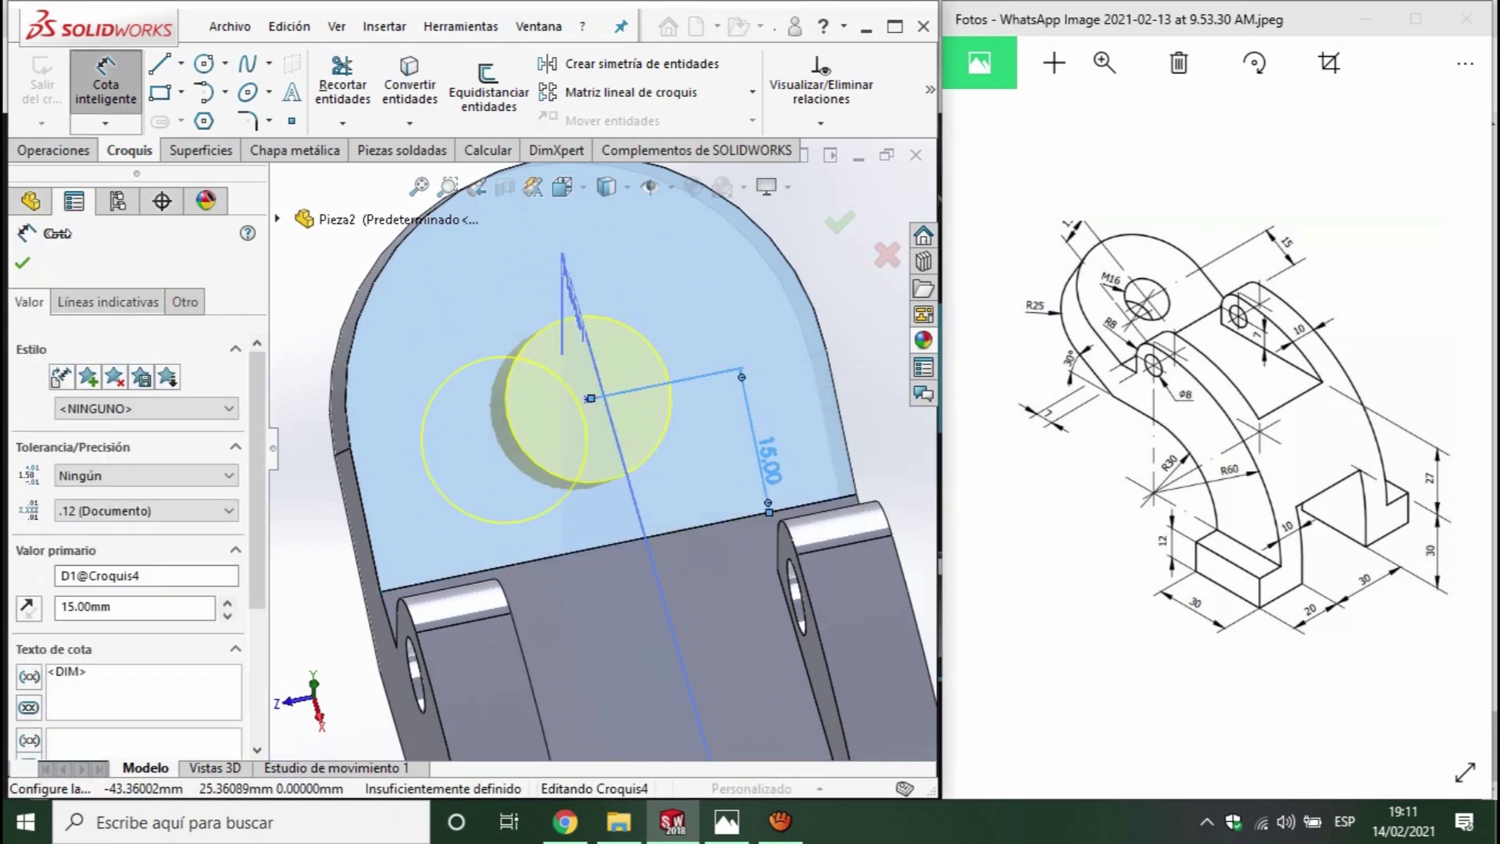
{"action": "left_click", "coordinate": [22, 263]}
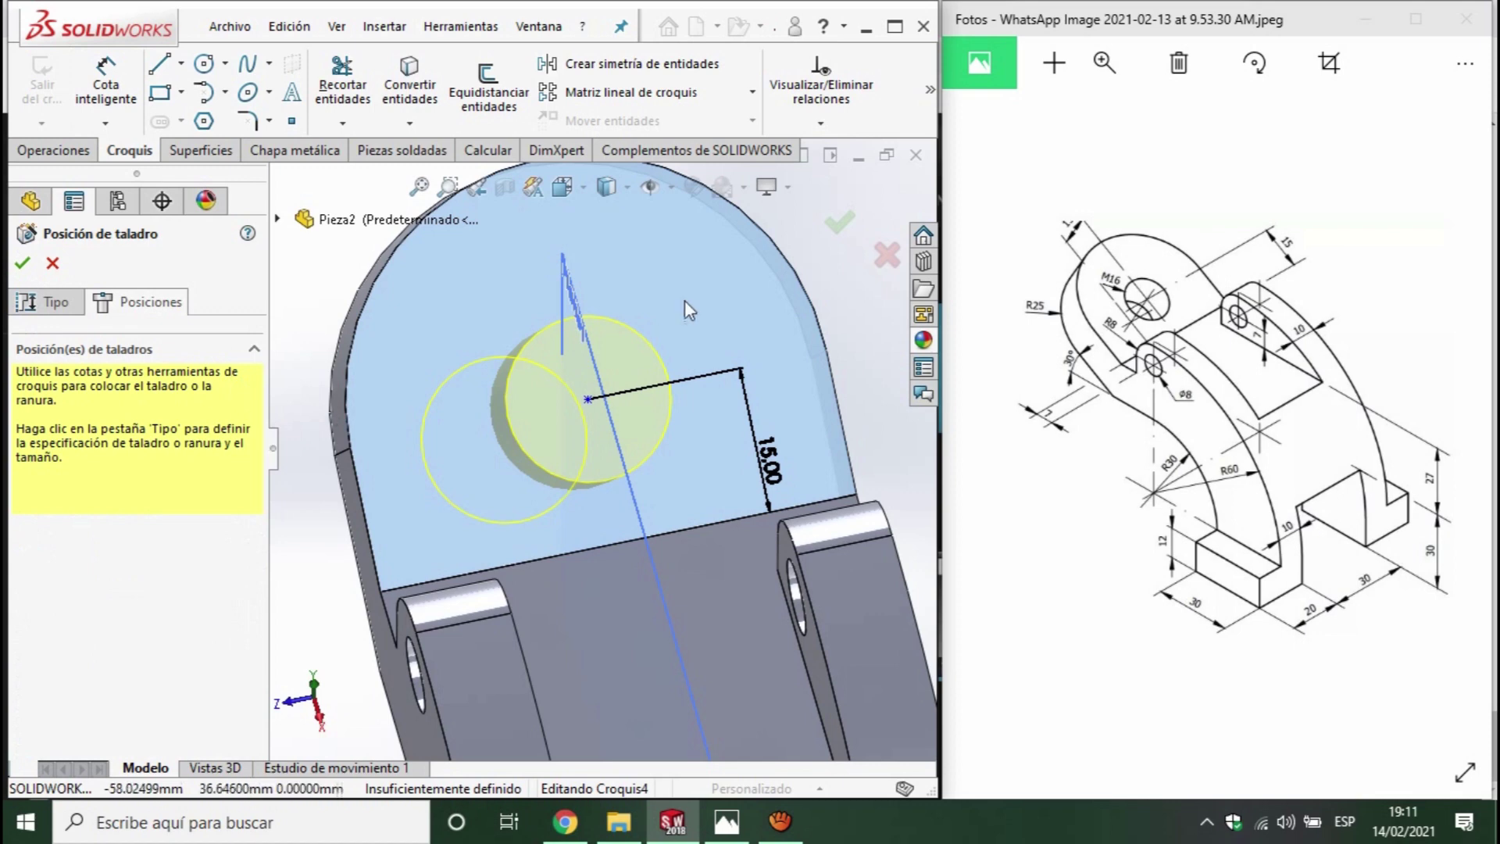
{"action": "left_click", "coordinate": [837, 225]}
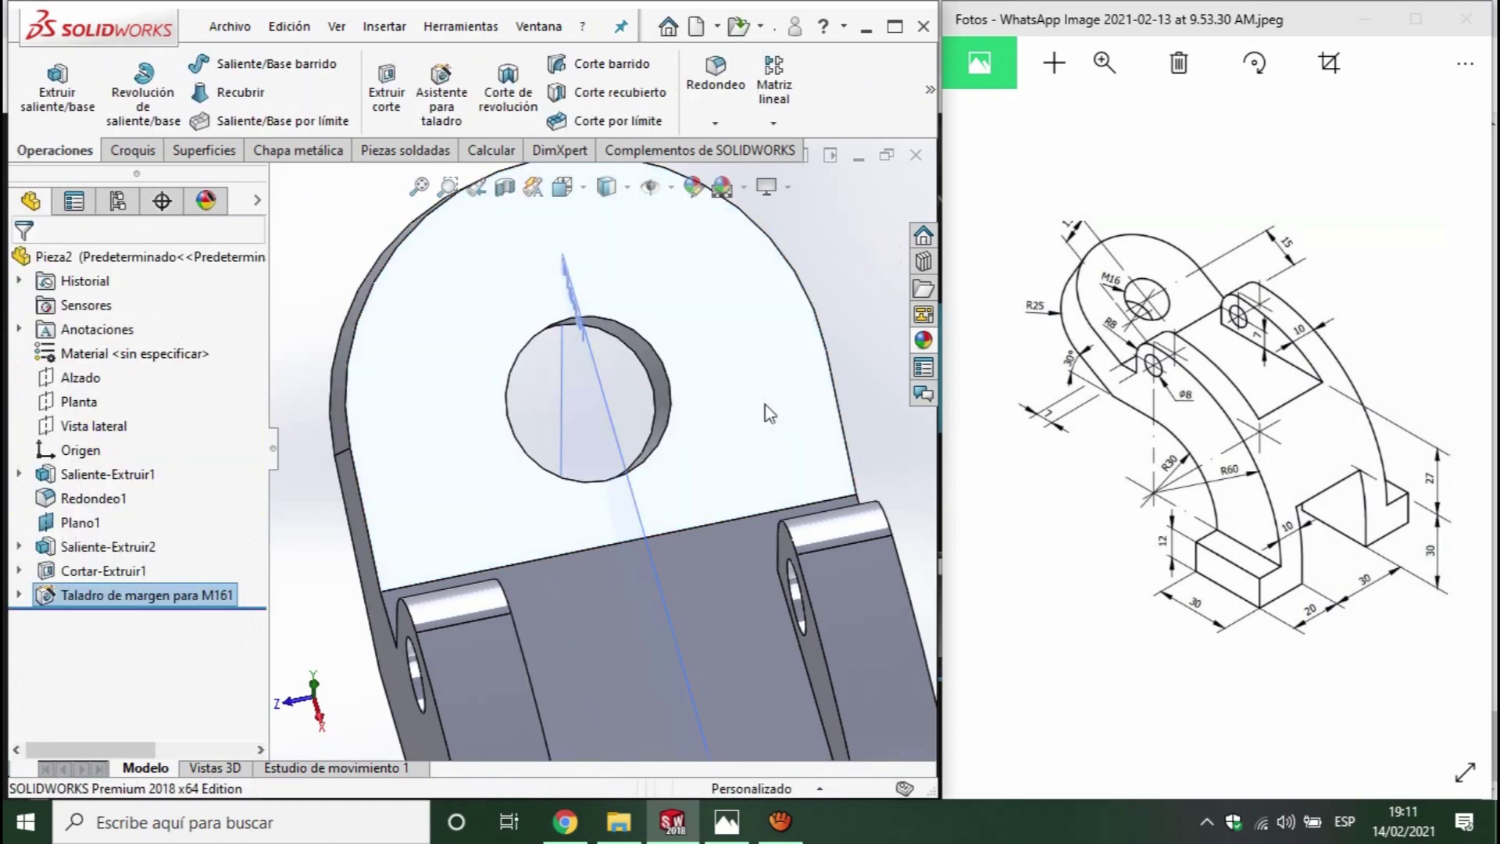
- Switch to isometric view and hide reference plane Plano1
{"action": "key", "text": "ctrl+7"}
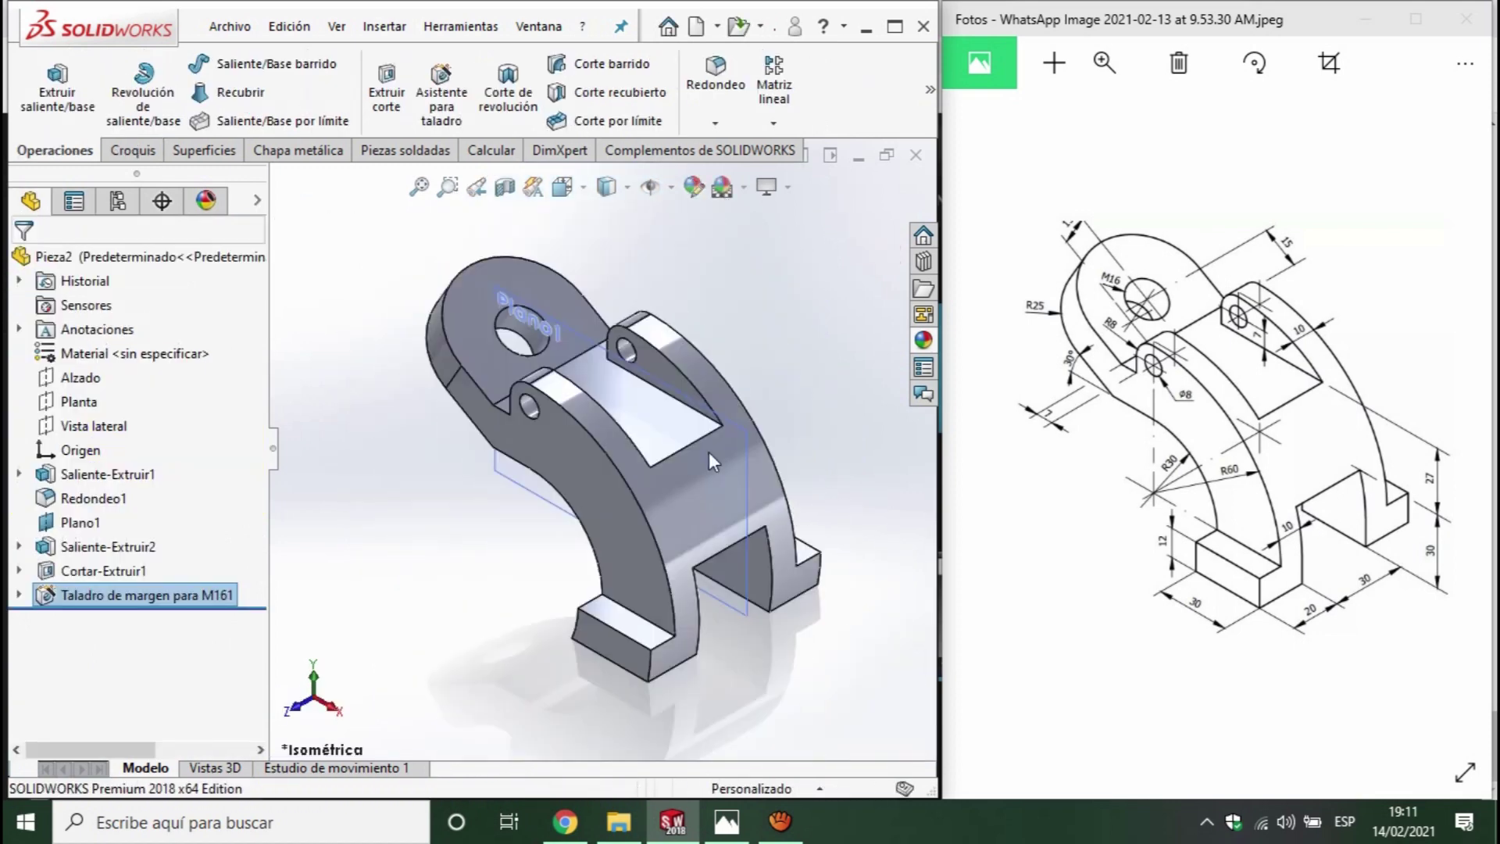
{"action": "right_click", "coordinate": [80, 522]}
{"action": "left_click", "coordinate": [127, 321]}
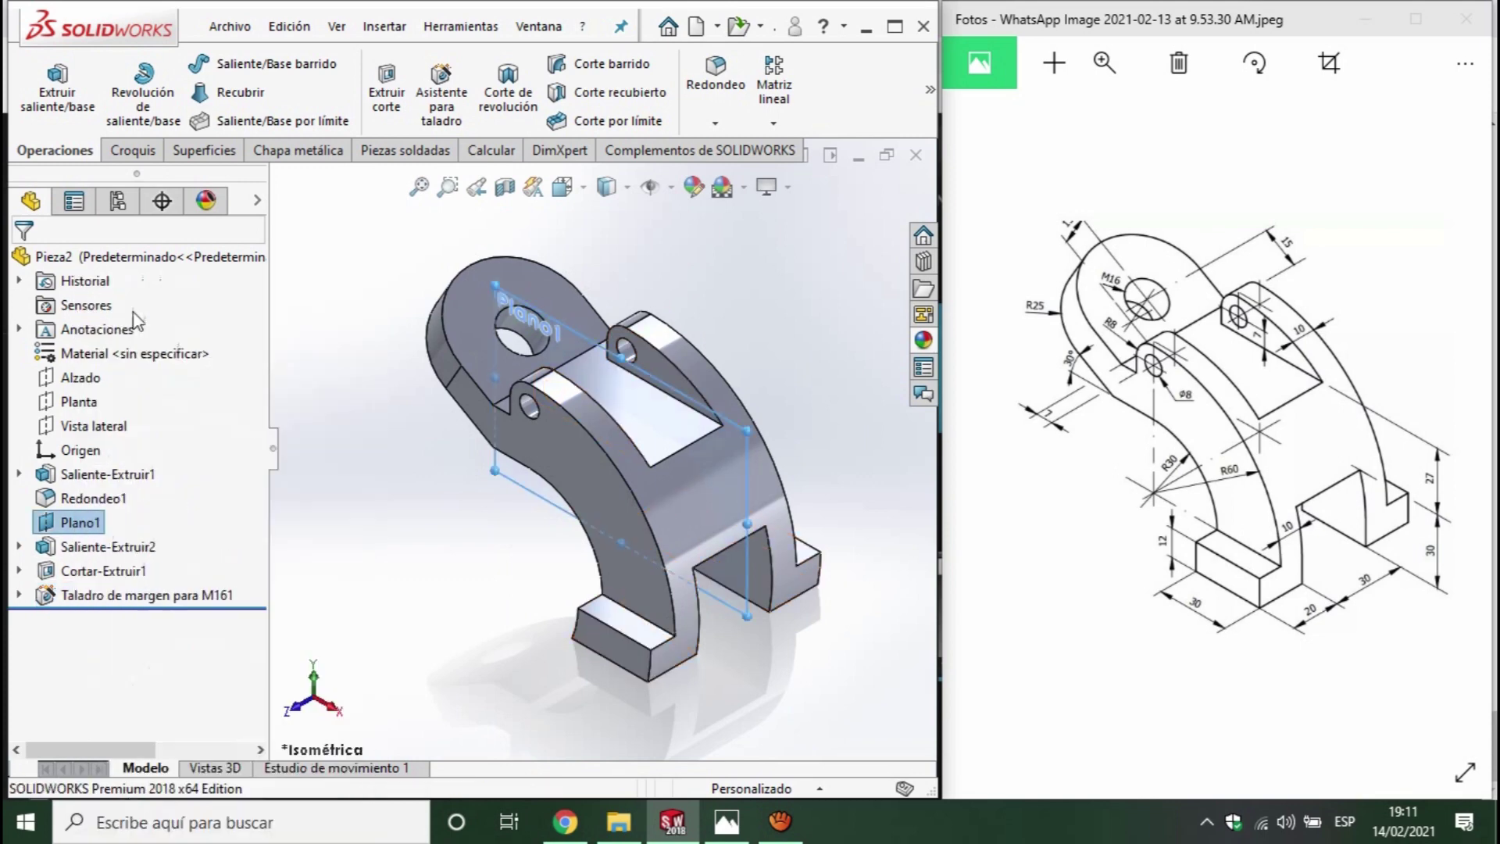